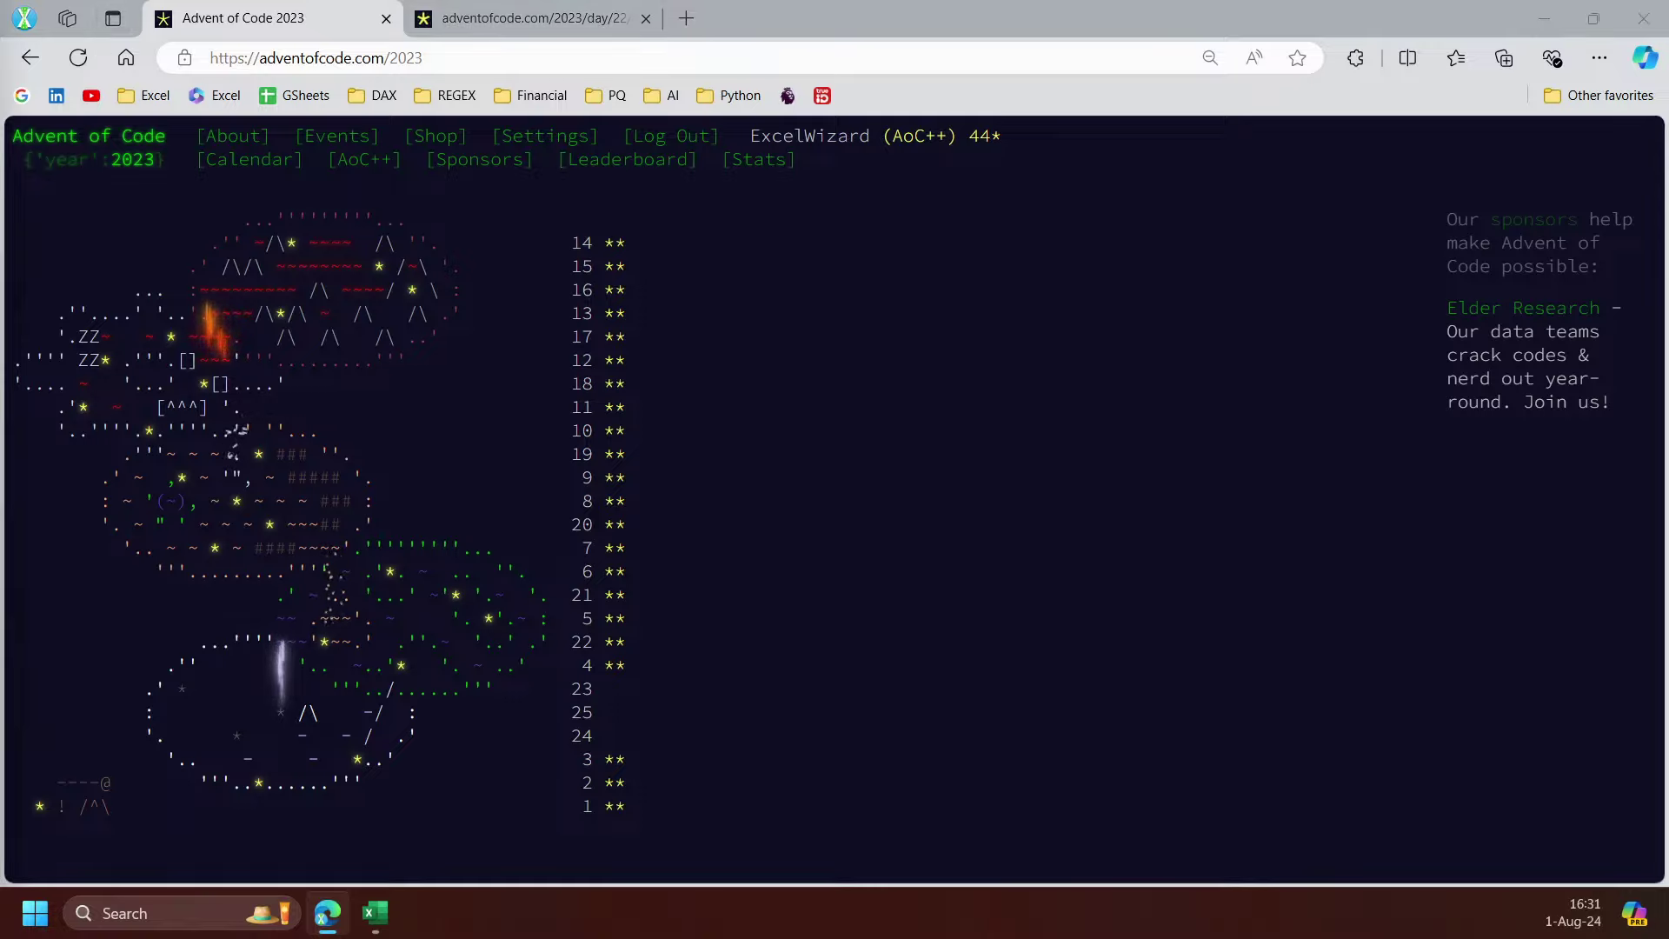
Bring the LinkedIn Excel Challenge 512 post alongside and scroll back up to its sparse-number challenge text
{"action": "left_click_drag", "start_coordinate": [539, 0], "coordinate": [782, 29]}
{"action": "scroll", "coordinate": [634, 493], "scroll_direction": "up", "scroll_amount": 15}
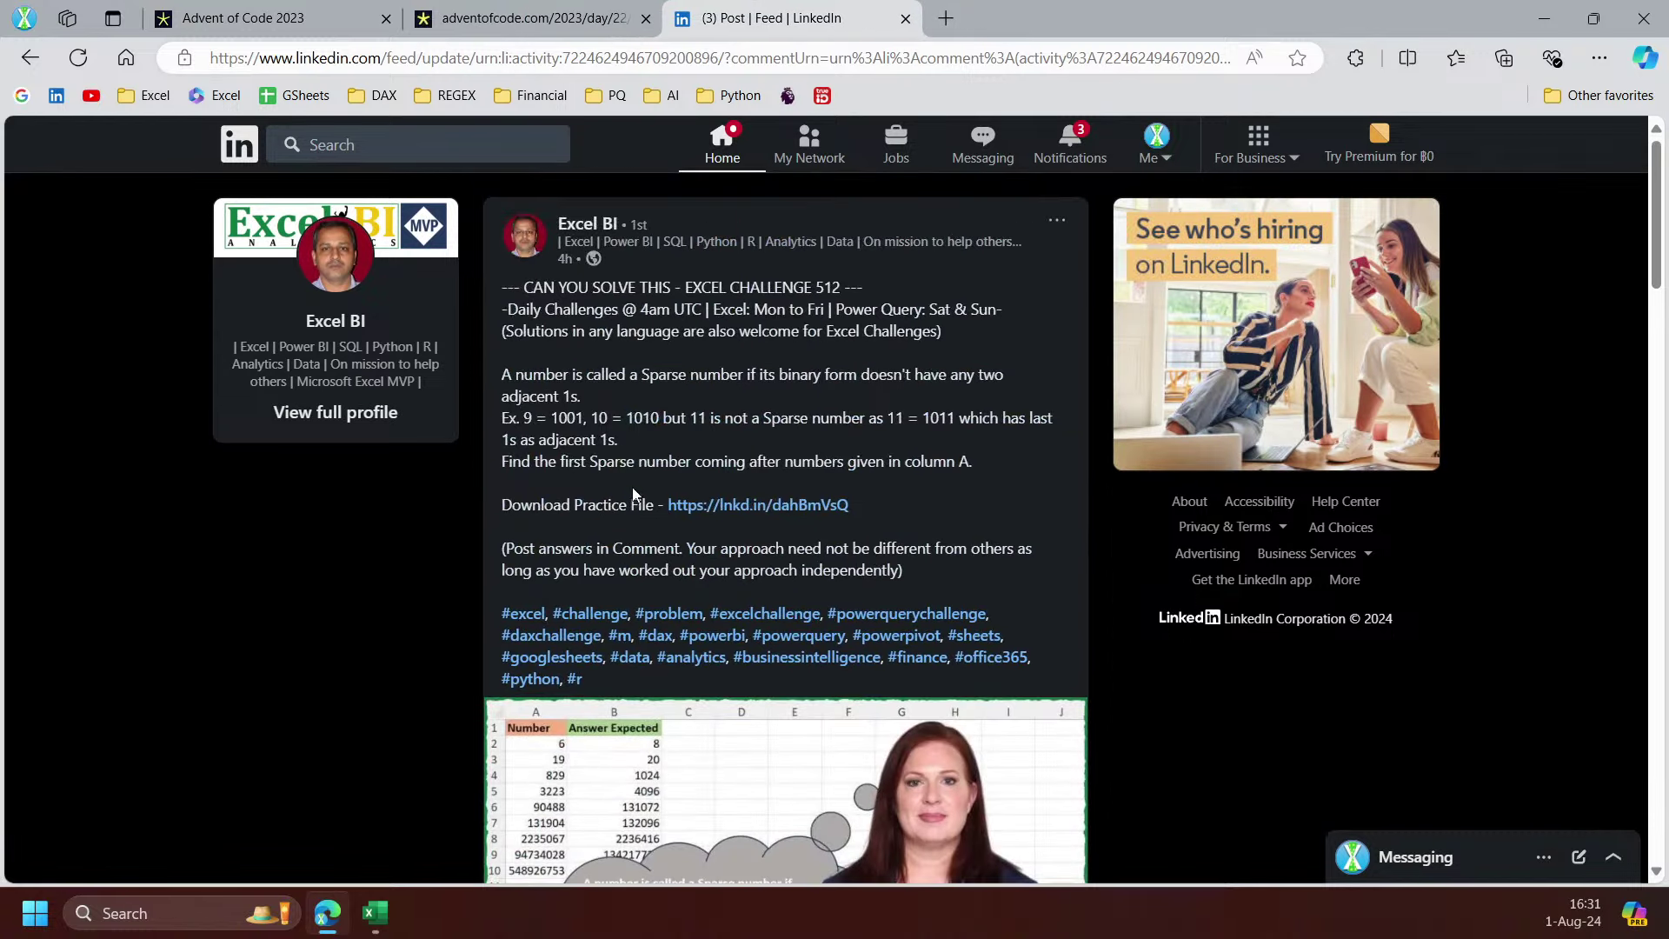
{"action": "scroll", "coordinate": [633, 493], "scroll_direction": "down", "scroll_amount": 14}
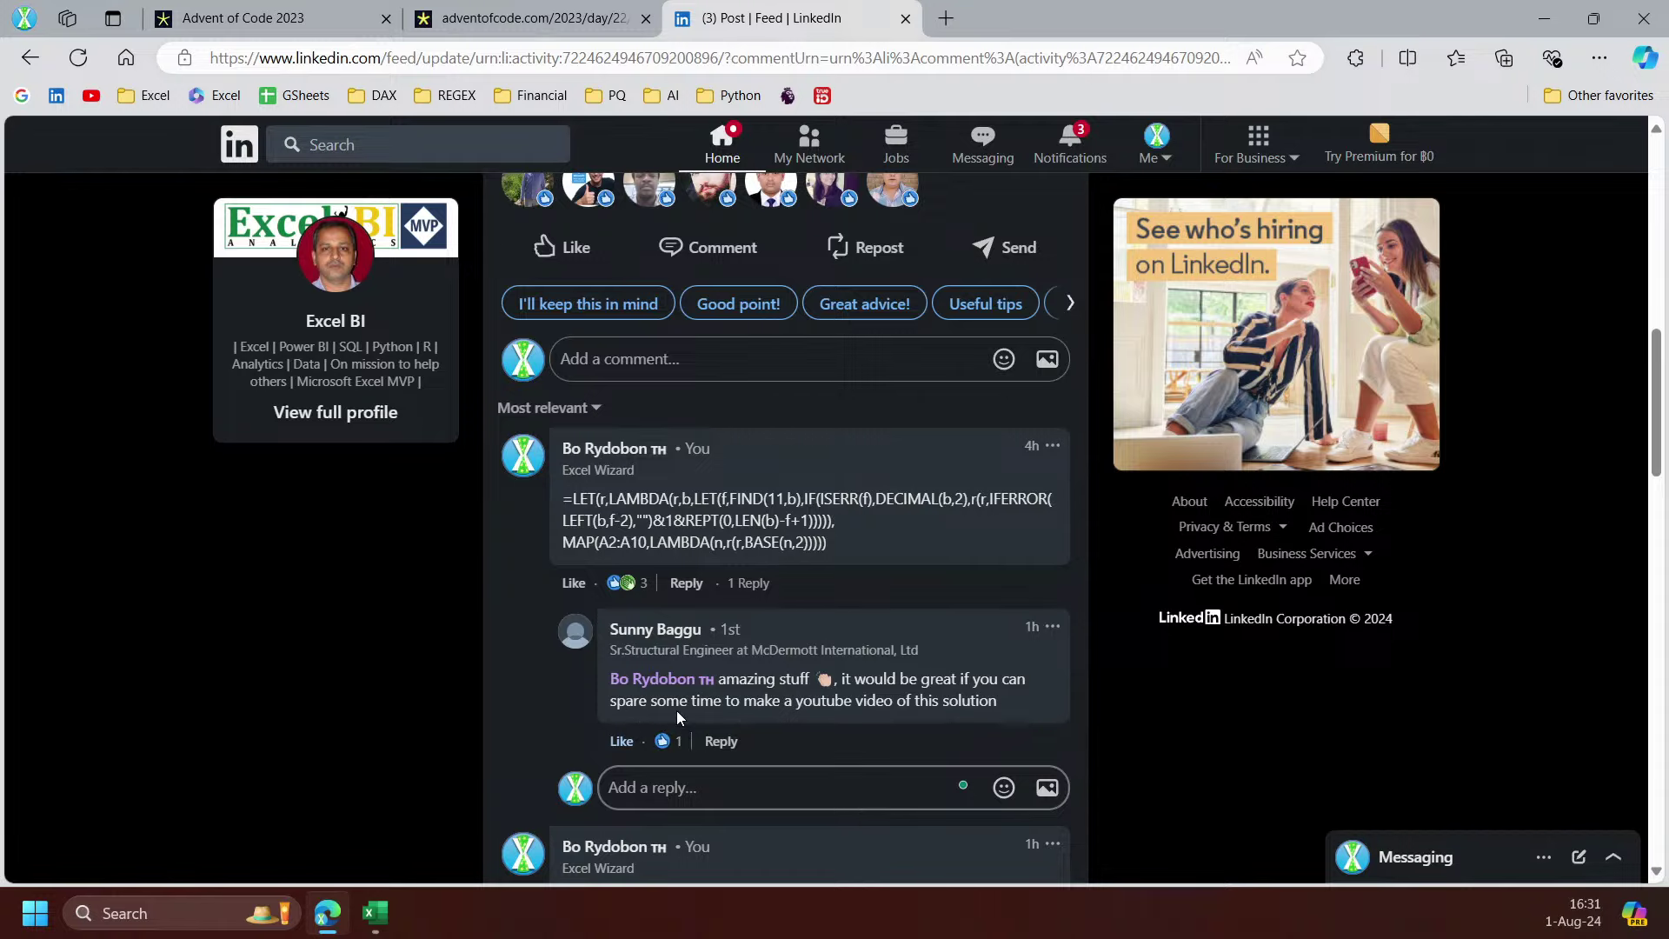
{"action": "scroll", "coordinate": [899, 701], "scroll_direction": "up", "scroll_amount": 4}
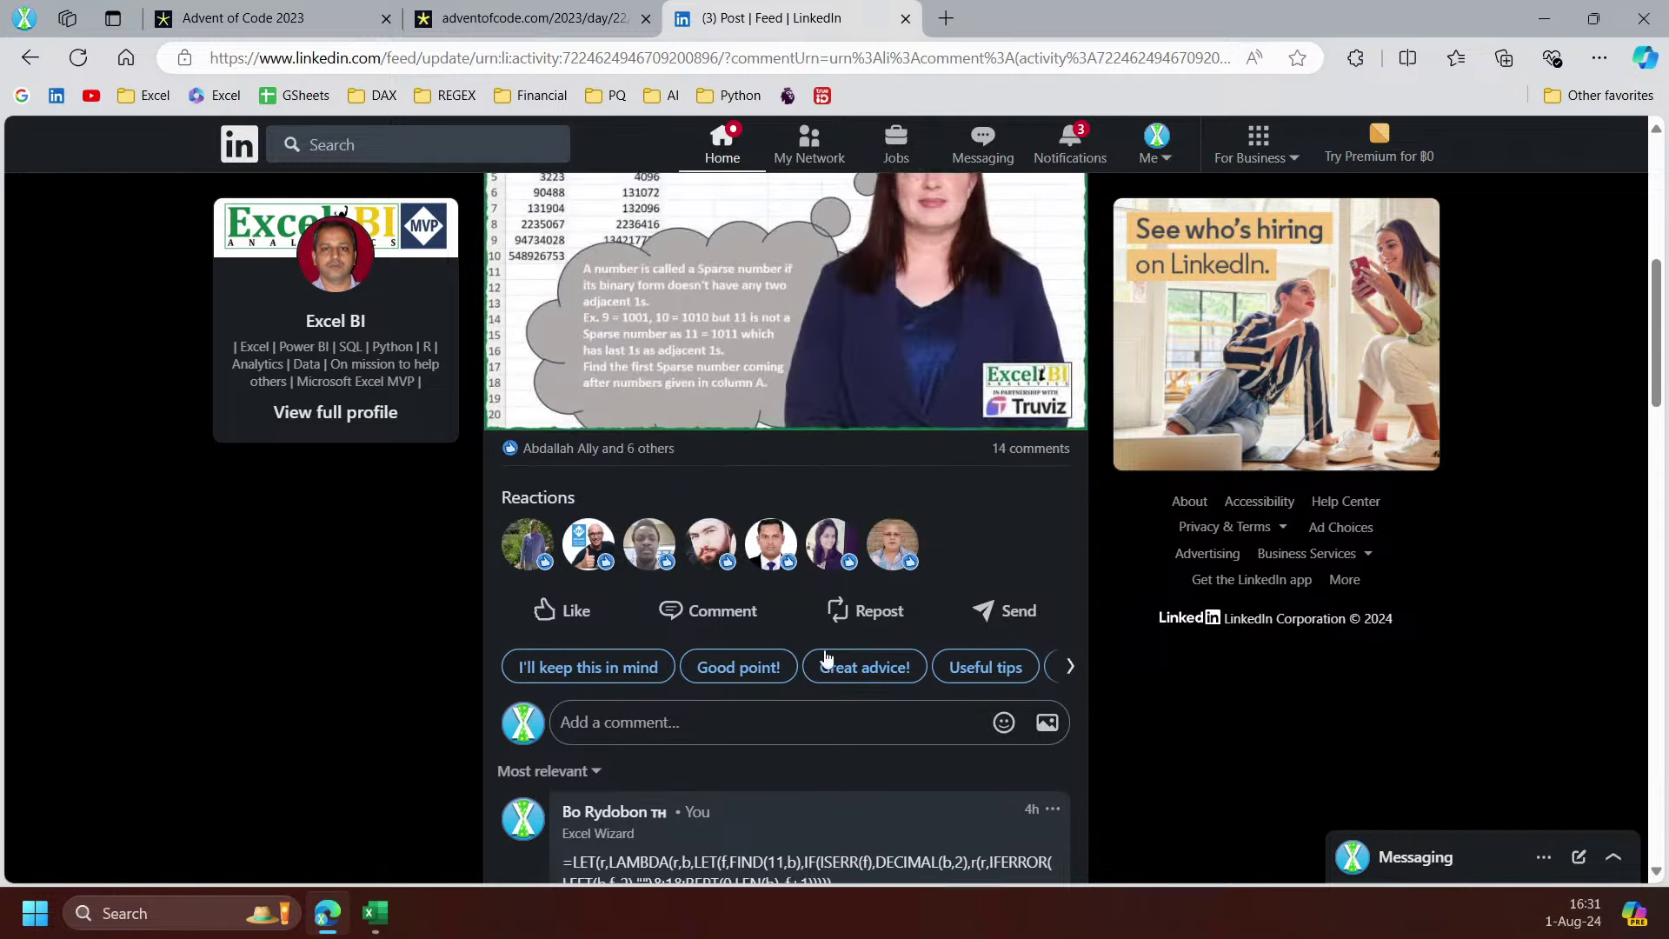
{"action": "scroll", "coordinate": [826, 658], "scroll_direction": "up", "scroll_amount": 3}
{"action": "scroll", "coordinate": [701, 419], "scroll_direction": "up", "scroll_amount": 2}
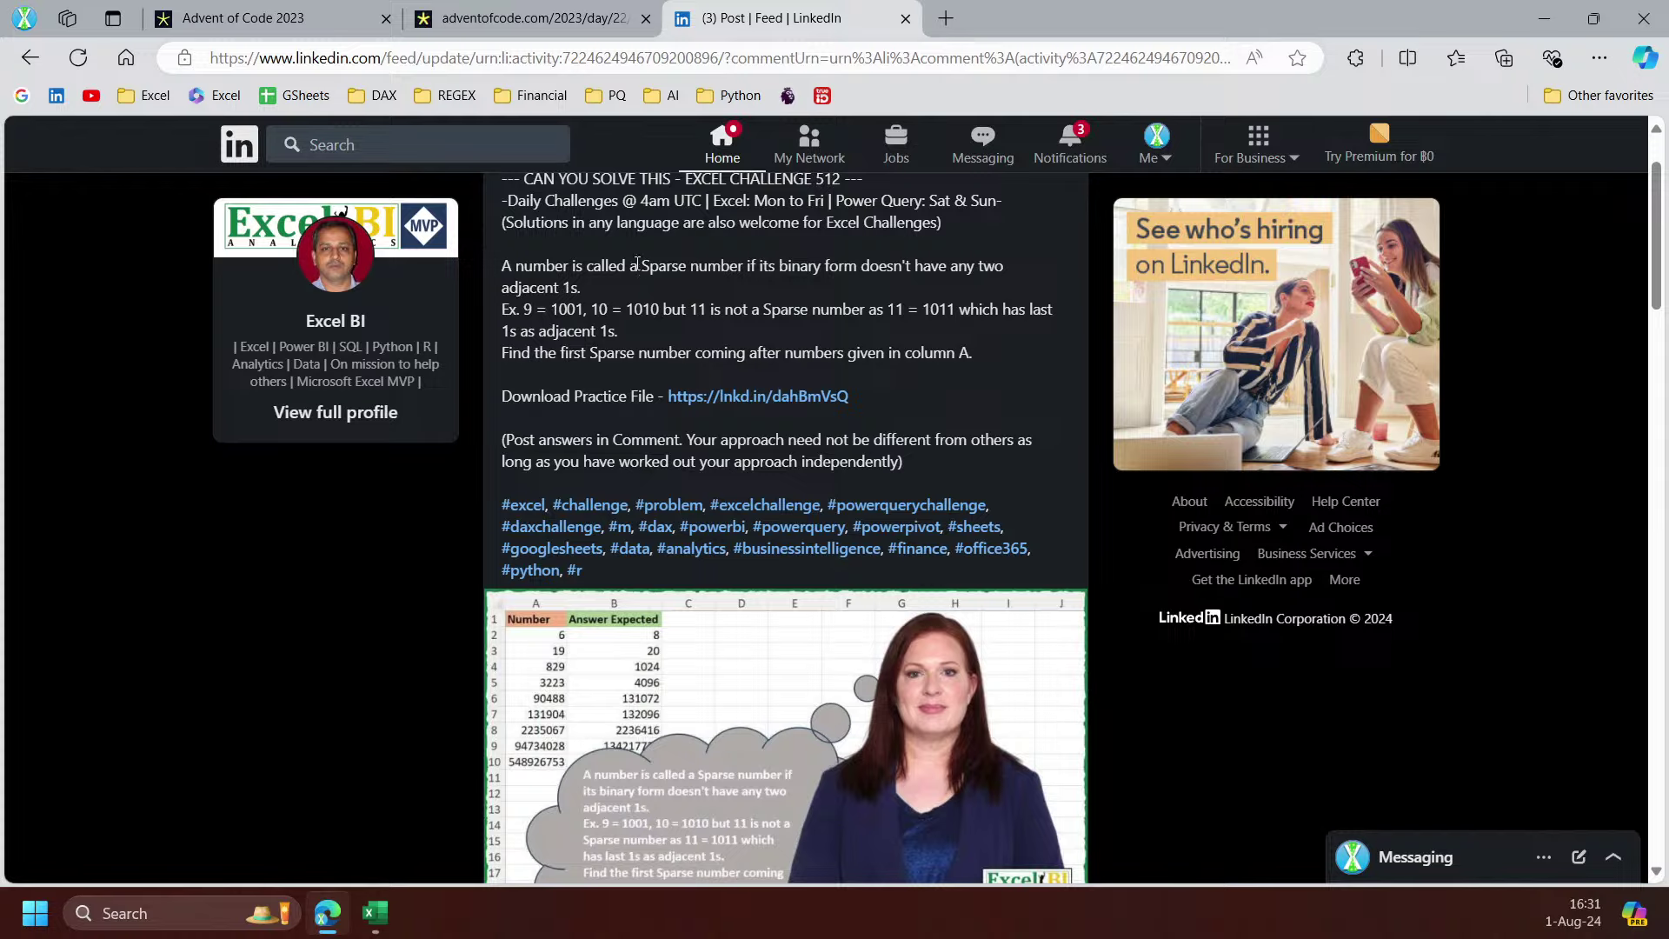
{"action": "scroll", "coordinate": [678, 295], "scroll_direction": "up", "scroll_amount": 1}
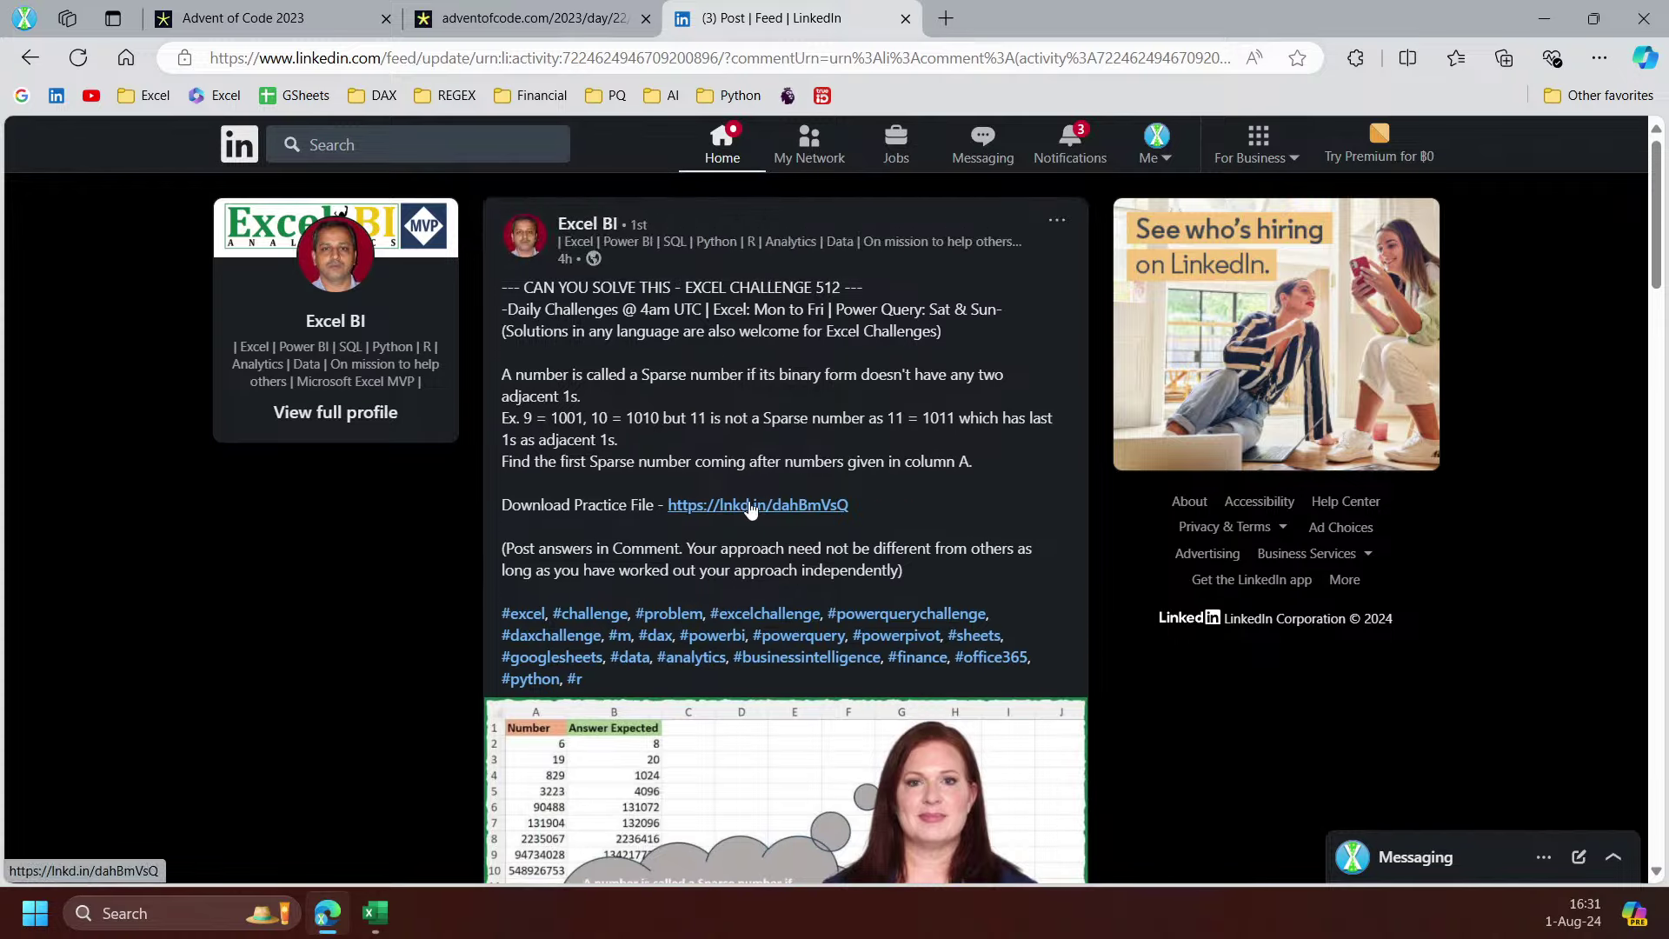
Follow the Download Practice File link through to the workbook, then return to the LinkedIn post
{"action": "left_click", "coordinate": [749, 505]}
{"action": "left_click", "coordinate": [1051, 16]}
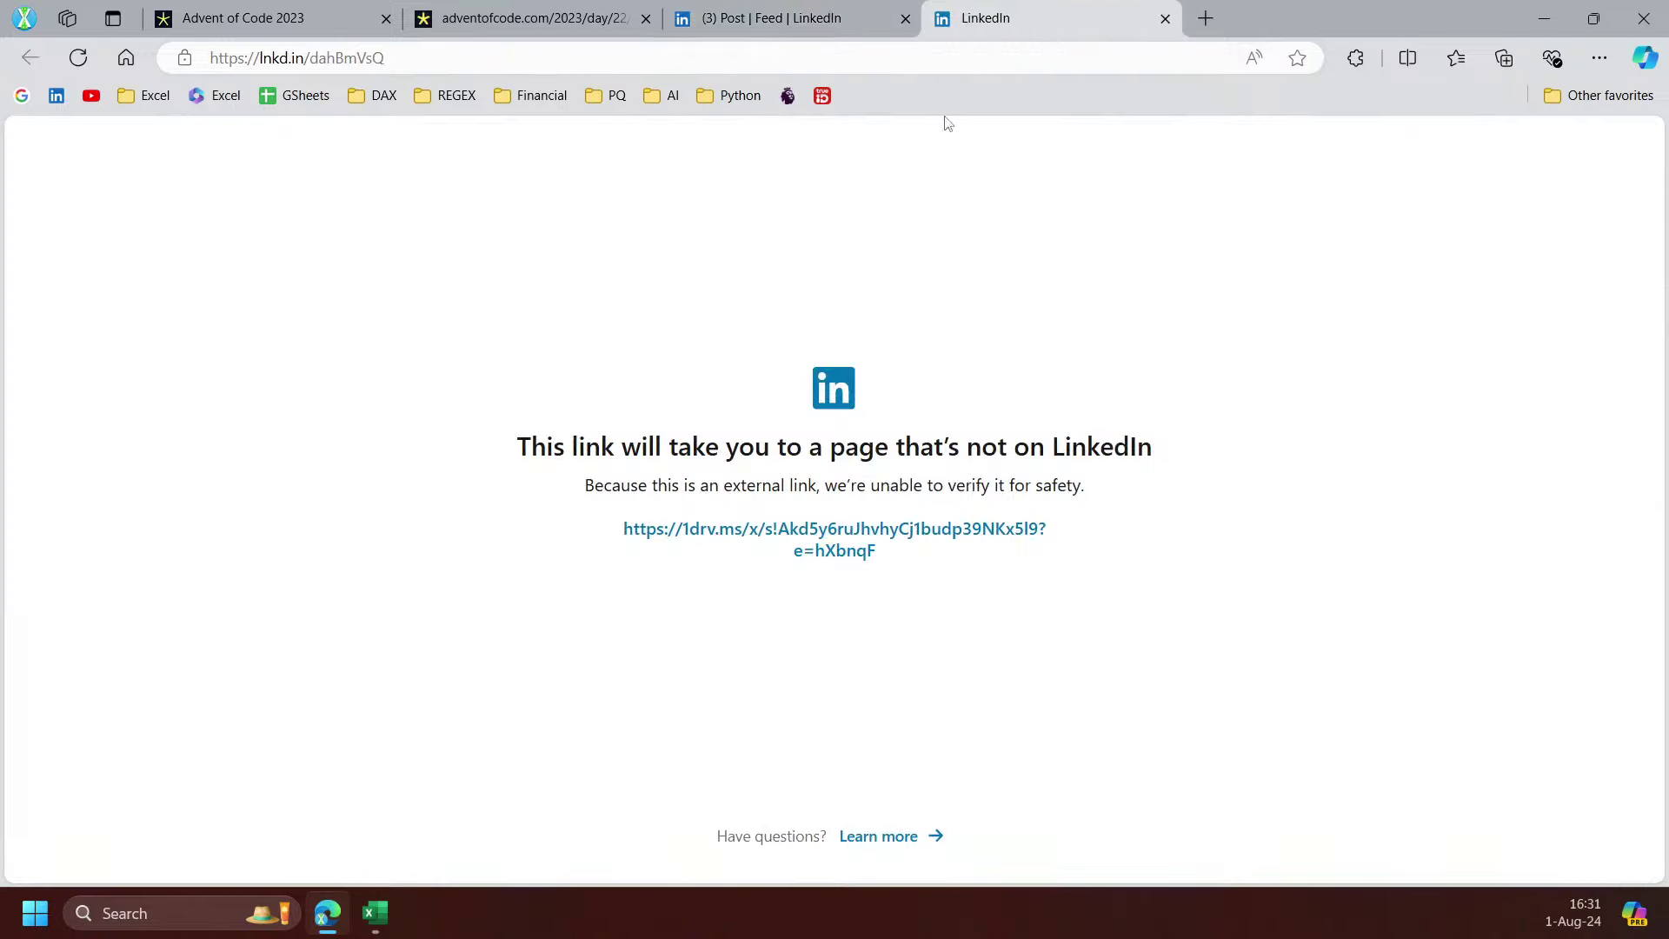
{"action": "left_click", "coordinate": [824, 521]}
{"action": "left_click", "coordinate": [759, 26]}
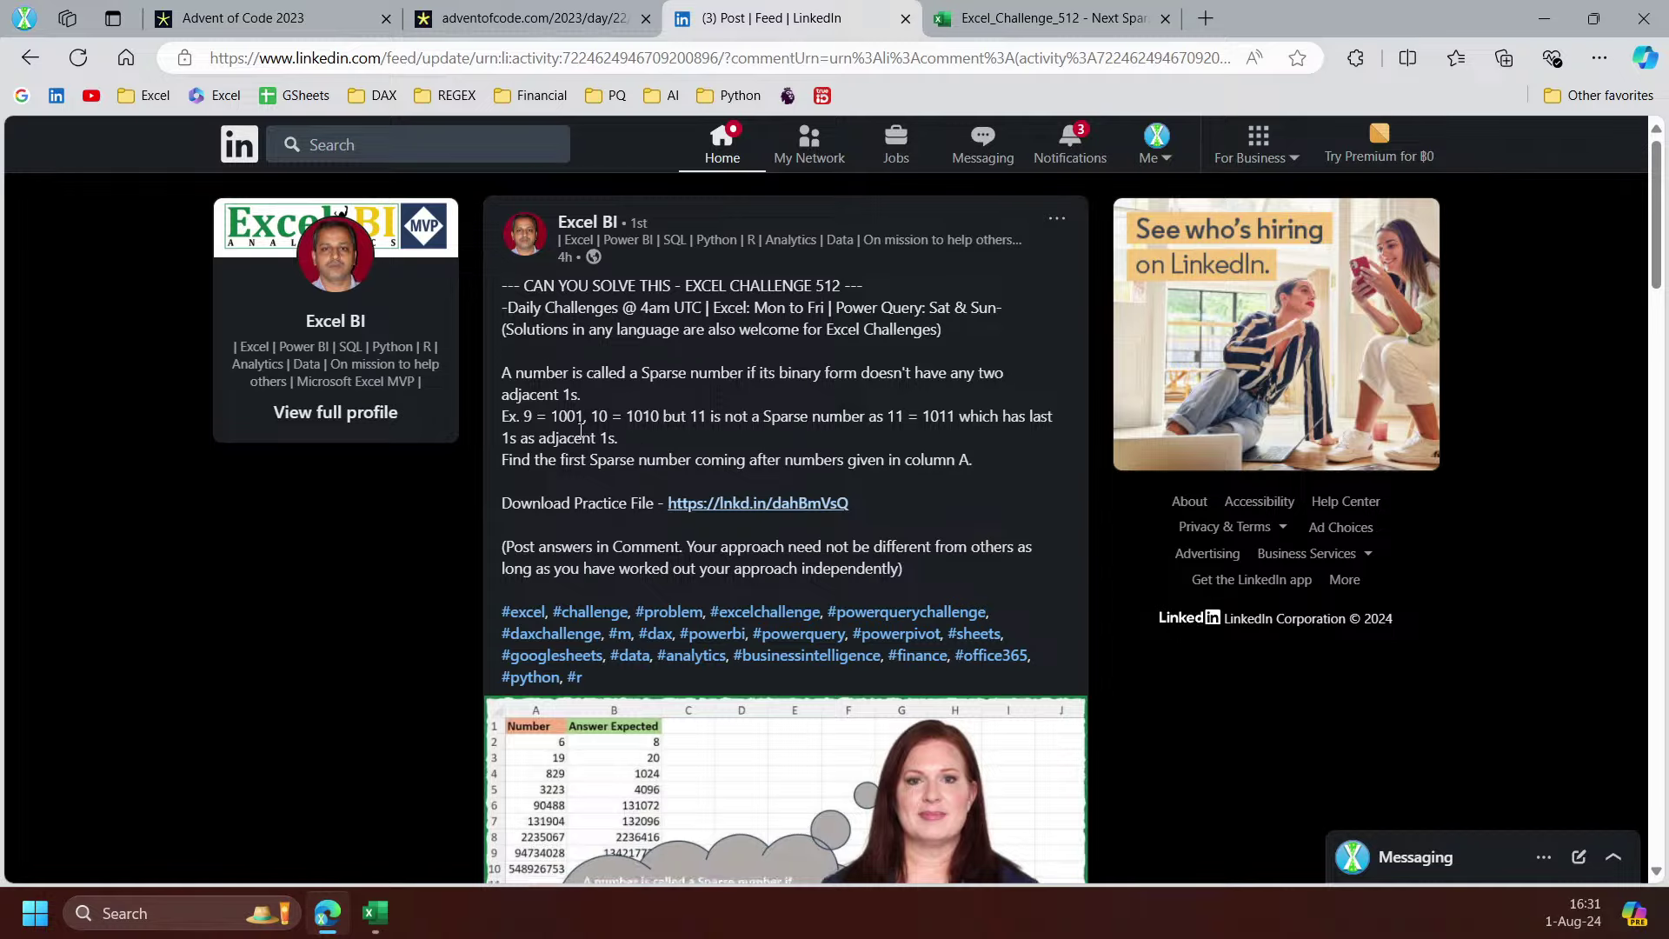
Scroll the post and highlight the 1011 example in the challenge text
{"action": "scroll", "coordinate": [581, 430], "scroll_direction": "down", "scroll_amount": 1}
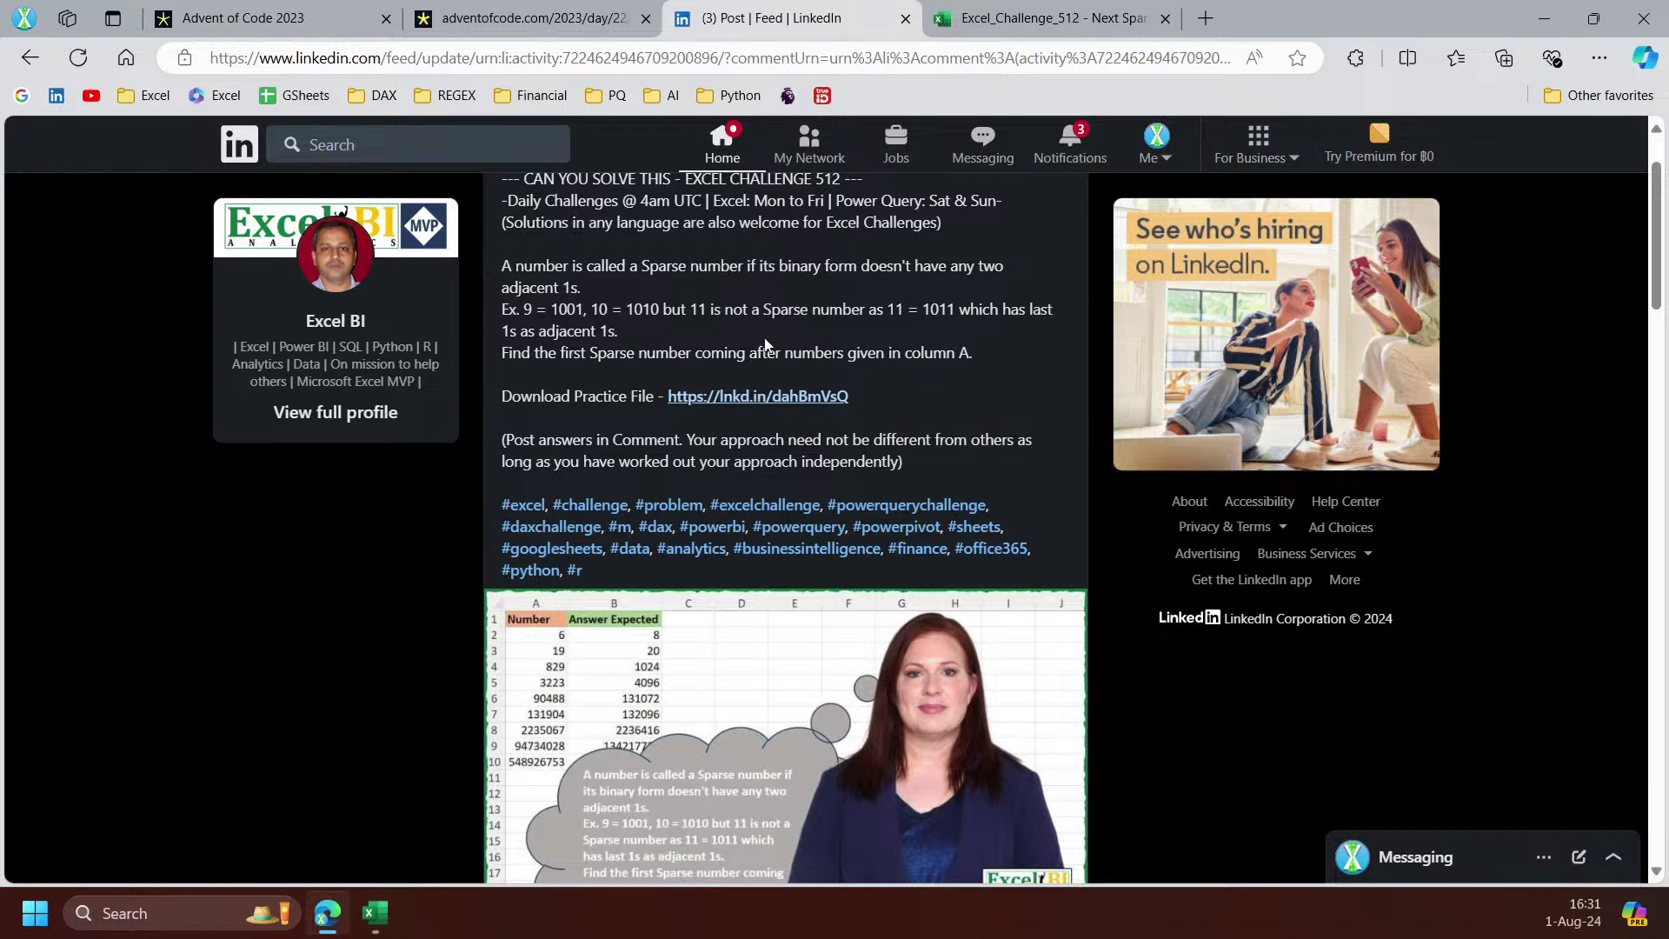
{"action": "scroll", "coordinate": [766, 345], "scroll_direction": "up", "scroll_amount": 1}
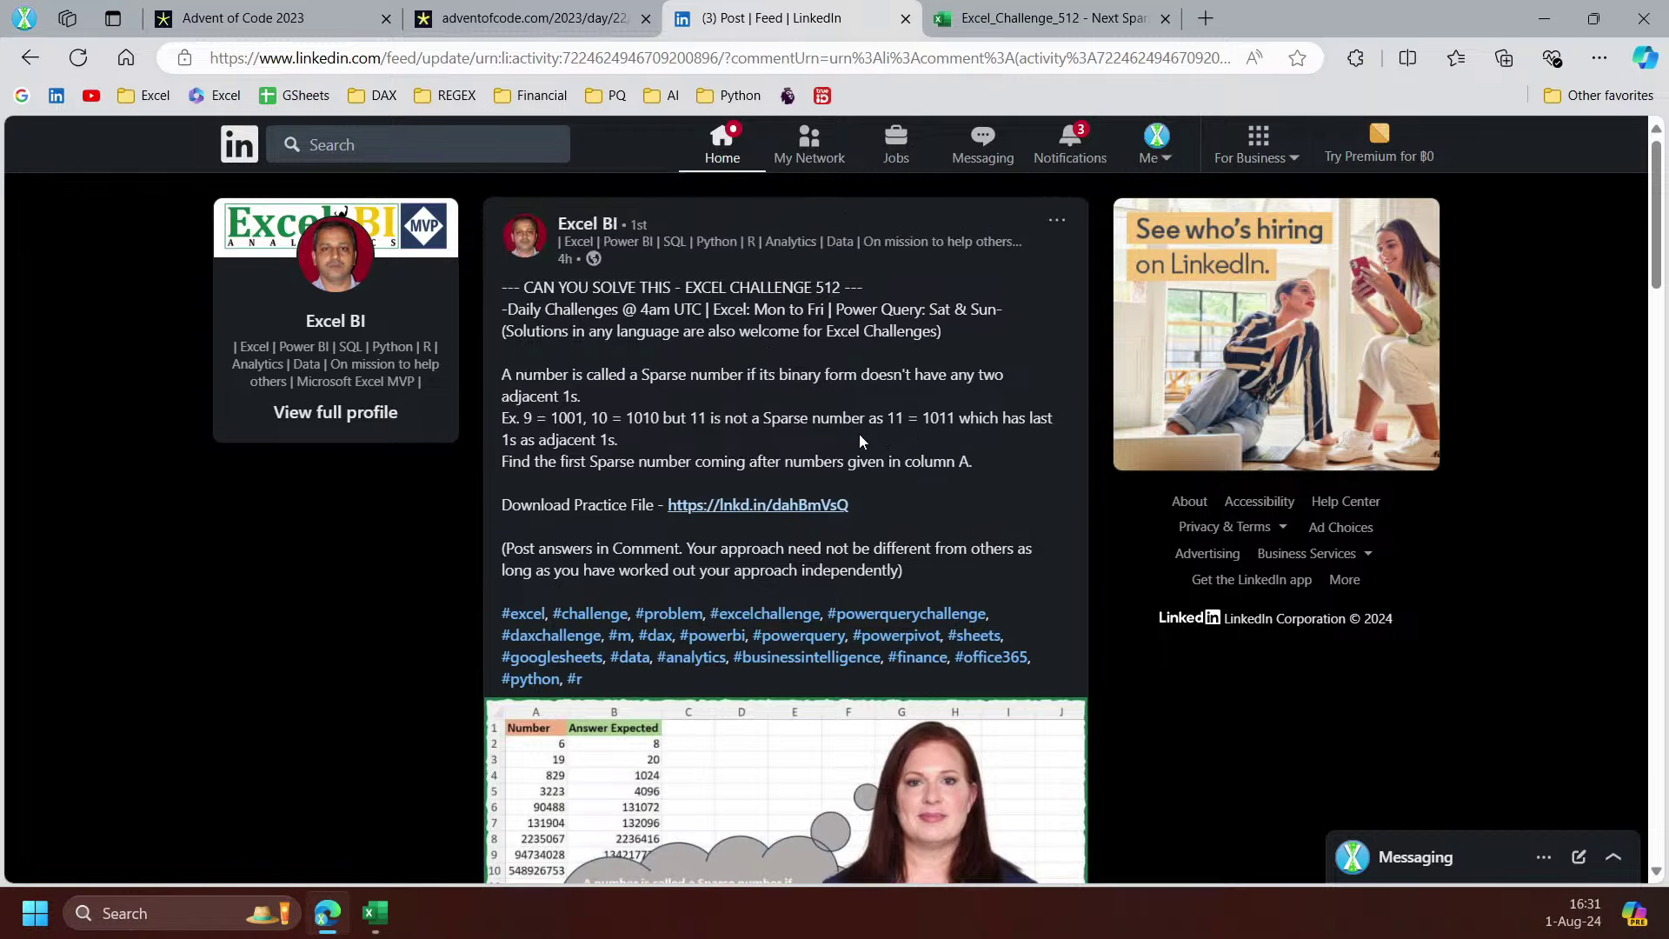
{"action": "double_click", "coordinate": [922, 421]}
{"action": "left_click", "coordinate": [939, 451]}
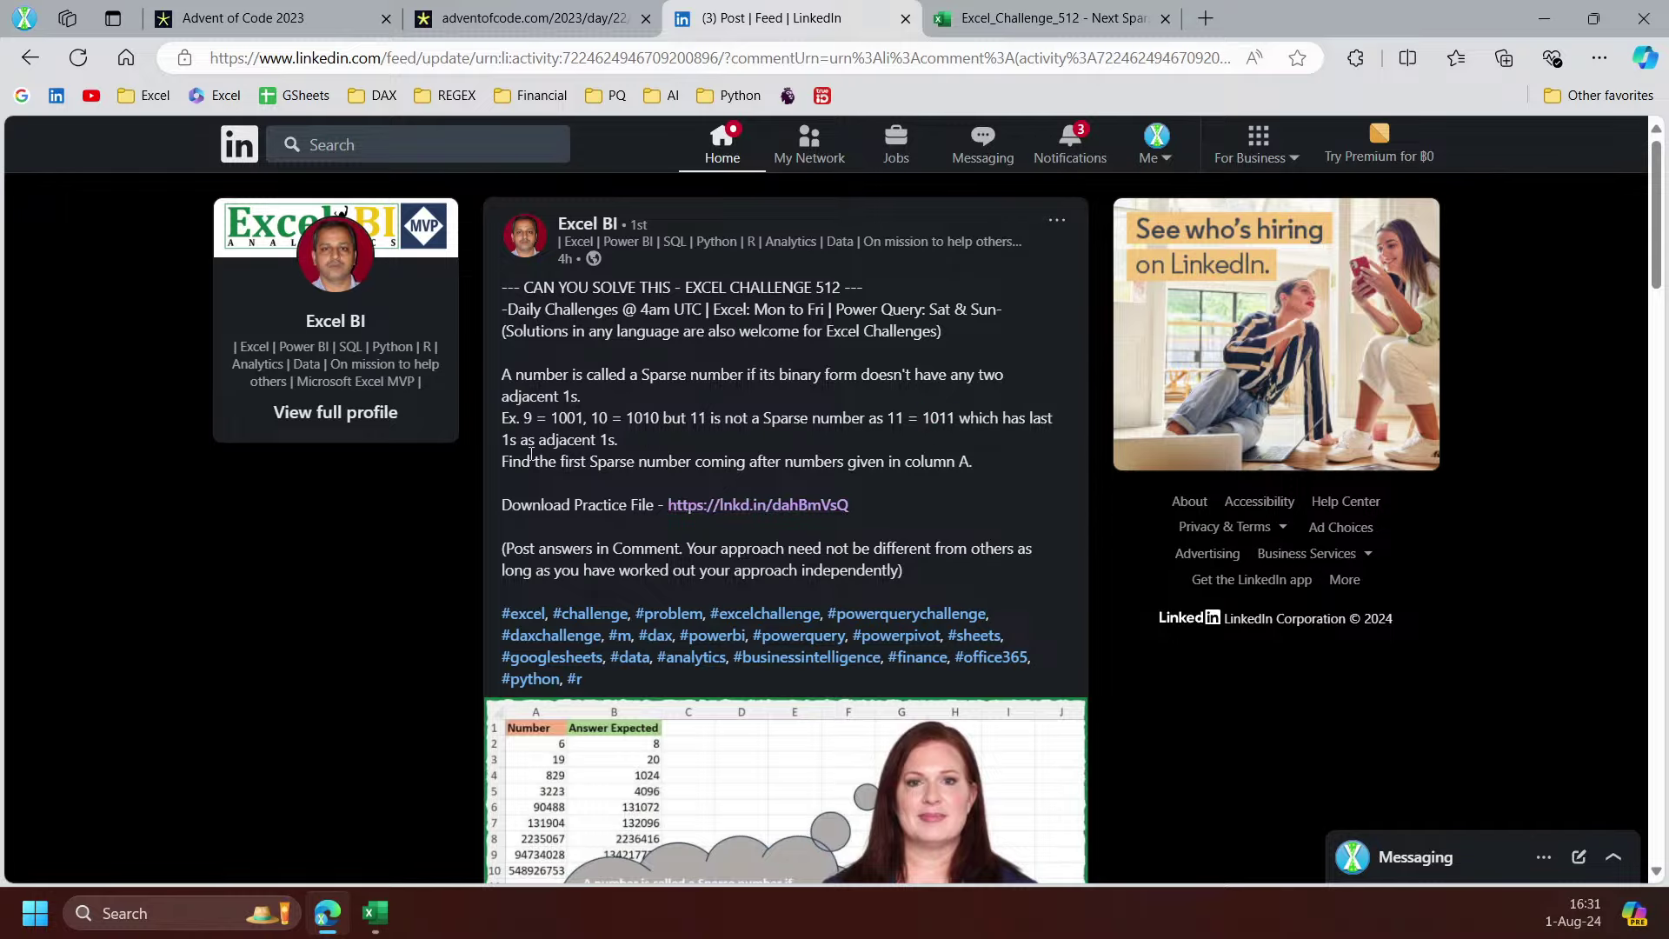
{"action": "scroll", "coordinate": [531, 453], "scroll_direction": "down", "scroll_amount": 1}
Save a copy of the Next Sparse Number workbook from Excel for the web and open it in desktop Excel
{"action": "left_click", "coordinate": [1048, 17]}
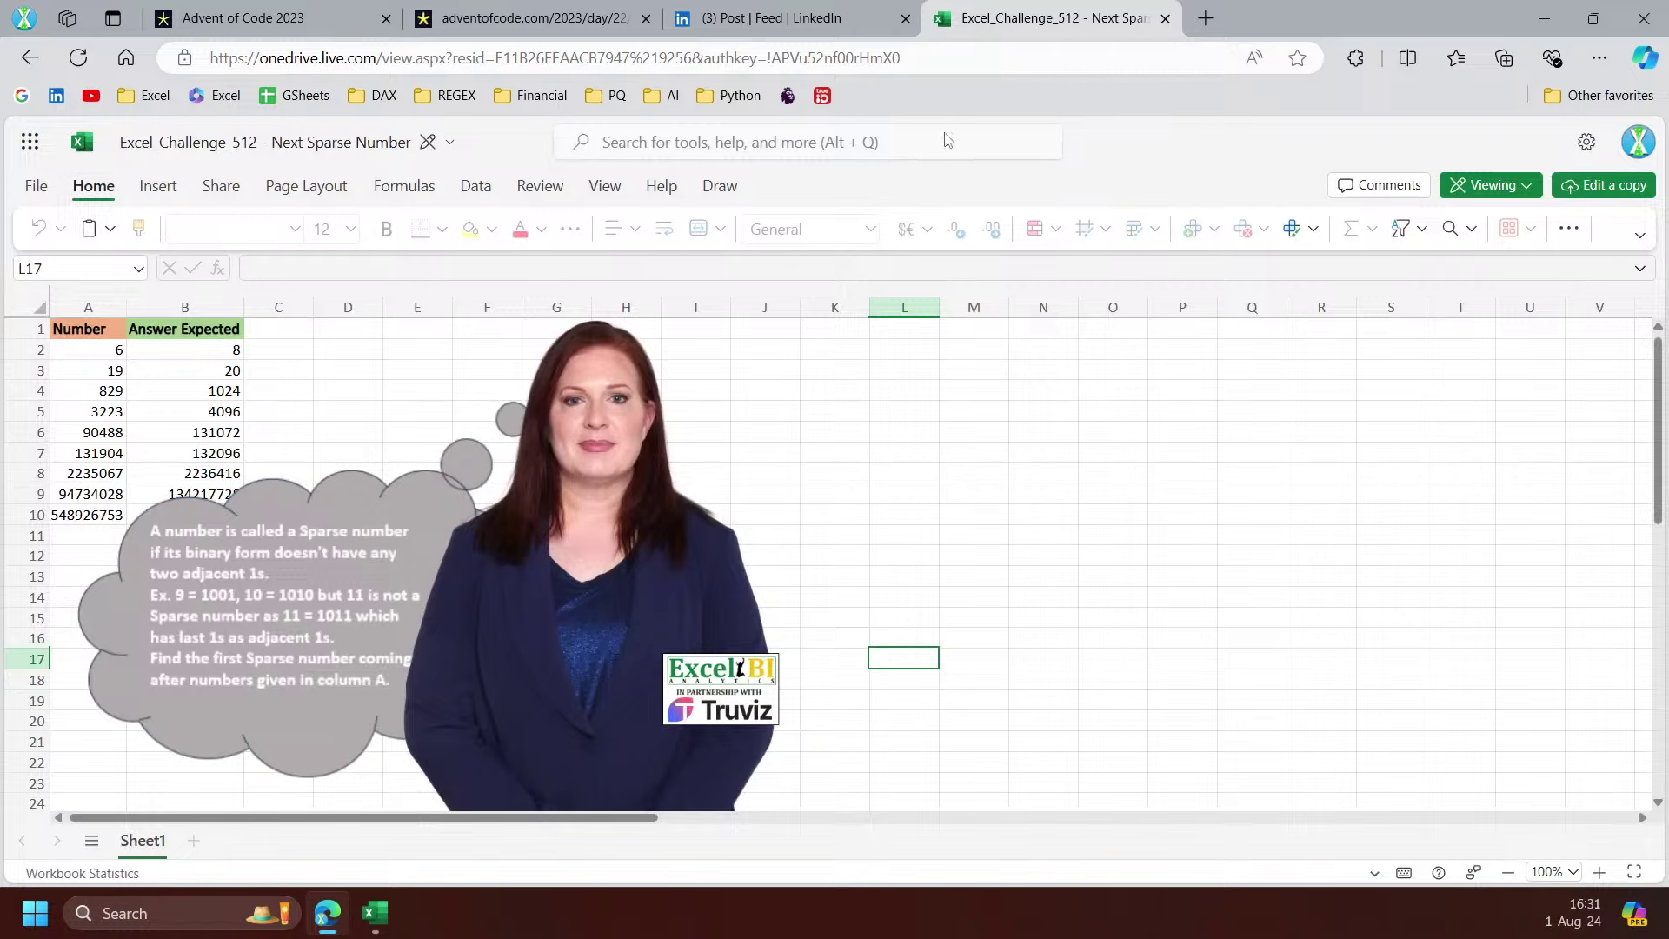
{"action": "left_click", "coordinate": [39, 187]}
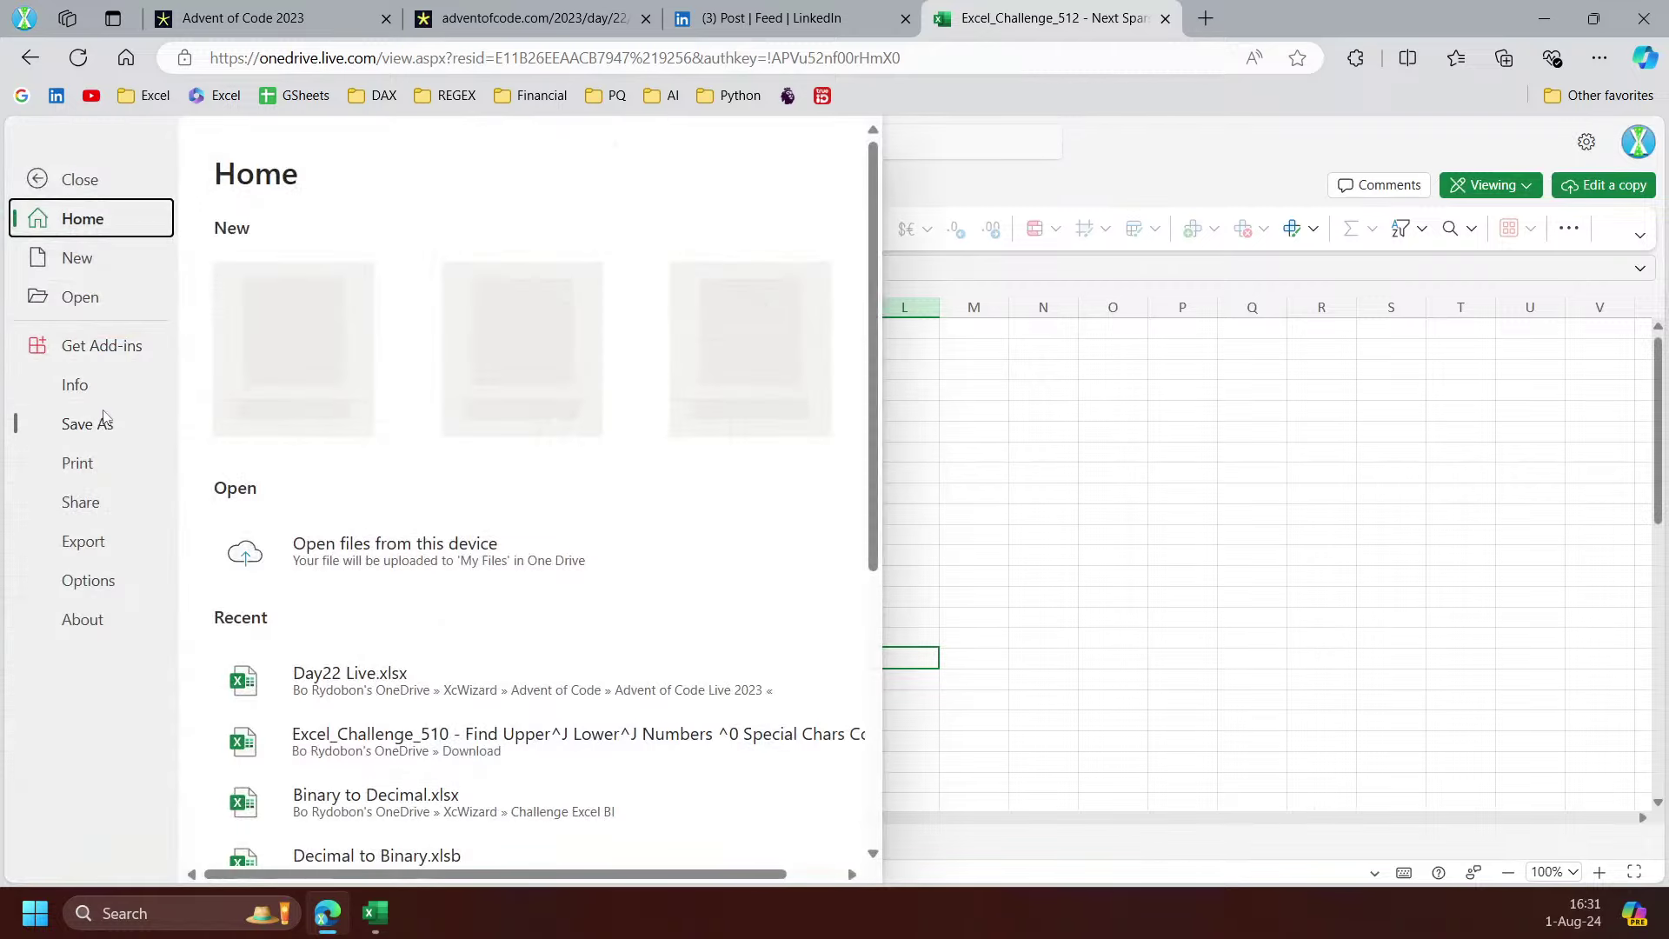
{"action": "left_click", "coordinate": [87, 424]}
{"action": "key", "text": "Escape"}
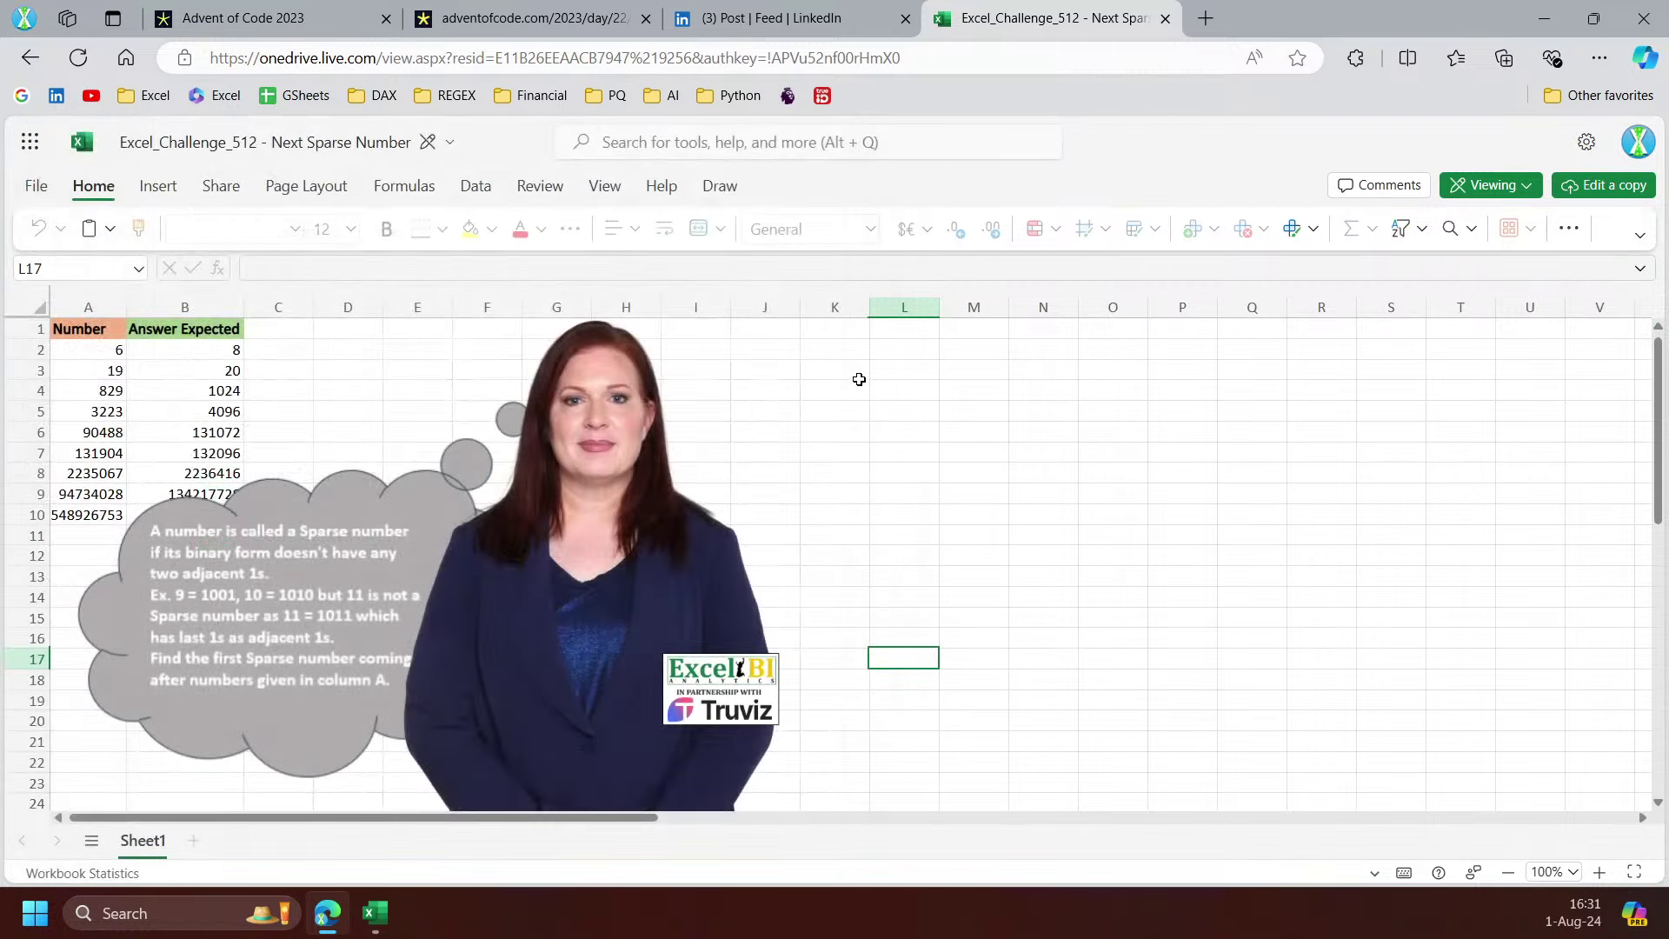
{"action": "left_click", "coordinate": [1219, 148]}
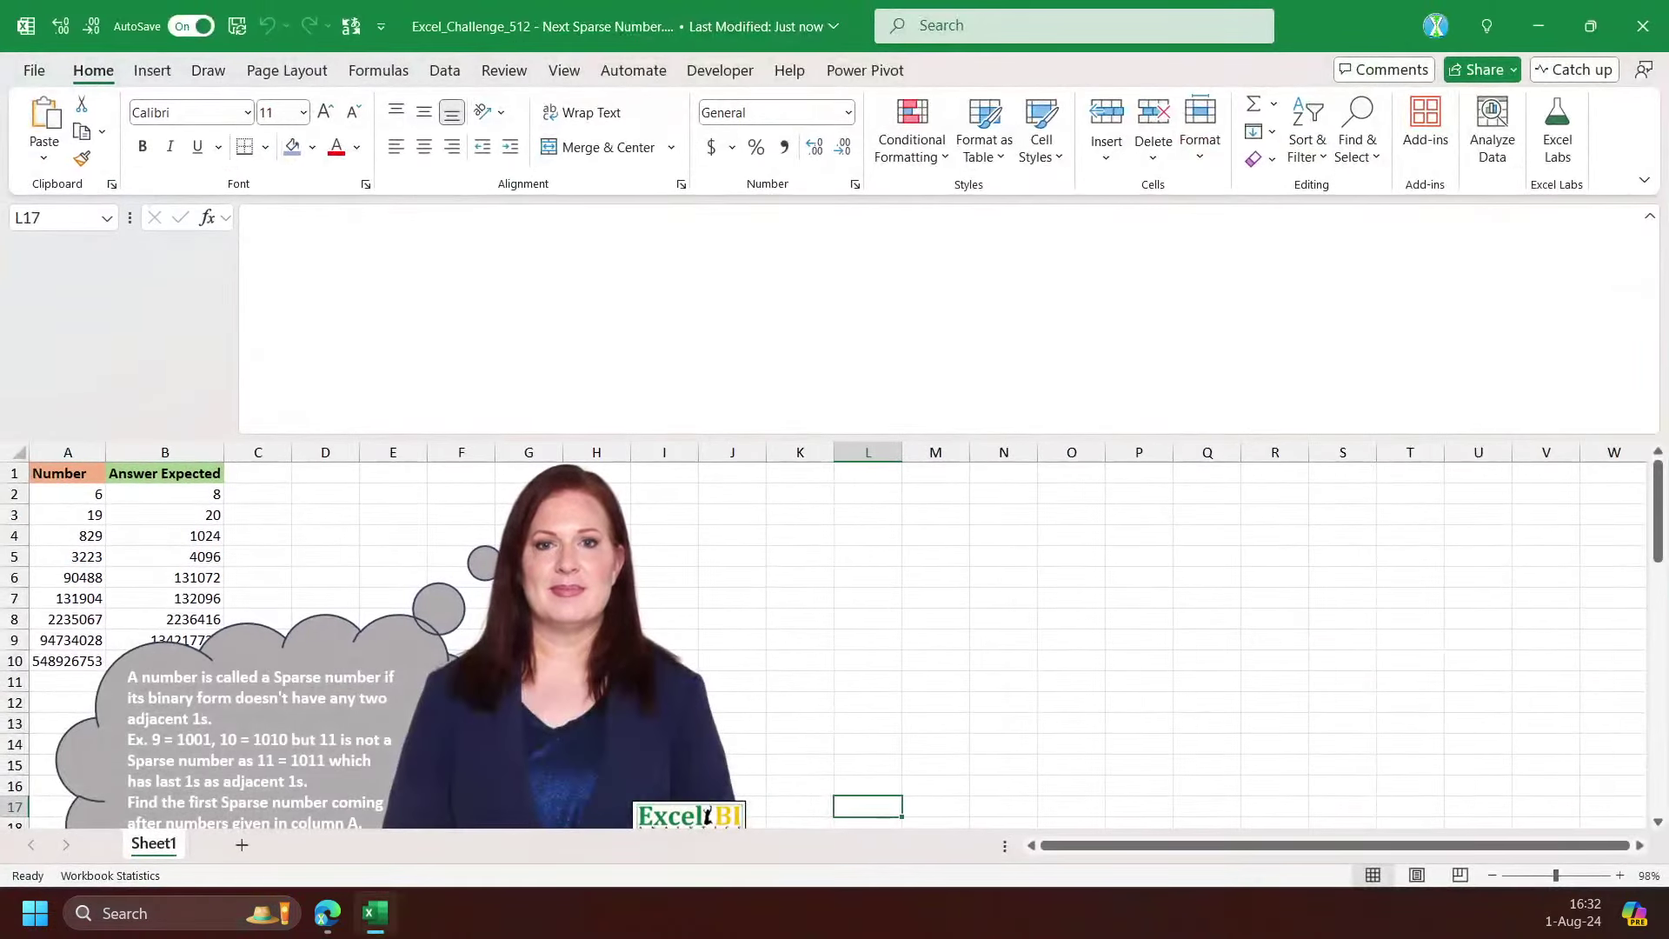
Delete the presenter picture and restore the formula area to its normal height
{"action": "left_click", "coordinate": [374, 608]}
{"action": "key", "text": "Delete"}
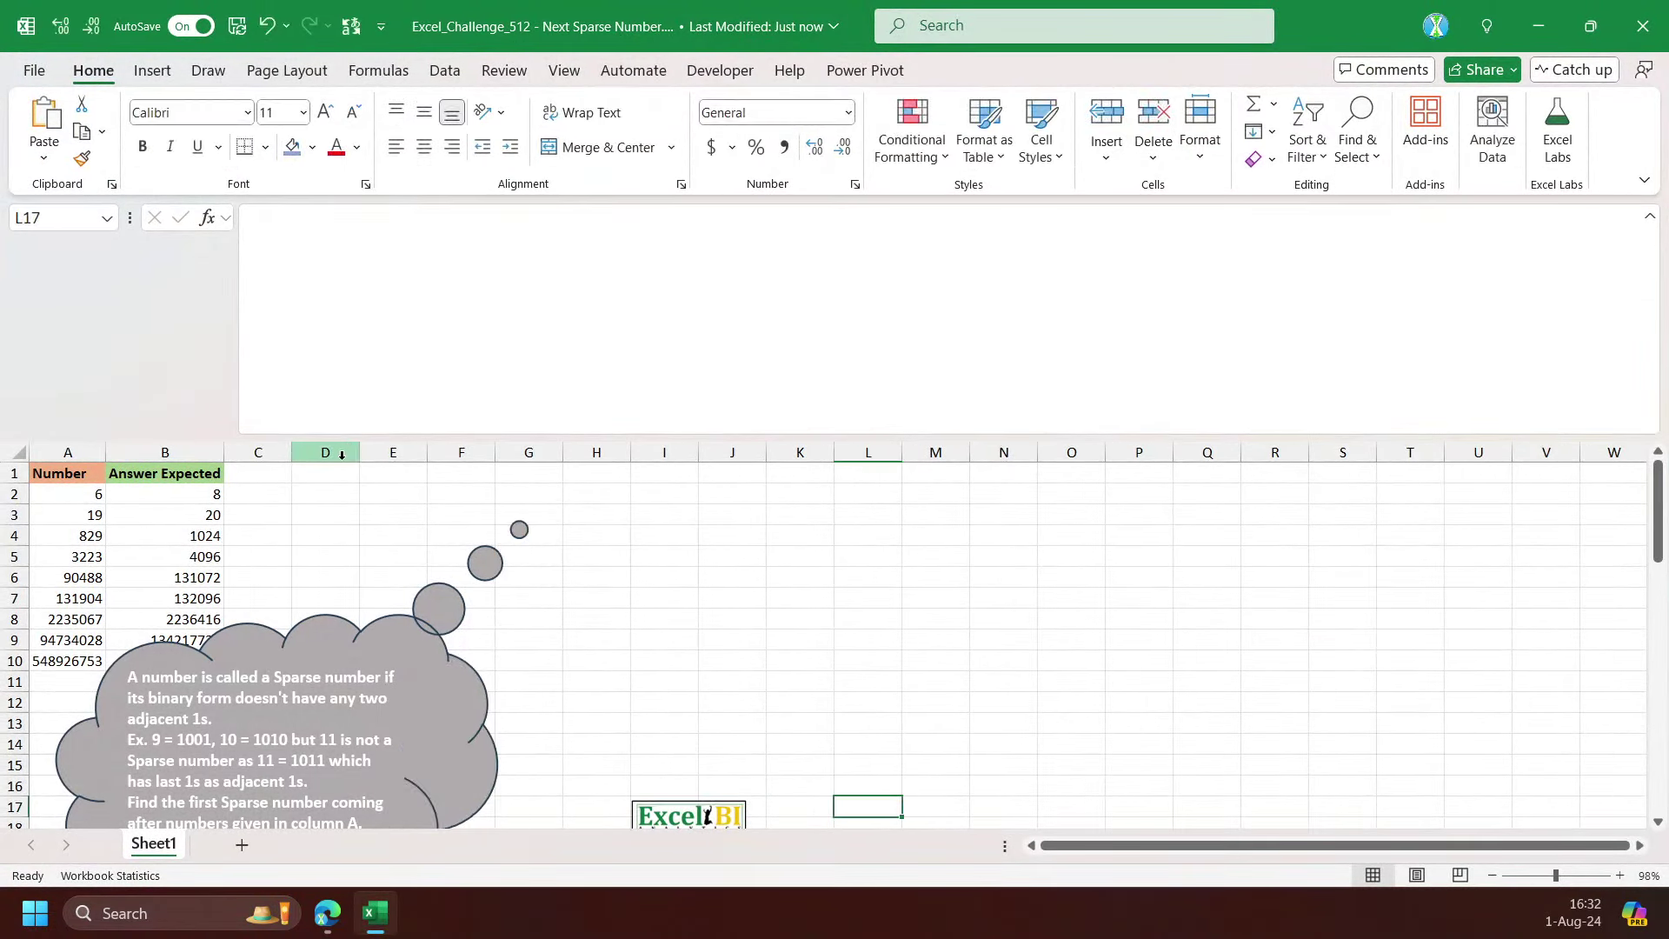
{"action": "left_click_drag", "start_coordinate": [347, 436], "coordinate": [347, 254]}
Move the thought bubble down to rows 22–26 and widen column A to fit its numbers
{"action": "left_click", "coordinate": [353, 452]}
{"action": "left_click_drag", "start_coordinate": [352, 452], "coordinate": [346, 748]}
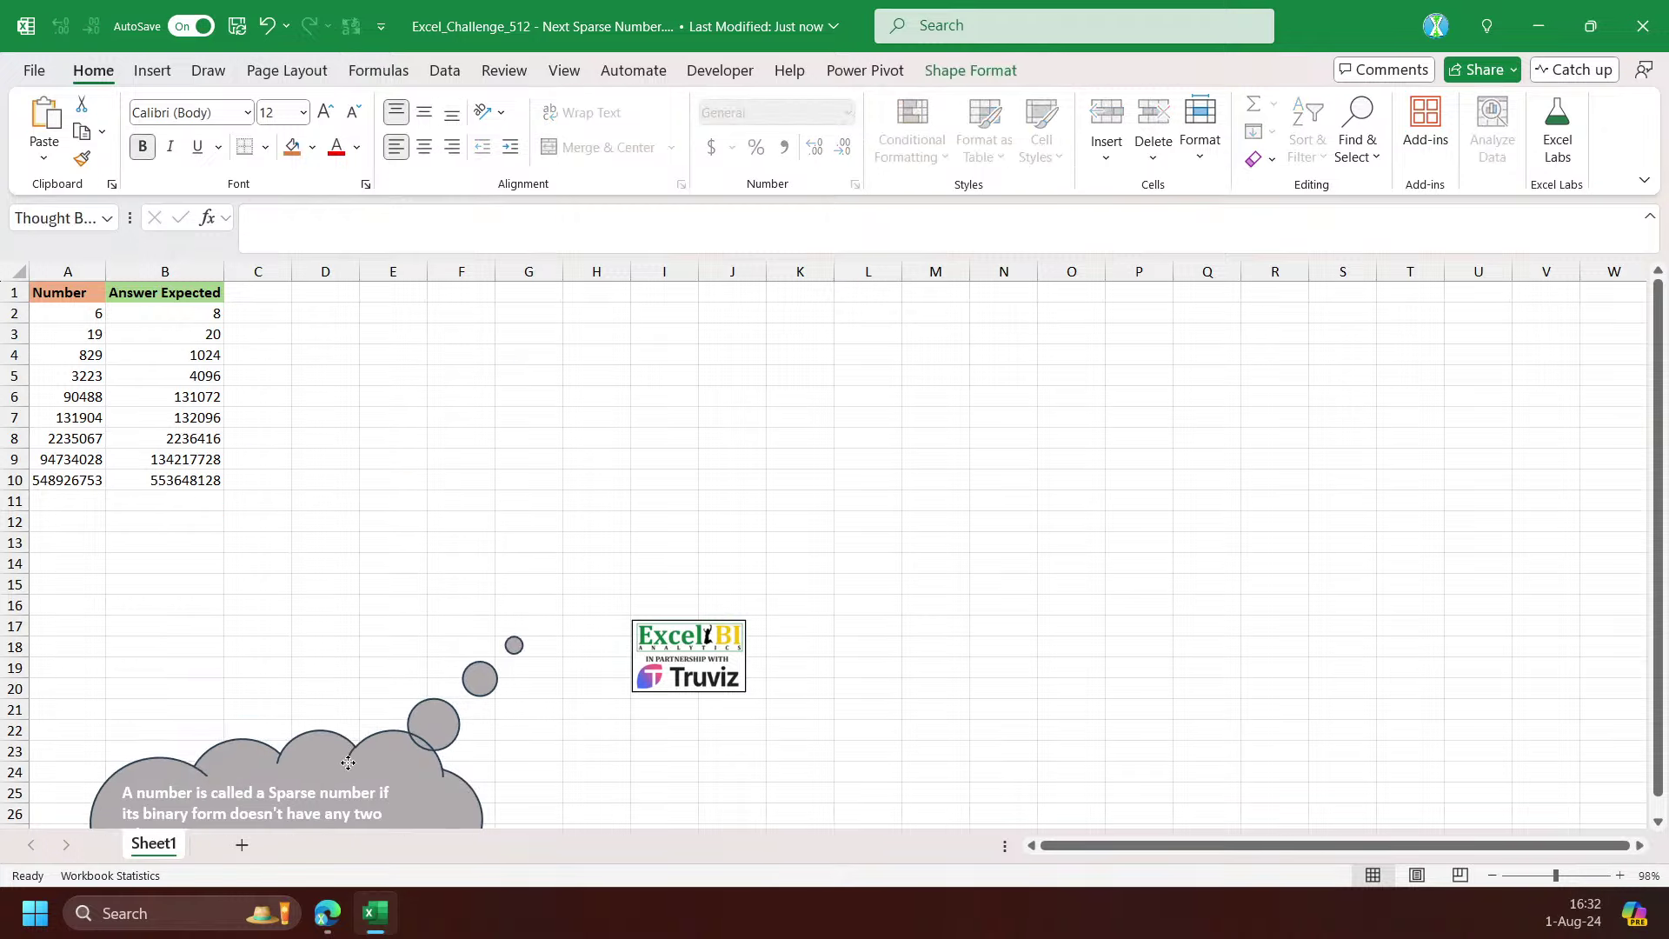
{"action": "left_click", "coordinate": [86, 483]}
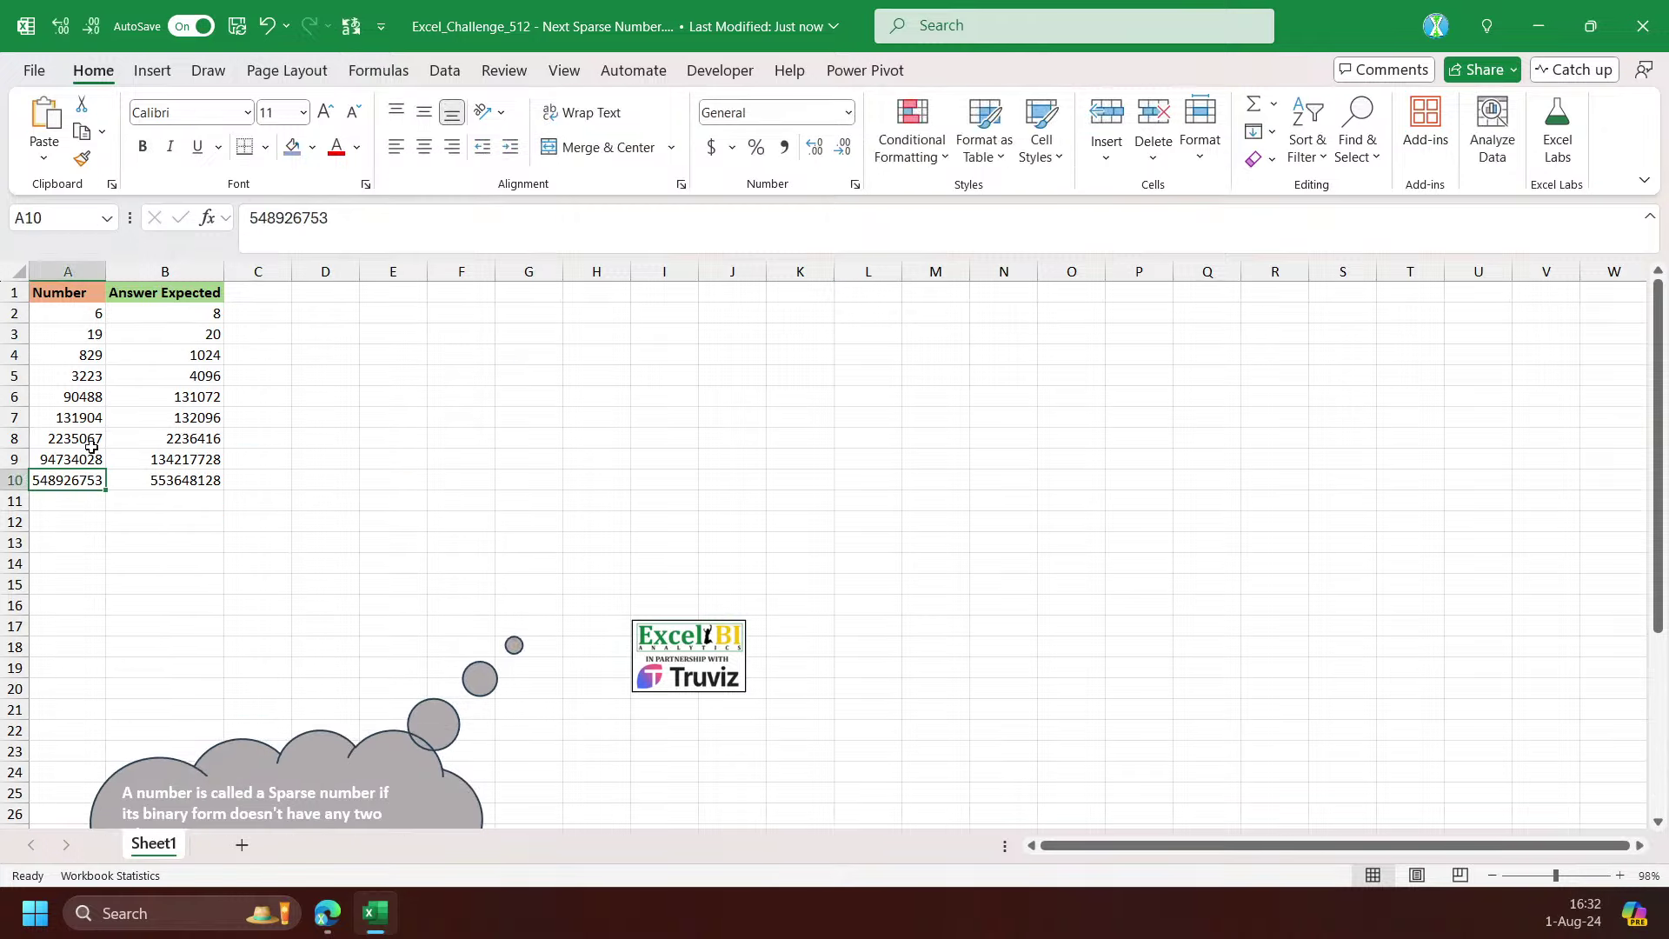
{"action": "left_click_drag", "start_coordinate": [106, 265], "coordinate": [124, 271]}
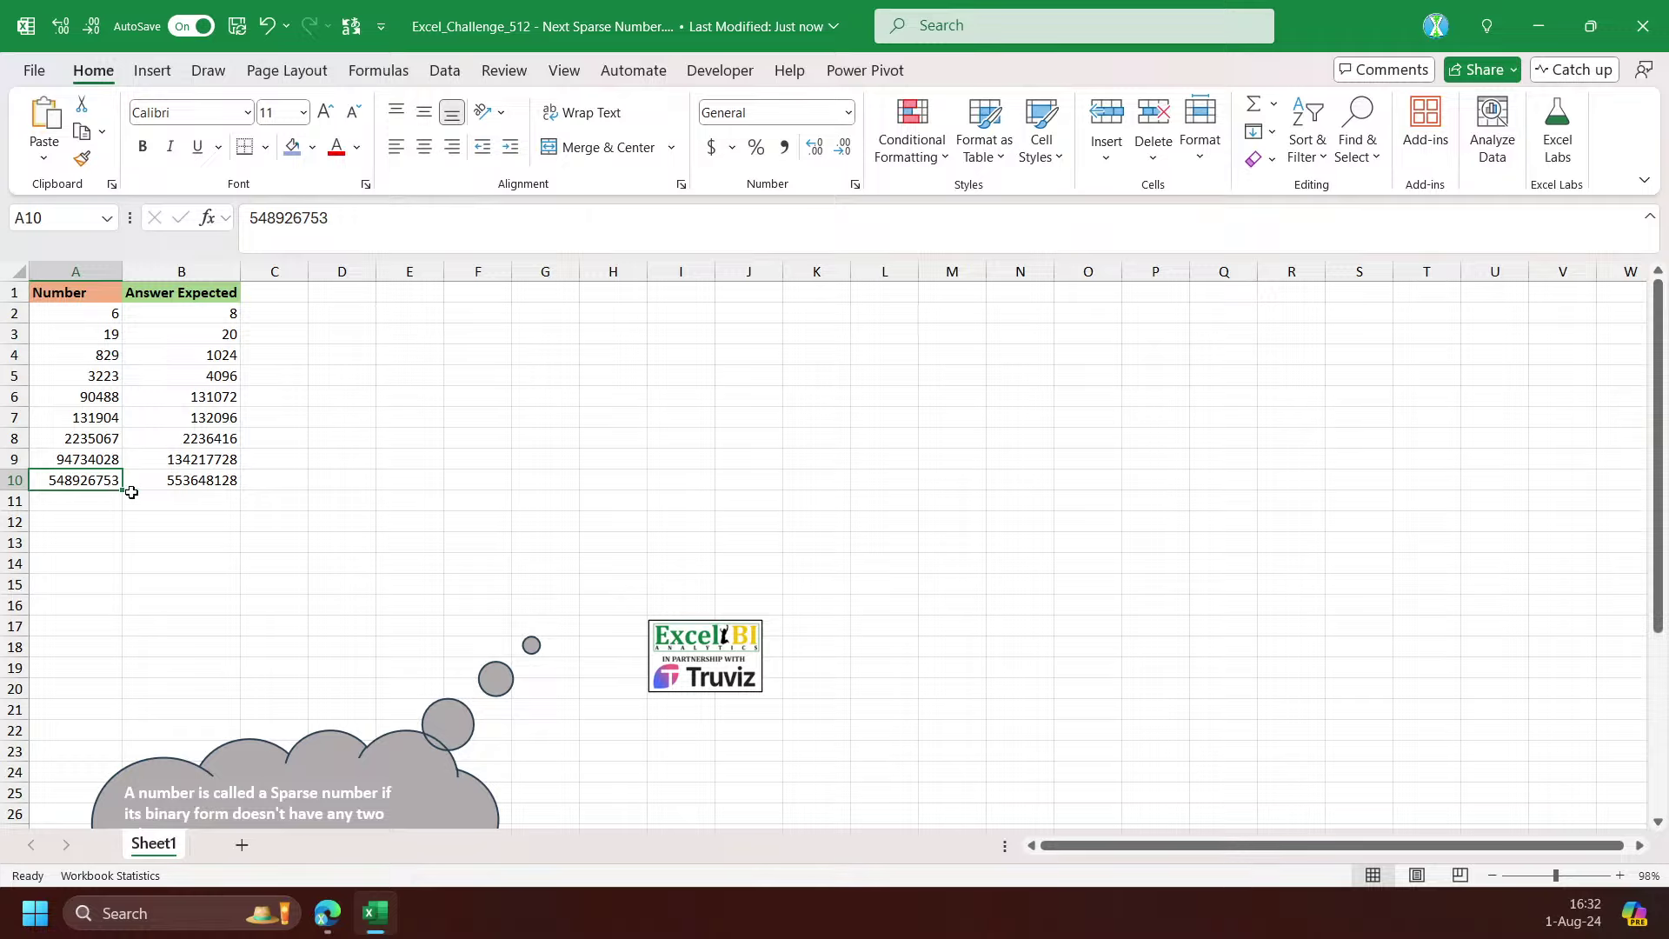
Enter =BASE(A2:A10,2) in D2 to spill each number in binary, autofitting column D
{"action": "left_click", "coordinate": [324, 310]}
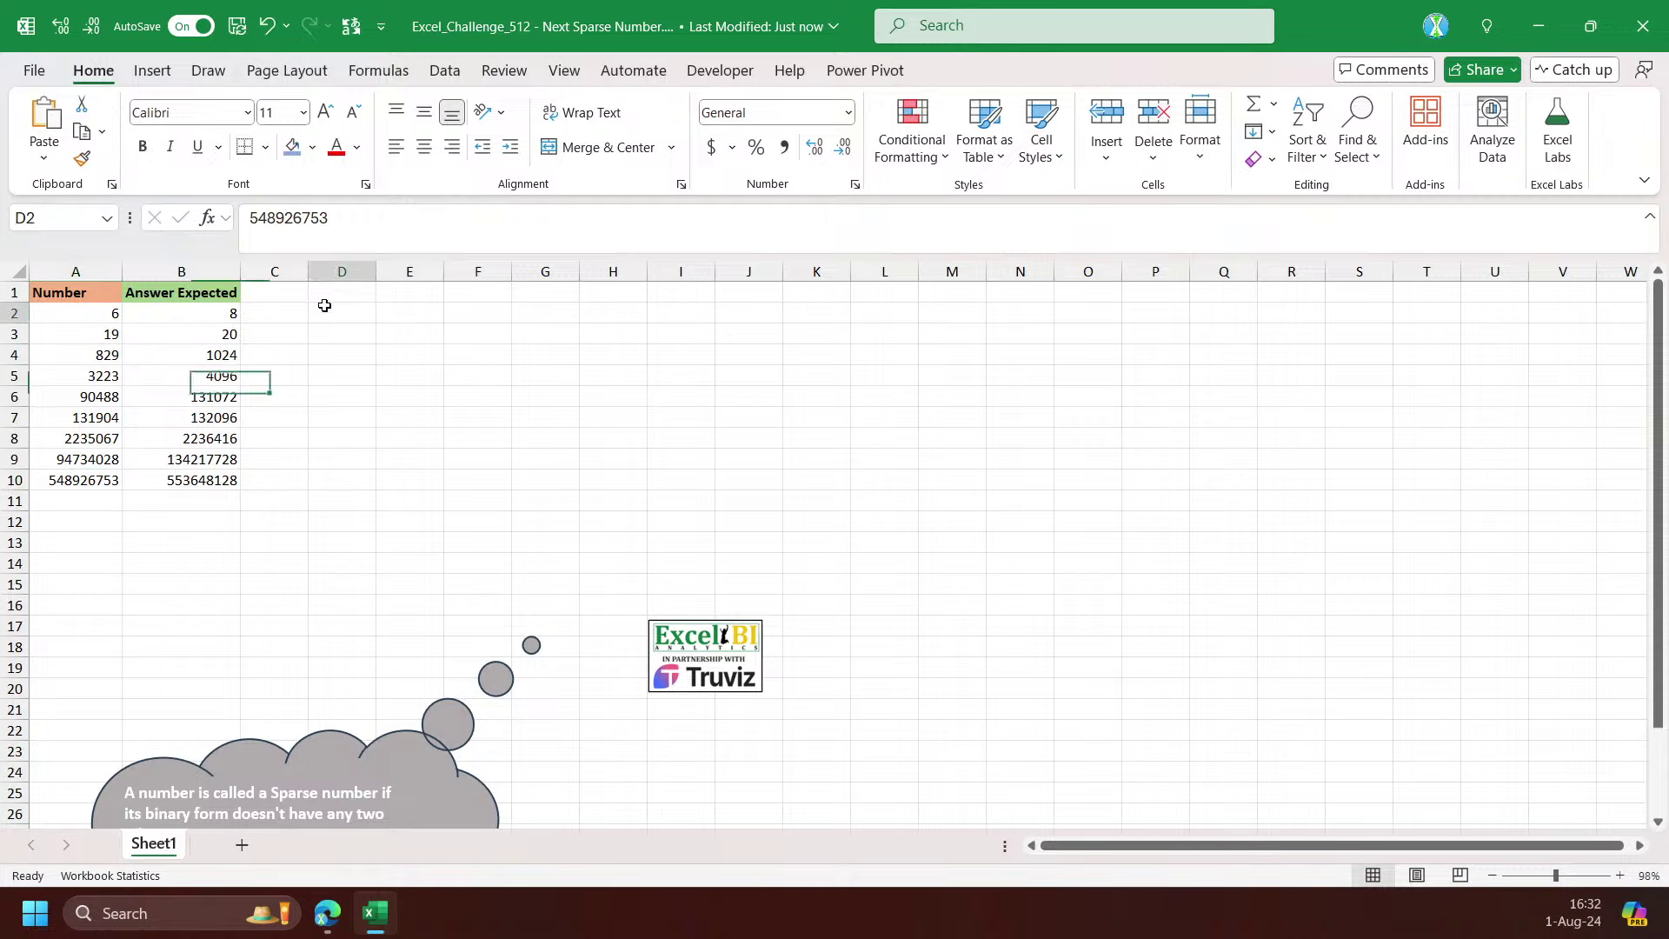
{"action": "type", "text": "=BASE("}
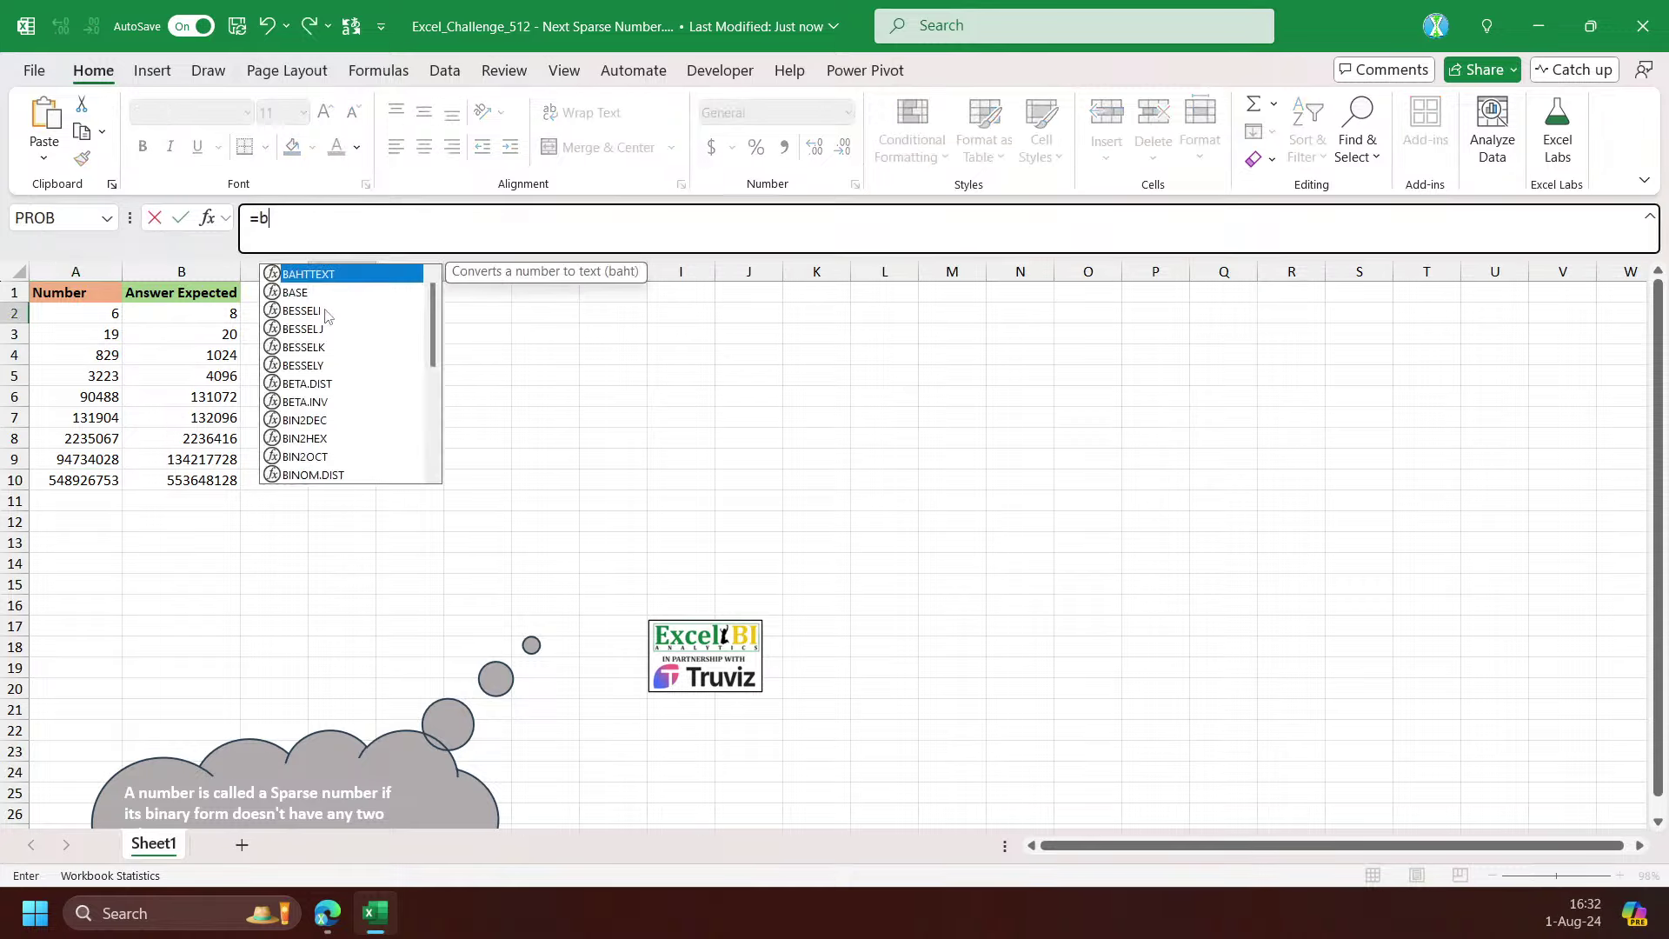
{"action": "key", "text": "Left"}
{"action": "key", "text": "Left"}
{"action": "key", "text": "Left"}
{"action": "key", "text": "ctrl+shift+Down"}
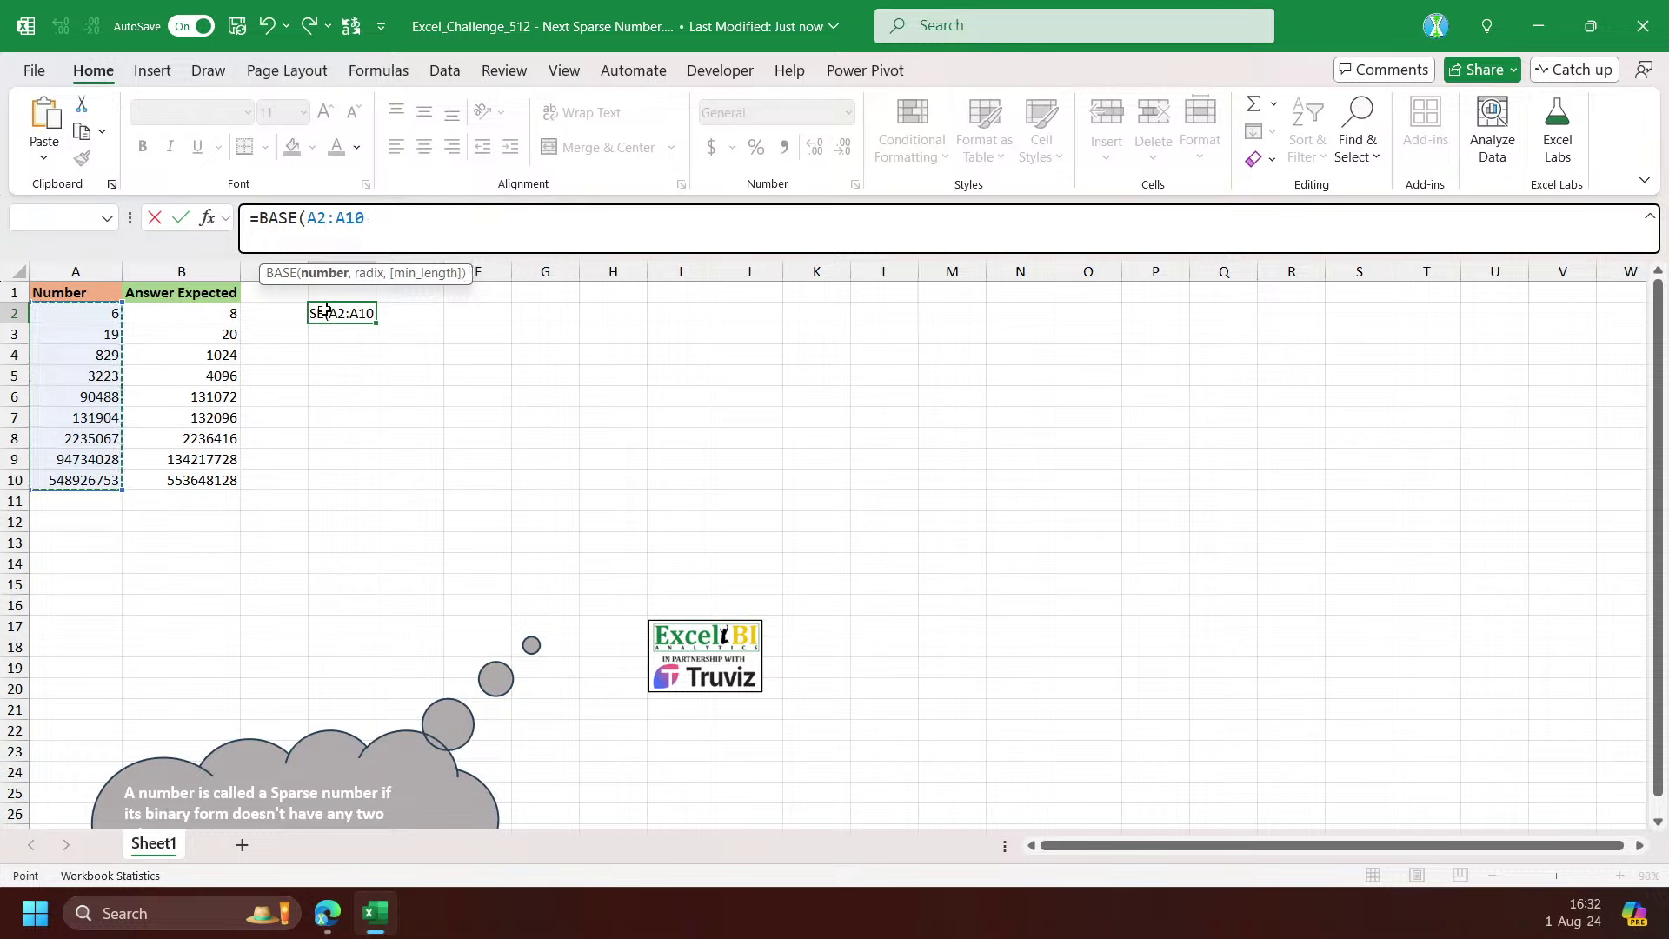
{"action": "type", "text": ",2)"}
{"action": "key", "text": "Return"}
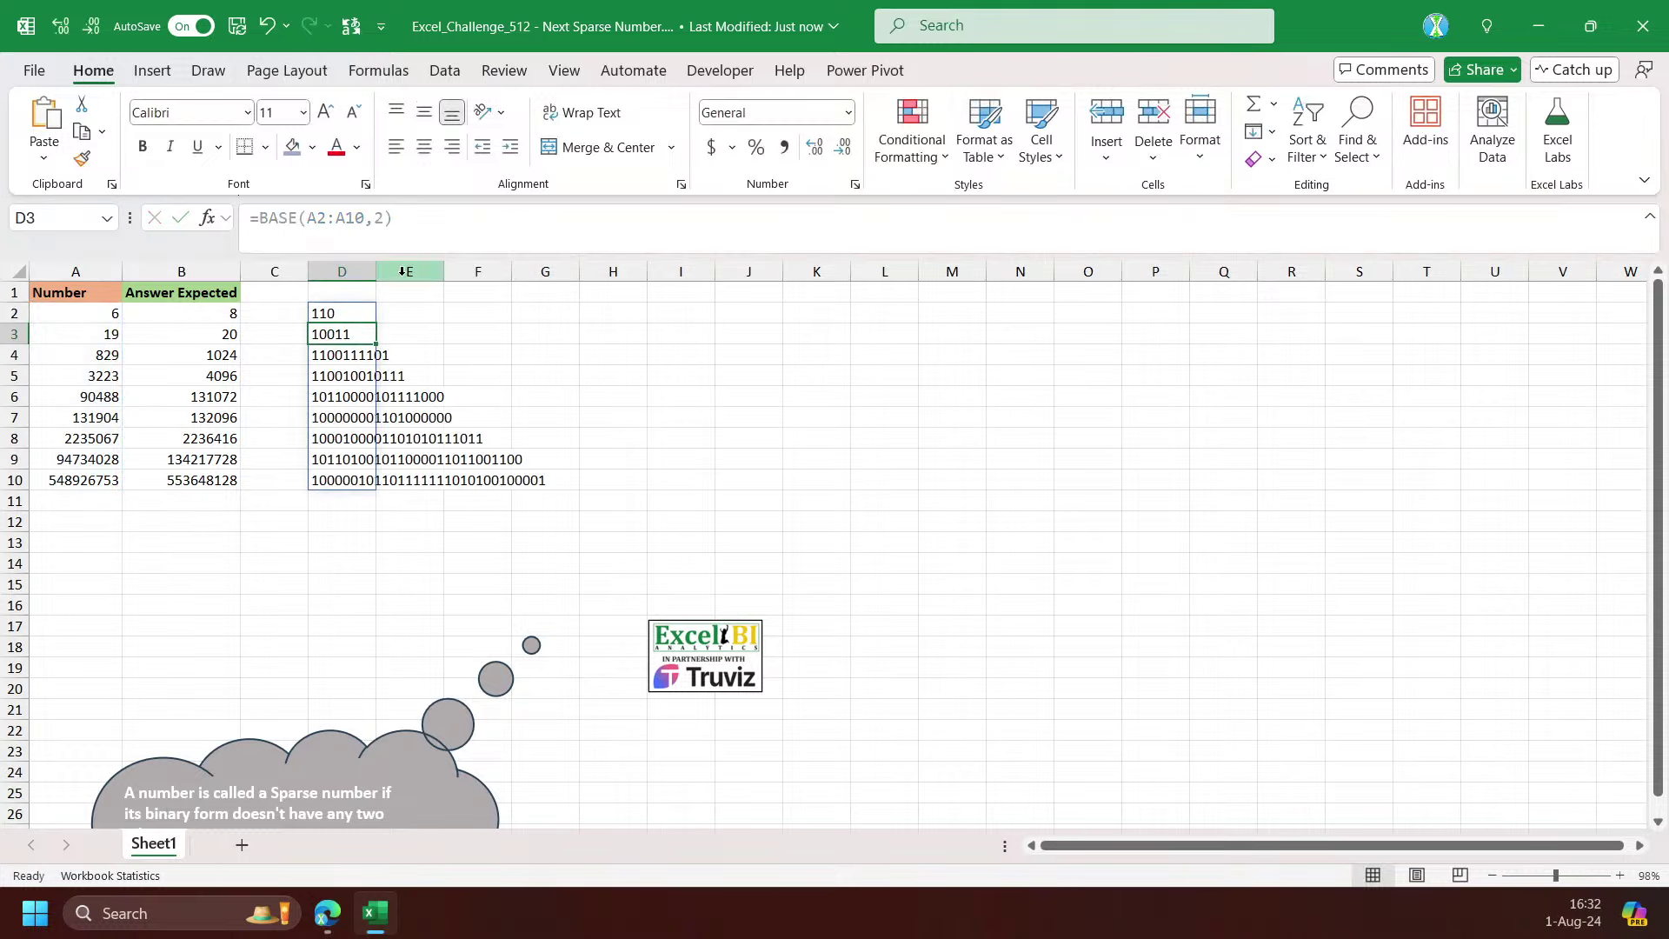
{"action": "double_click", "coordinate": [376, 272]}
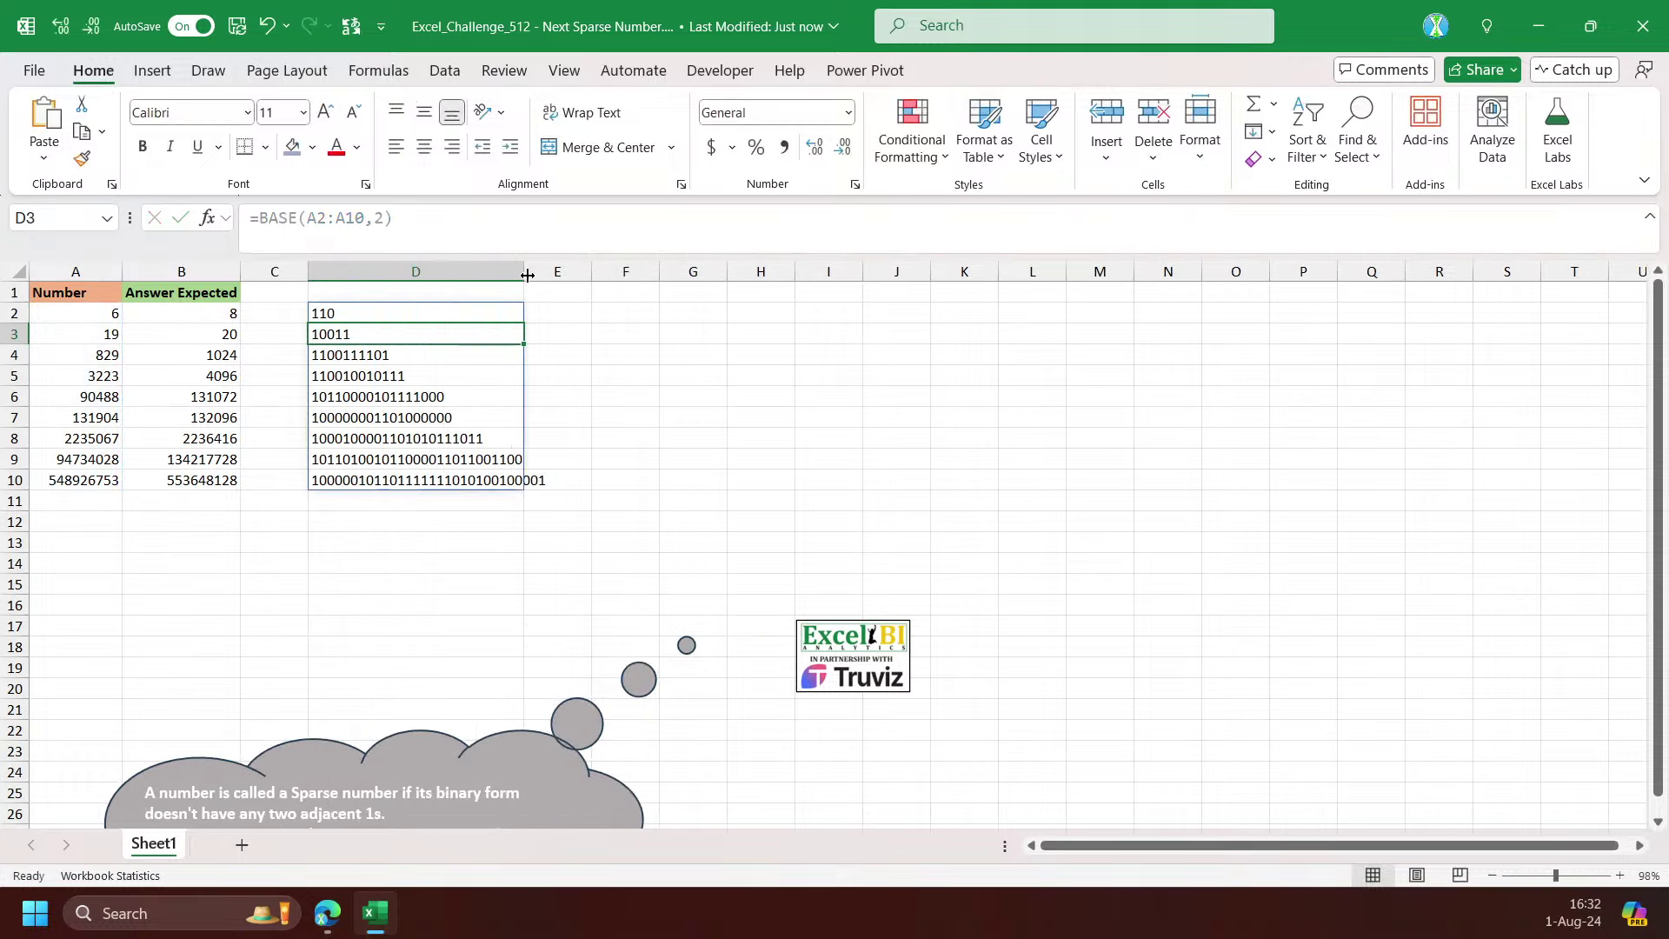
{"action": "left_click", "coordinate": [318, 315]}
{"action": "left_click", "coordinate": [334, 334]}
{"action": "left_click", "coordinate": [348, 354]}
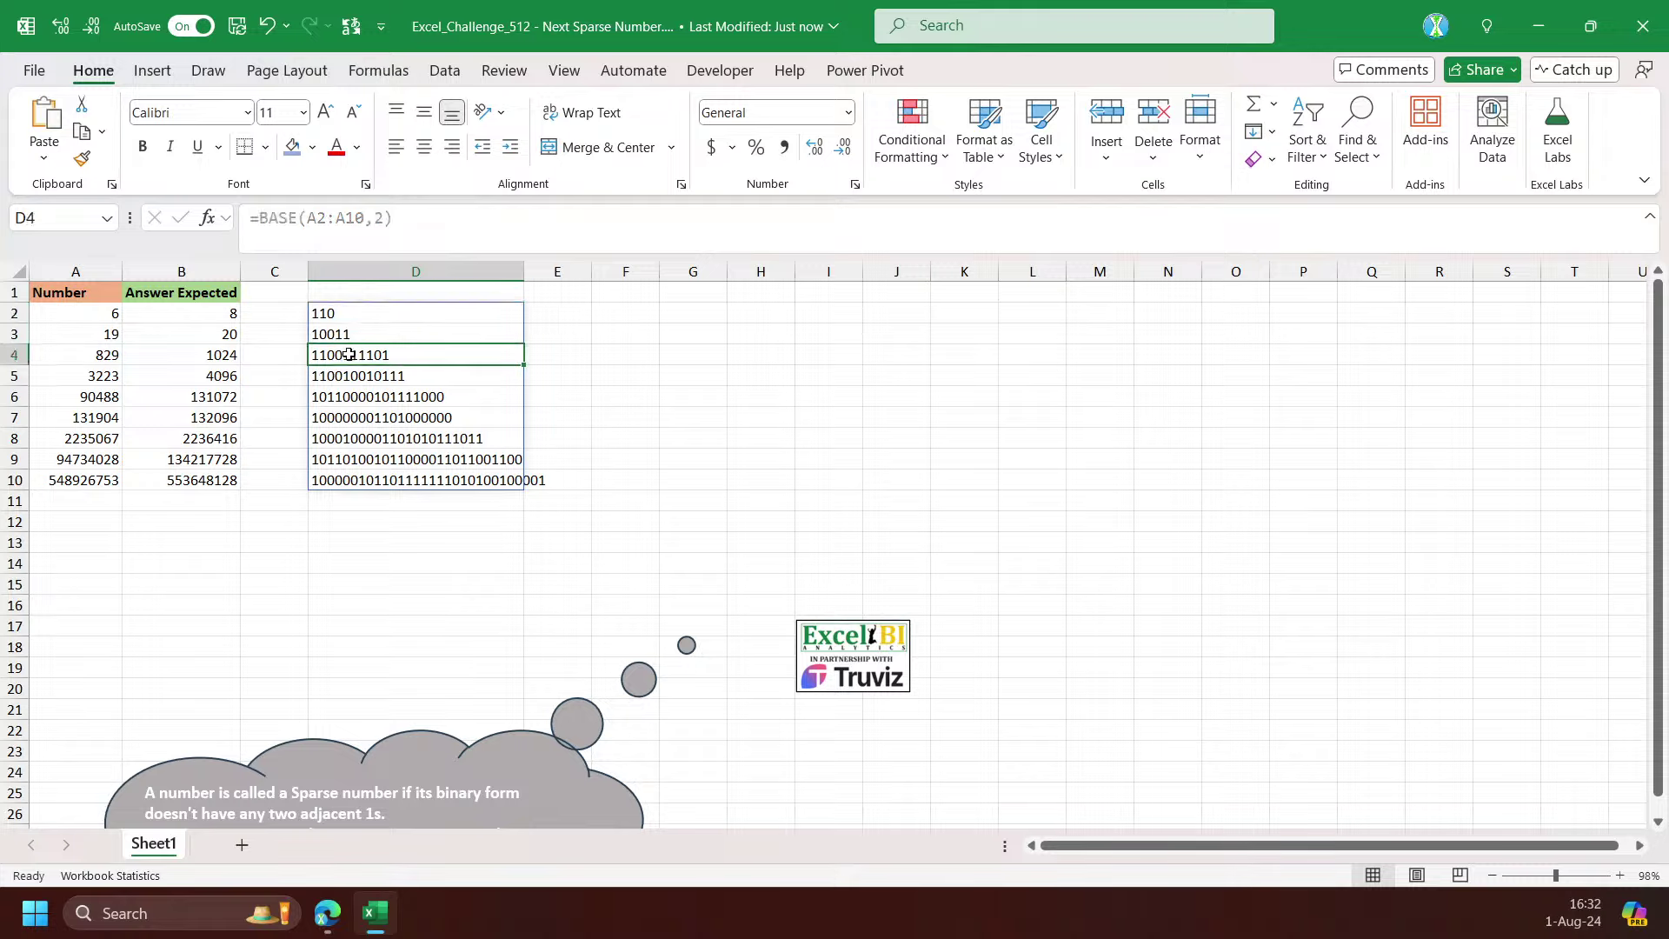
{"action": "left_click", "coordinate": [379, 483]}
Enter =FIND(11,D2#) in E2 to locate the first 11 in each binary value
{"action": "left_click", "coordinate": [565, 321]}
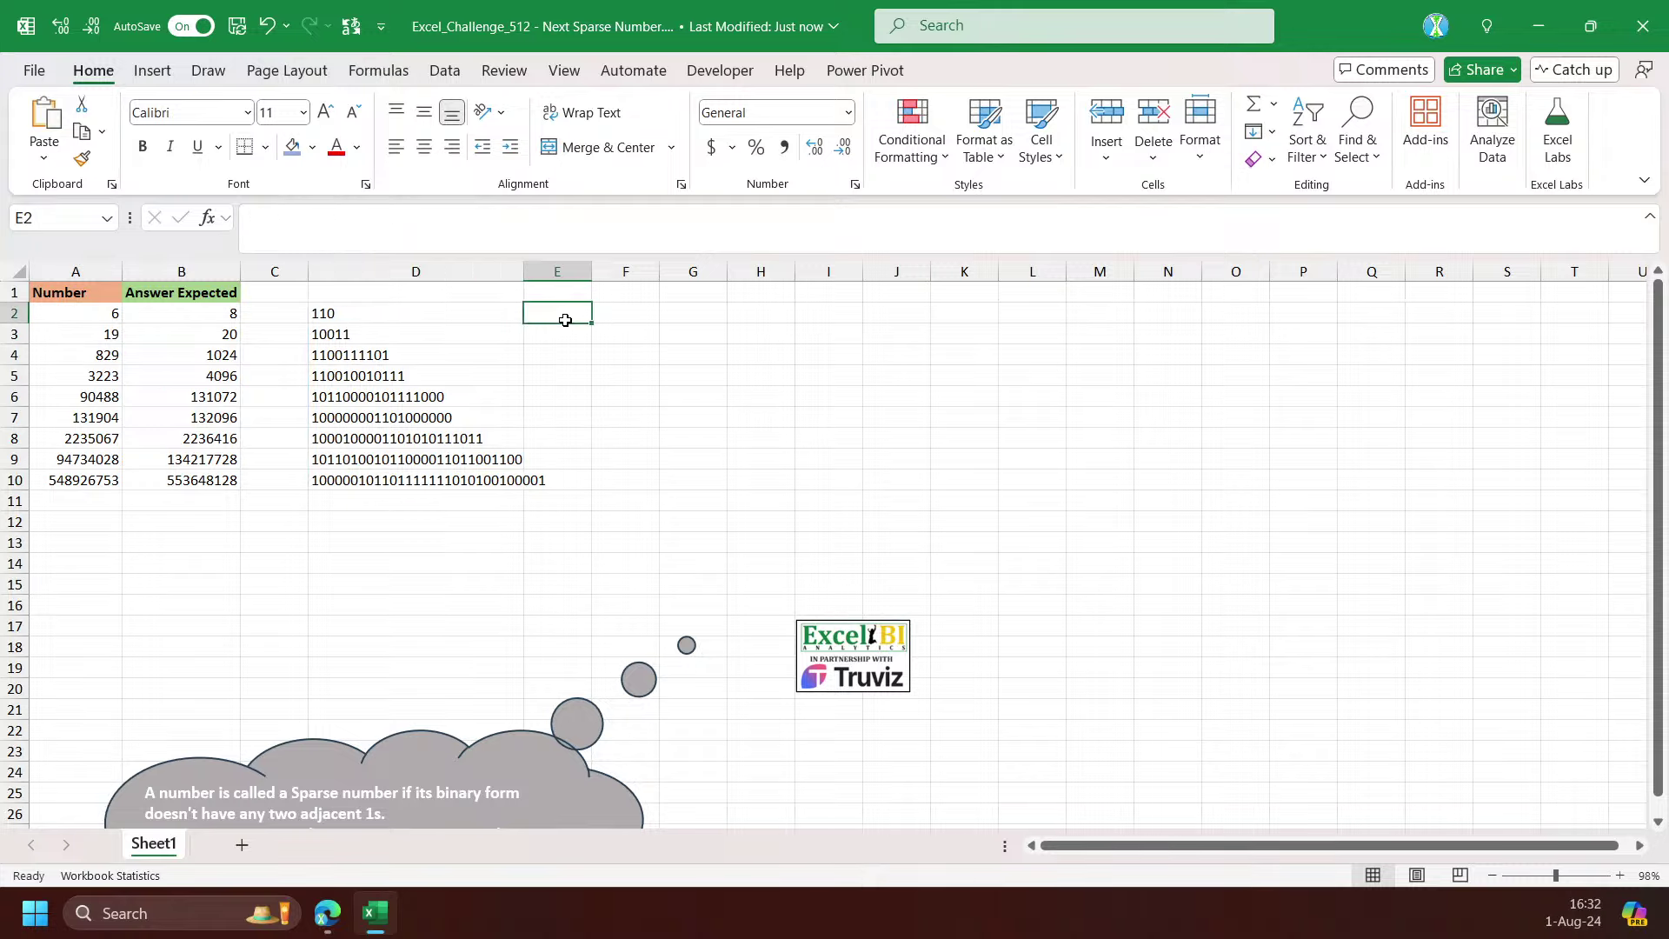
{"action": "type", "text": "=FIND("}
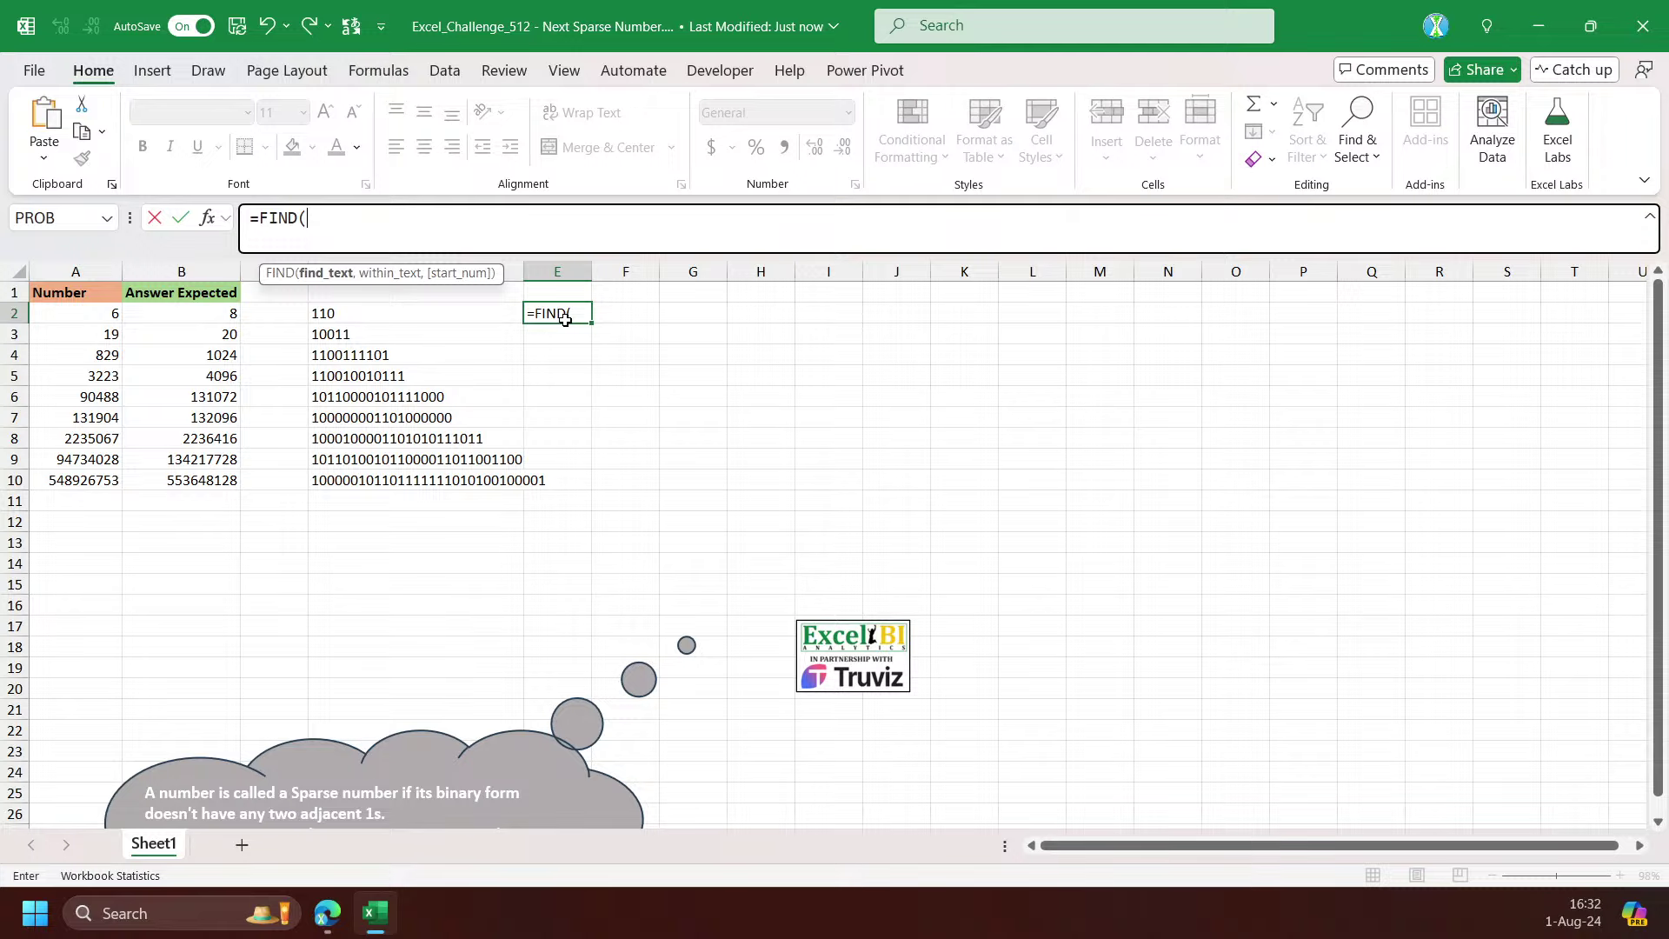
{"action": "type", "text": "11,D2#"}
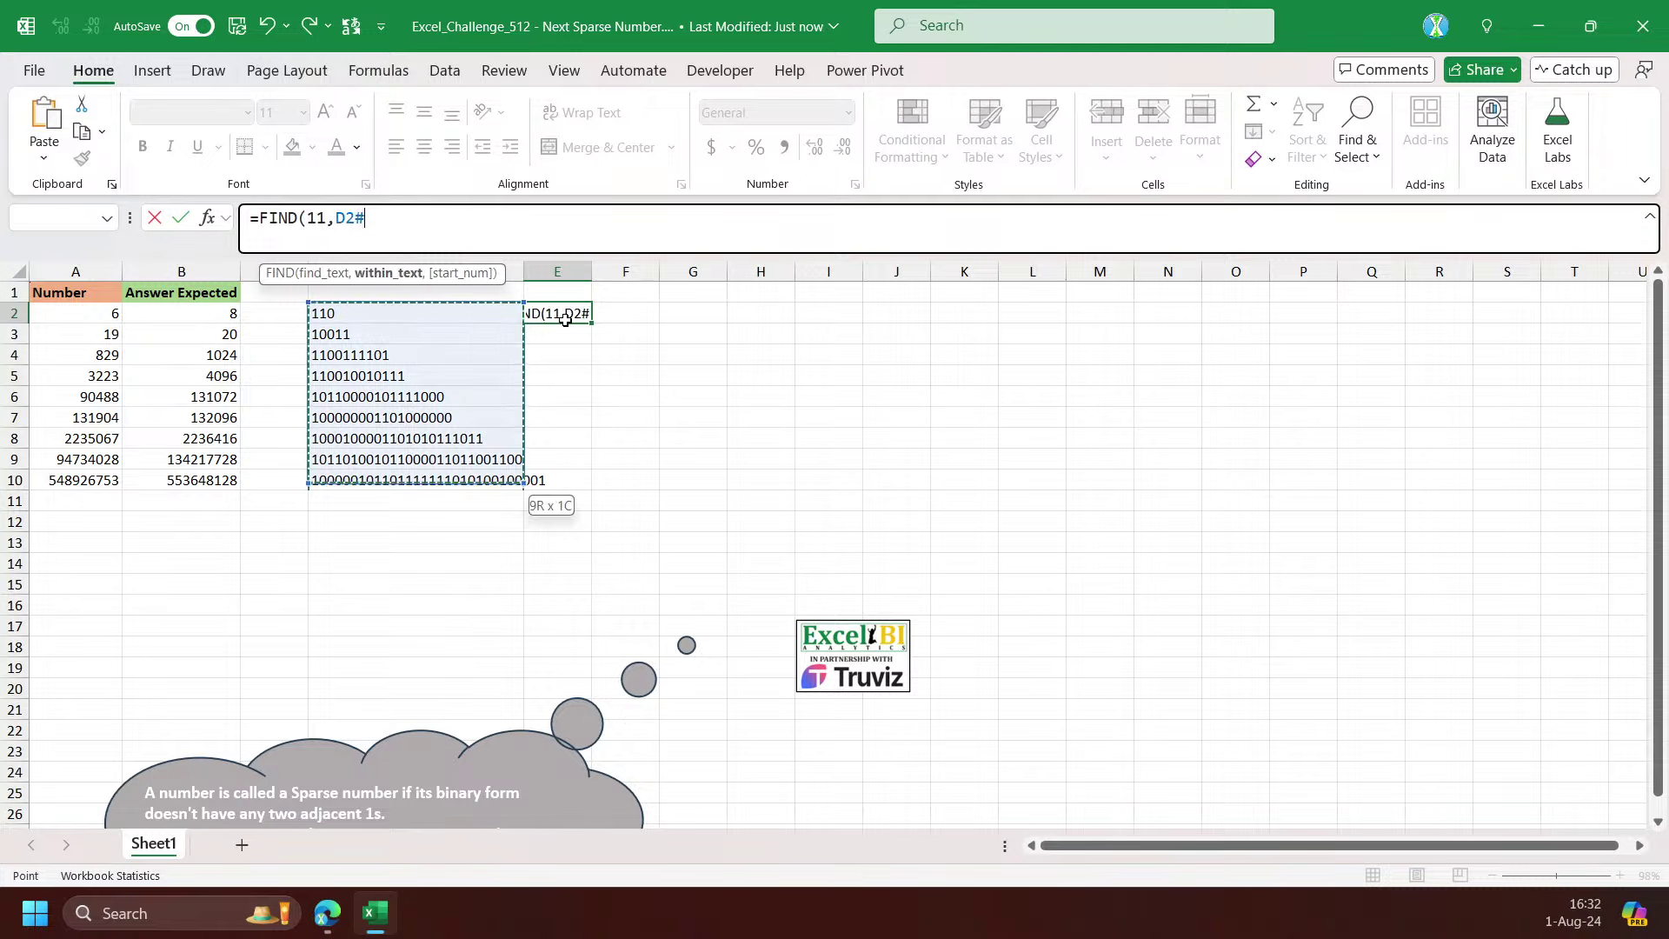
{"action": "key", "text": "Return"}
{"action": "left_click", "coordinate": [567, 317]}
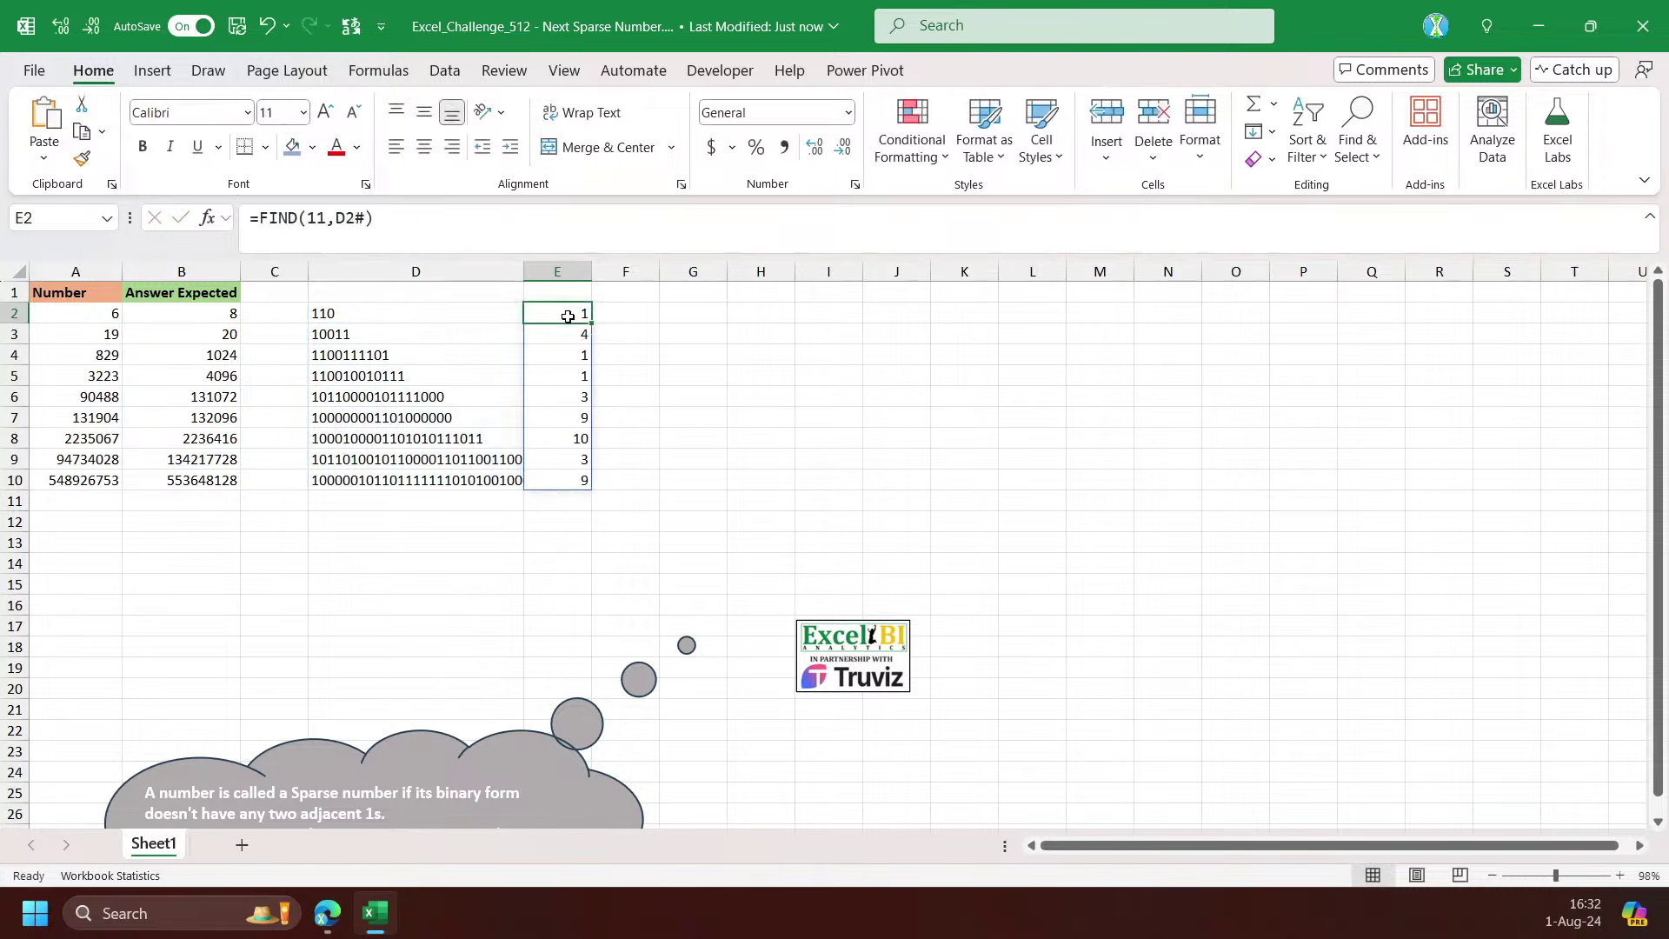
{"action": "left_click_drag", "start_coordinate": [524, 271], "coordinate": [555, 271]}
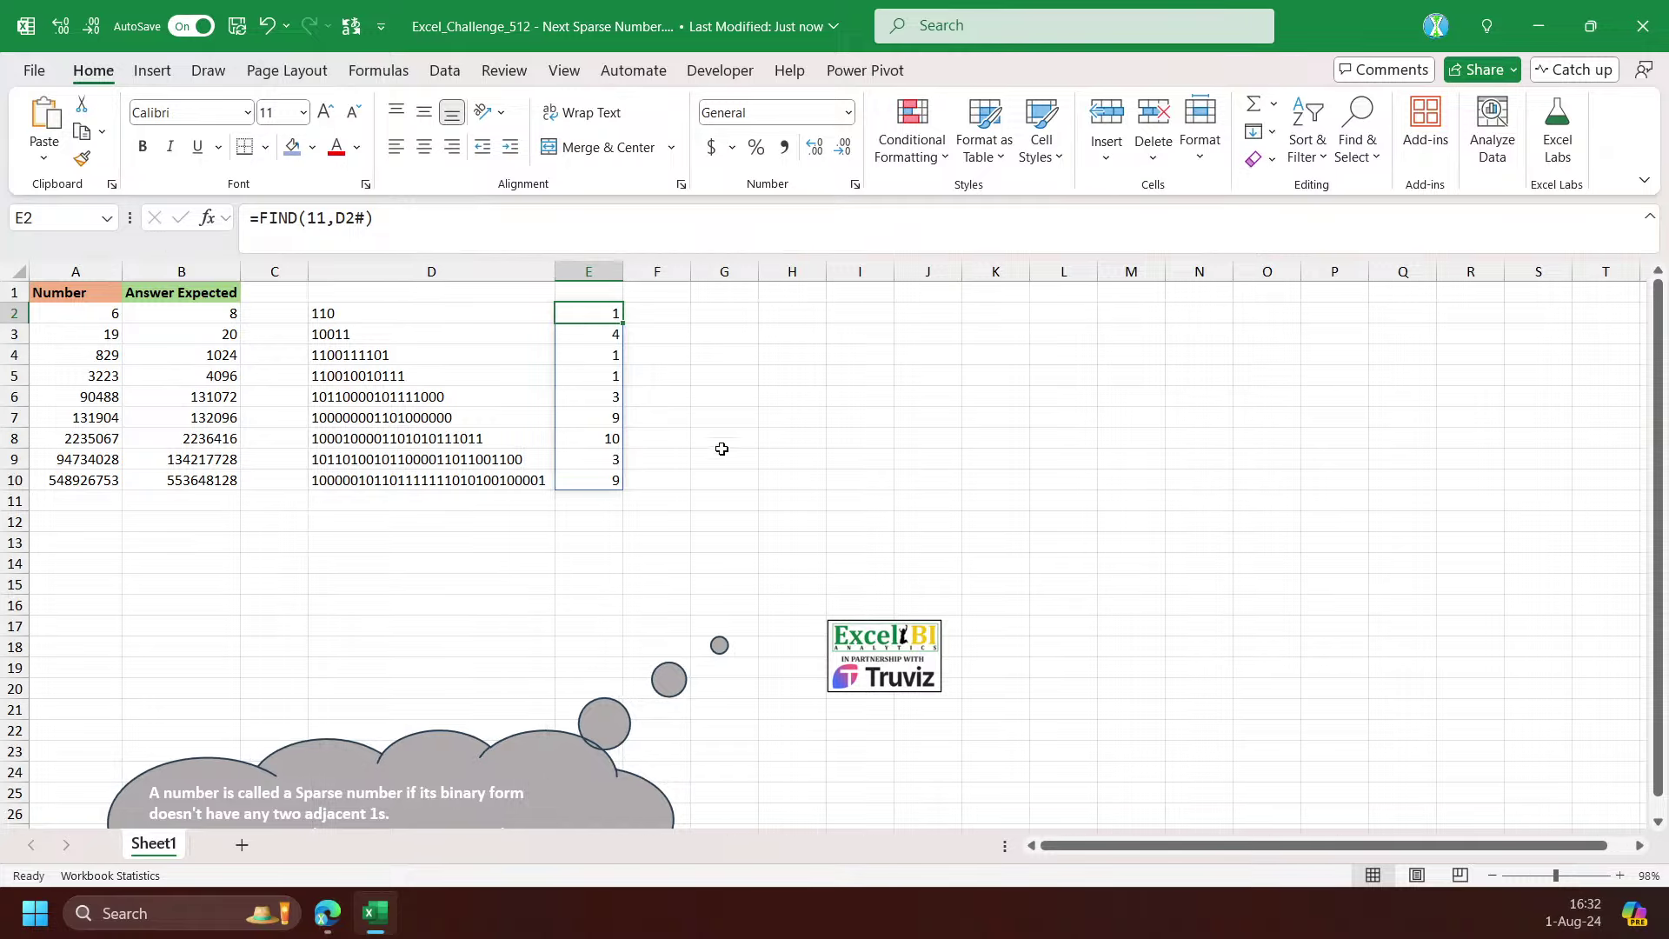
Move the FIND results from column E down to D13:D21
{"action": "left_click", "coordinate": [332, 312]}
{"action": "left_click", "coordinate": [606, 308]}
{"action": "left_click_drag", "start_coordinate": [607, 305], "coordinate": [551, 539]}
Copy D2's BASE formula into E2 so Answer Expected shows in binary, widening column E
{"action": "left_click", "coordinate": [484, 313]}
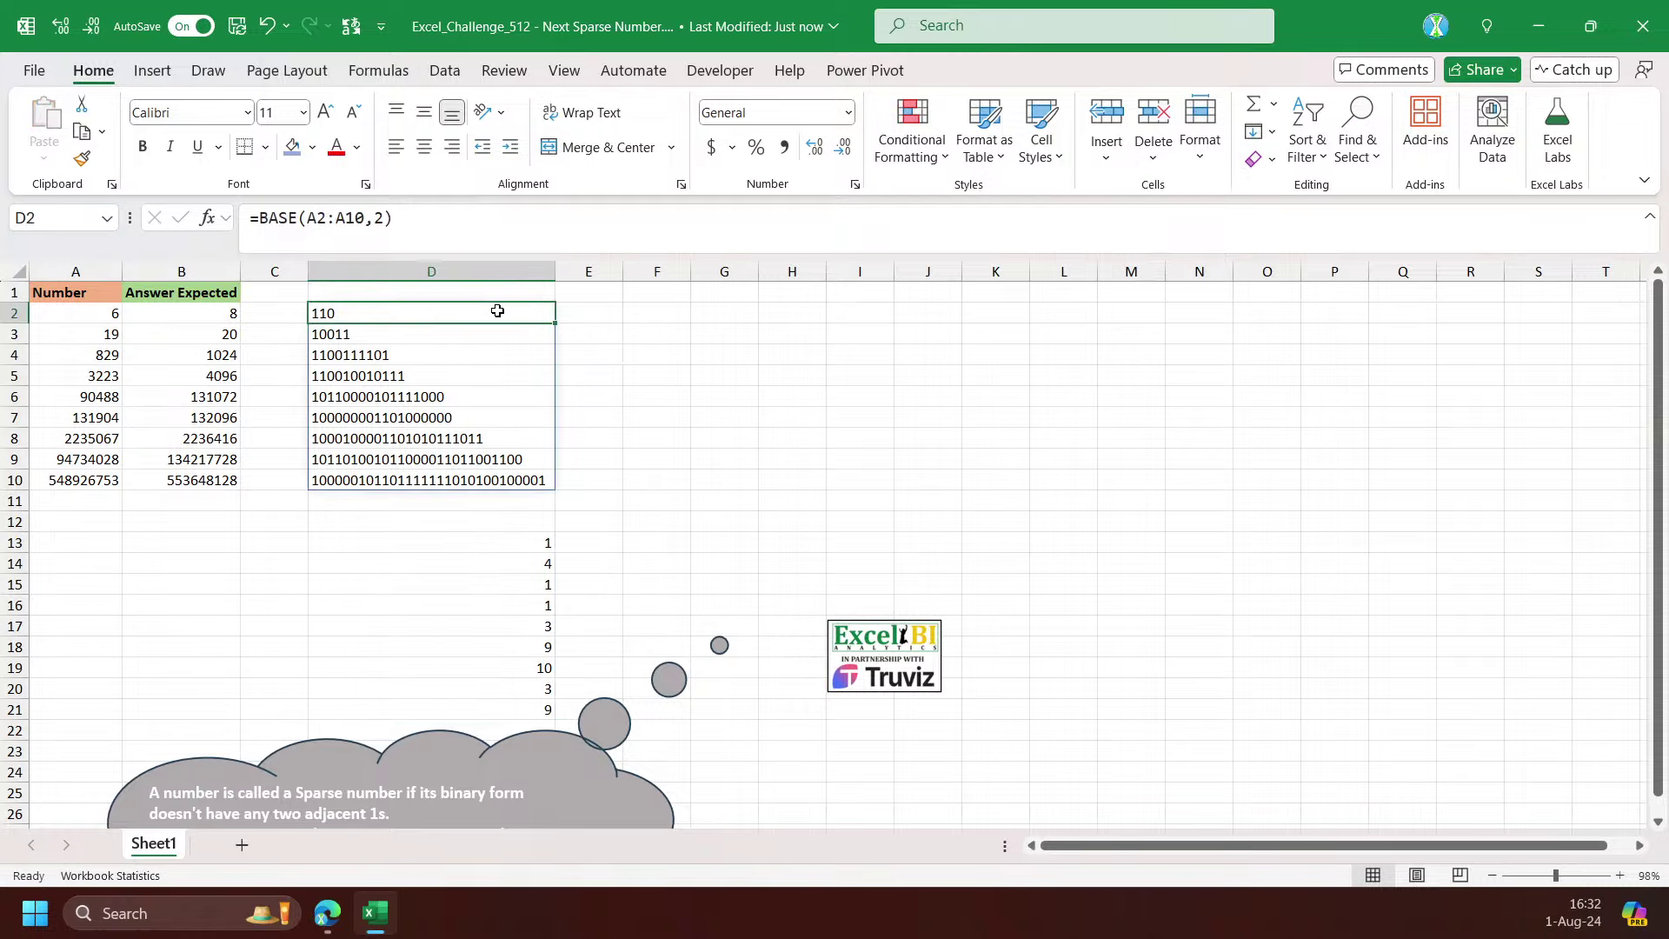
{"action": "key", "text": "ctrl+c"}
{"action": "left_click", "coordinate": [580, 313]}
{"action": "key", "text": "ctrl+v"}
{"action": "left_click_drag", "start_coordinate": [623, 271], "coordinate": [788, 272]}
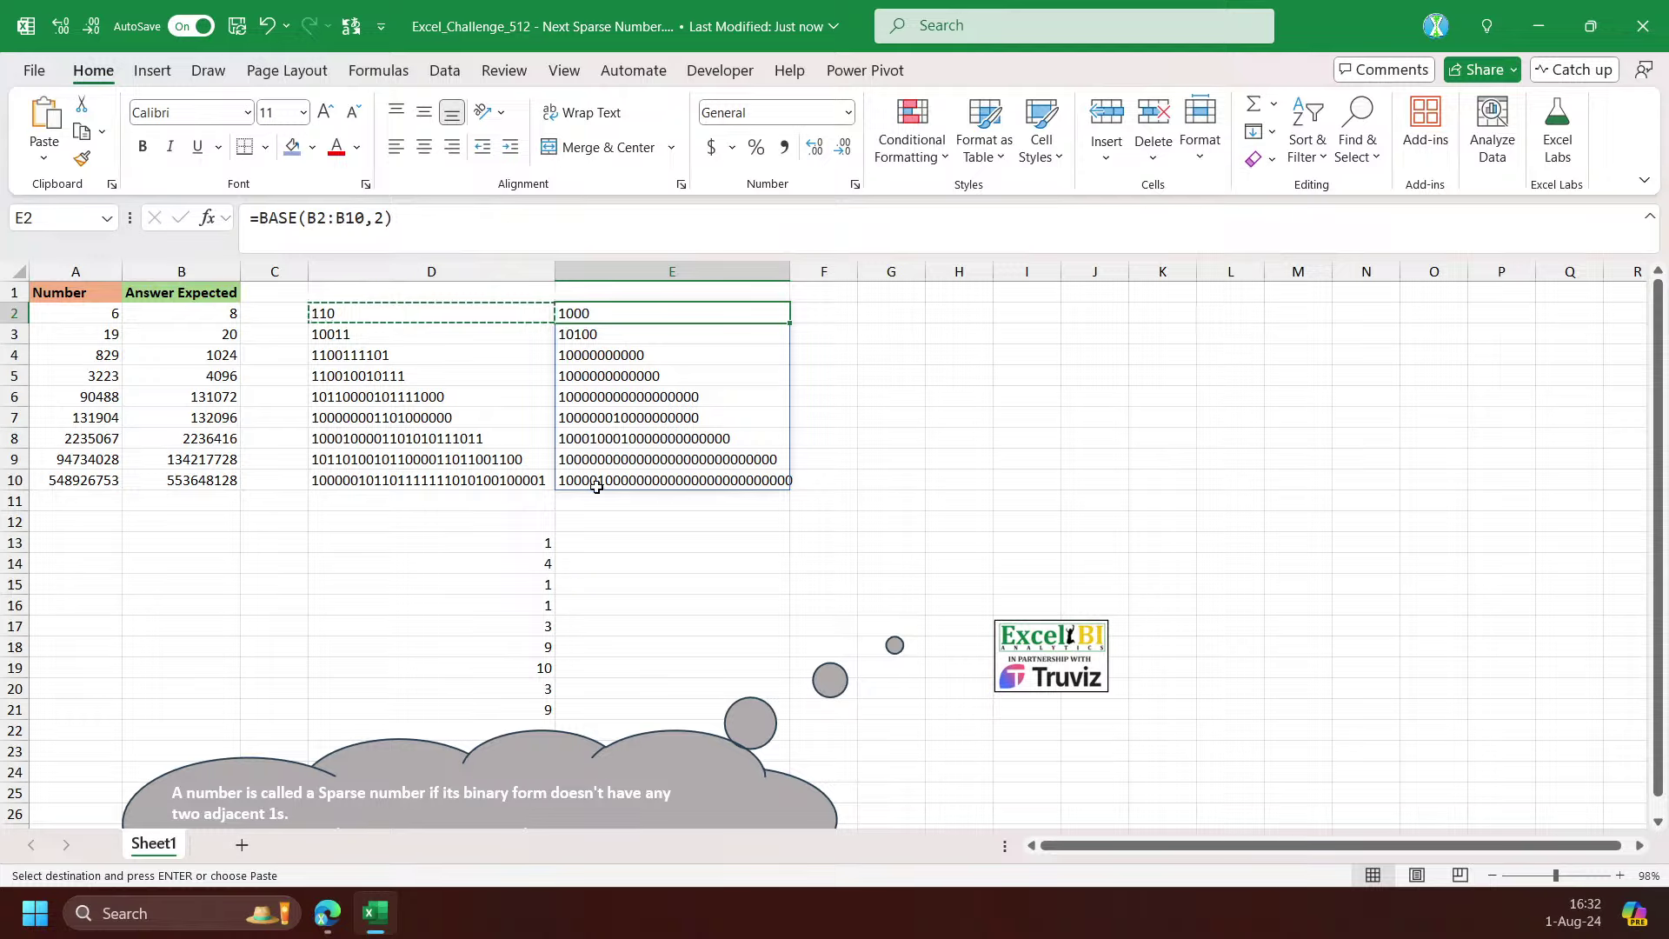
Copy the D13 FIND formula into E13, which returns #VALUE! down E13:E21
{"action": "left_click", "coordinate": [514, 540]}
{"action": "key", "text": "ctrl+c"}
{"action": "left_click", "coordinate": [608, 548]}
{"action": "key", "text": "ctrl+v"}
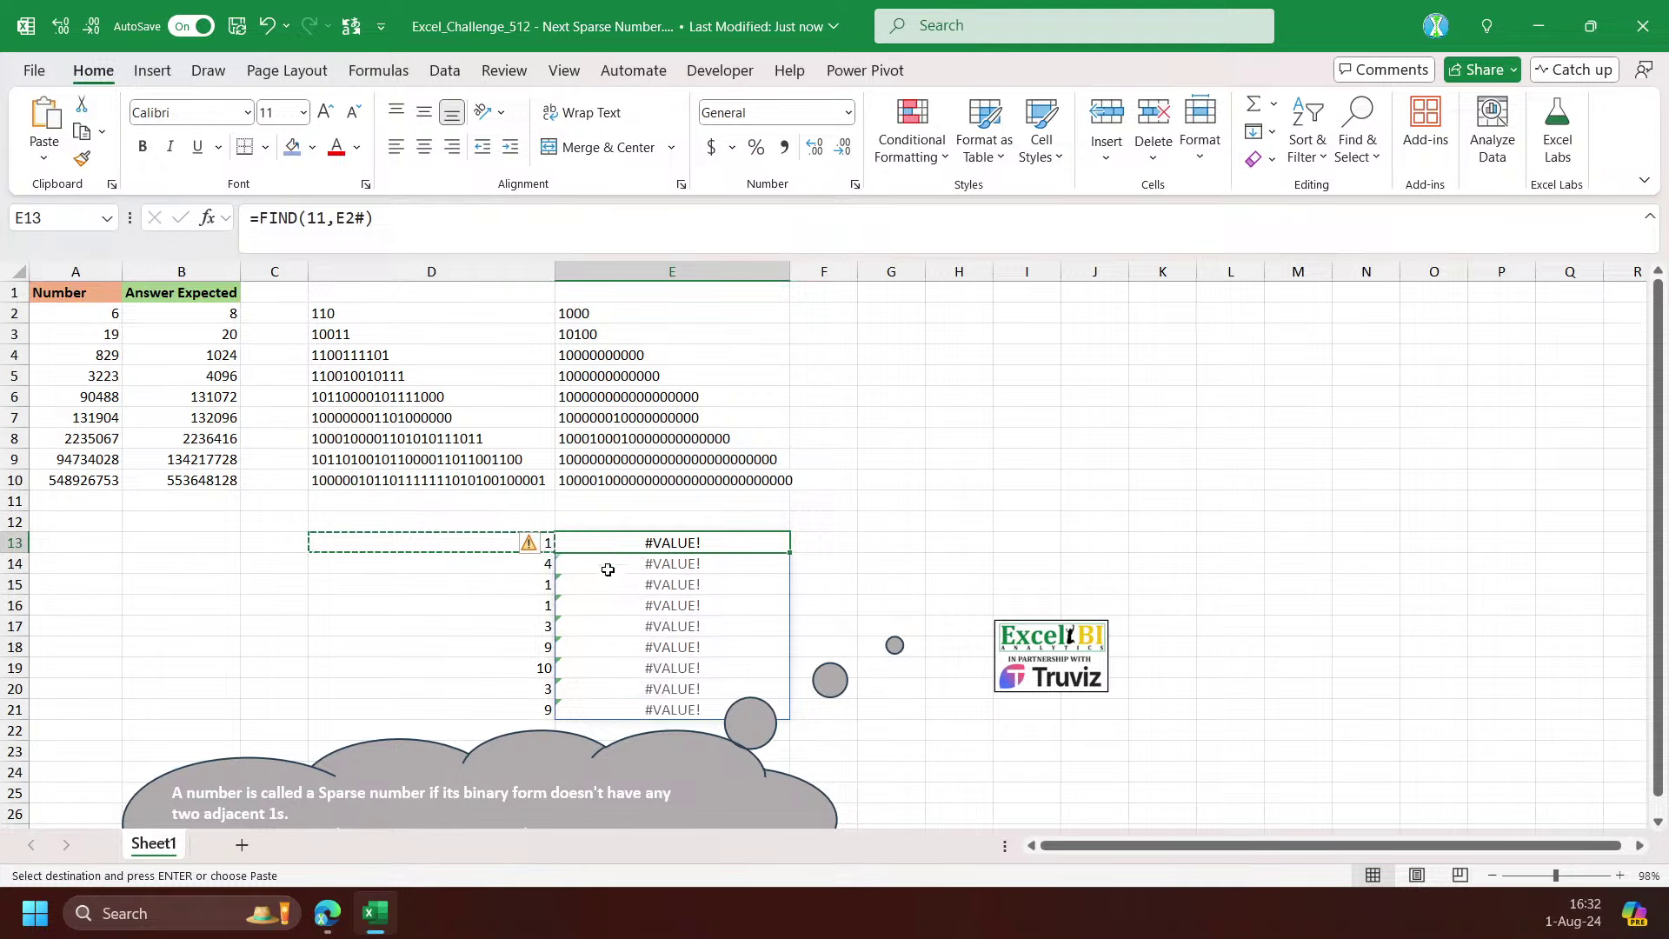
{"action": "left_click_drag", "start_coordinate": [671, 543], "coordinate": [671, 709]}
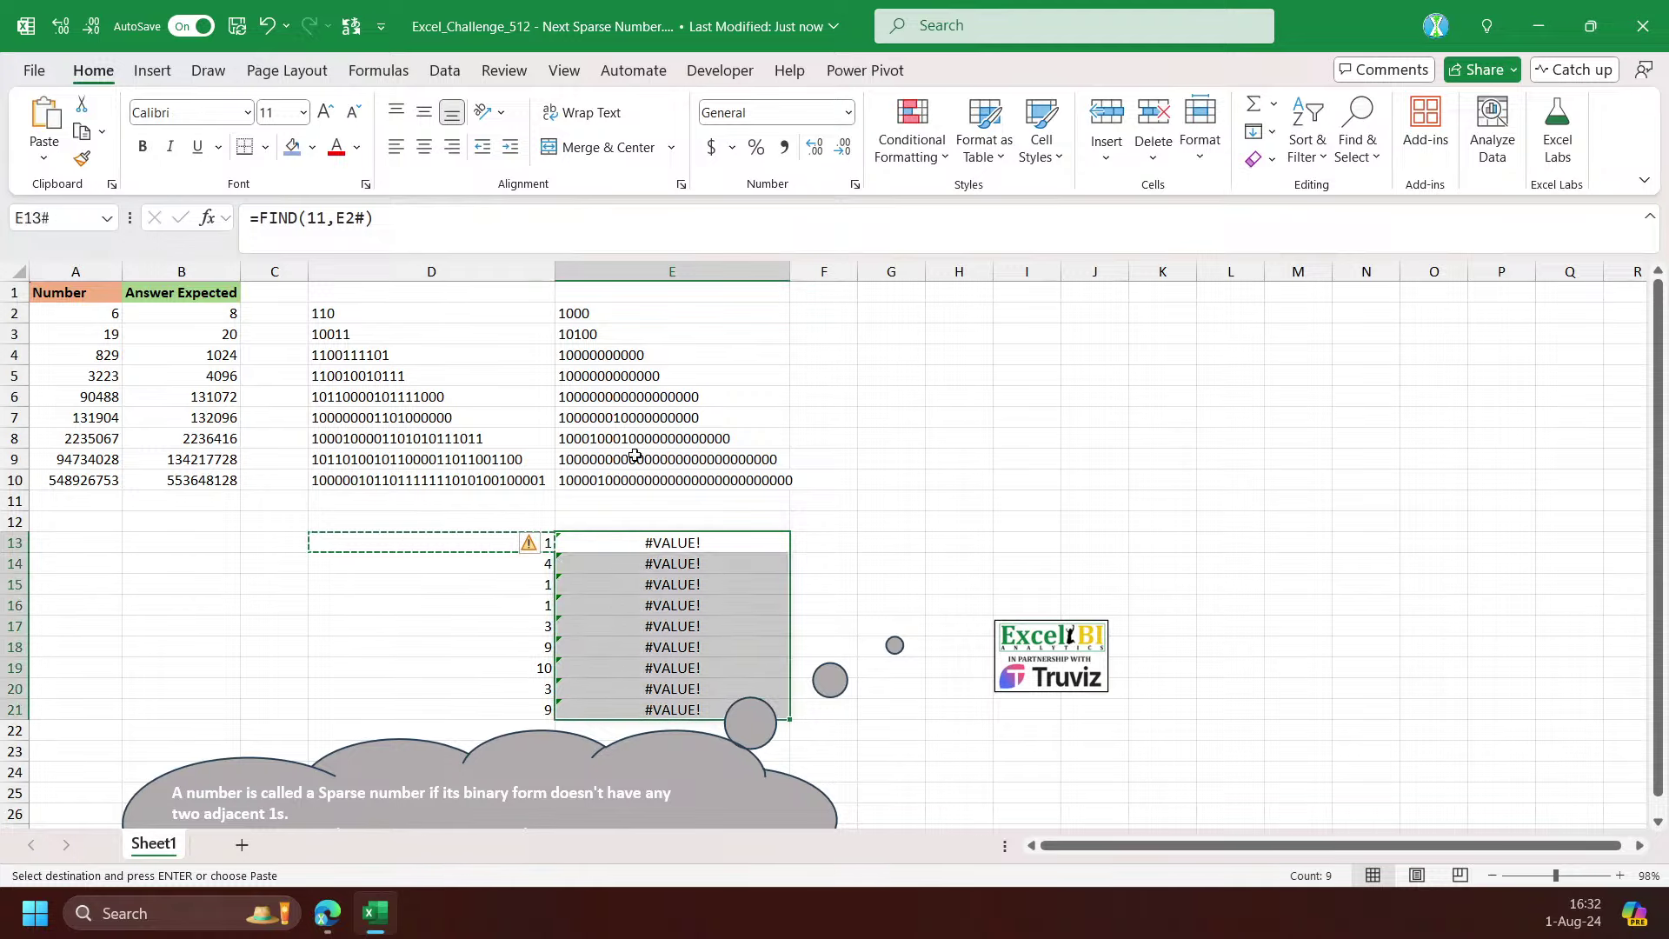
{"action": "left_click", "coordinate": [598, 554]}
{"action": "left_click", "coordinate": [487, 543]}
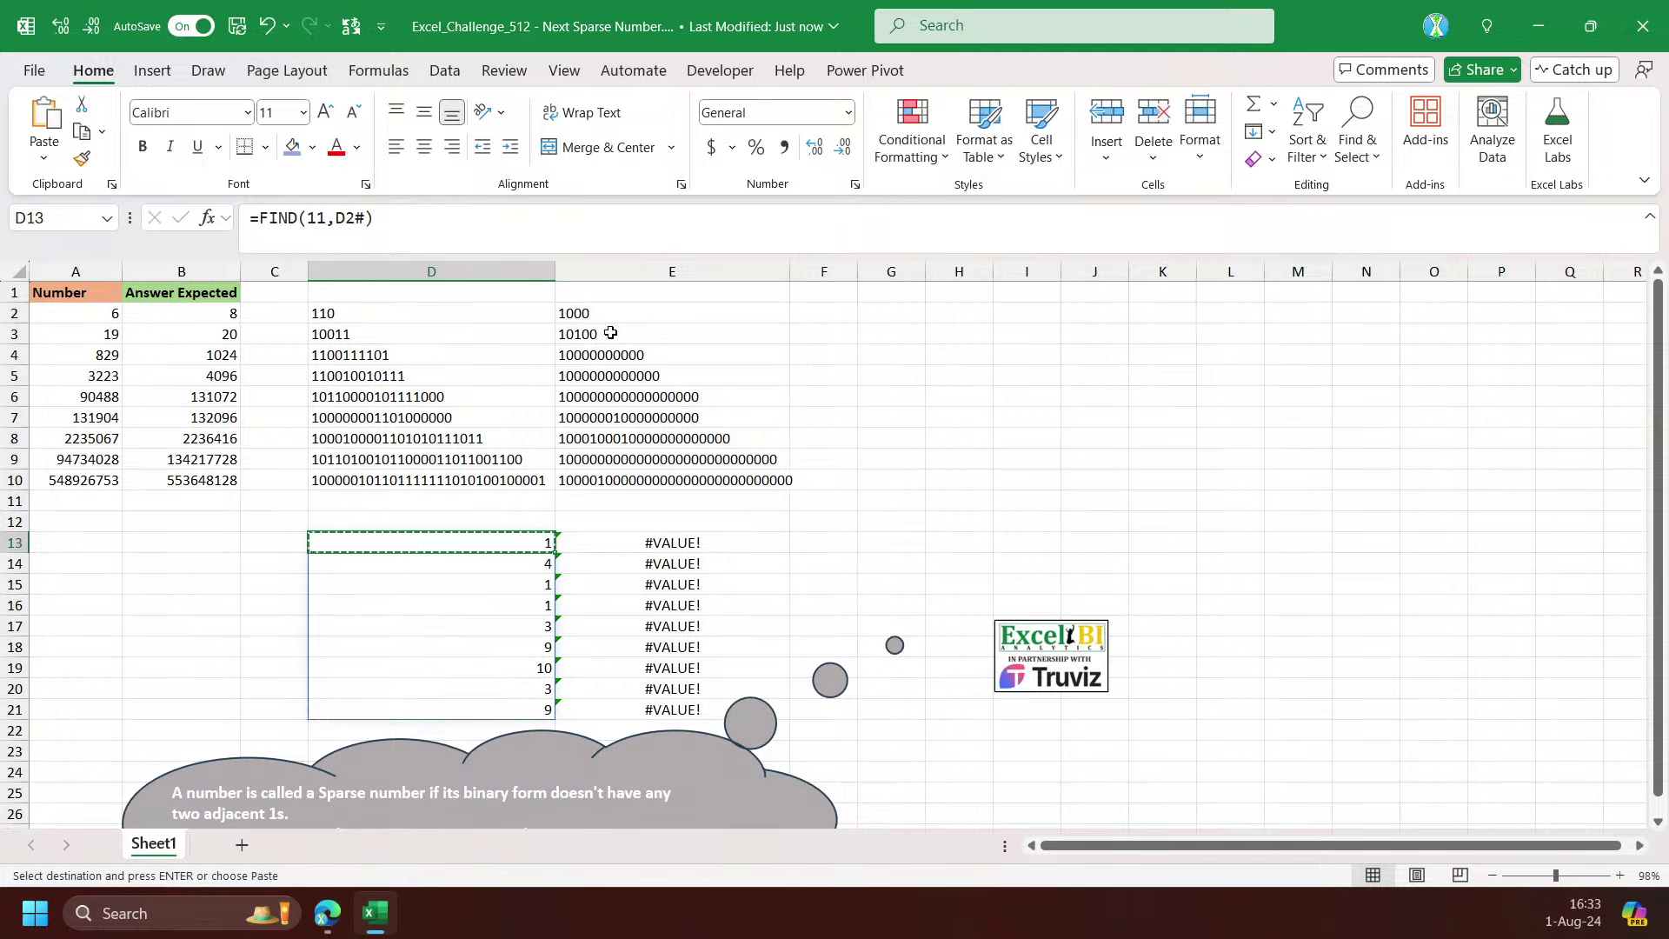
Enter =SEQUENCE(A3,,20) in F3, spilling the numbers 20 to 38
{"action": "left_click", "coordinate": [330, 333]}
{"action": "left_click", "coordinate": [839, 334]}
{"action": "type", "text": "="}
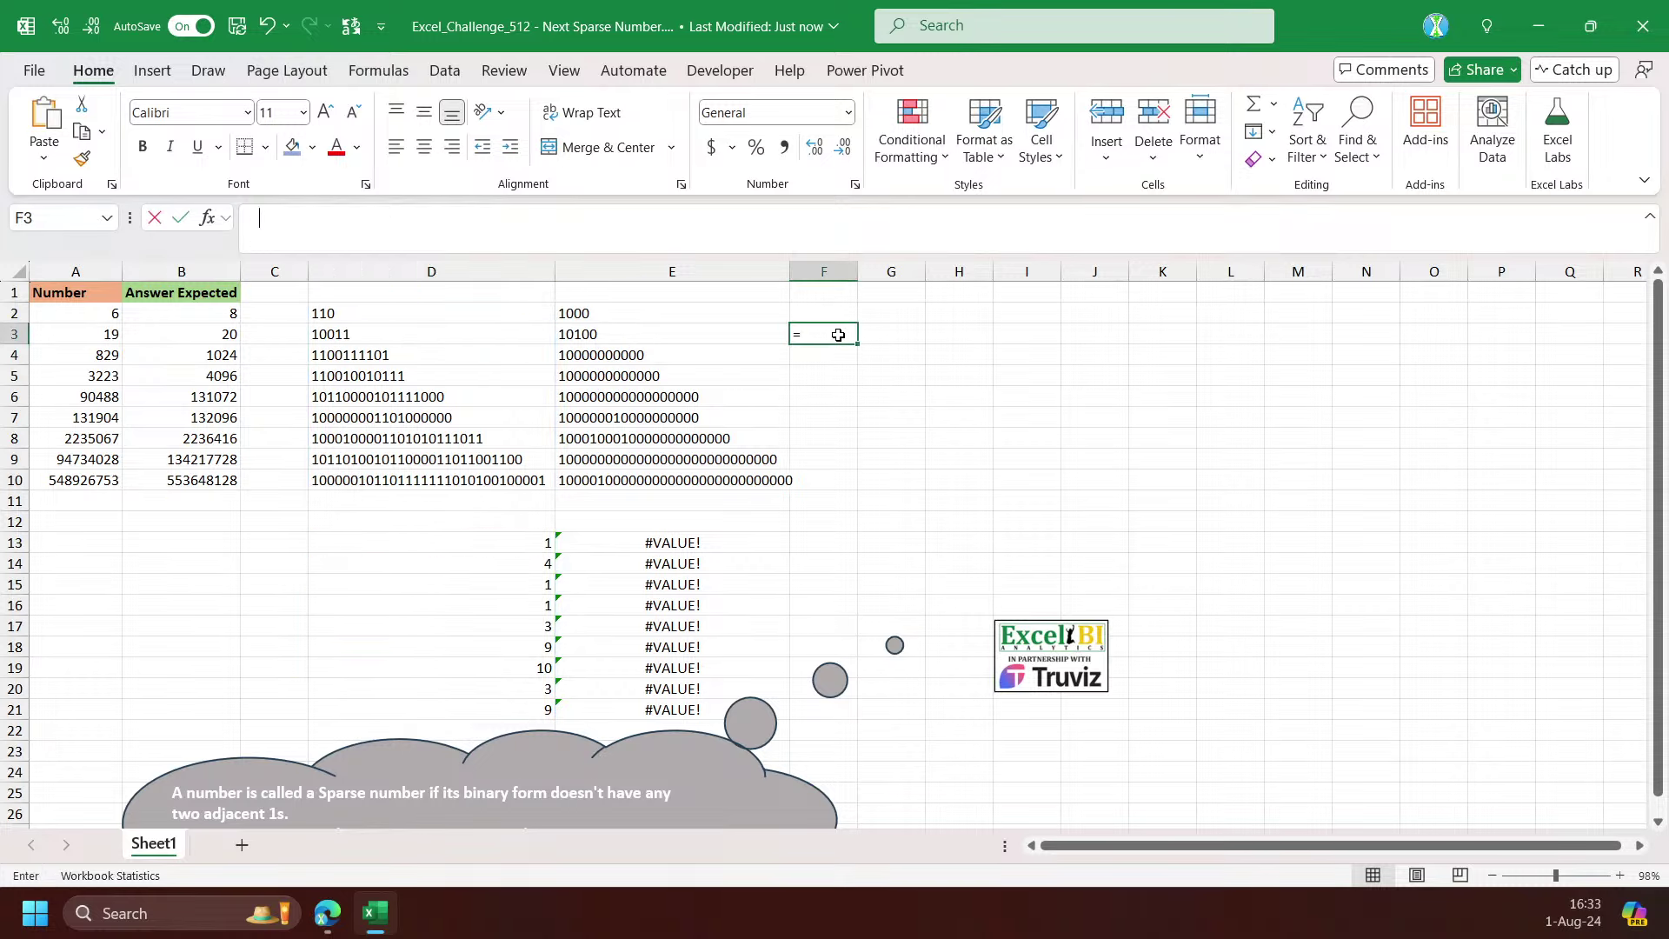
{"action": "type", "text": "seeq("}
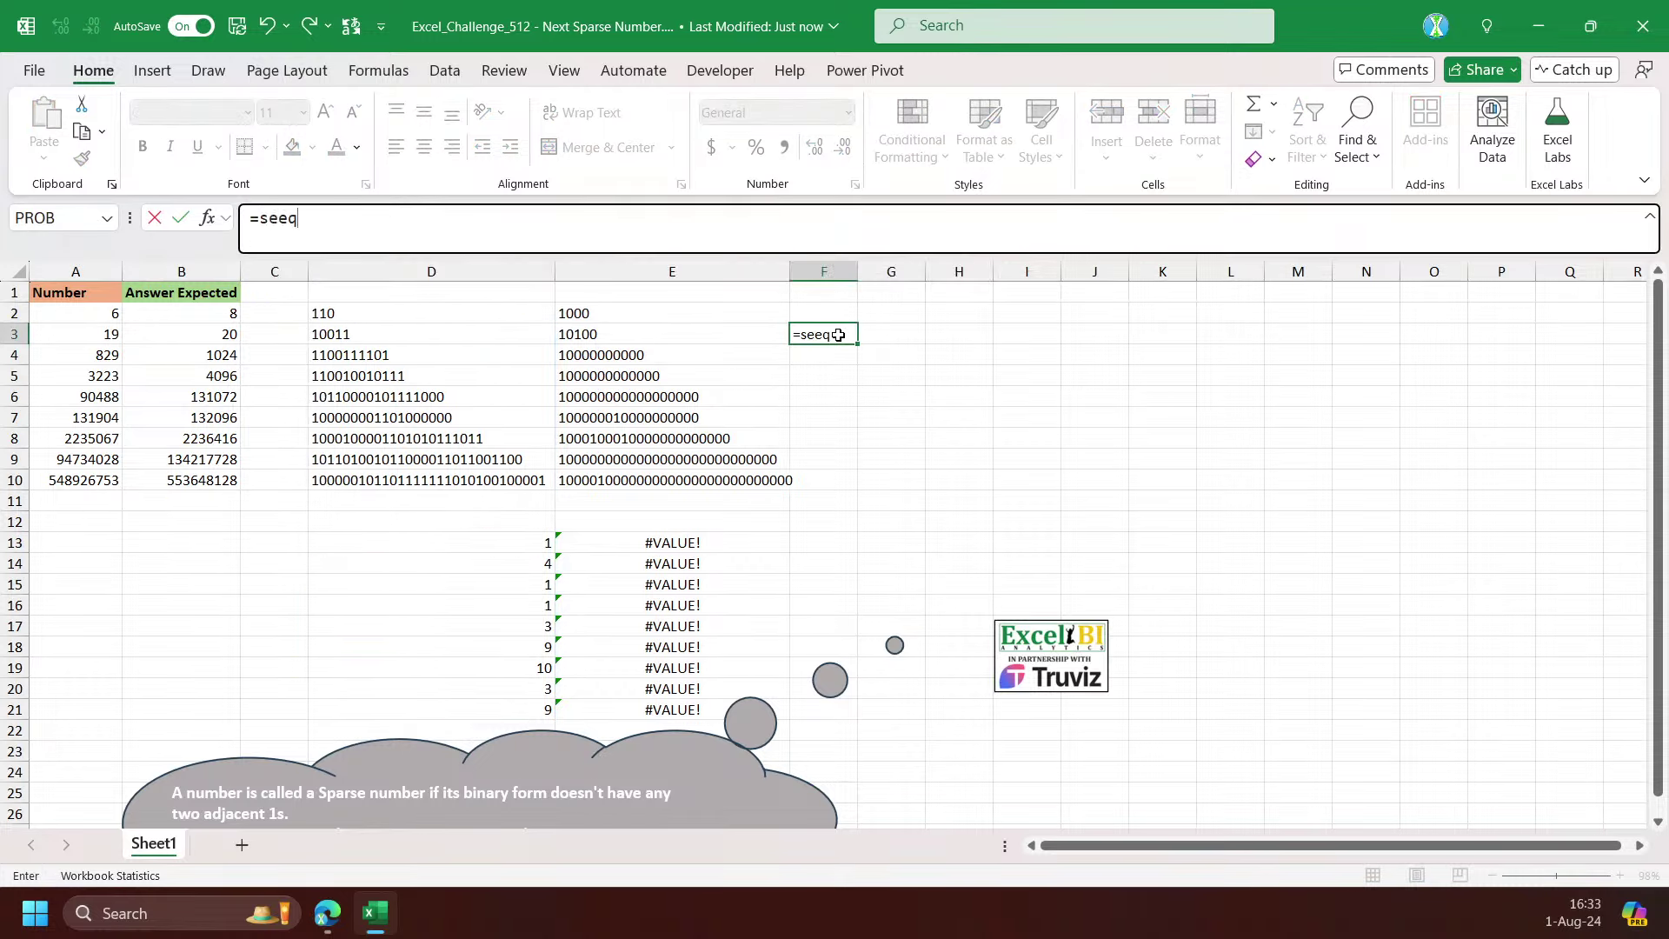
{"action": "key", "text": "Tab"}
{"action": "left_click", "coordinate": [831, 330]}
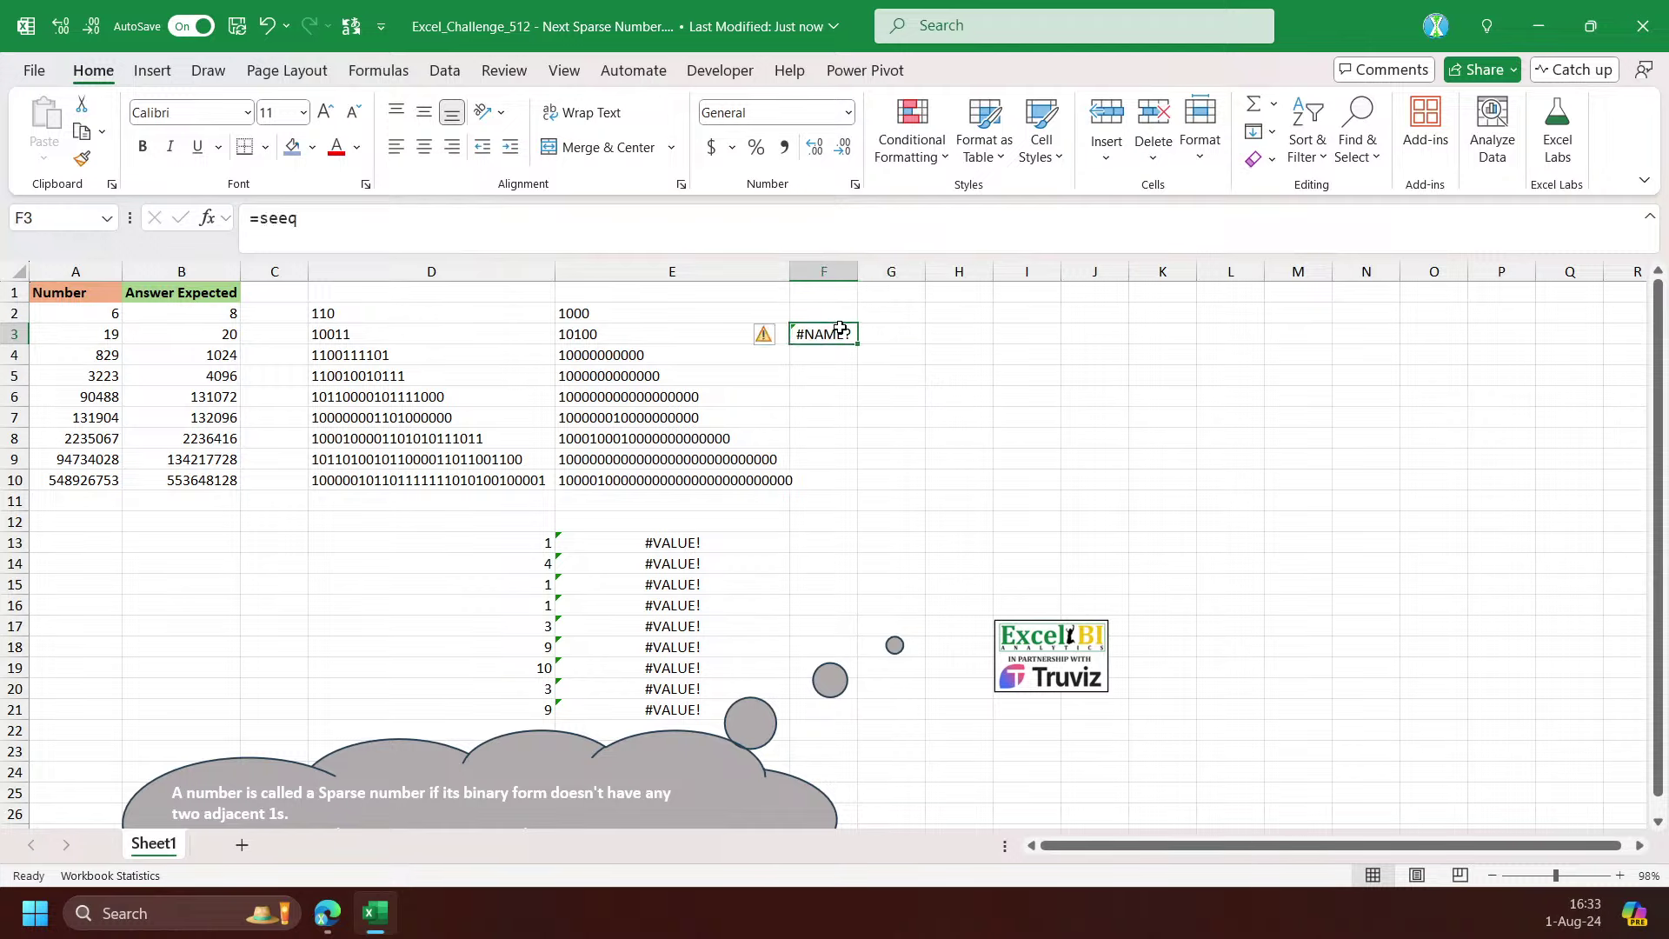
{"action": "type", "text": "=seq"}
{"action": "key", "text": "Tab"}
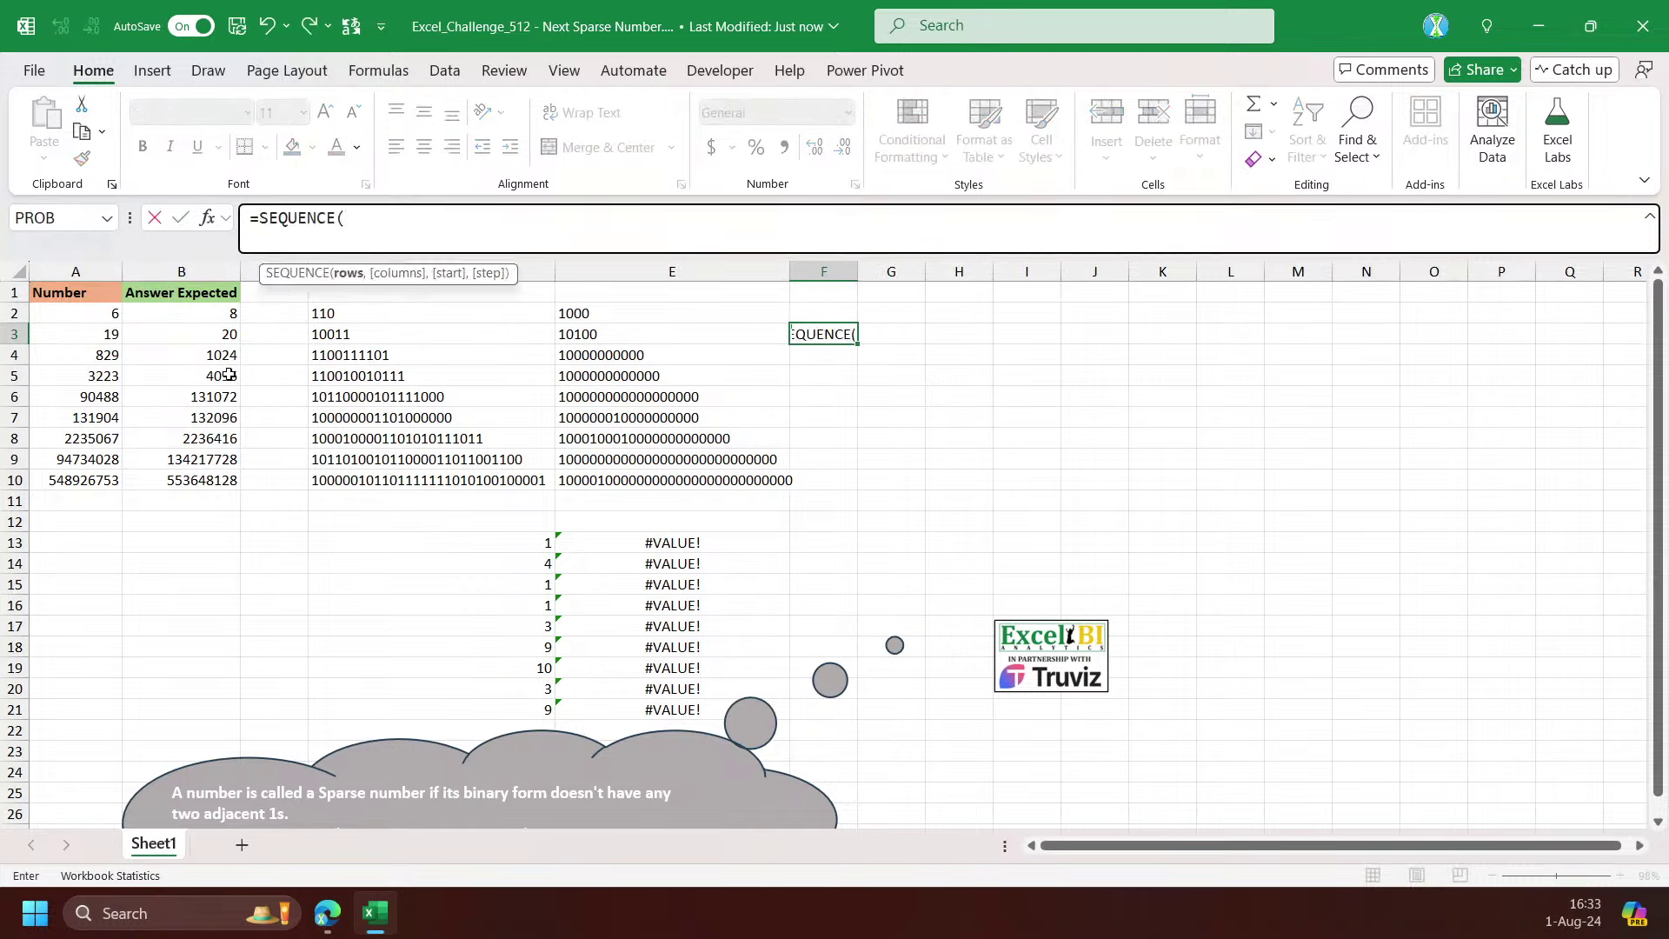
{"action": "left_click", "coordinate": [222, 335]}
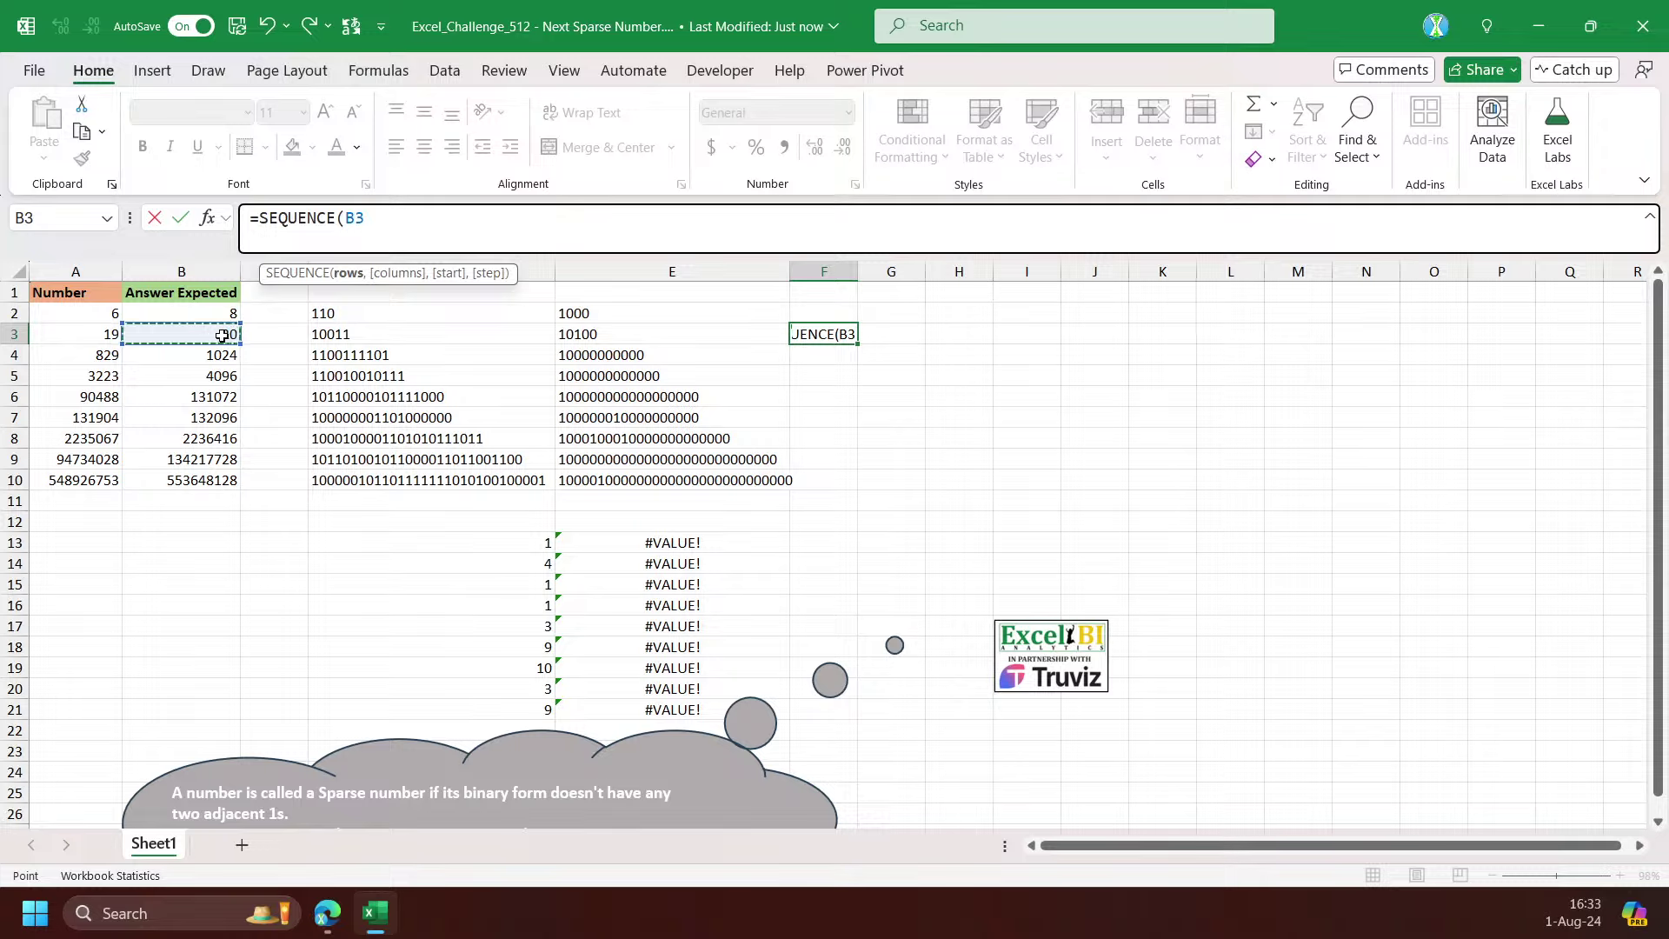
{"action": "key", "text": "Left"}
{"action": "type", "text": ","}
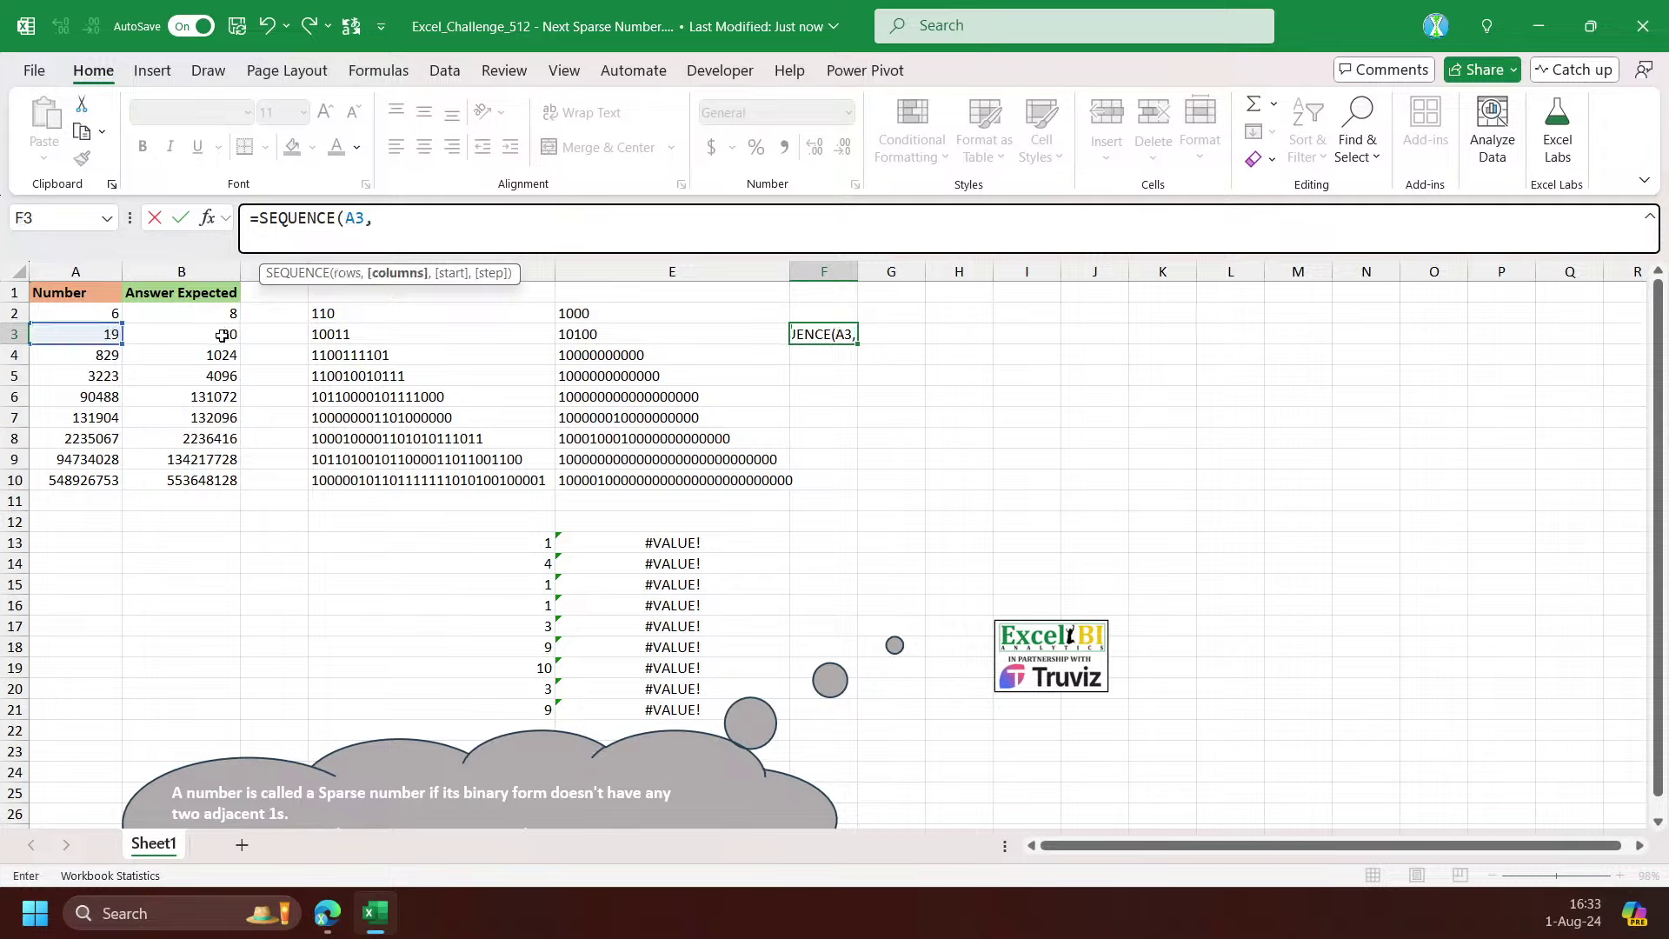
{"action": "type", "text": ","}
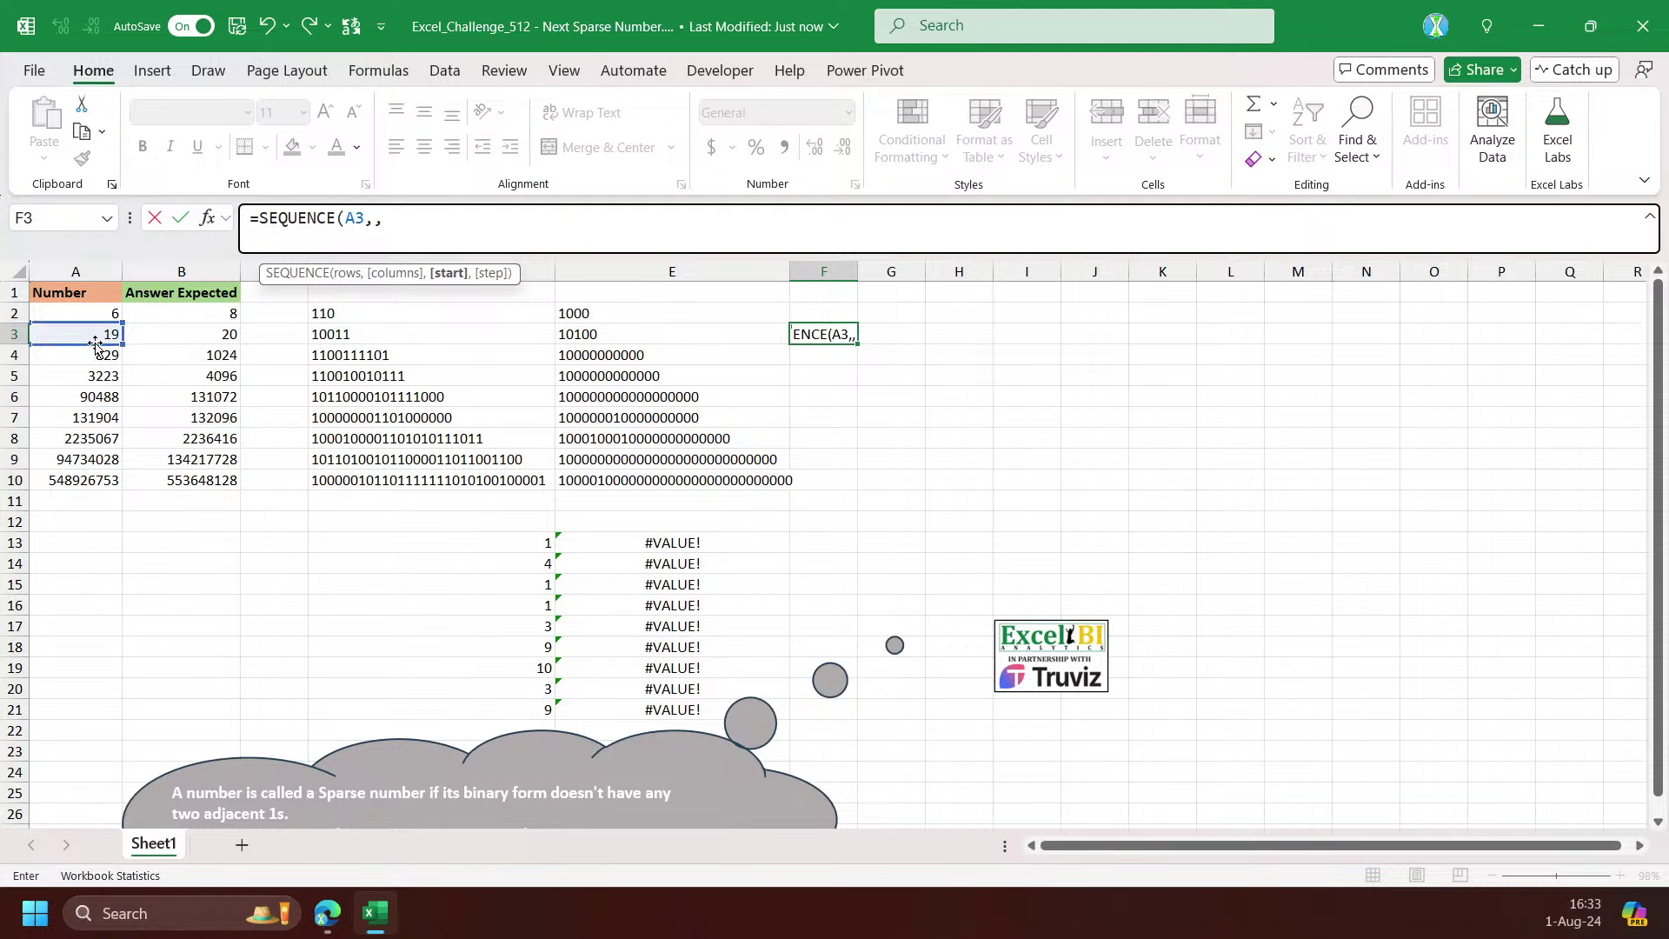
{"action": "type", "text": "20)"}
{"action": "key", "text": "Return"}
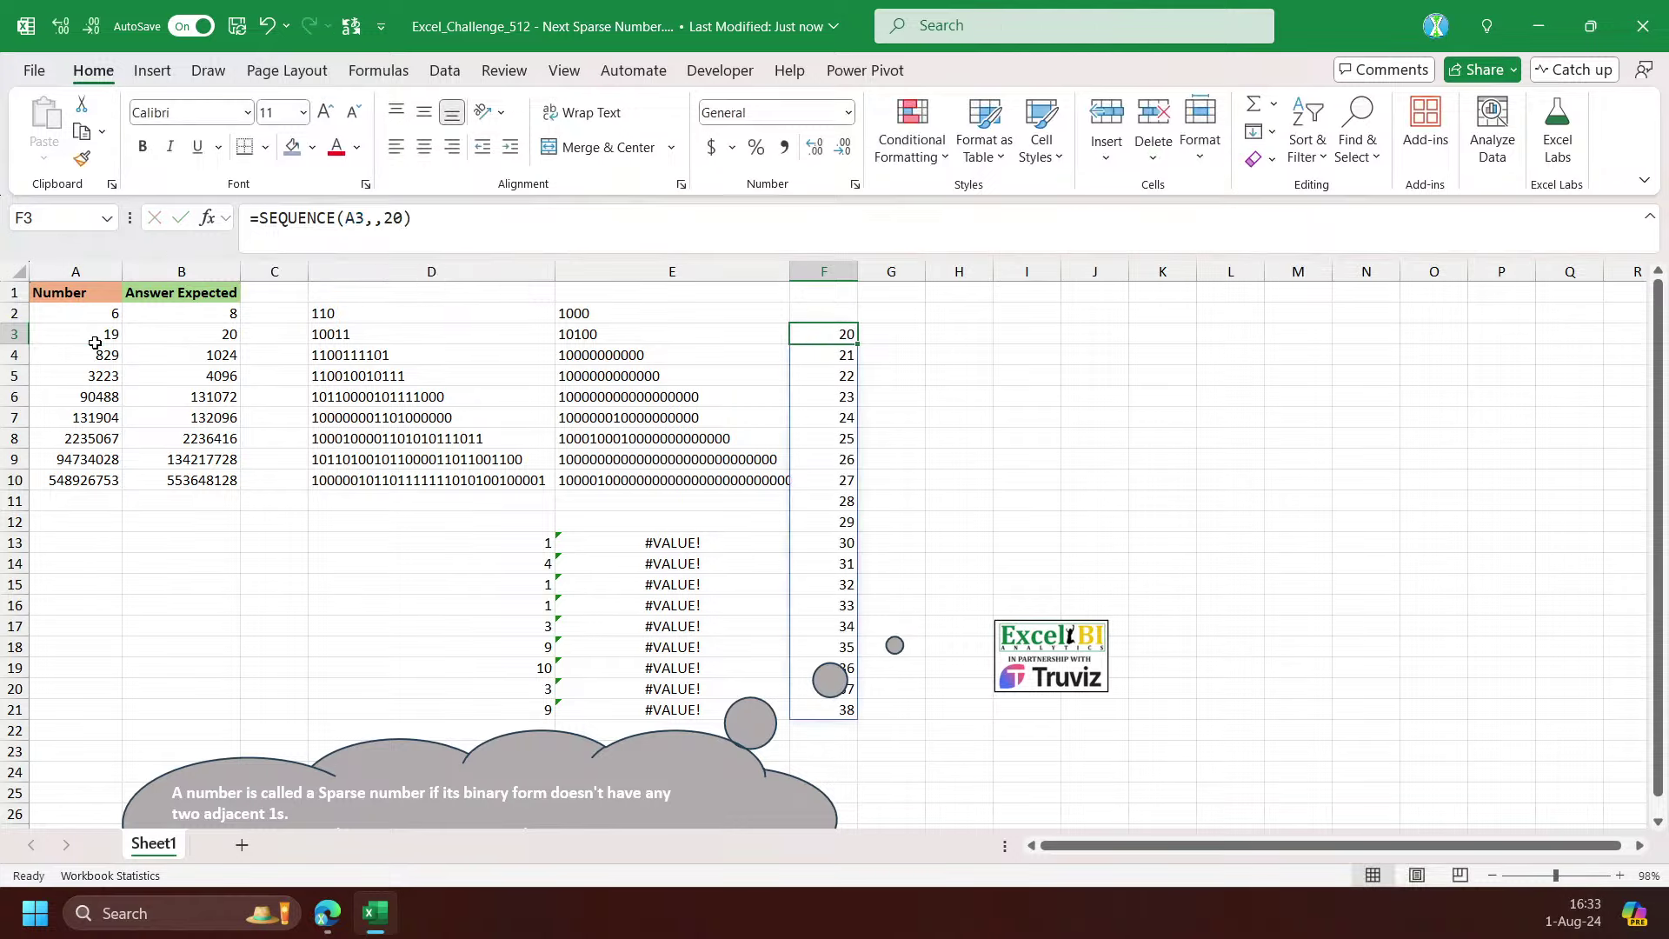
Wrap the sequence in BASE(…,2) to show binary values and widen column F
{"action": "left_click", "coordinate": [261, 217]}
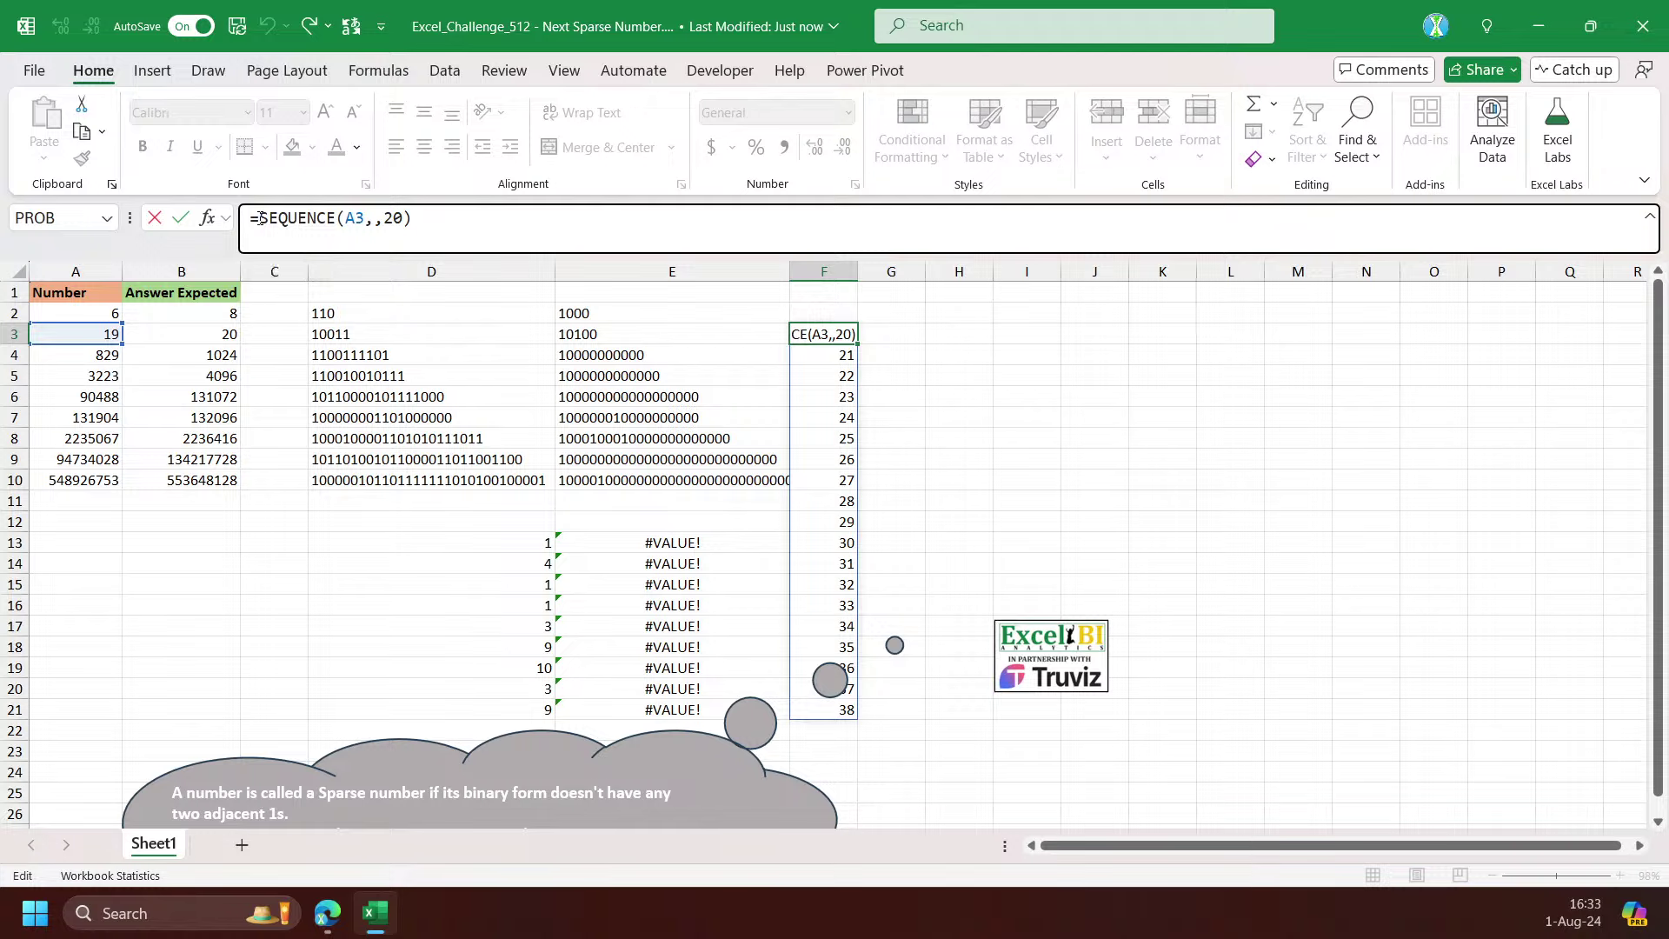
{"action": "type", "text": "BASE("}
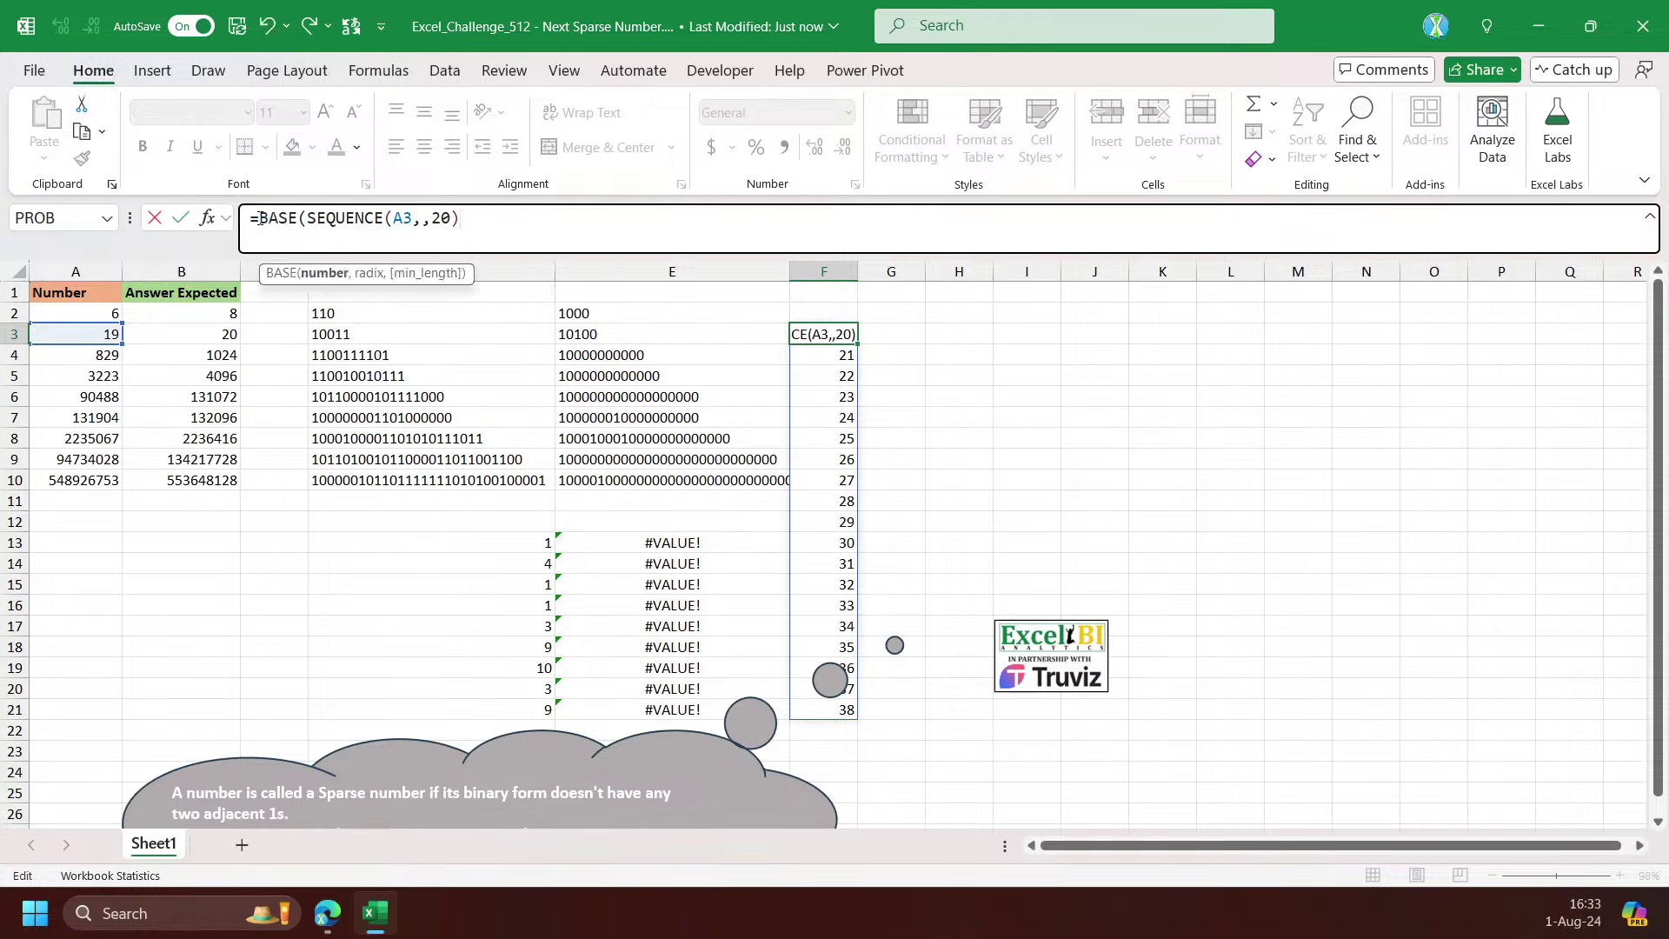
{"action": "key", "text": "End"}
{"action": "type", "text": ",2)"}
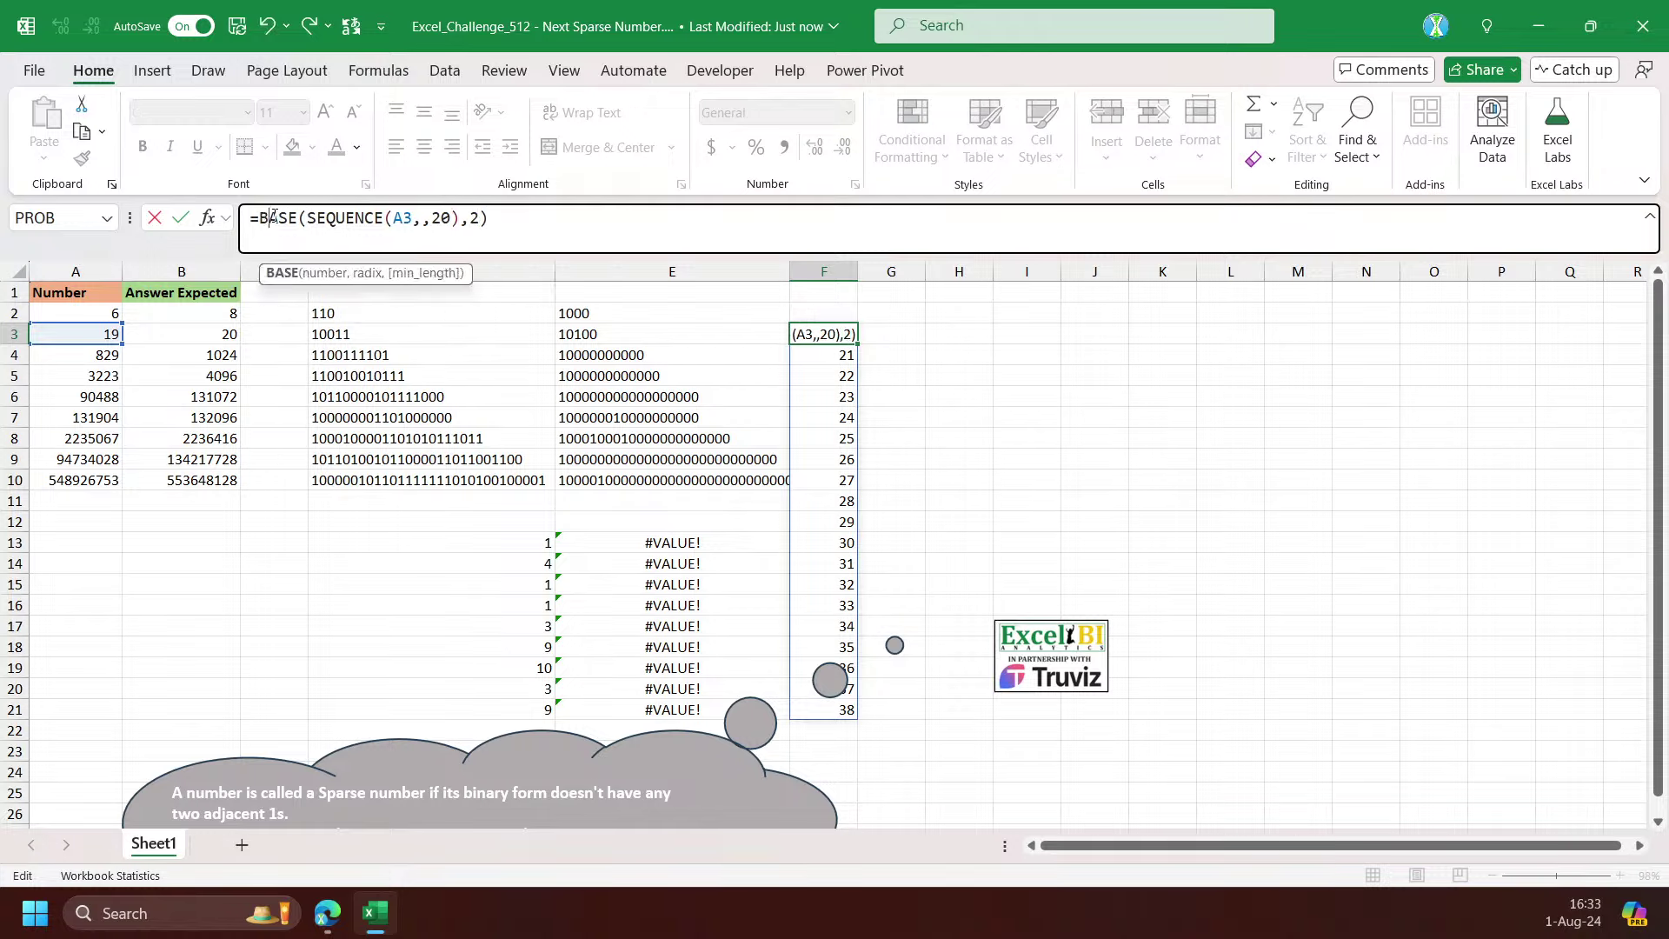
{"action": "double_click", "coordinate": [261, 218]}
{"action": "key", "text": "Return"}
{"action": "key", "text": "Up"}
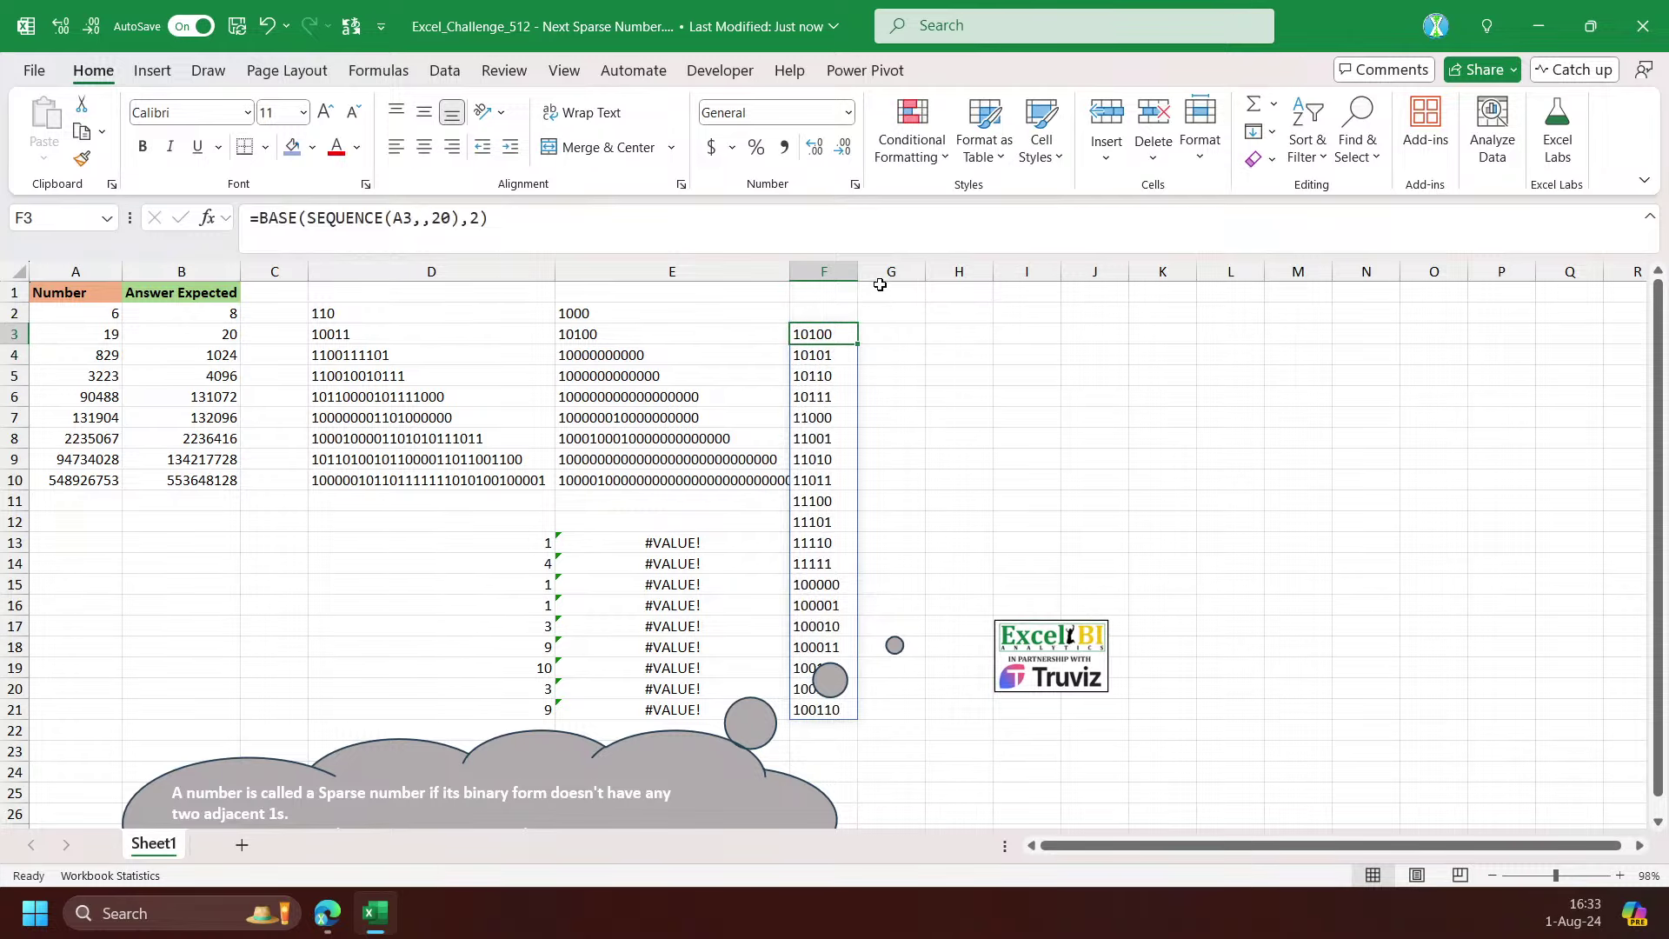
{"action": "left_click_drag", "start_coordinate": [858, 271], "coordinate": [893, 271]}
Change the sequence start from 20 to A3, giving =BASE(SEQUENCE(A3,,A3),2)
{"action": "double_click", "coordinate": [851, 331]}
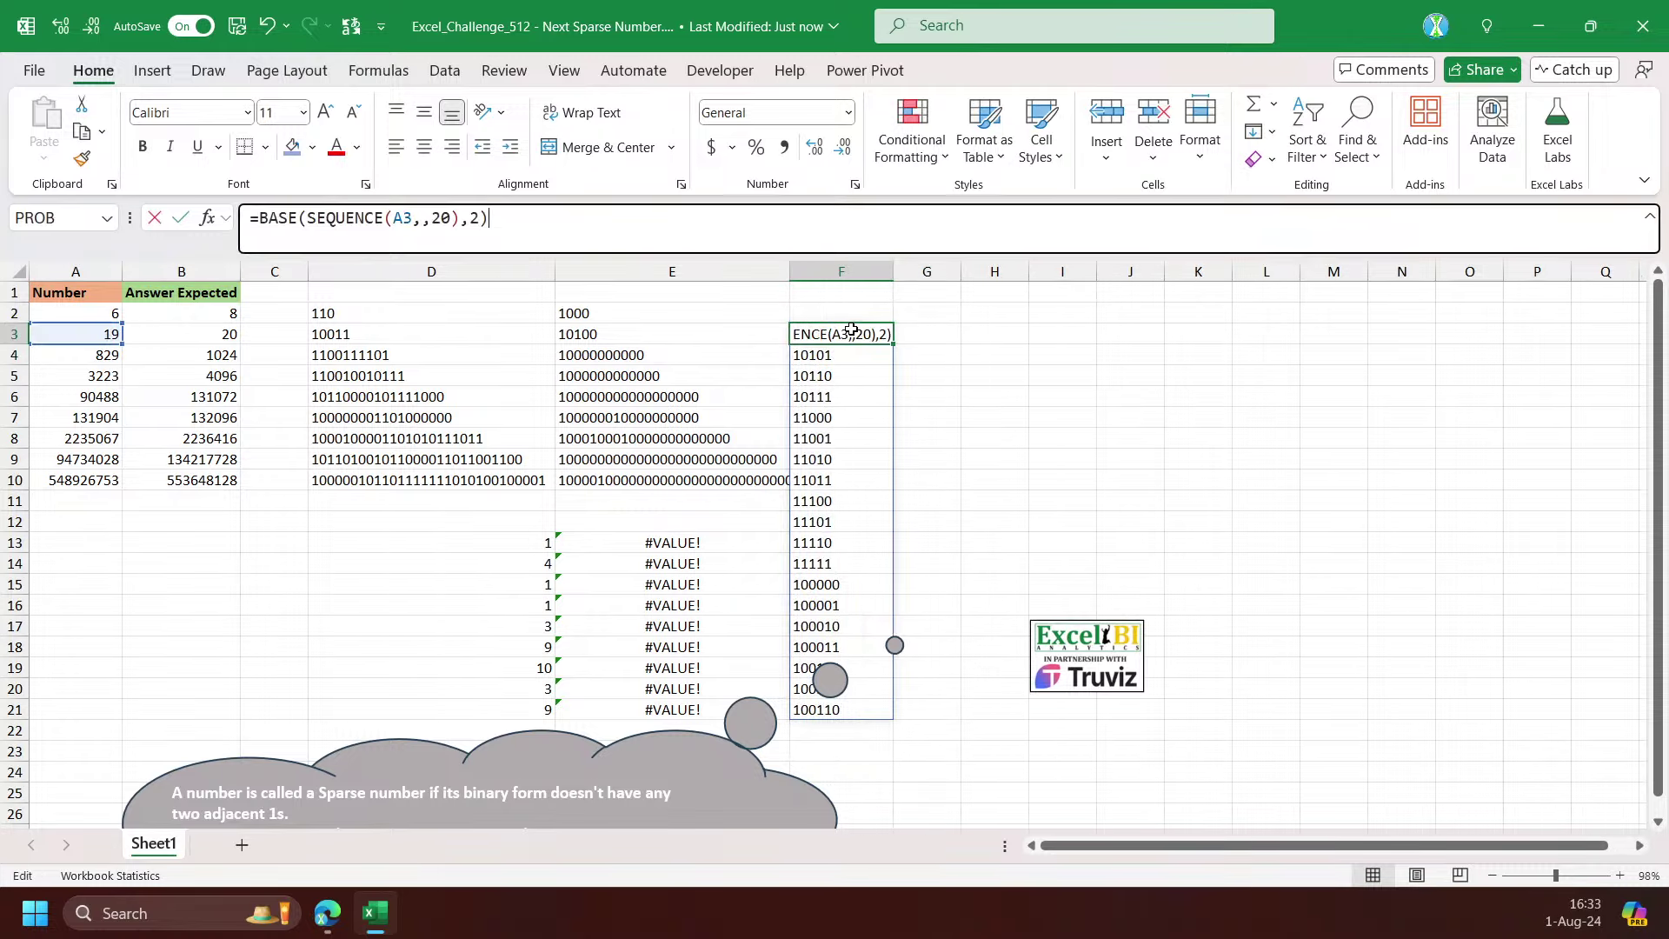
{"action": "key", "text": "Escape"}
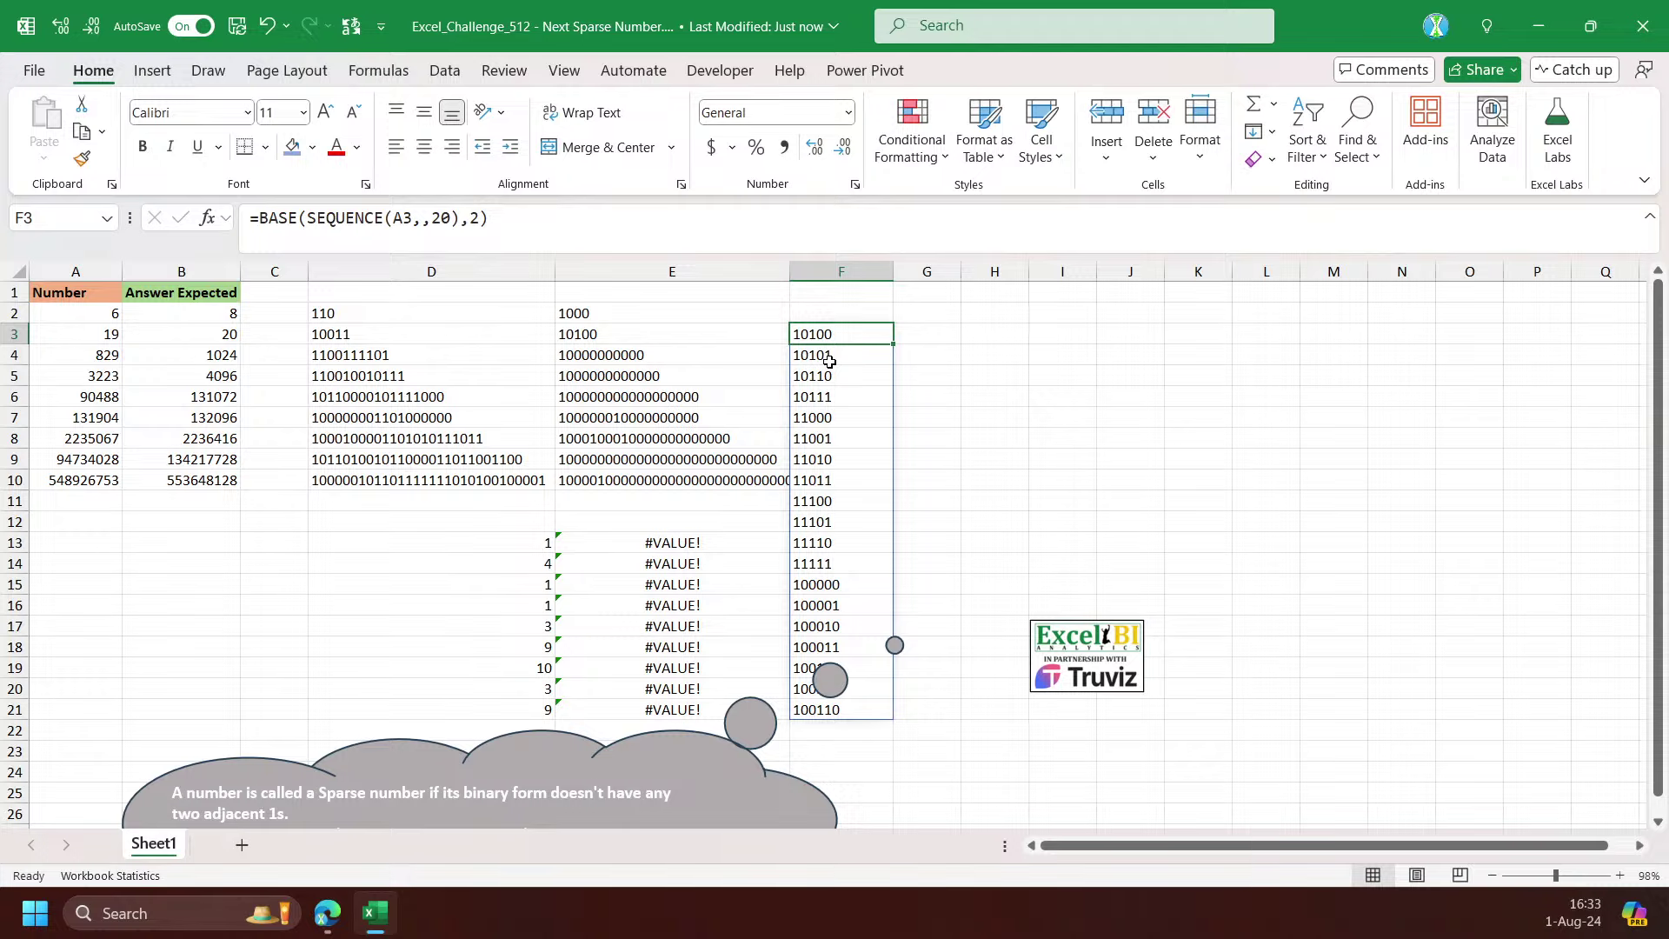
{"action": "left_click", "coordinate": [441, 218]}
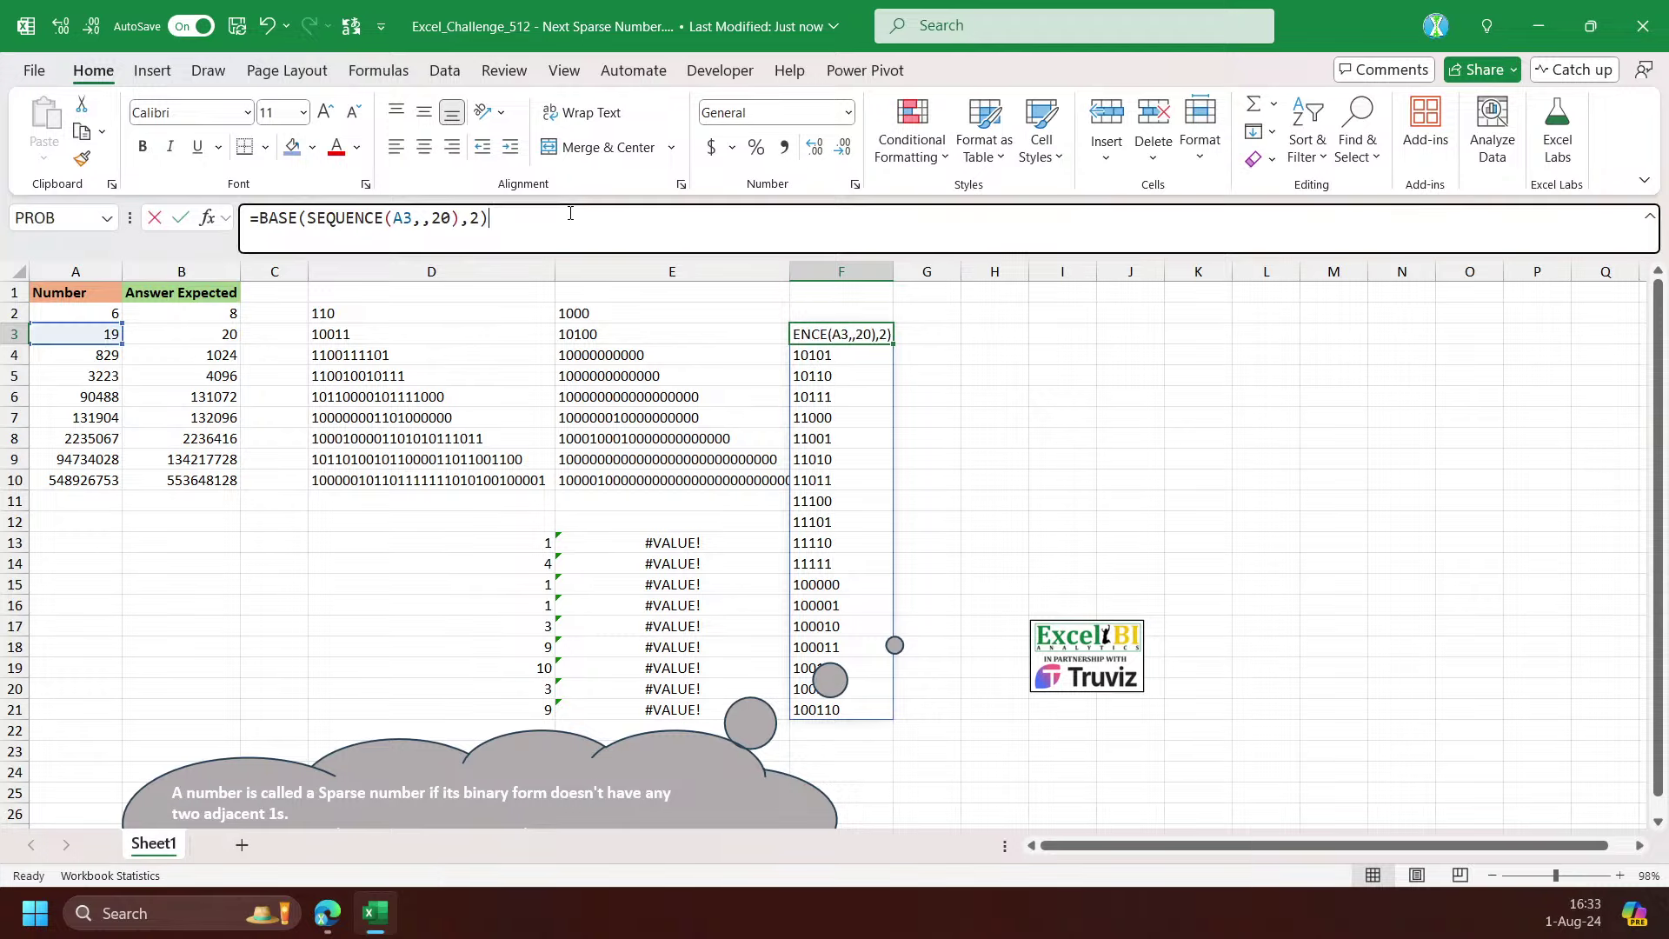
{"action": "double_click", "coordinate": [440, 218]}
{"action": "left_click", "coordinate": [99, 332]}
{"action": "key", "text": "Return"}
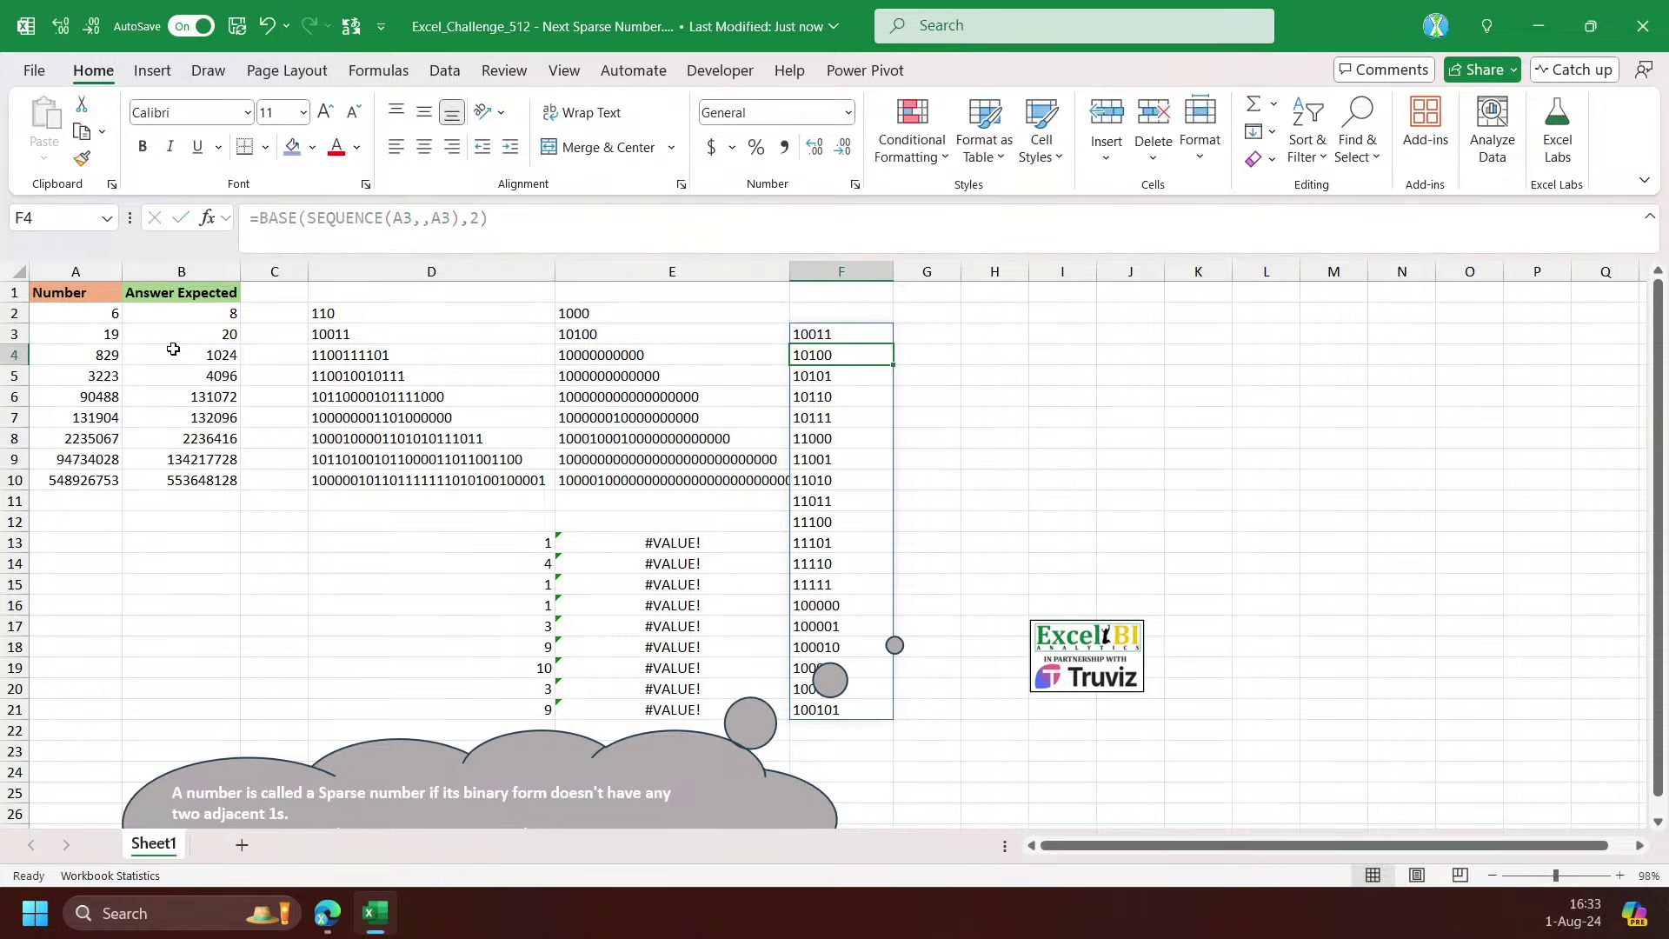
{"action": "left_click", "coordinate": [821, 337]}
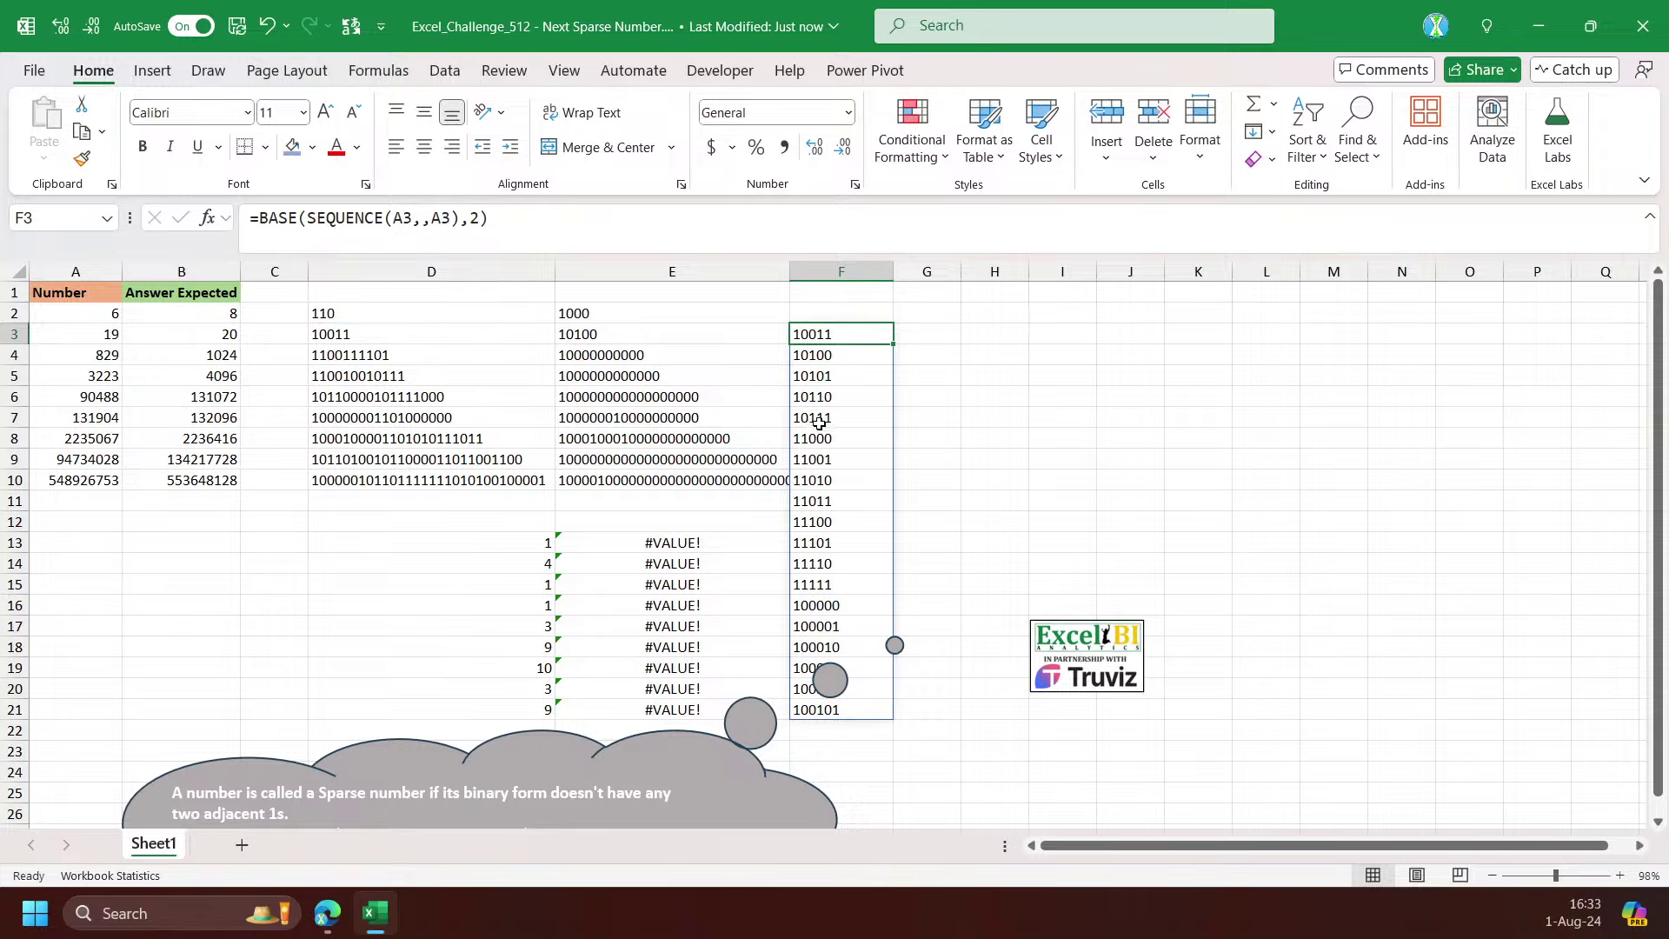
Fill F3 and F4 light green
{"action": "left_click", "coordinate": [804, 455]}
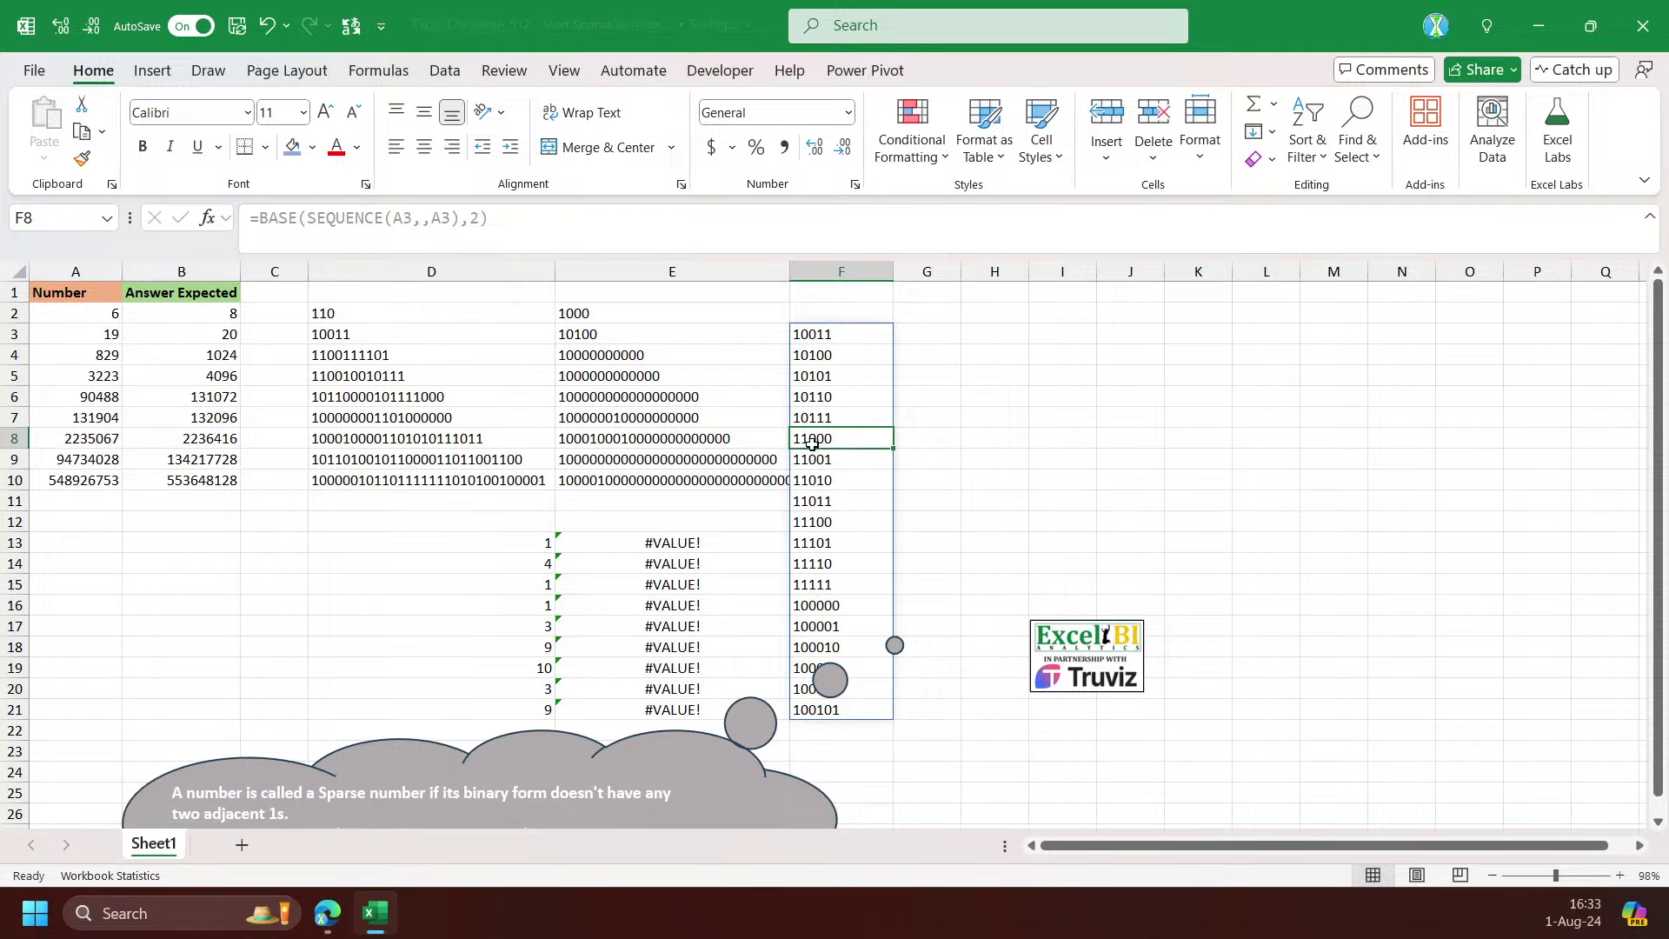
{"action": "left_click_drag", "start_coordinate": [833, 355], "coordinate": [826, 334]}
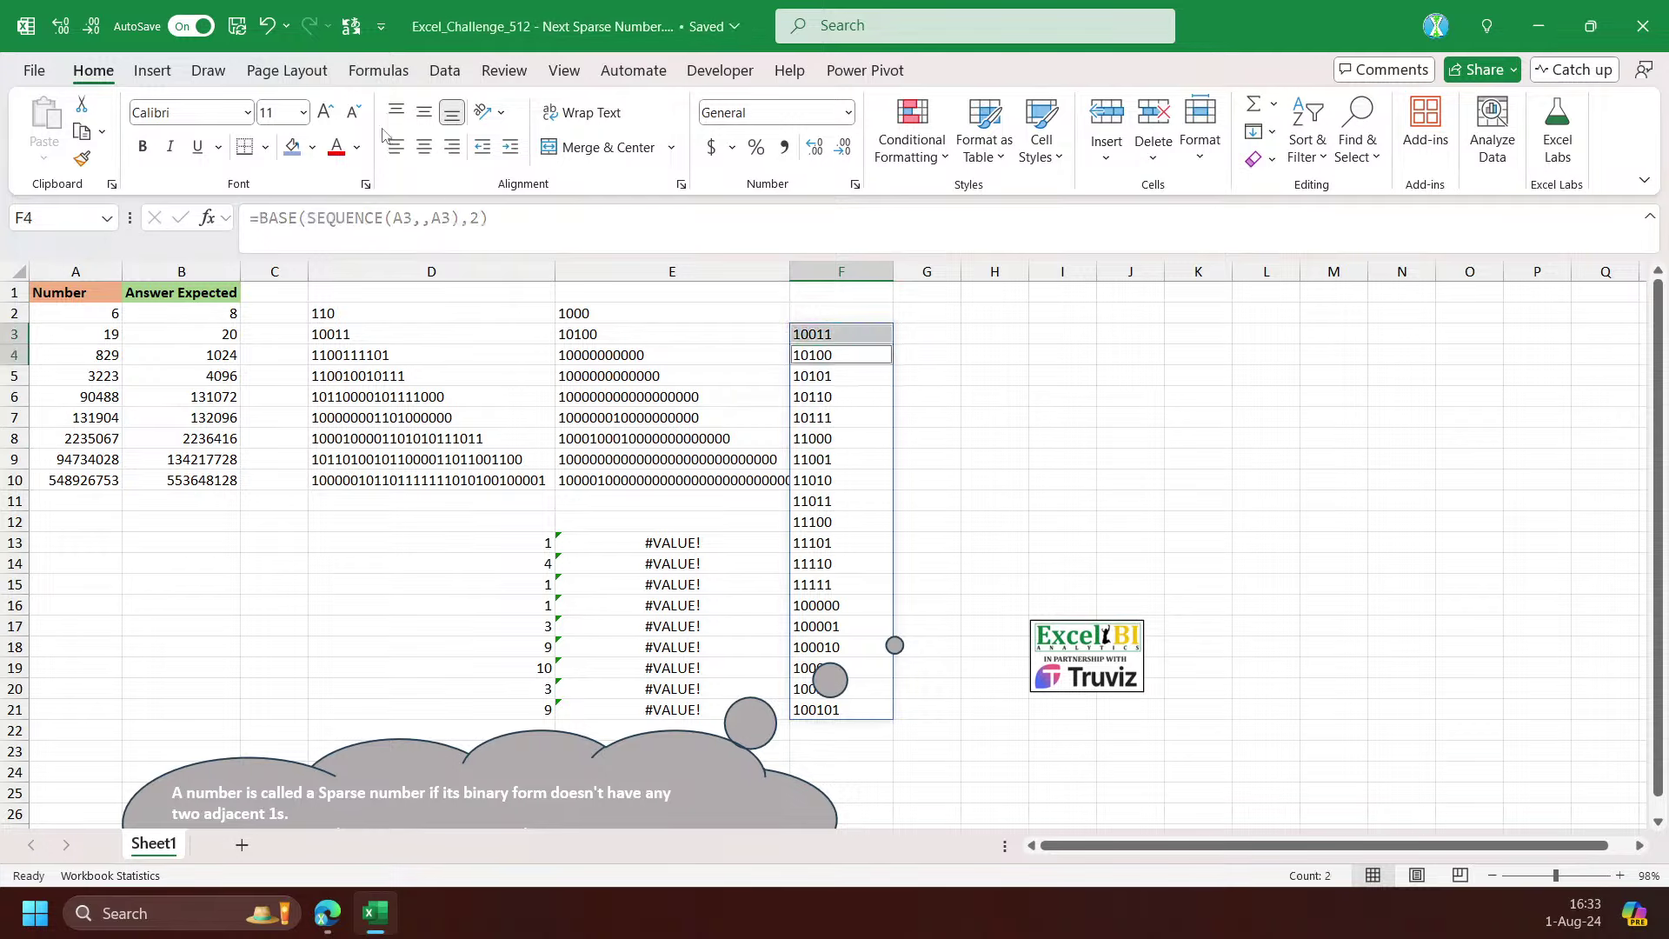
{"action": "left_click", "coordinate": [845, 461], "text": "ctrl"}
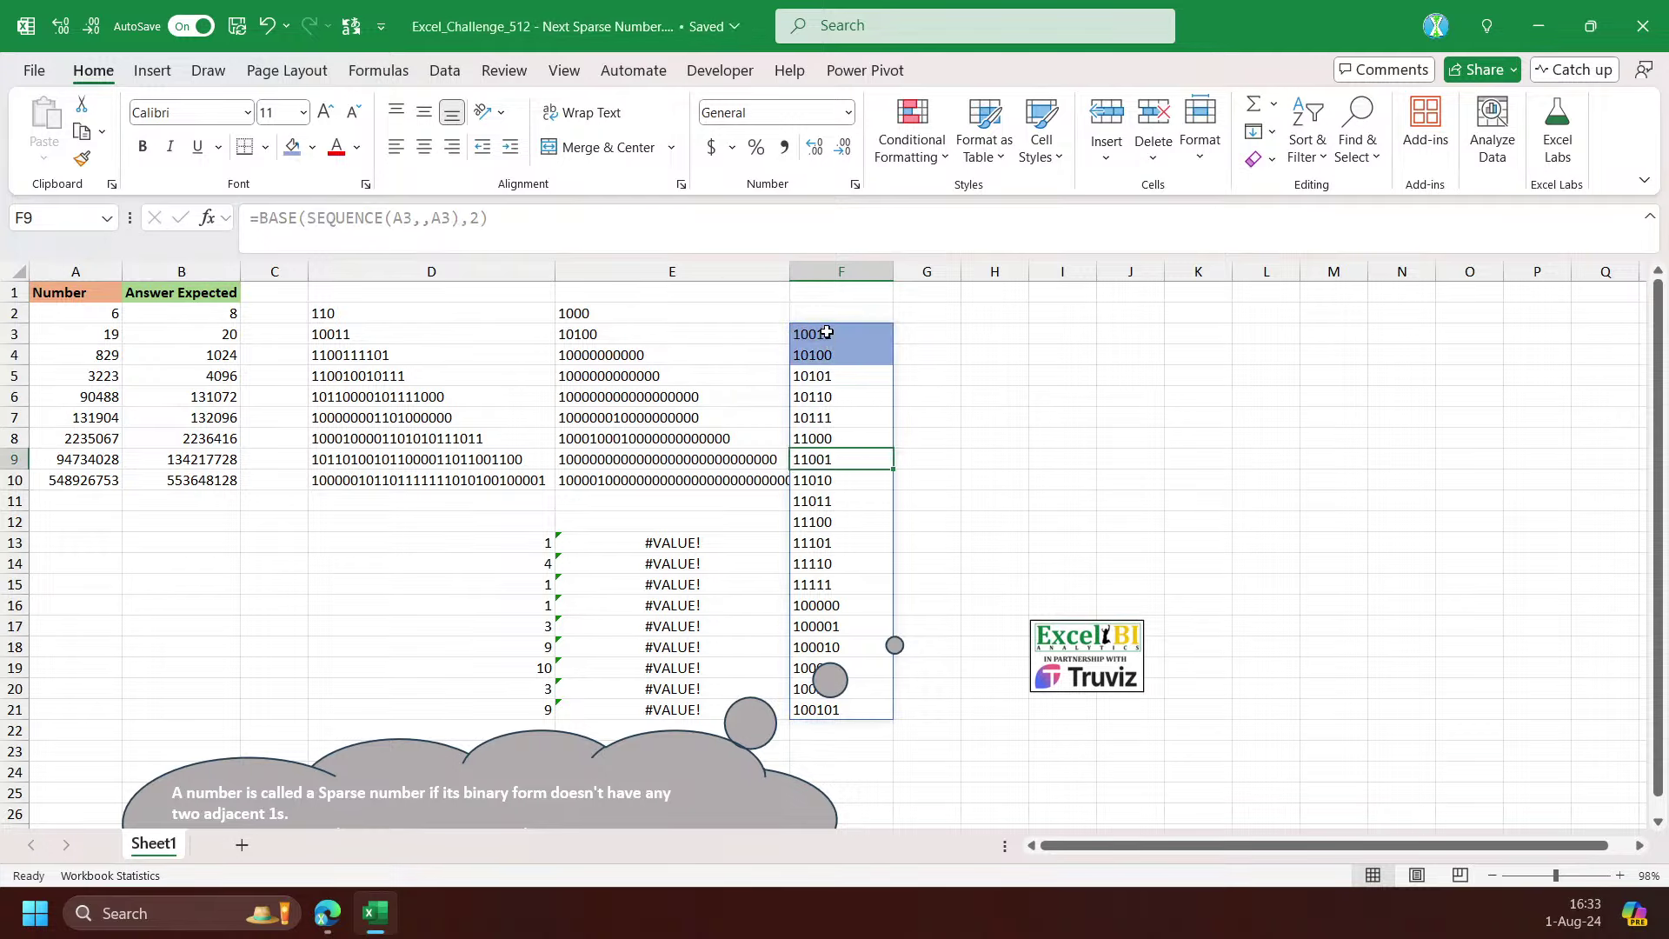
{"action": "left_click_drag", "start_coordinate": [826, 332], "coordinate": [828, 353]}
{"action": "left_click", "coordinate": [312, 147]}
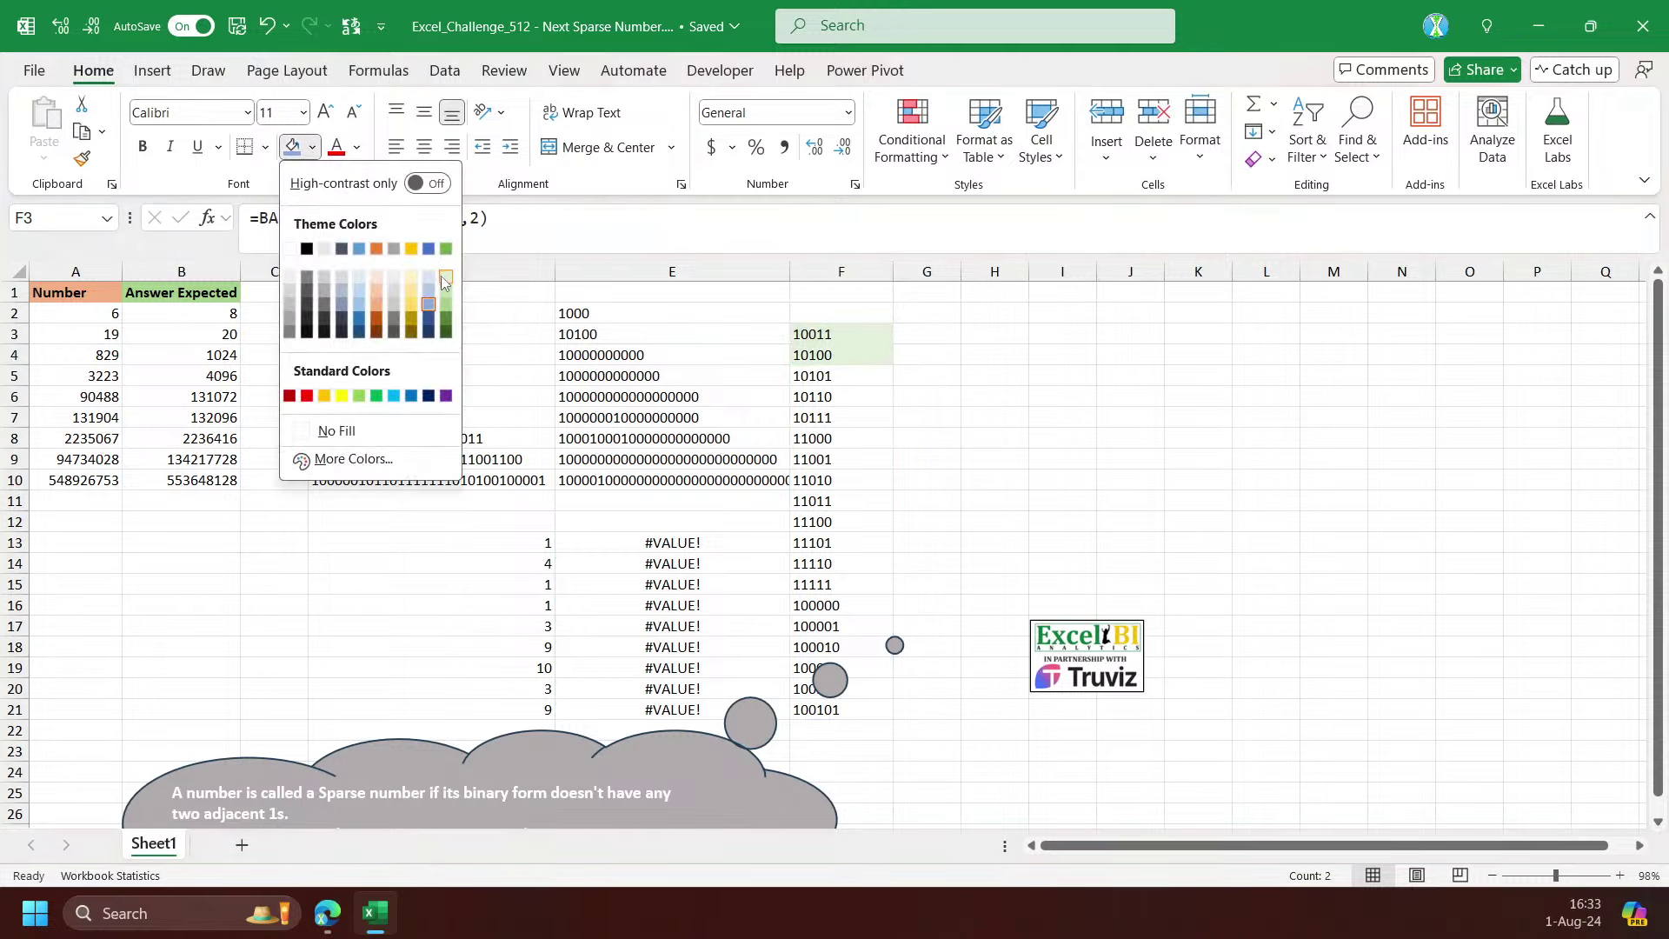
{"action": "left_click", "coordinate": [445, 278]}
Apply the same light green fill to F6, F8, F9 and F16
{"action": "left_click", "coordinate": [845, 398]}
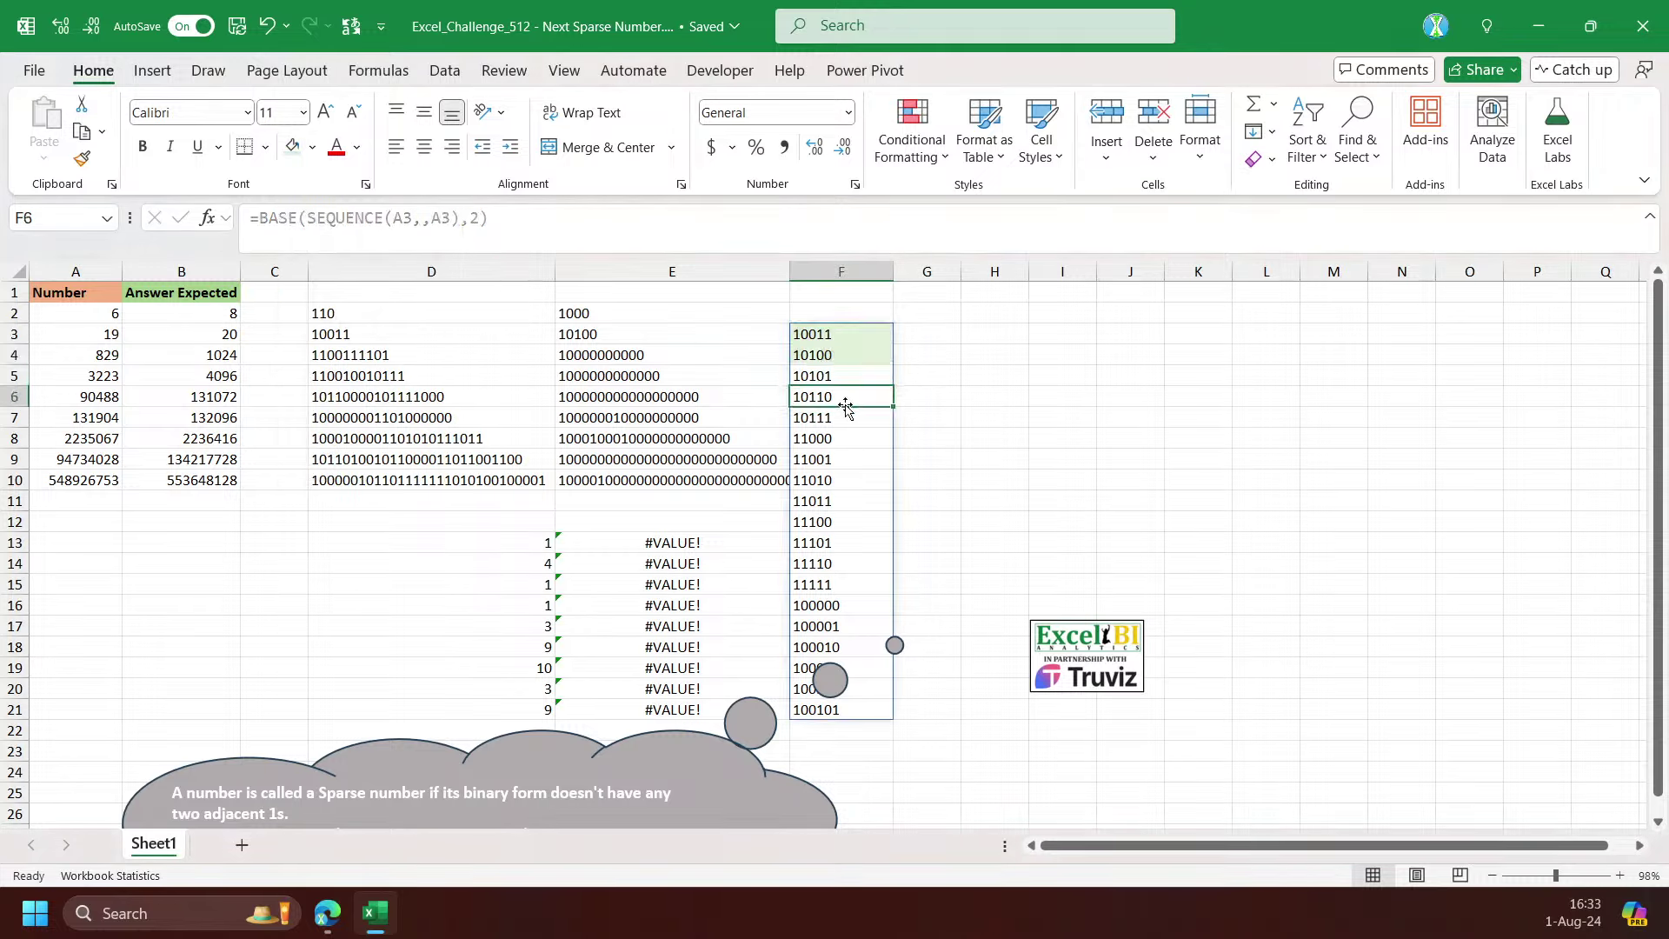
{"action": "left_click", "coordinate": [841, 441], "text": "ctrl"}
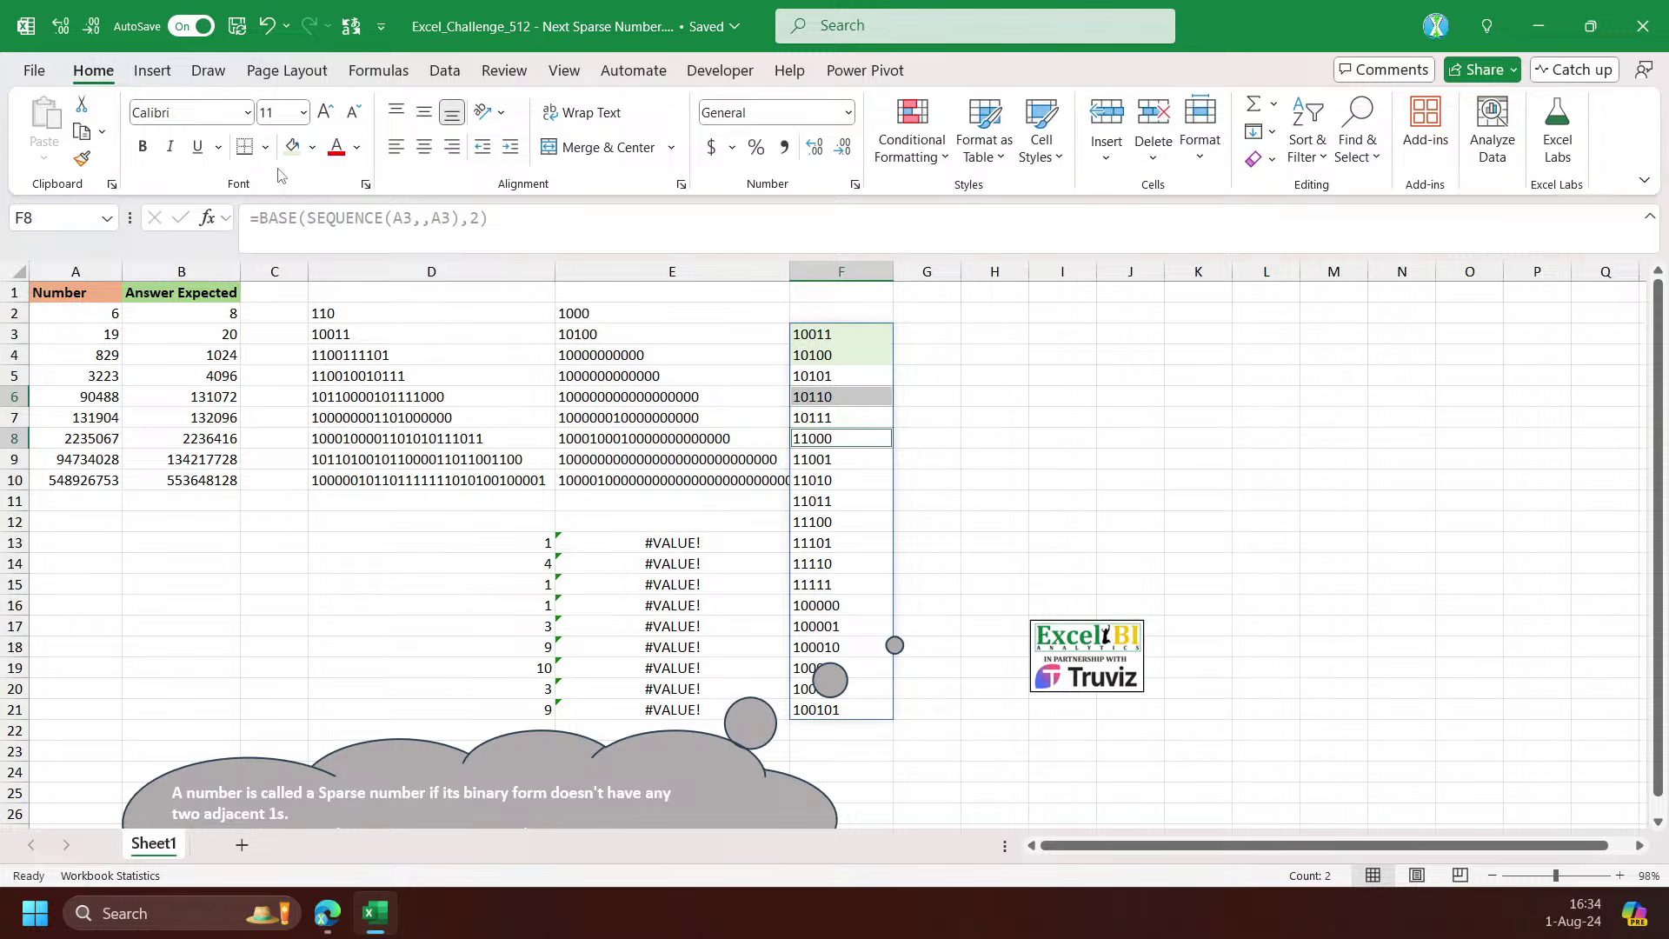
{"action": "left_click", "coordinate": [293, 146]}
{"action": "left_click", "coordinate": [820, 479]}
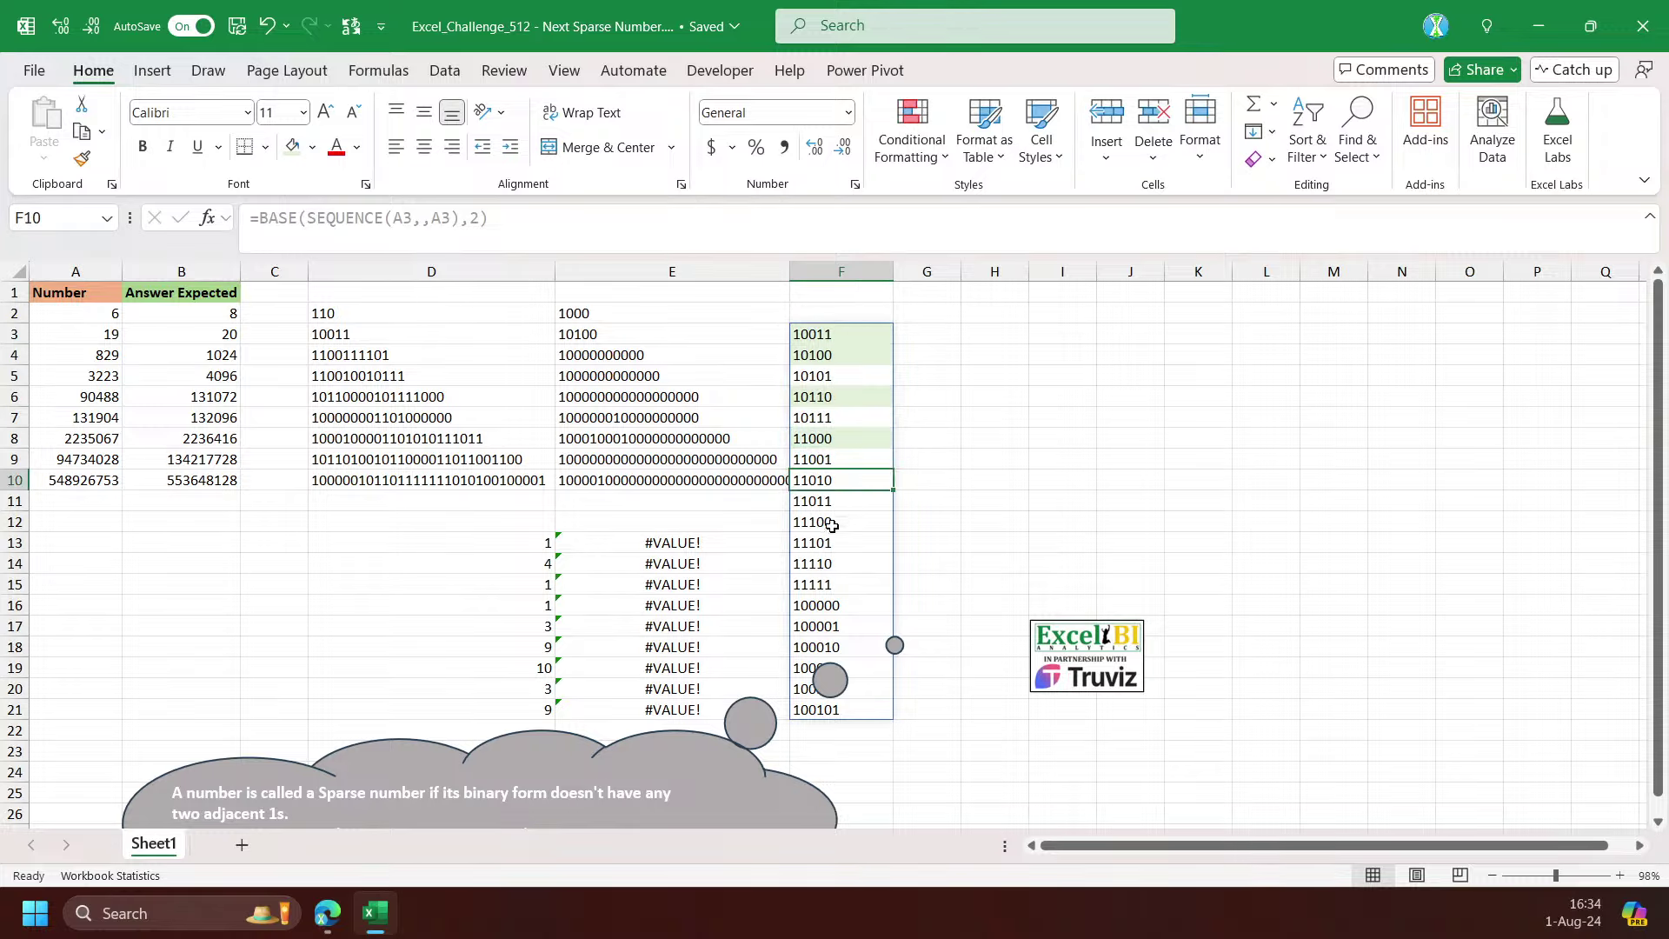
{"action": "left_click", "coordinate": [831, 462]}
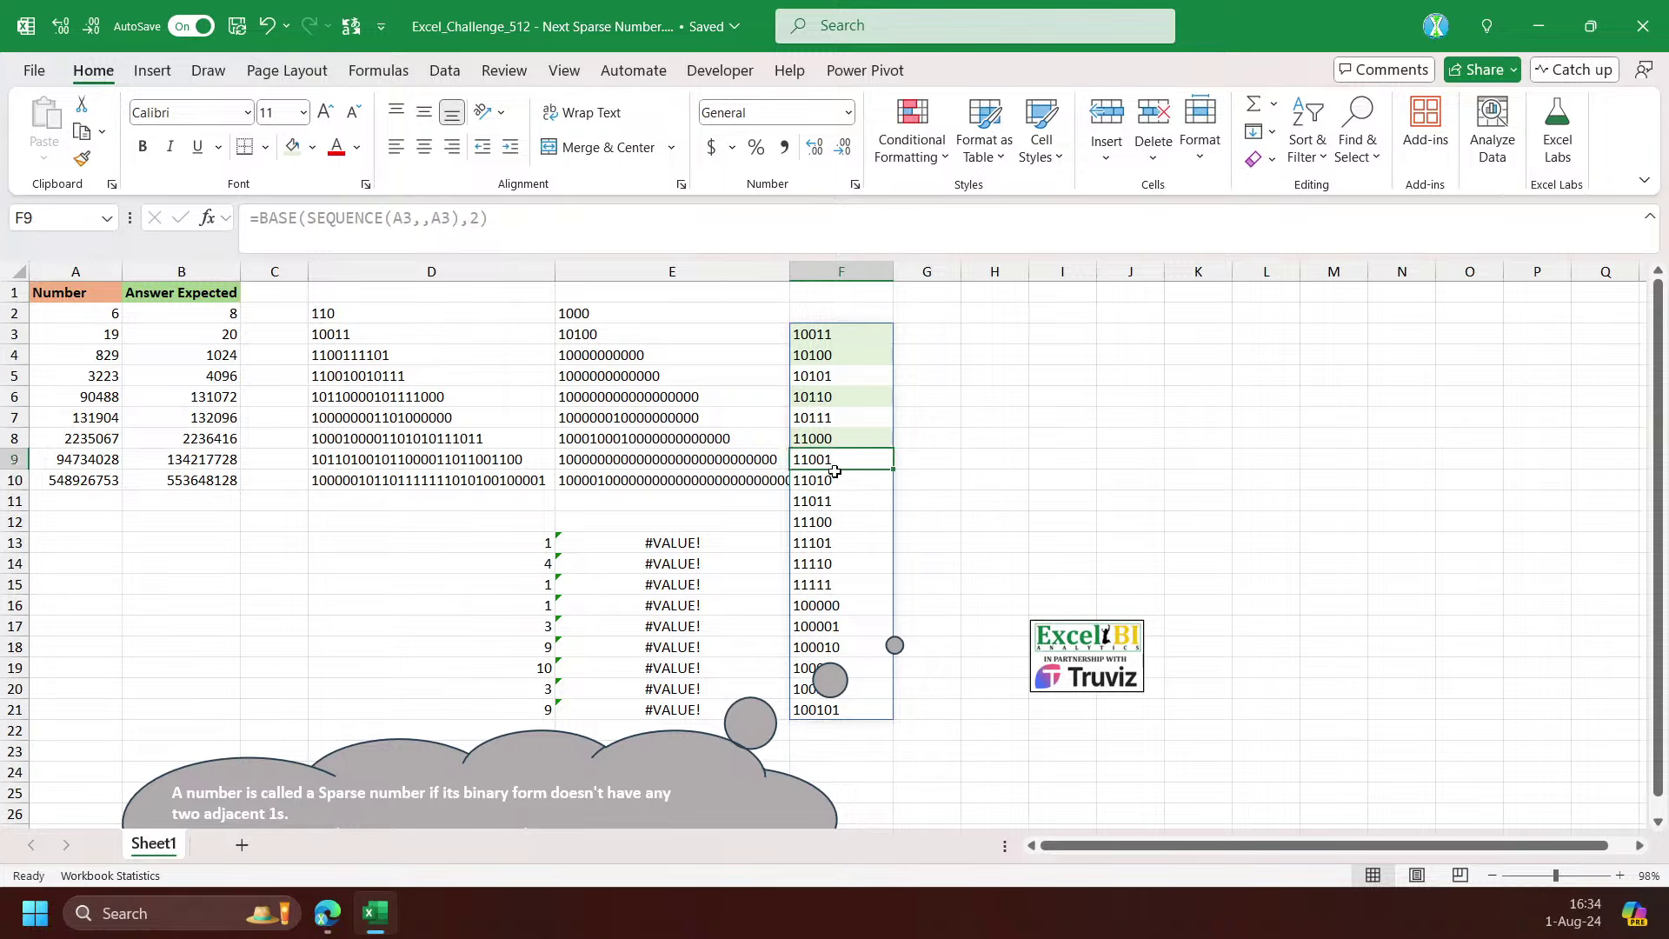
{"action": "left_click", "coordinate": [828, 609], "text": "ctrl"}
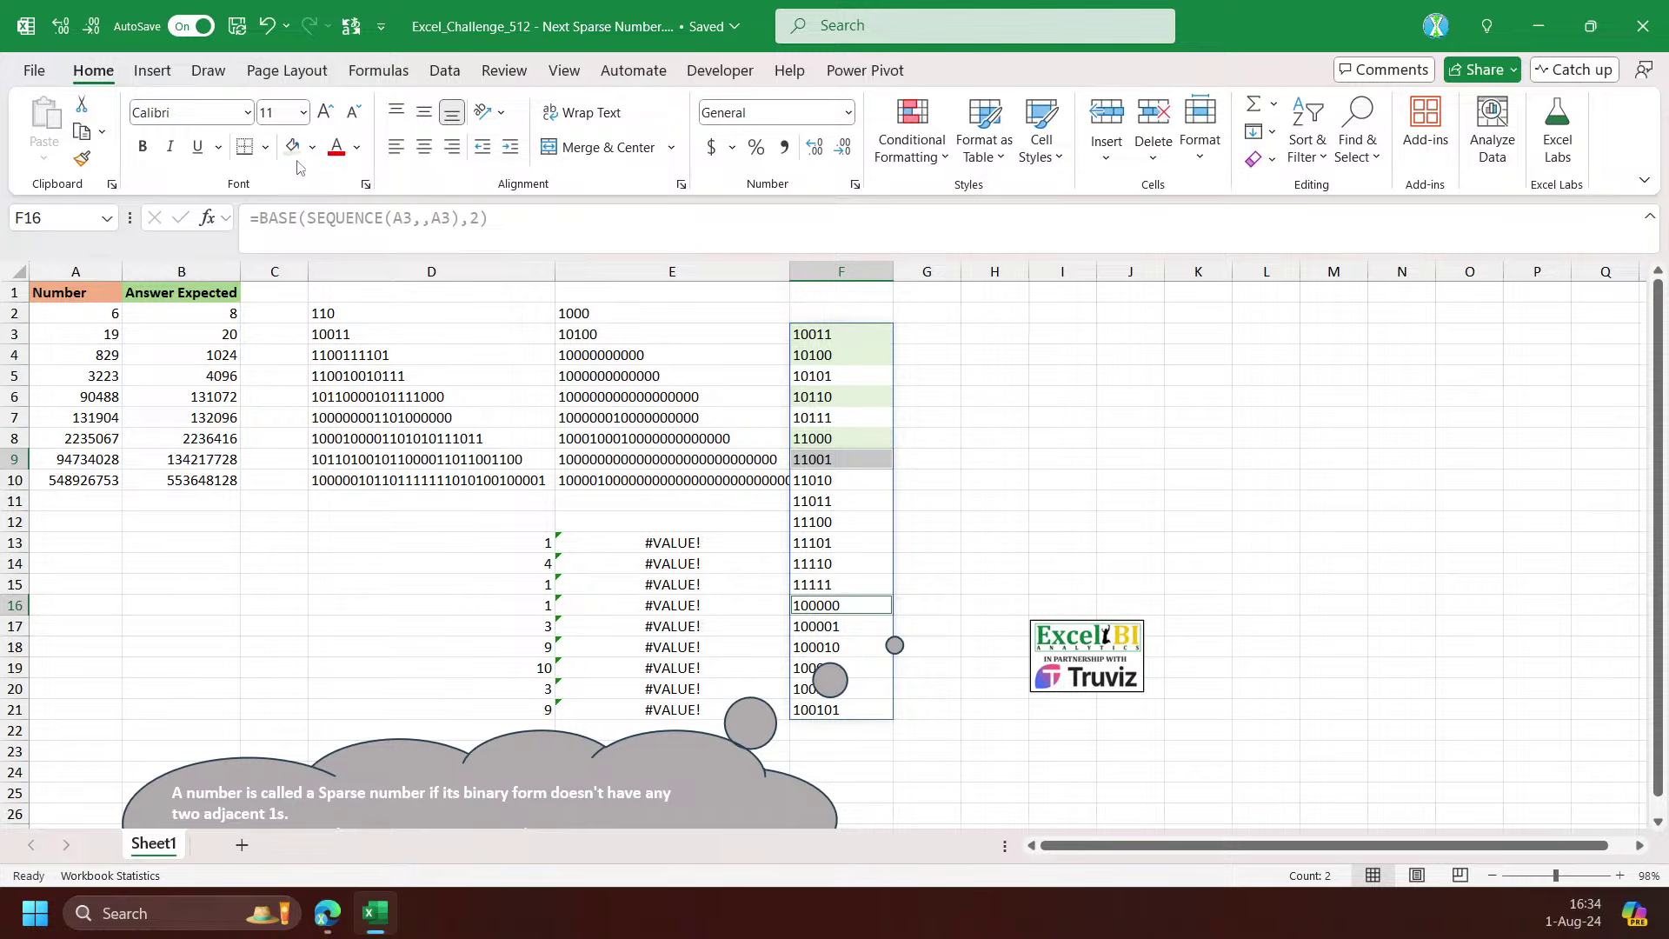
{"action": "left_click", "coordinate": [996, 584]}
{"action": "left_click", "coordinate": [830, 459]}
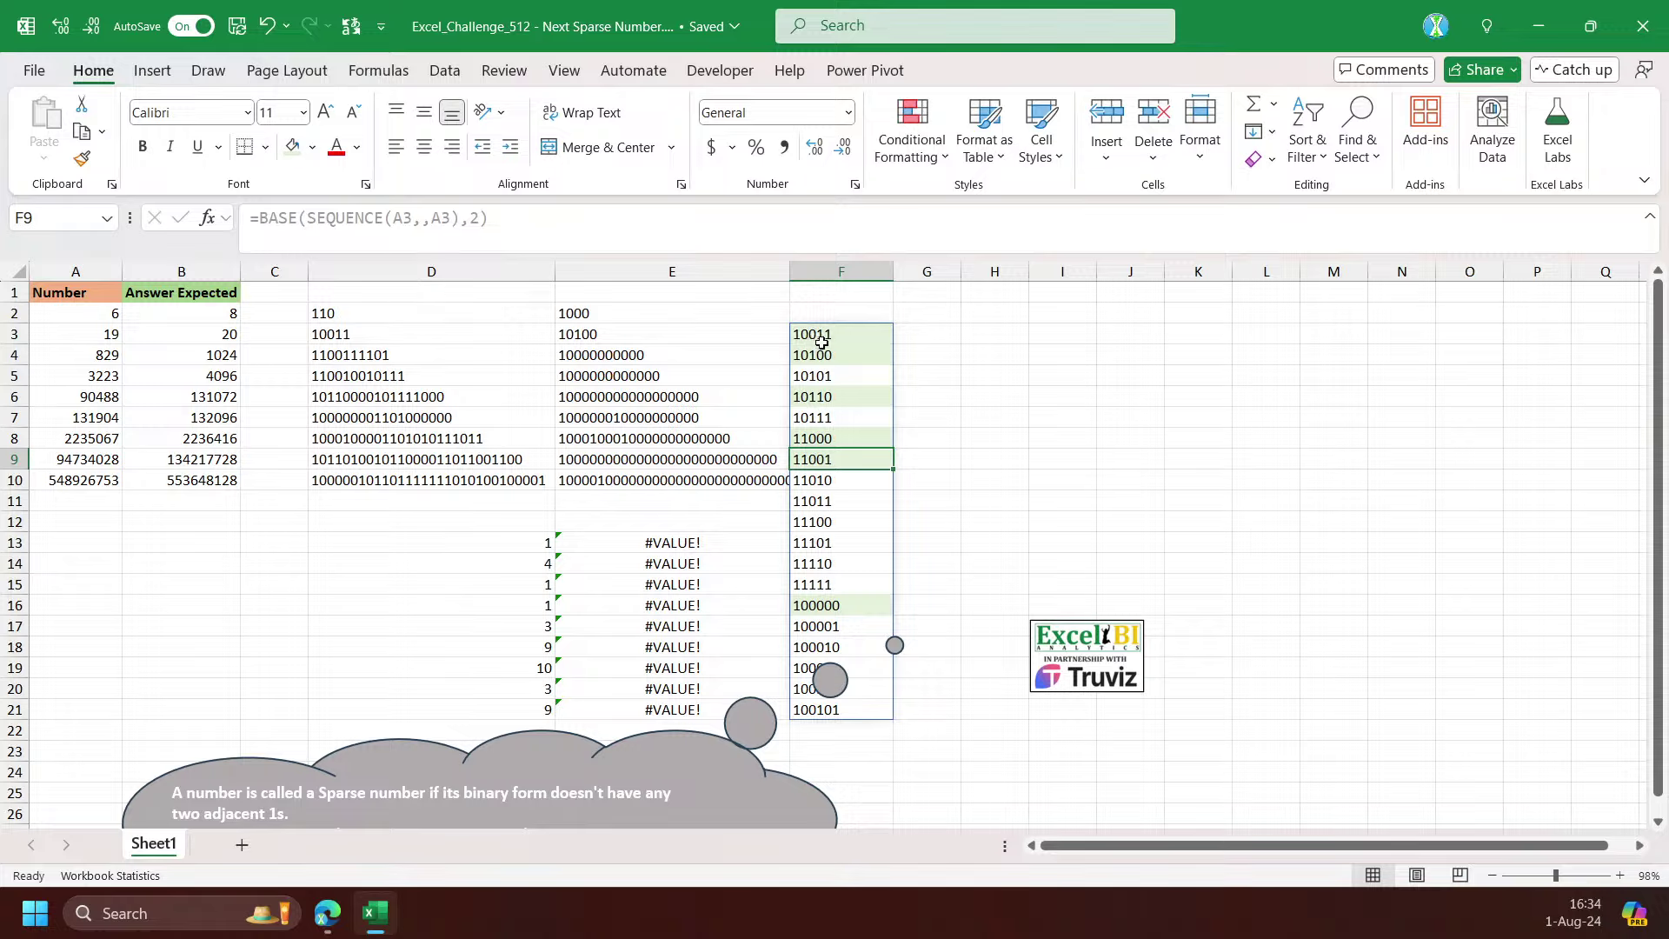
Move the shaded binary sequence list from column F over to column M
{"action": "left_click_drag", "start_coordinate": [857, 330], "coordinate": [858, 557]}
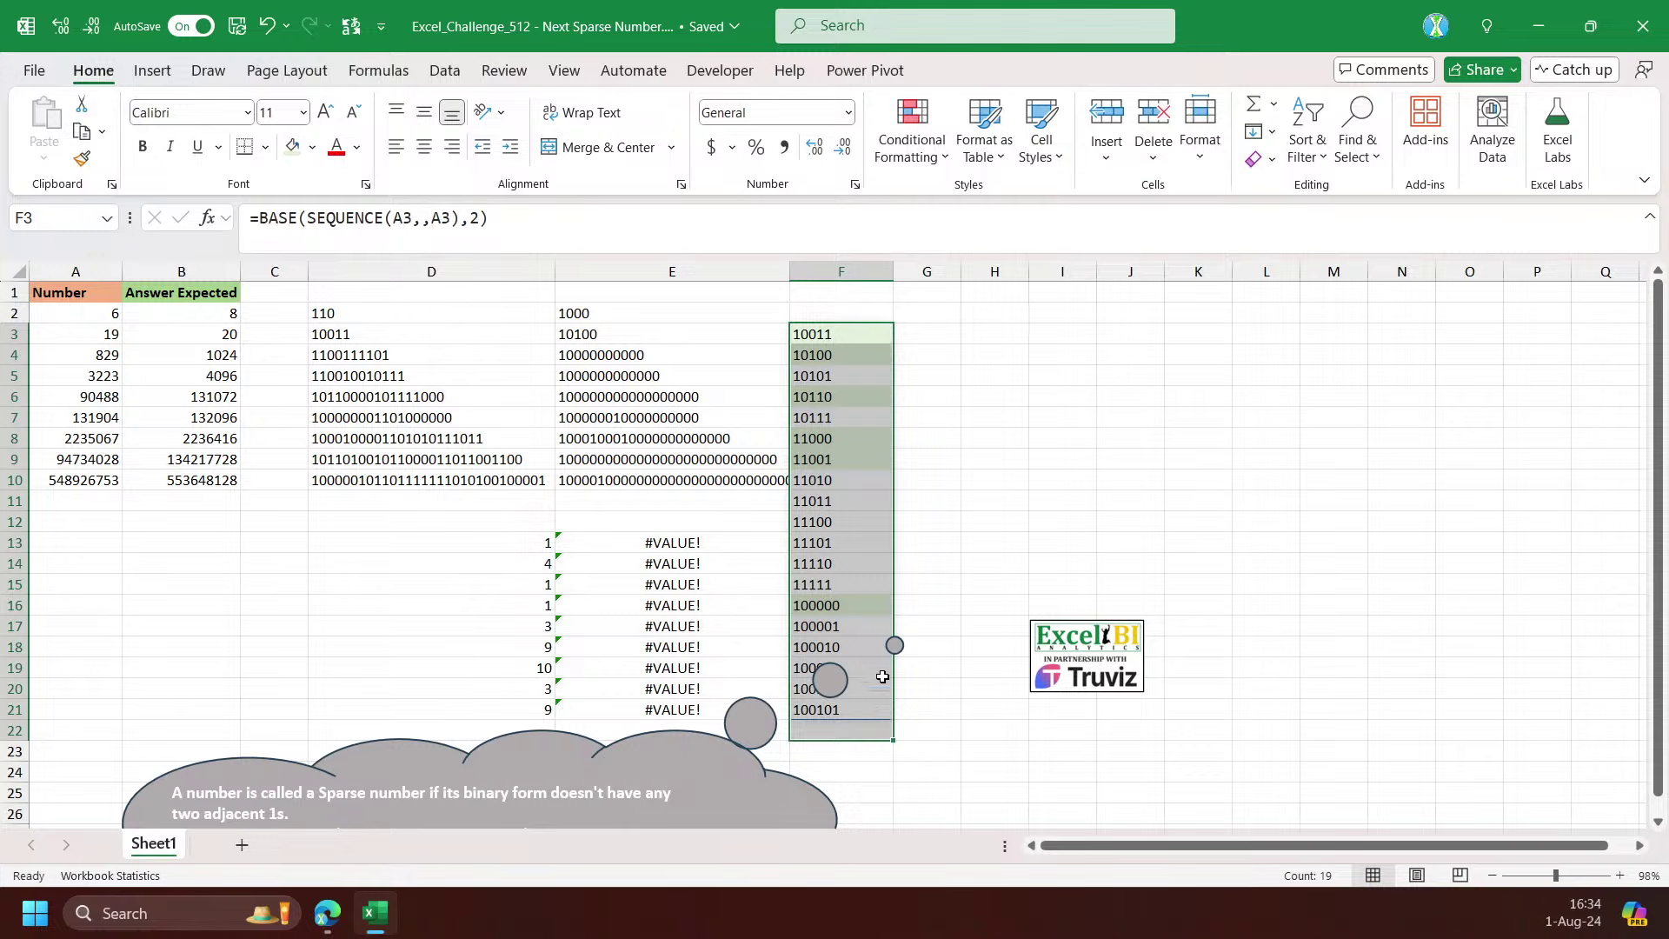
{"action": "left_click_drag", "start_coordinate": [894, 558], "coordinate": [1367, 558]}
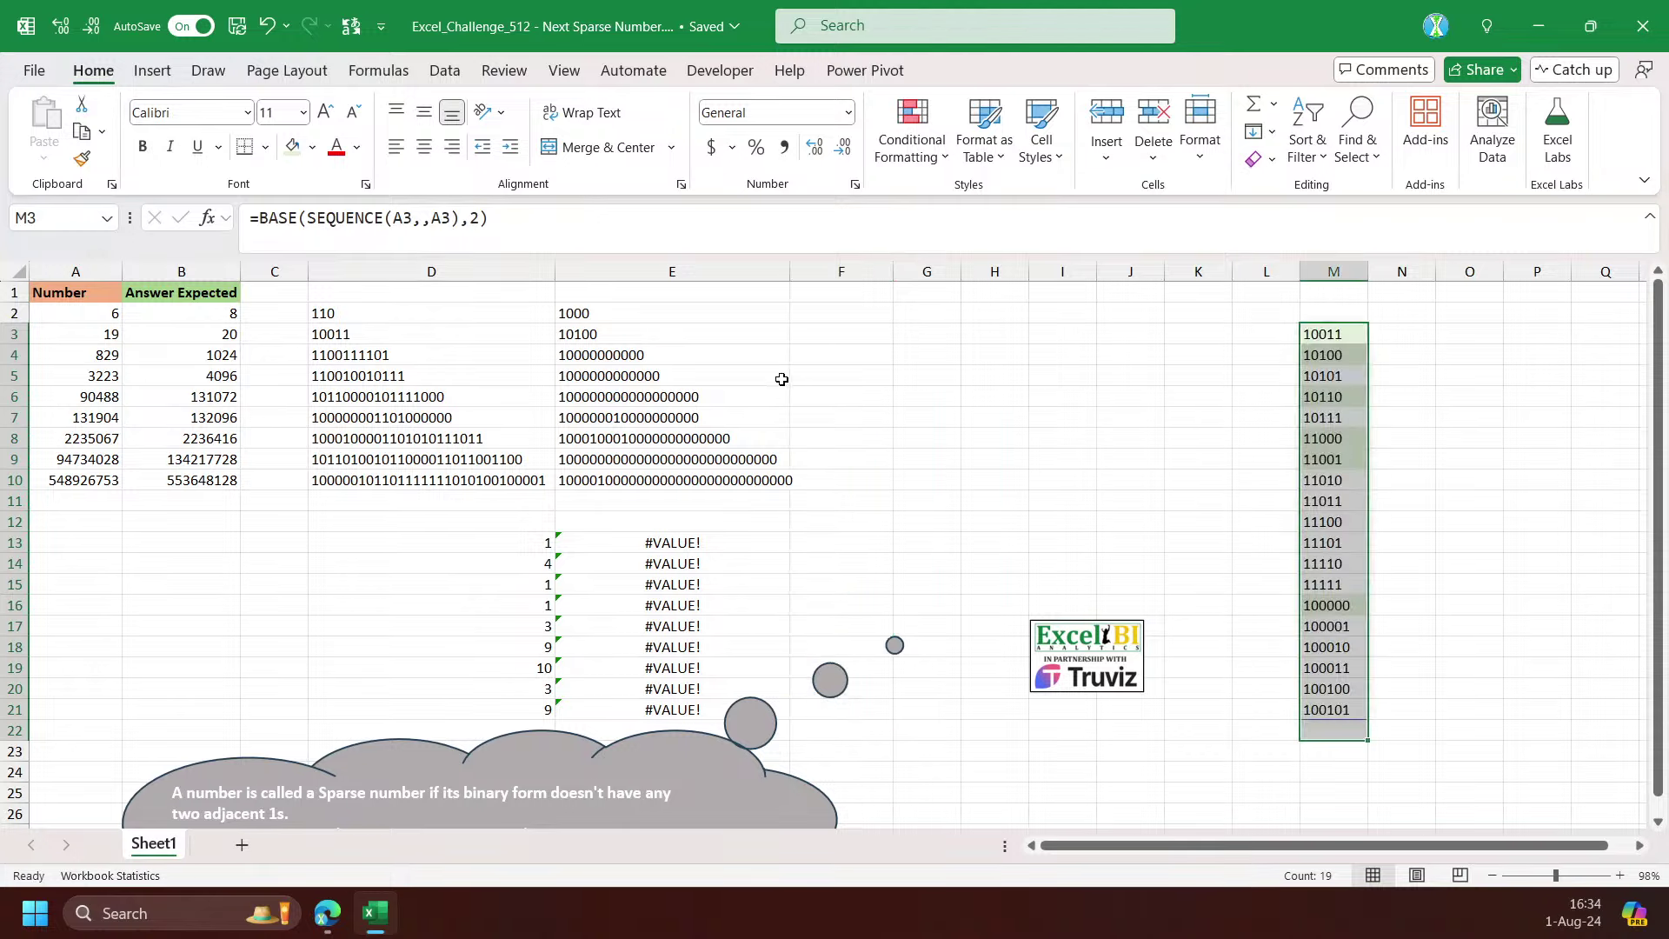
{"action": "left_click", "coordinate": [818, 313]}
{"action": "type", "text": "="}
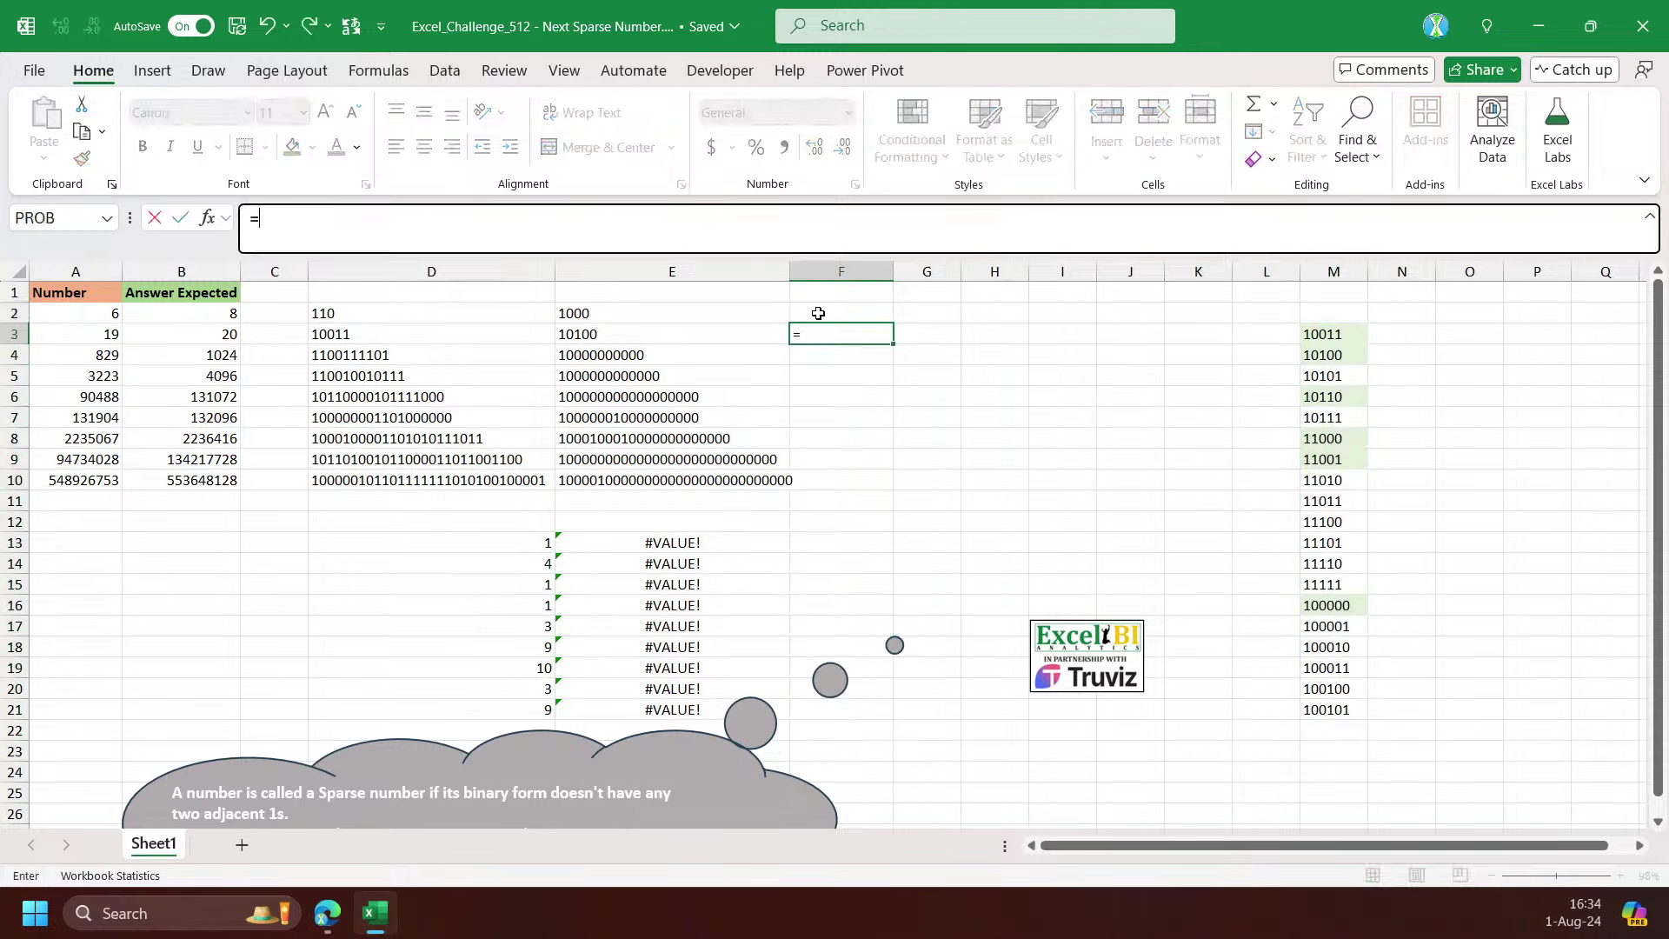
{"action": "key", "text": "Escape"}
{"action": "left_click", "coordinate": [380, 334]}
Enter =LET(b,D3,FIND(11,b)) in F3, returning 4
{"action": "left_click", "coordinate": [838, 332]}
{"action": "type", "text": "=LET(b,"}
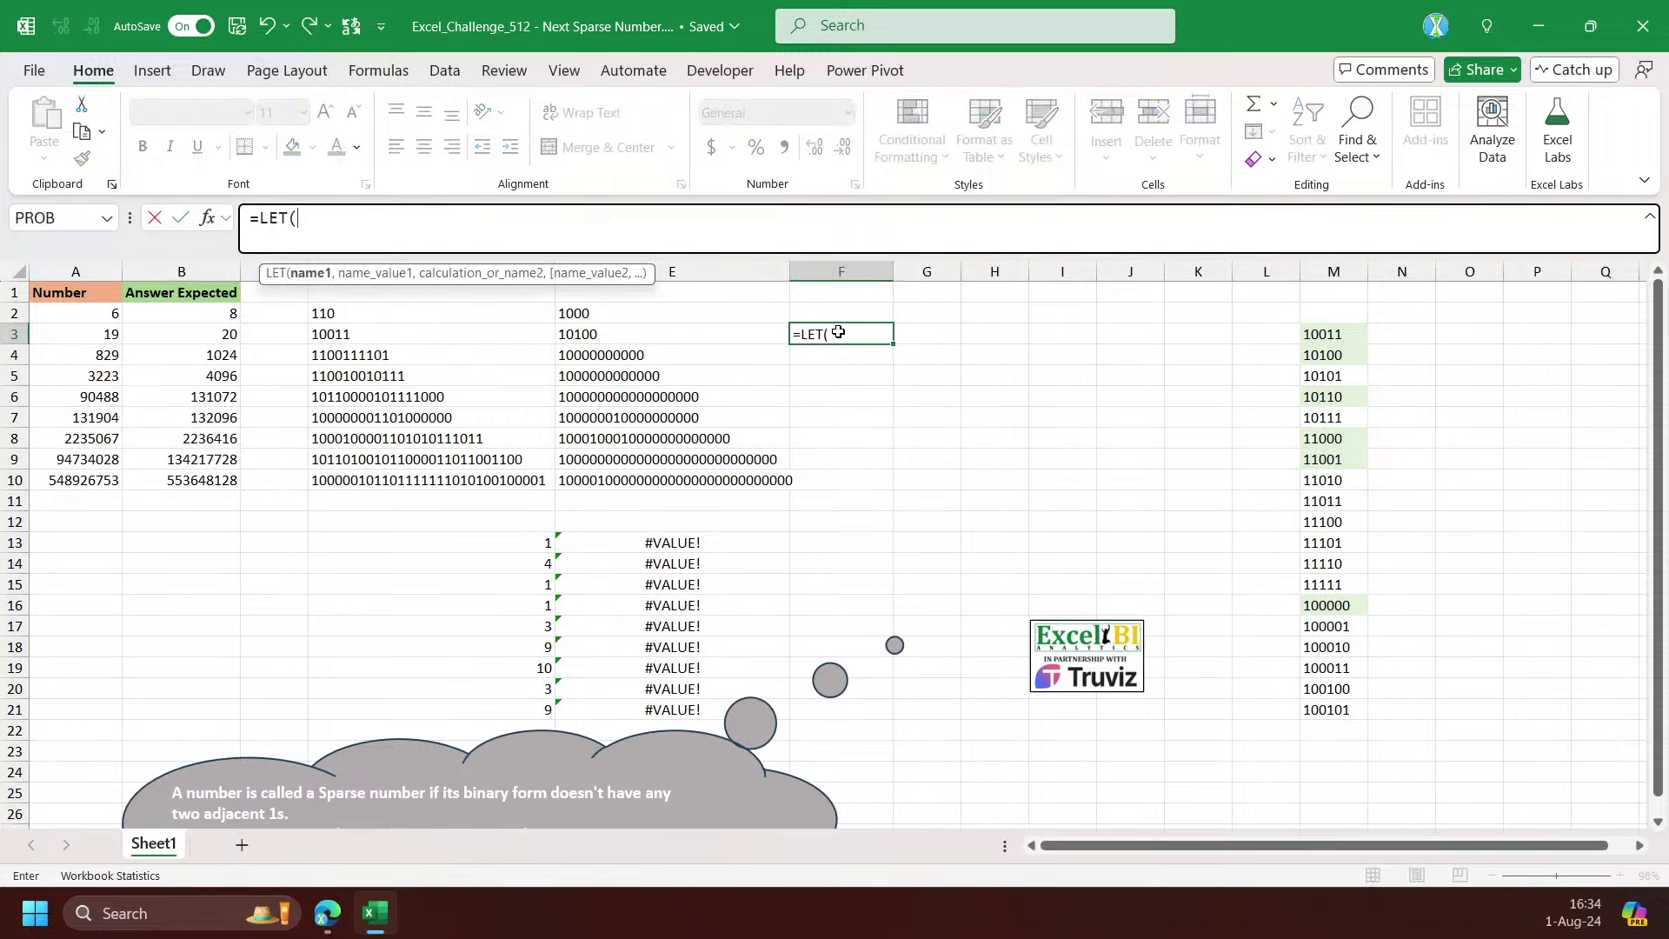
{"action": "left_click", "coordinate": [522, 334]}
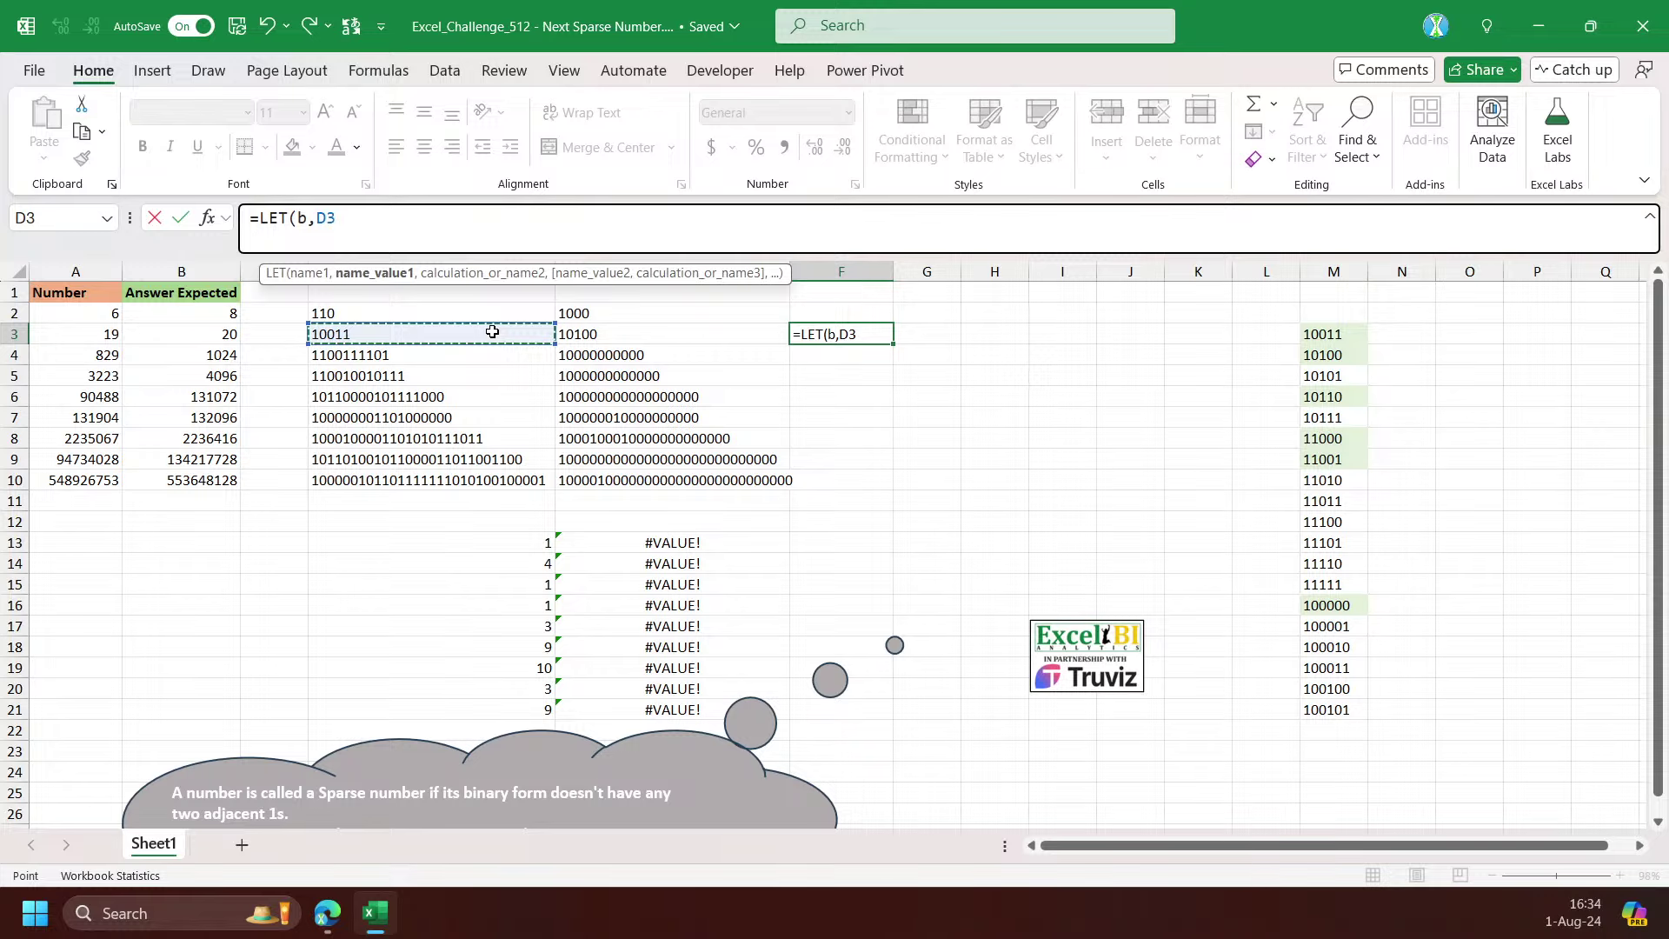
{"action": "type", "text": ",find"}
{"action": "key", "text": "Tab"}
{"action": "type", "text": "11,b)"}
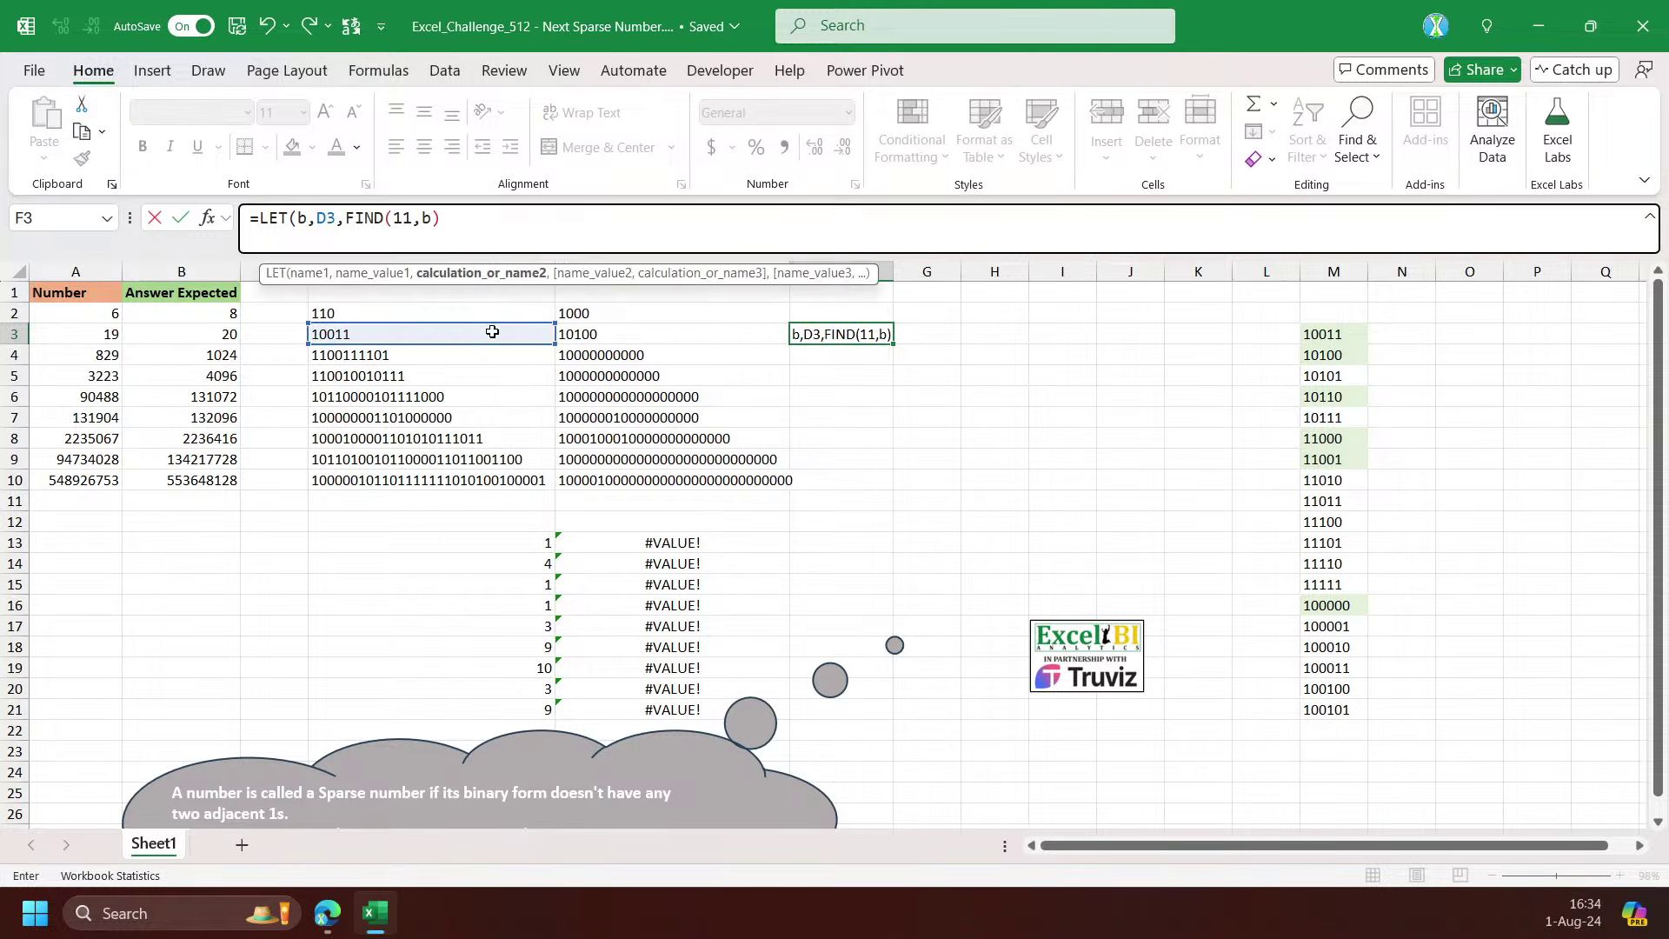
{"action": "key", "text": "Return"}
{"action": "key", "text": "Return"}
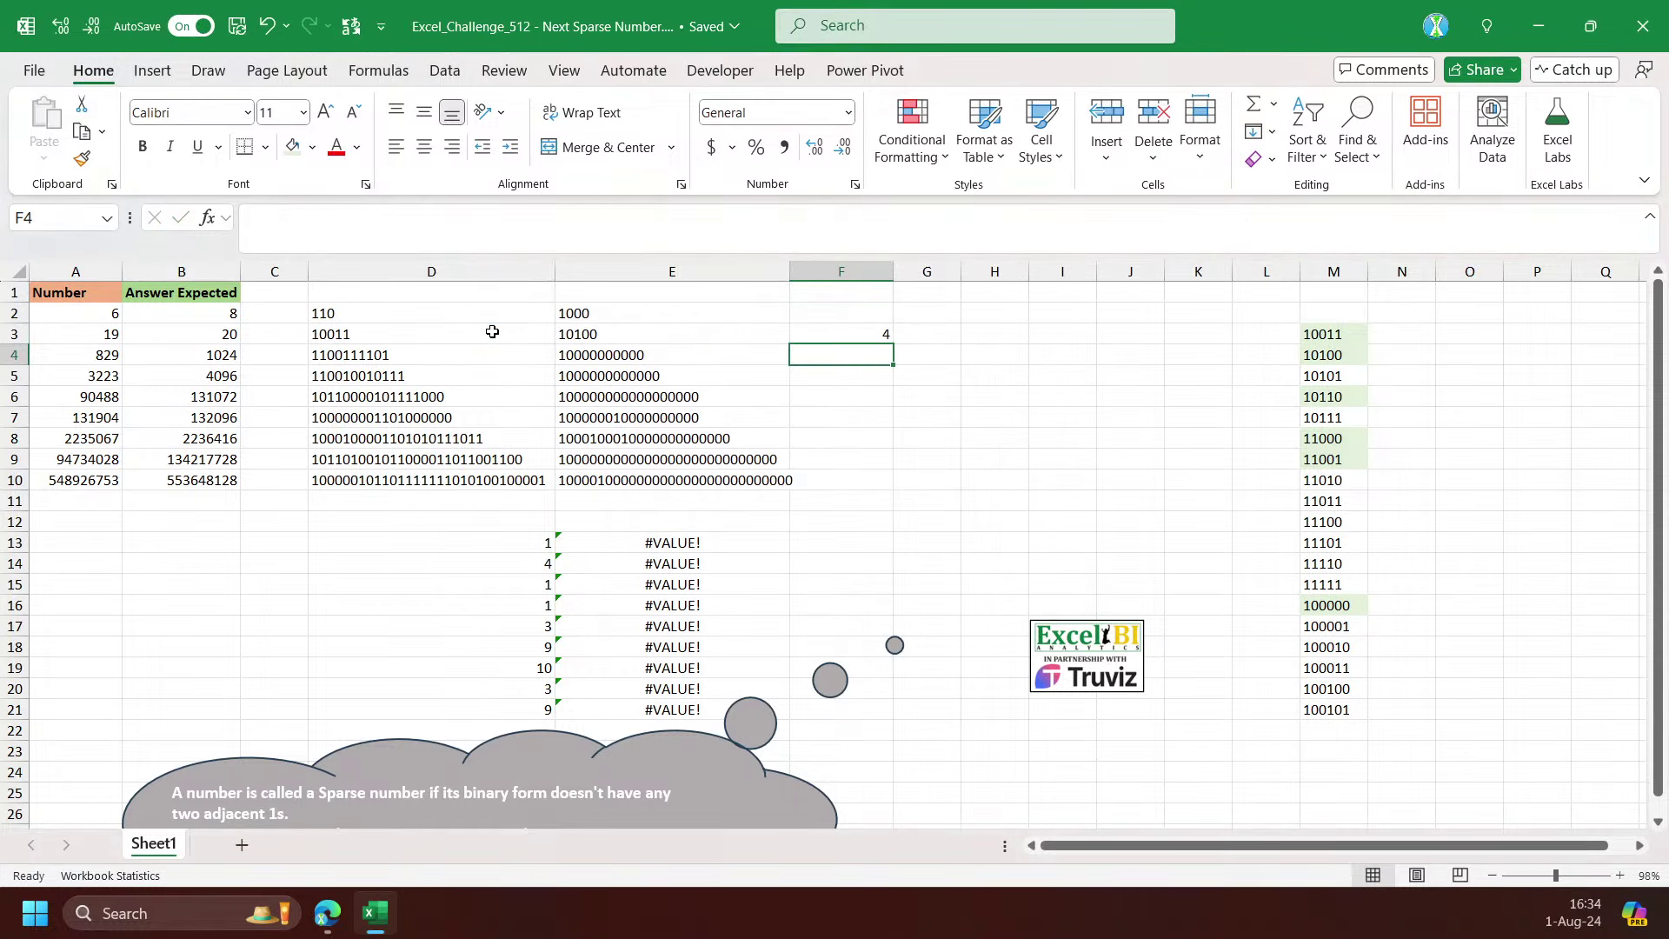
{"action": "key", "text": "Up"}
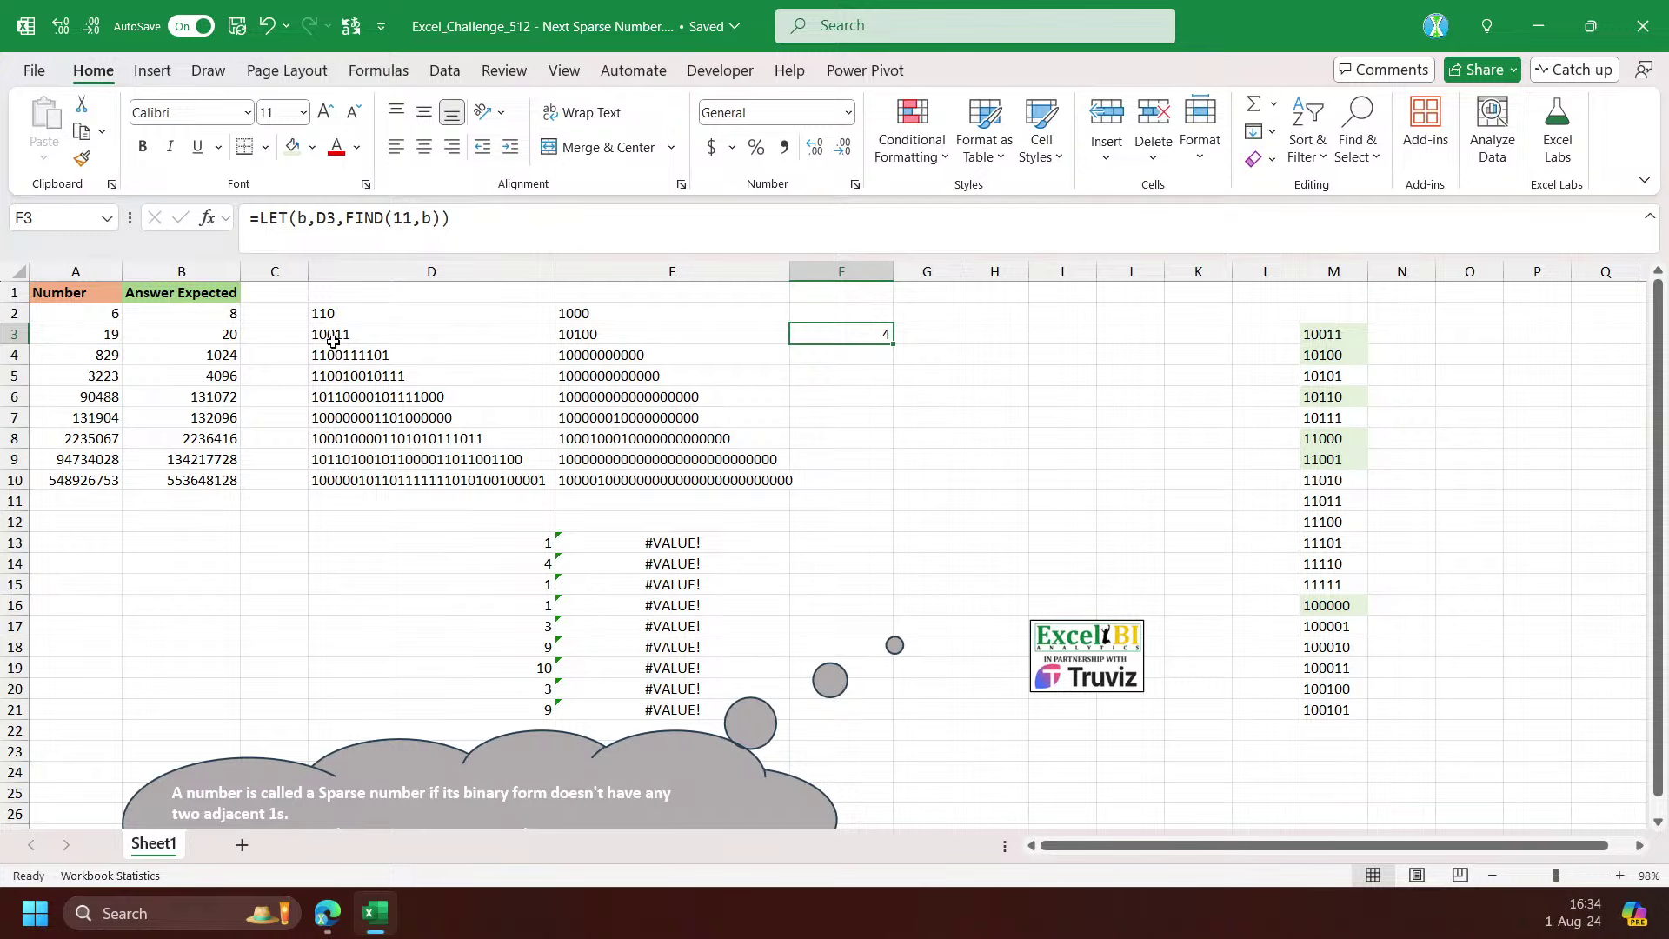
Extend F3's LET to name f as FIND's position and return LEFT(b,f-2)
{"action": "left_click", "coordinate": [345, 218]}
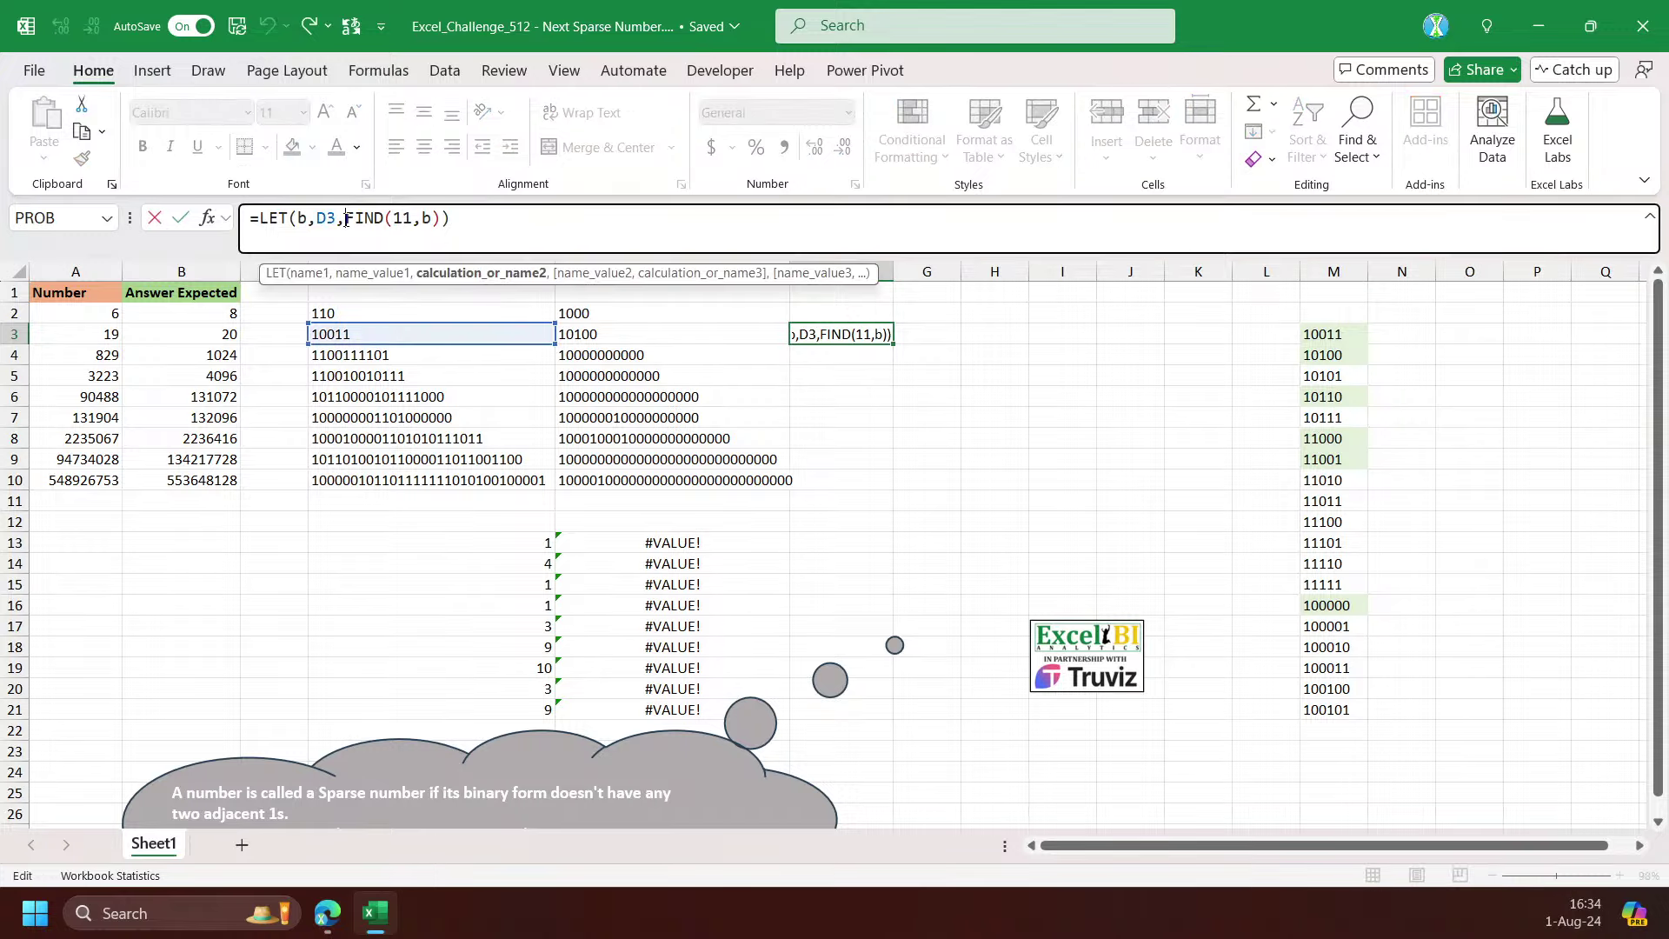
{"action": "type", "text": "f,"}
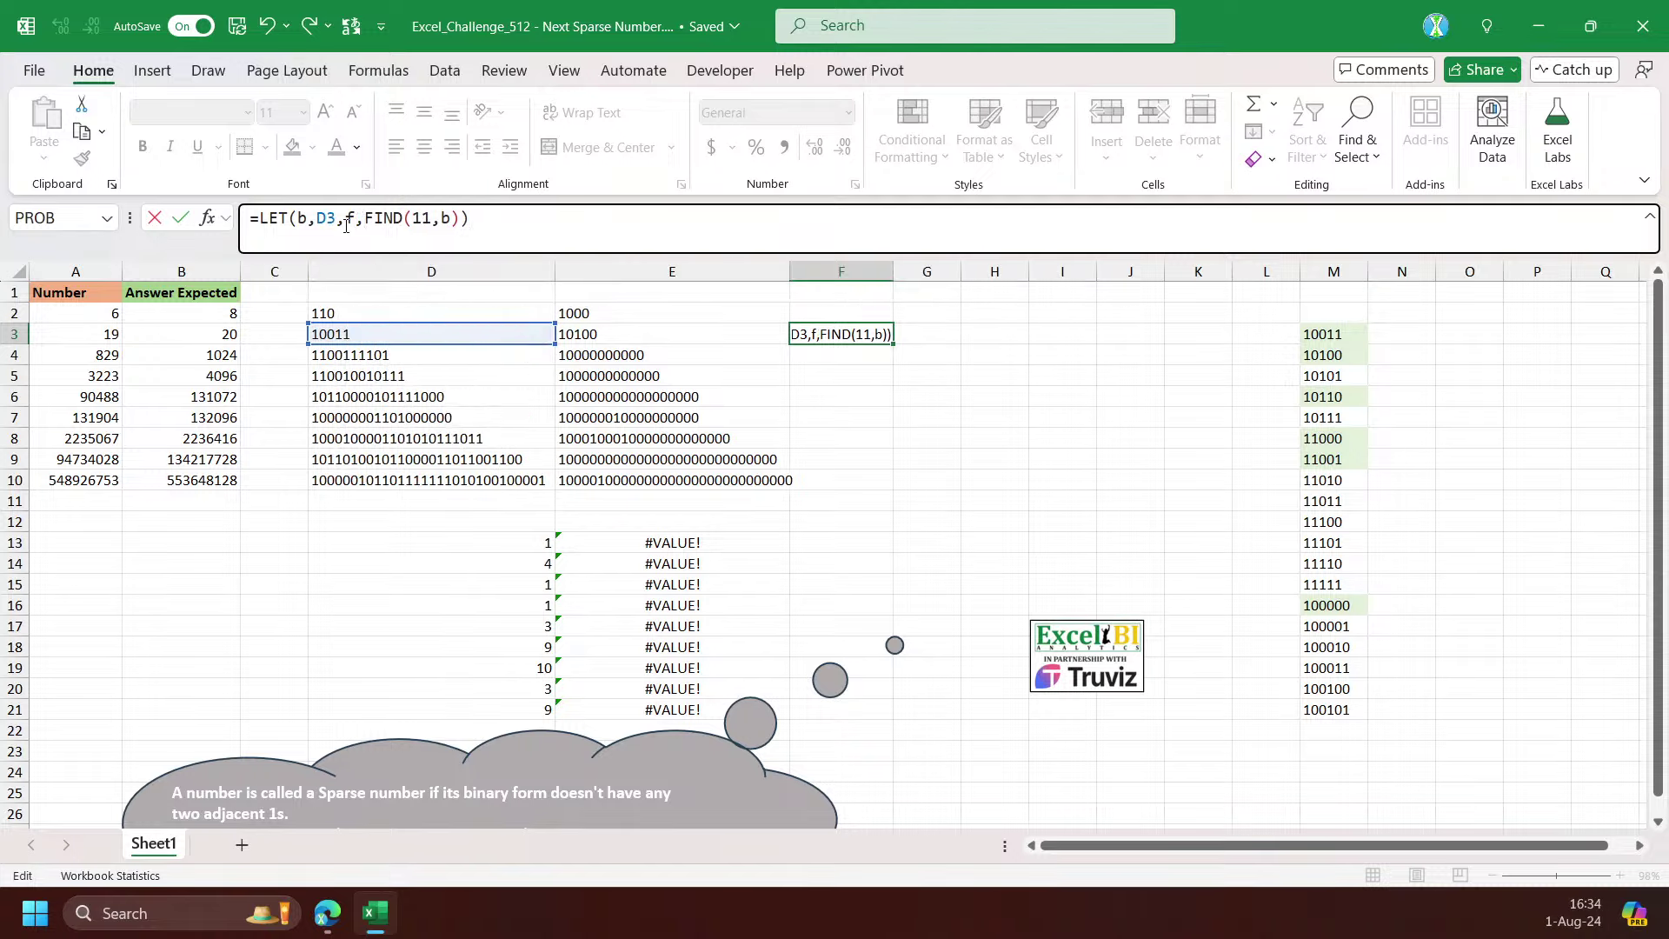
{"action": "type", "text": ","}
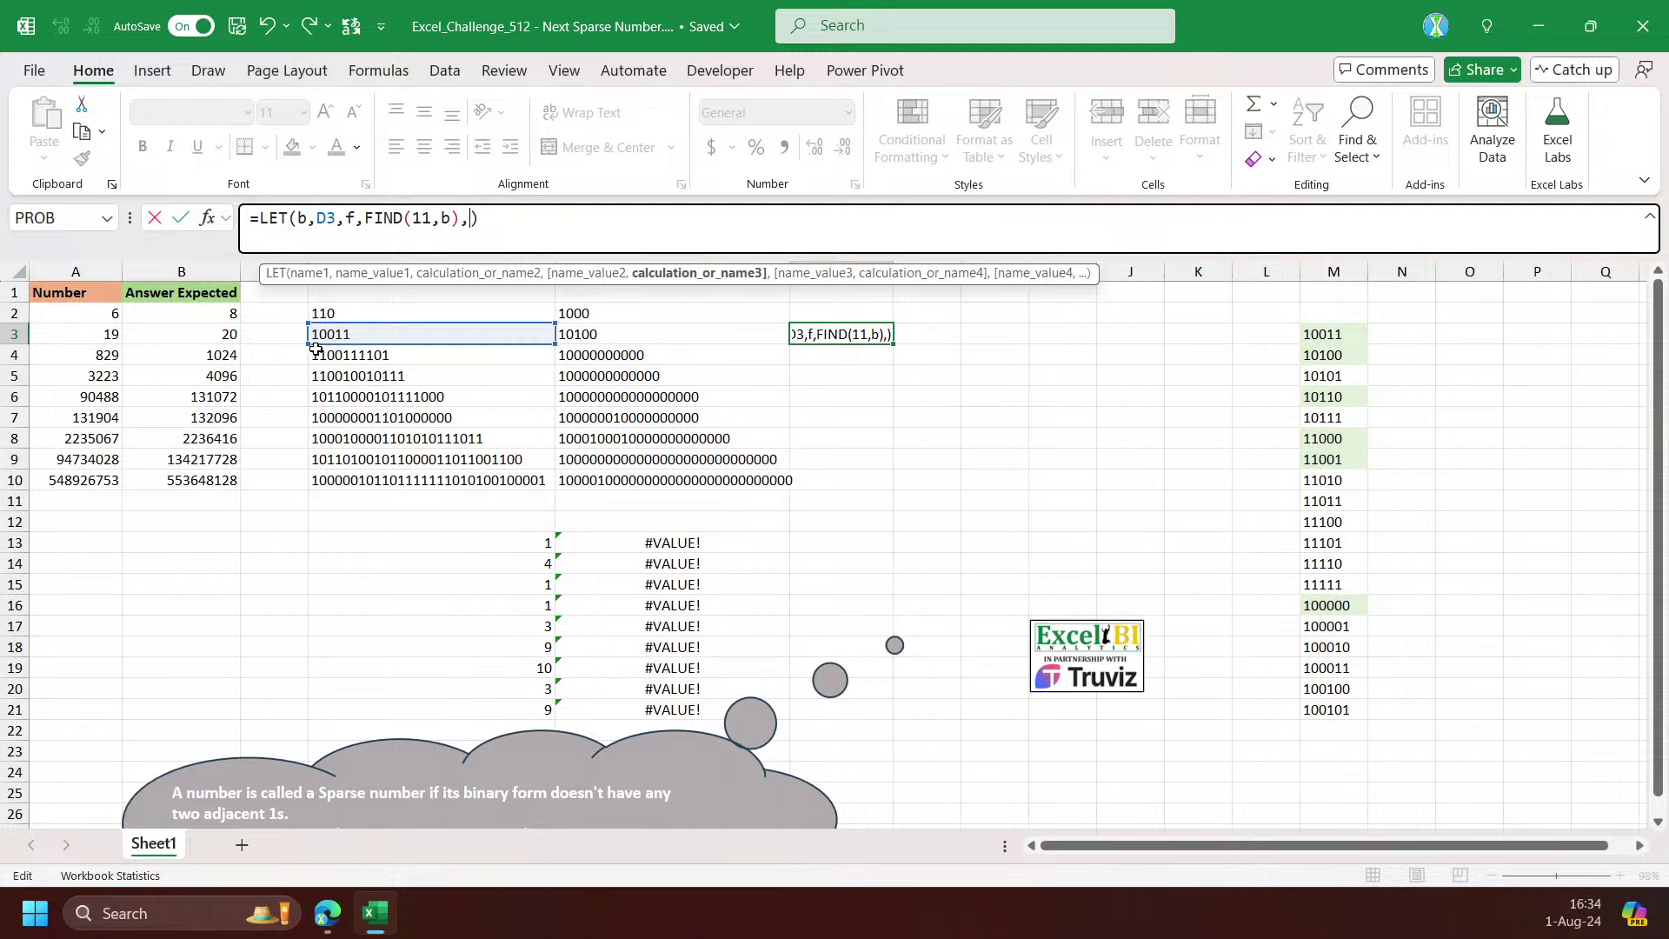
{"action": "type", "text": "lef"}
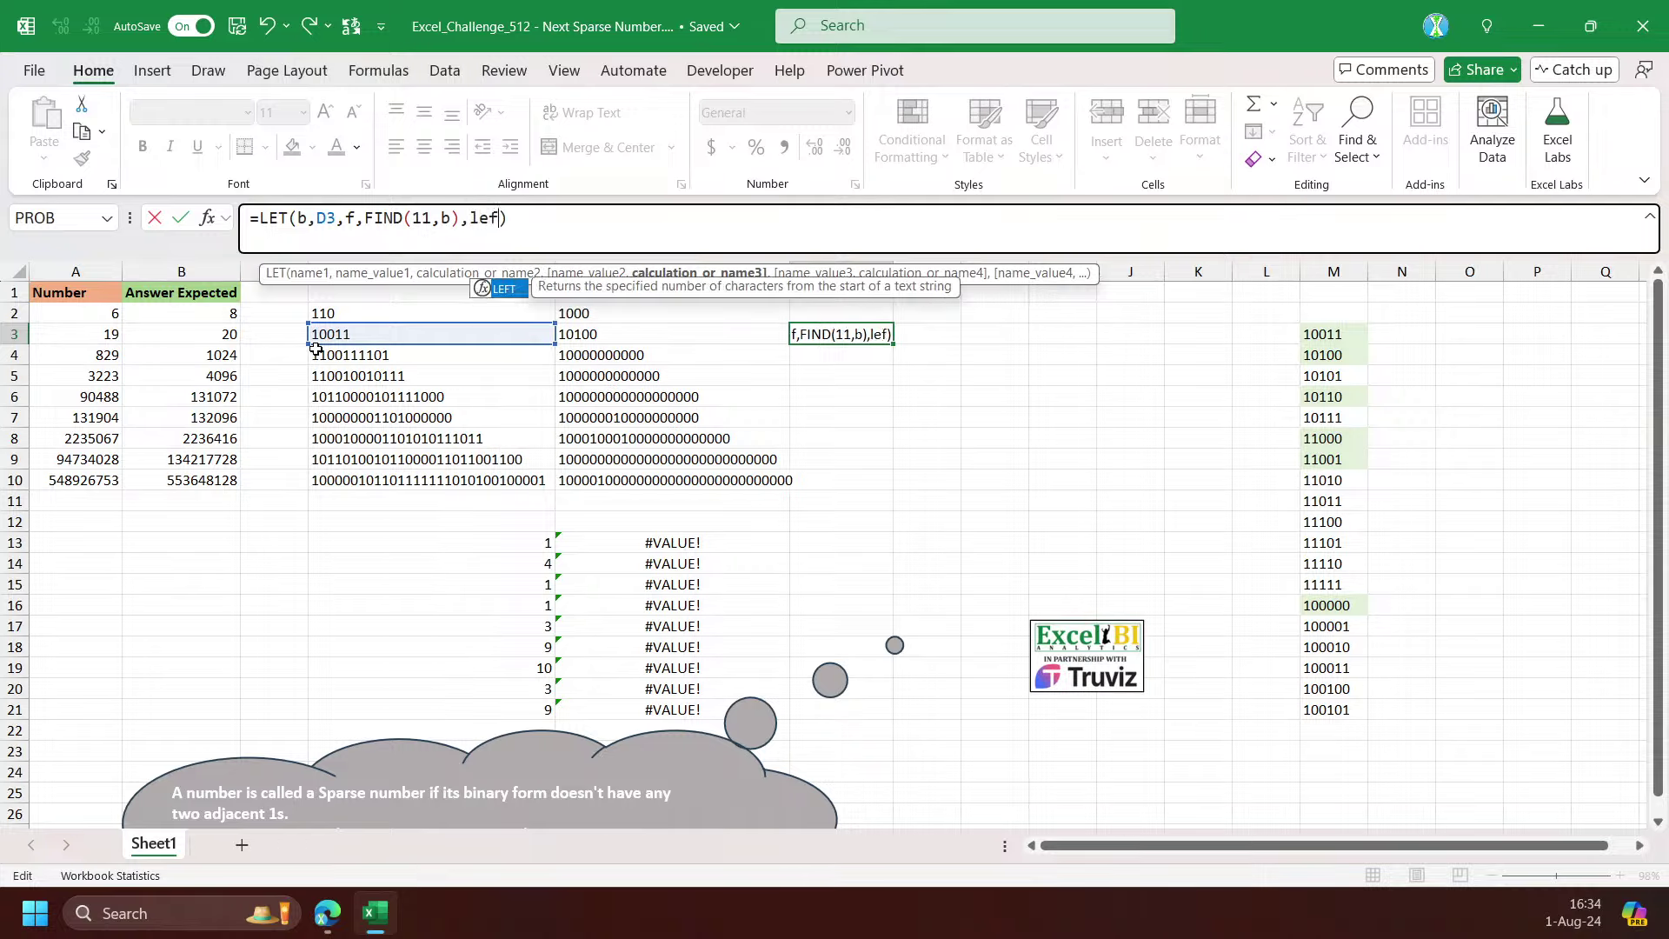
{"action": "key", "text": "Tab"}
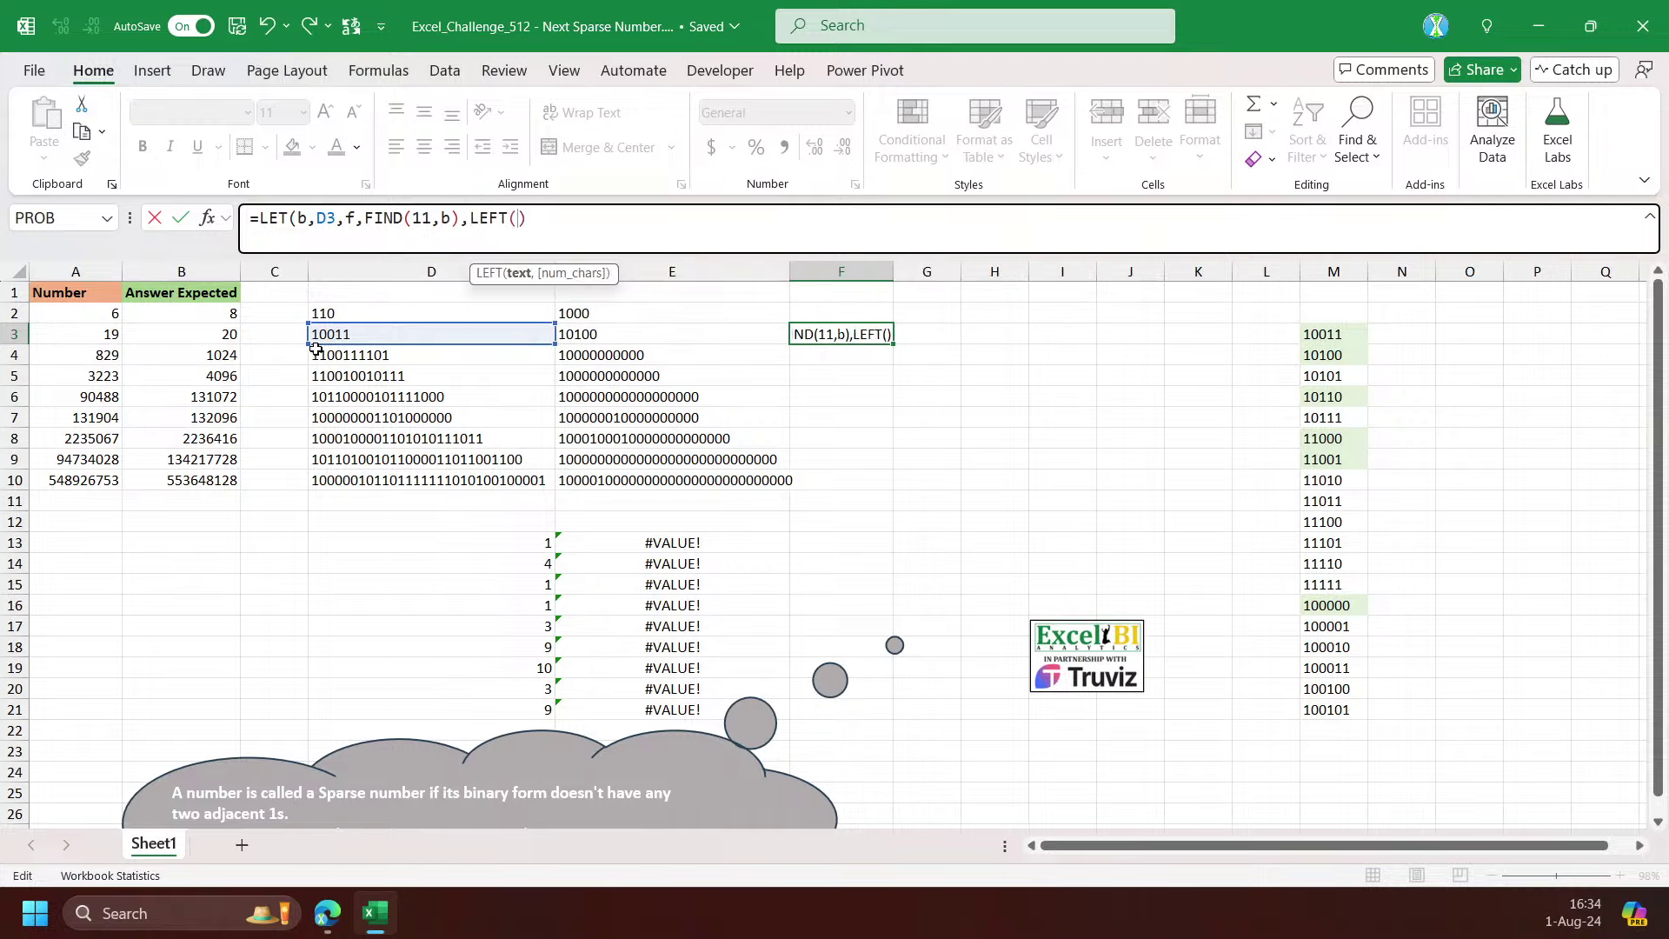
{"action": "type", "text": "b,"}
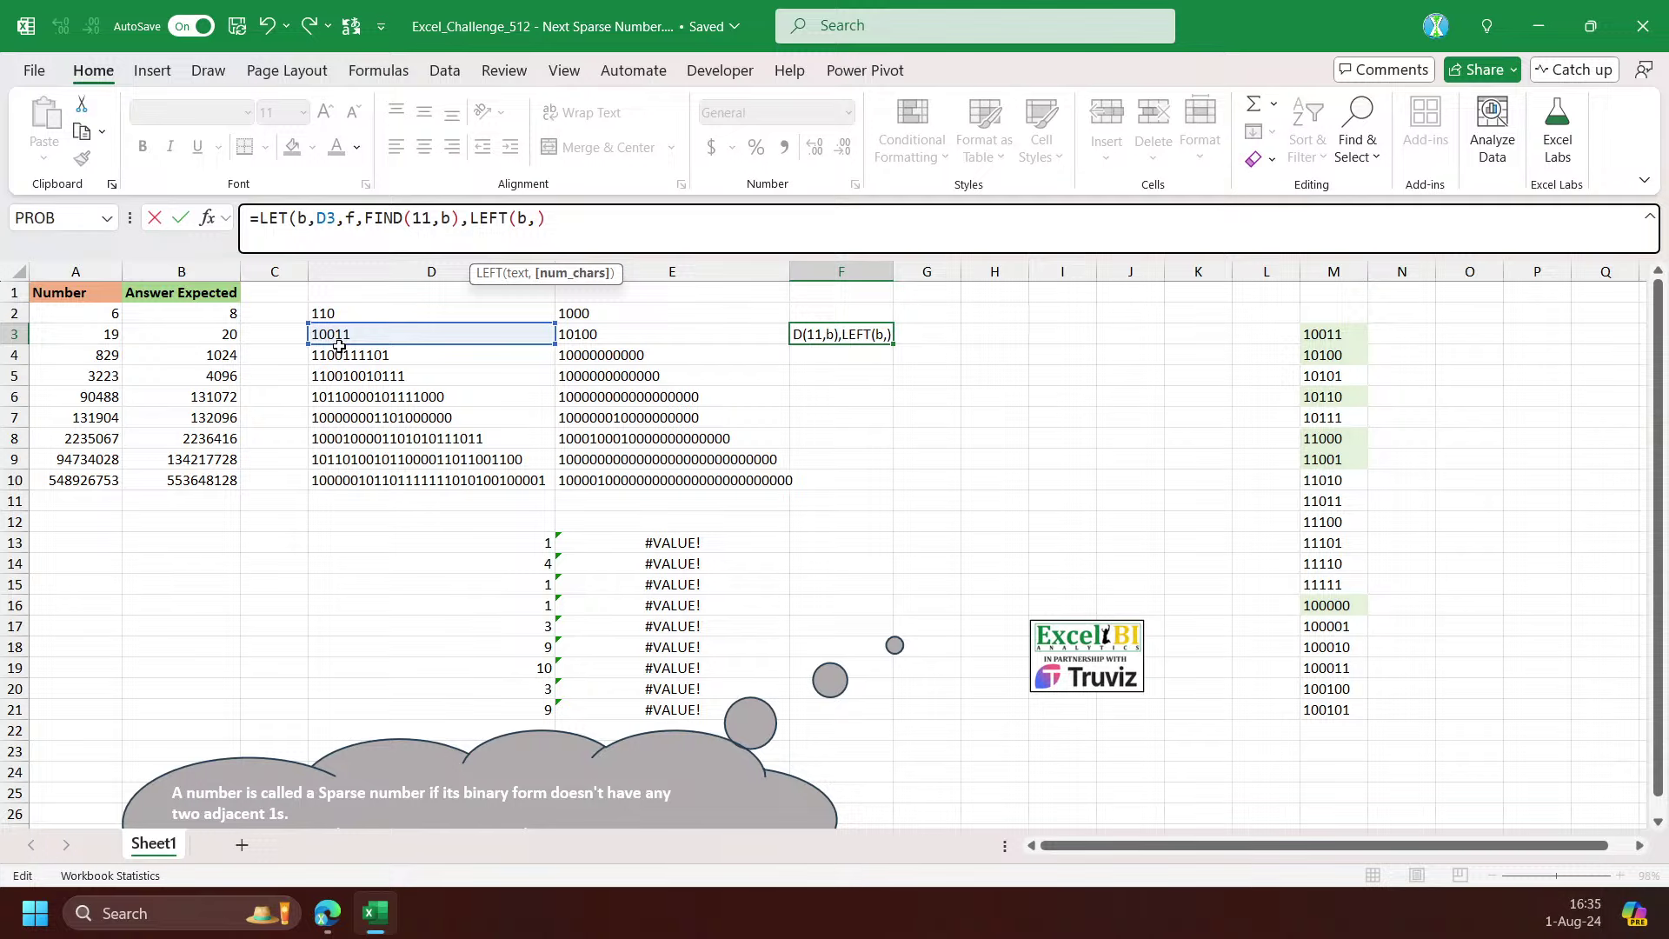
{"action": "type", "text": "f-2)"}
{"action": "key", "text": "ctrl+Return"}
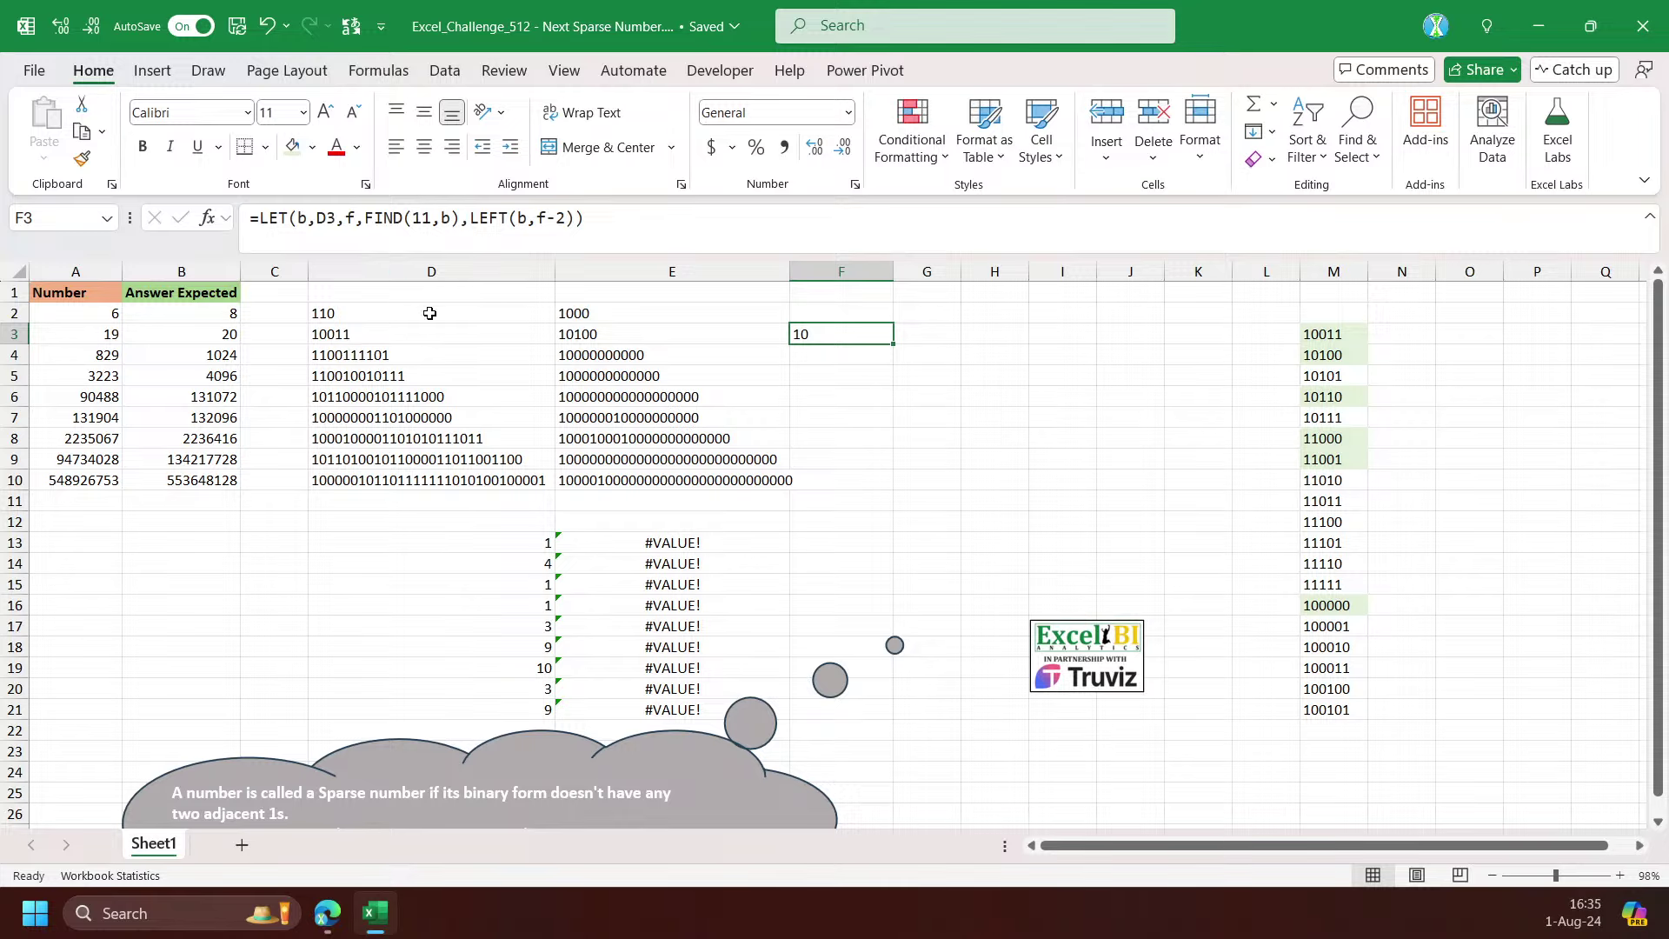
Append &1 to the LEFT result so F3 returns 101
{"action": "left_click", "coordinate": [644, 226]}
{"action": "key", "text": "Left"}
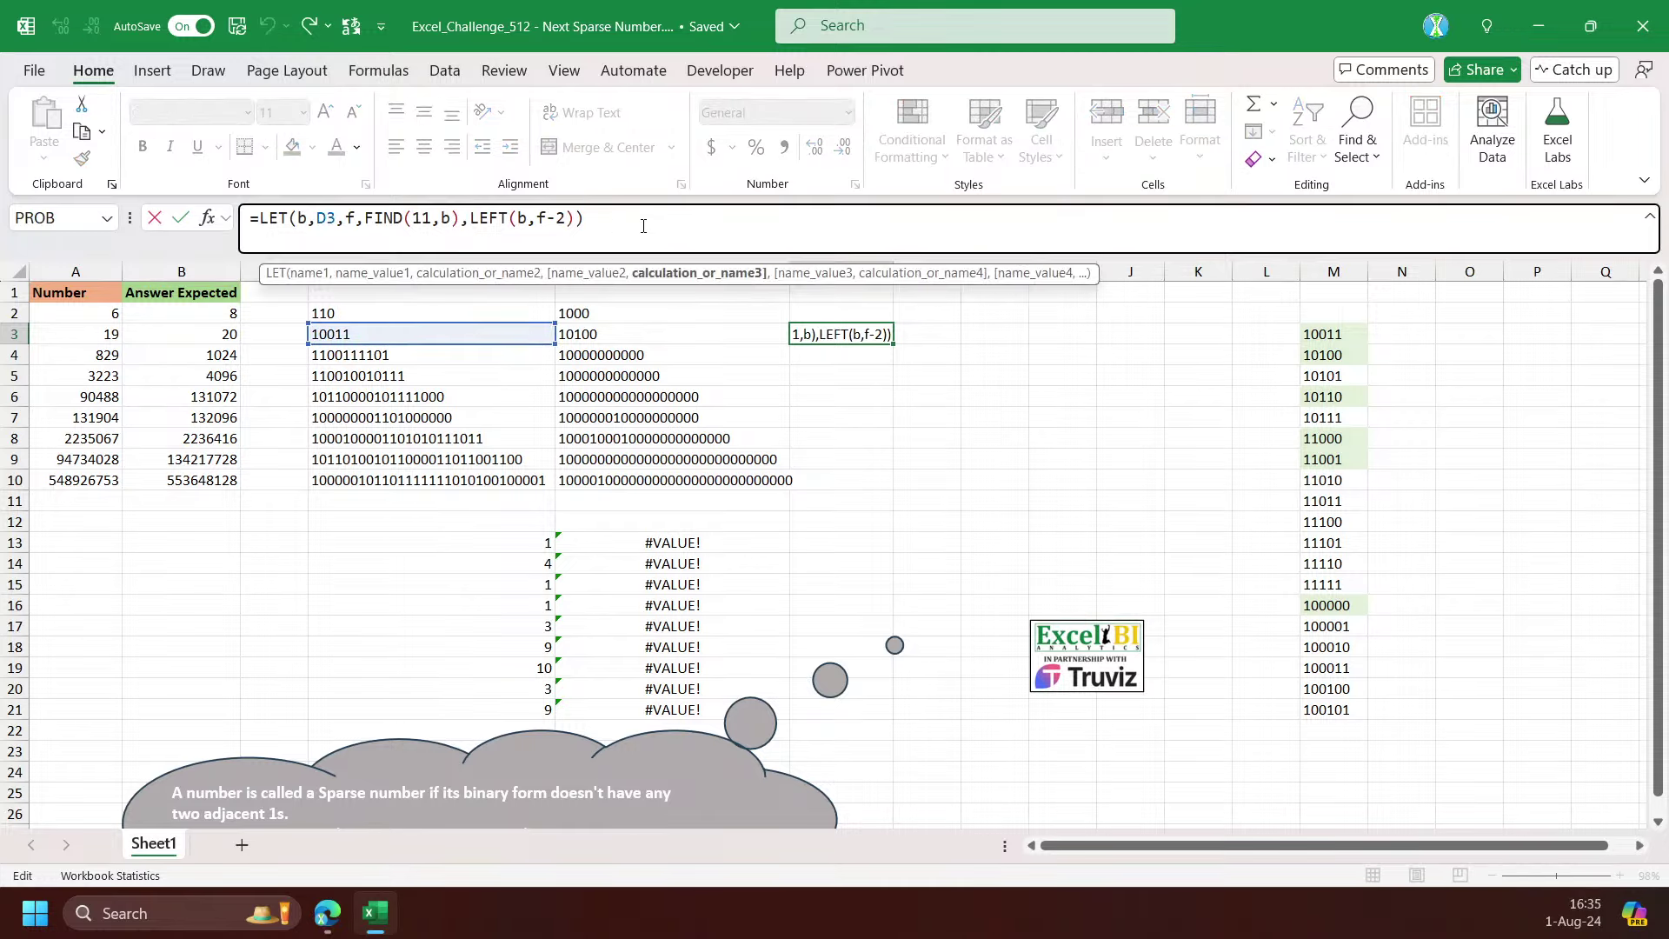
{"action": "type", "text": "&1"}
{"action": "key", "text": "Return"}
{"action": "left_click", "coordinate": [808, 337]}
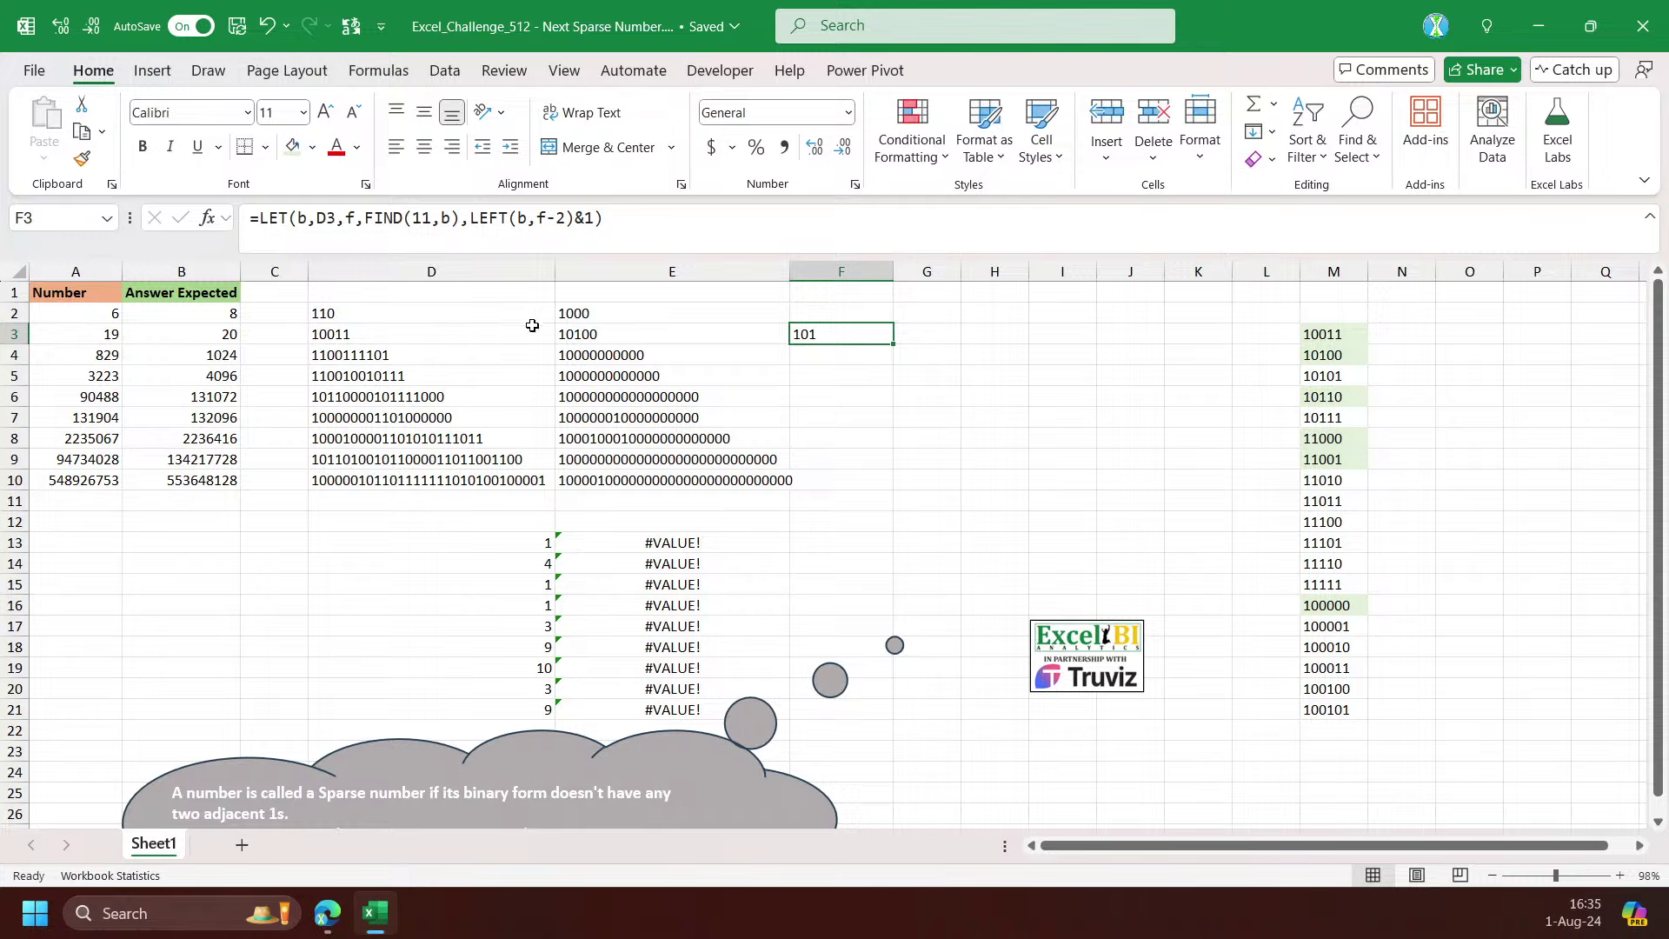
Note 4 in G3 and enter =LEN(D3) in G2 to show the binary's length 5
{"action": "left_click", "coordinate": [926, 335]}
{"action": "type", "text": "4"}
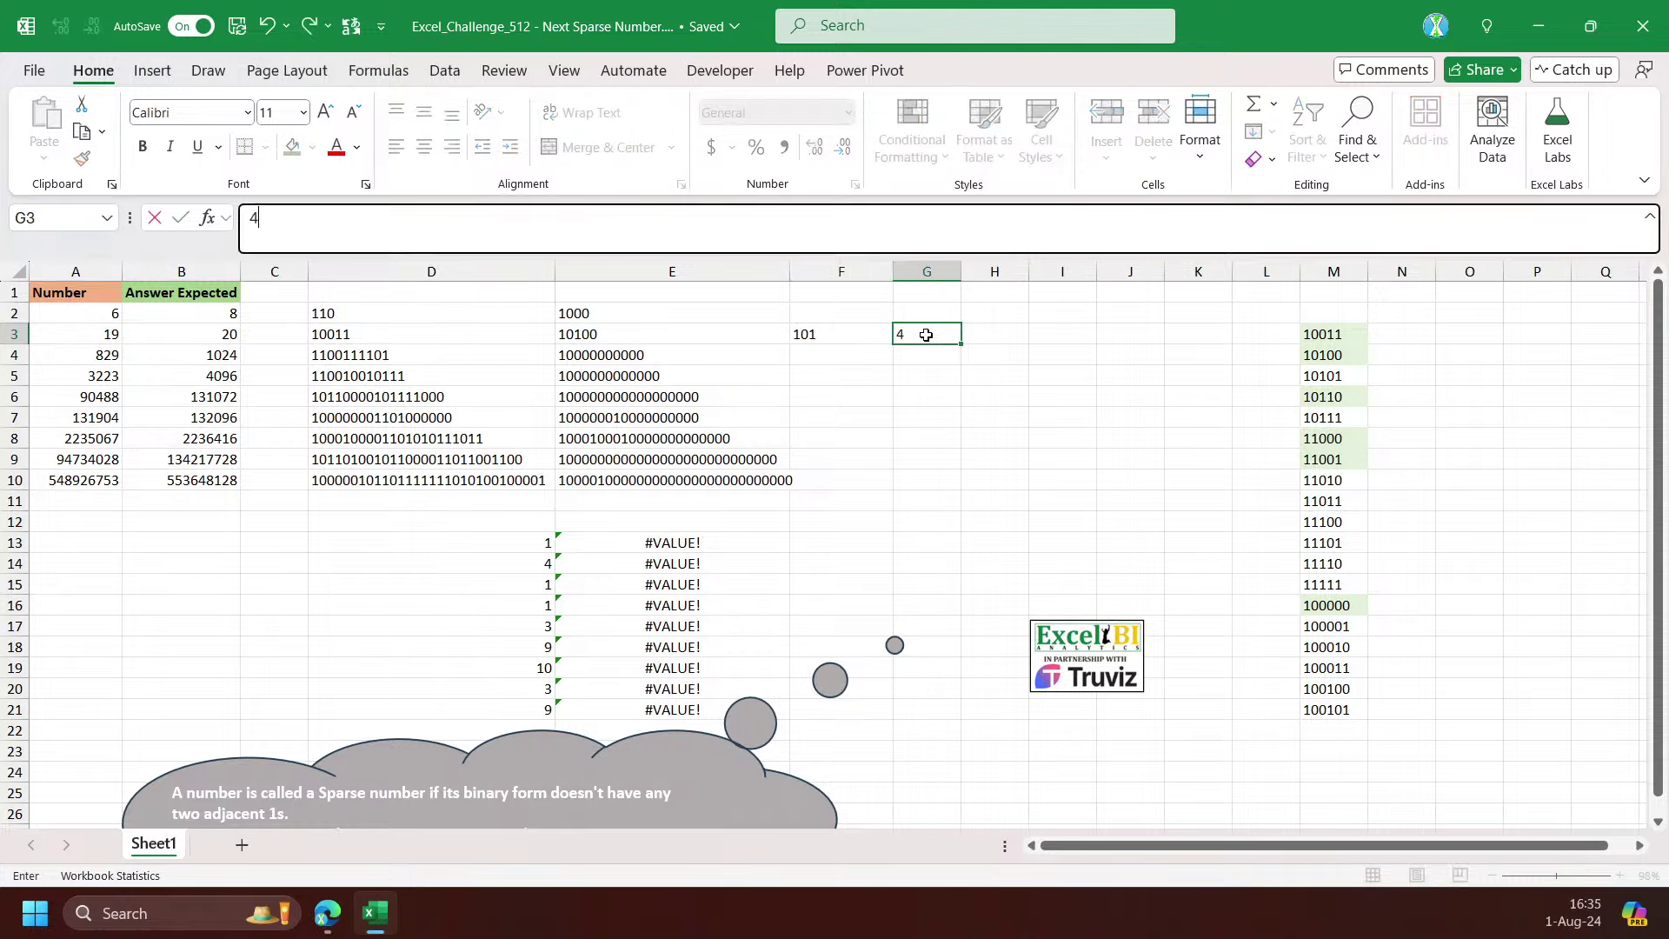
{"action": "key", "text": "Return"}
{"action": "left_click", "coordinate": [955, 314]}
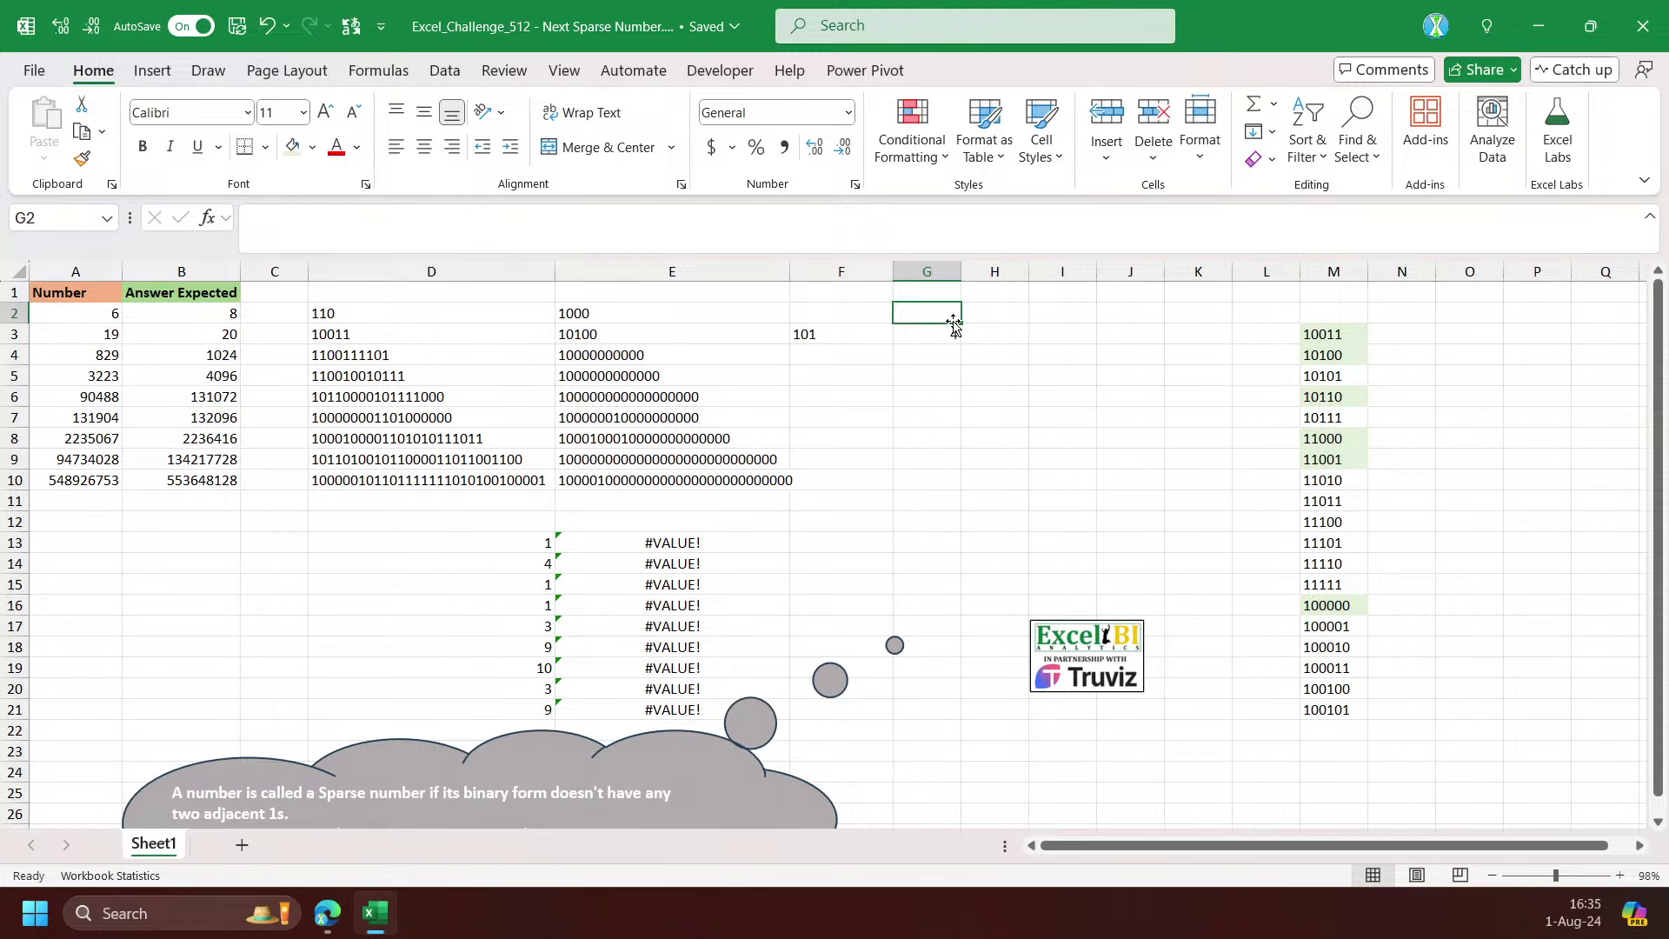
{"action": "type", "text": "=len"}
{"action": "key", "text": "Tab"}
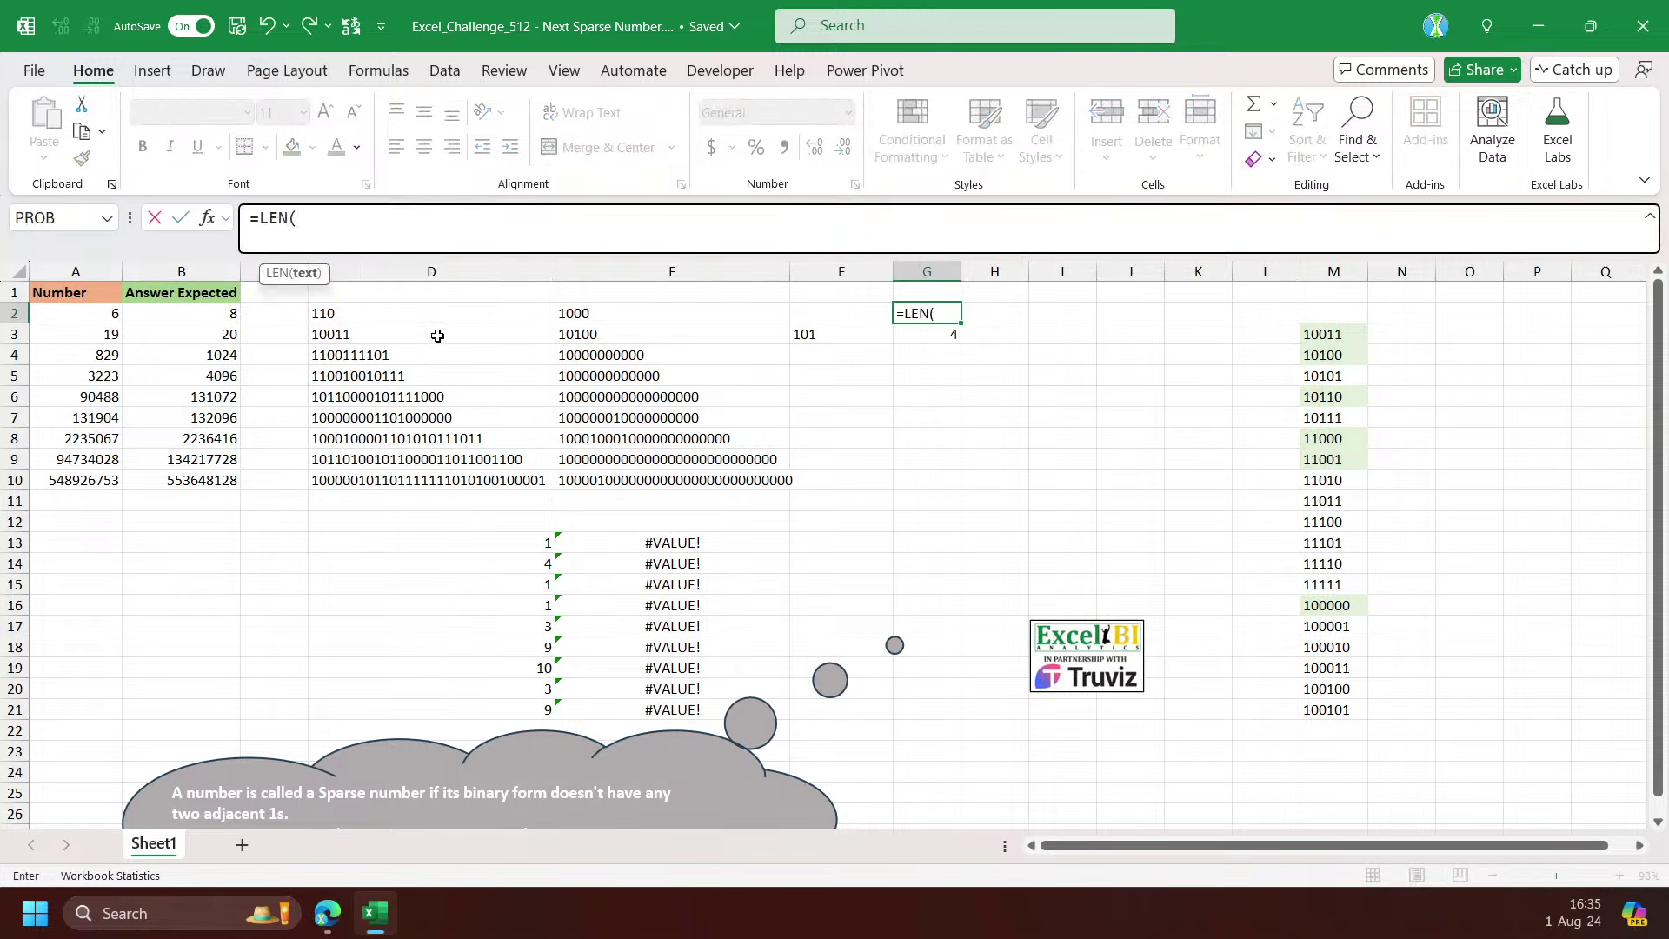
{"action": "left_click", "coordinate": [437, 335]}
{"action": "type", "text": ")"}
{"action": "key", "text": "Return"}
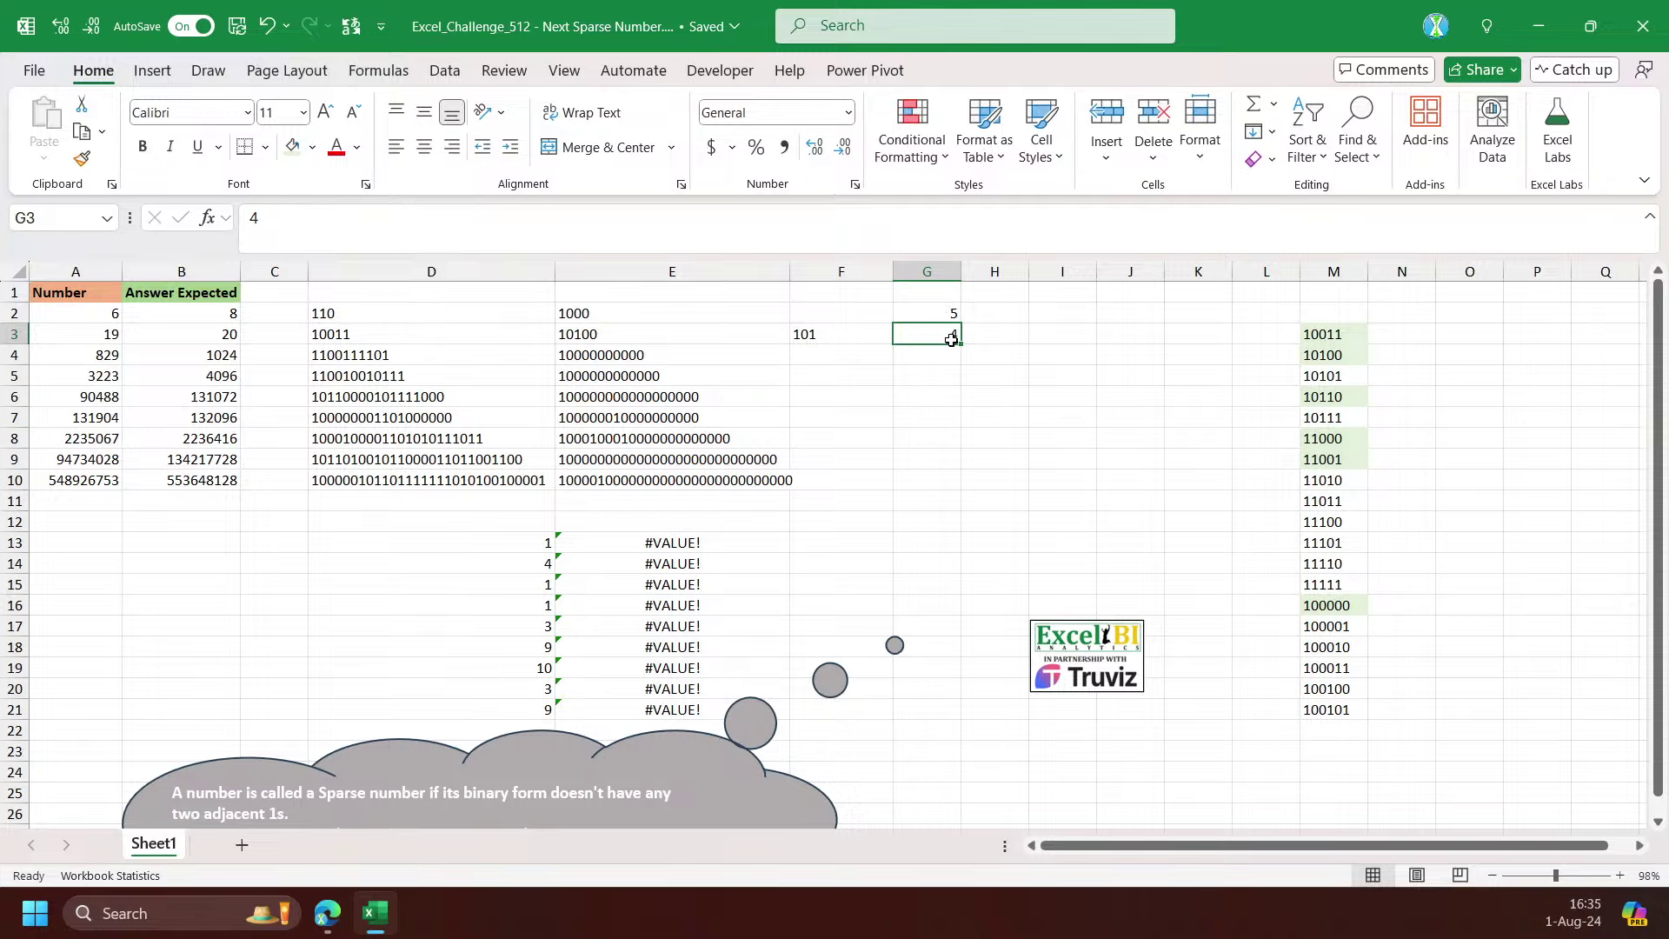
Append 1*10^(LEN(b)-f+1) to F3's formula so it returns 10100
{"action": "left_click", "coordinate": [856, 336]}
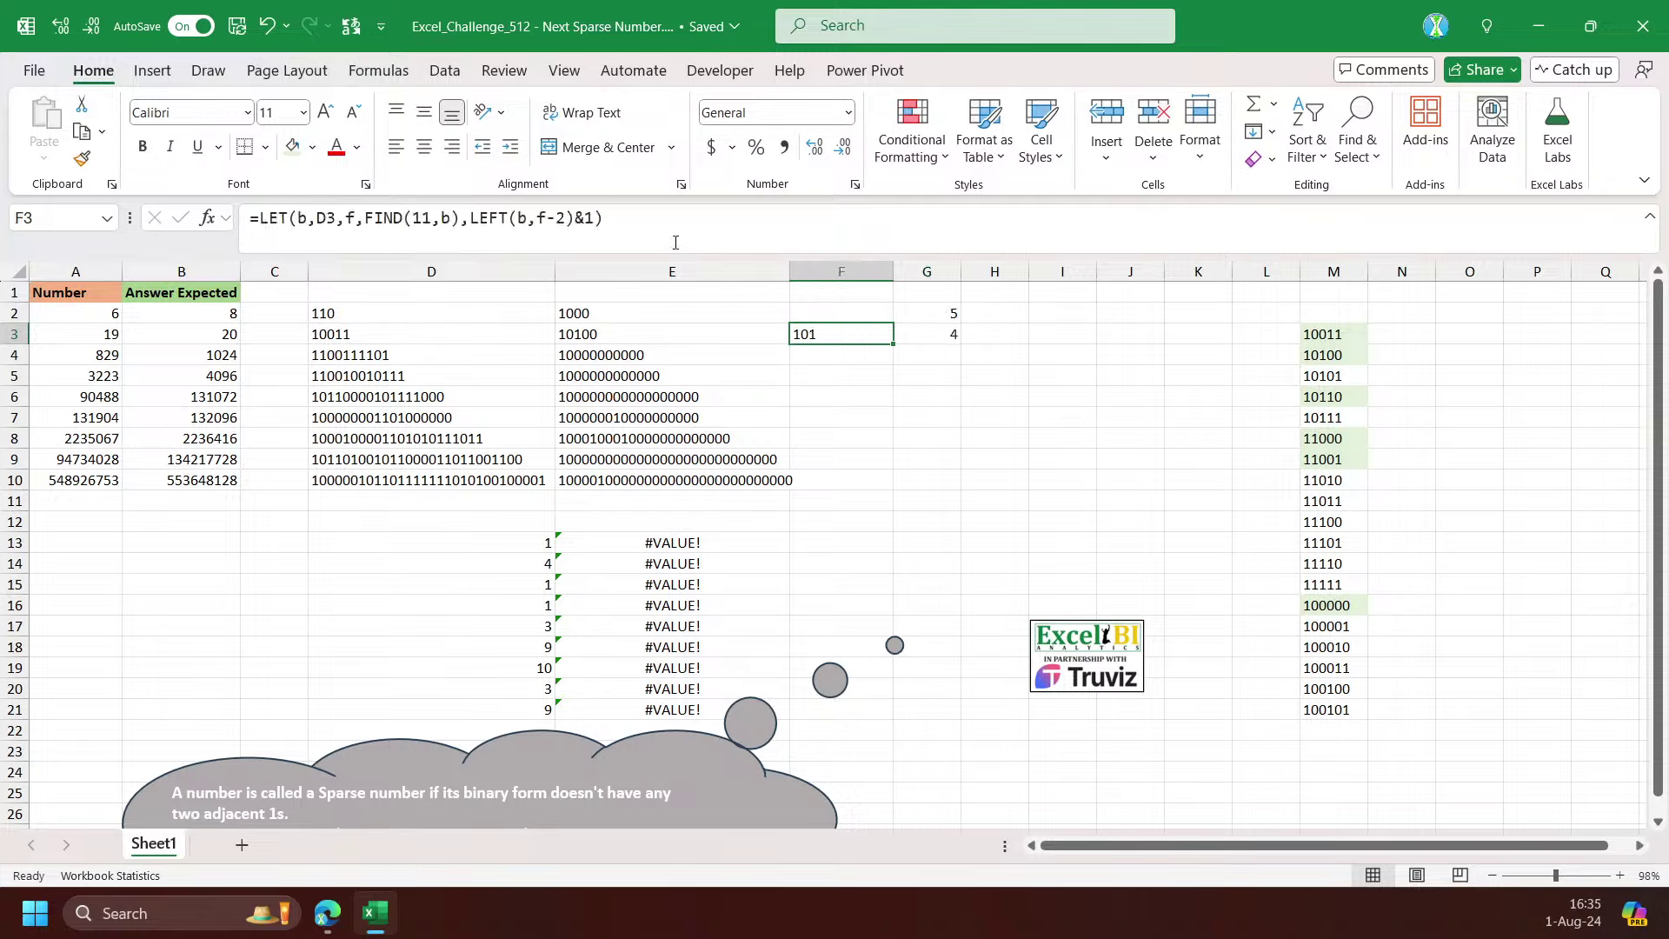
{"action": "left_click", "coordinate": [591, 223]}
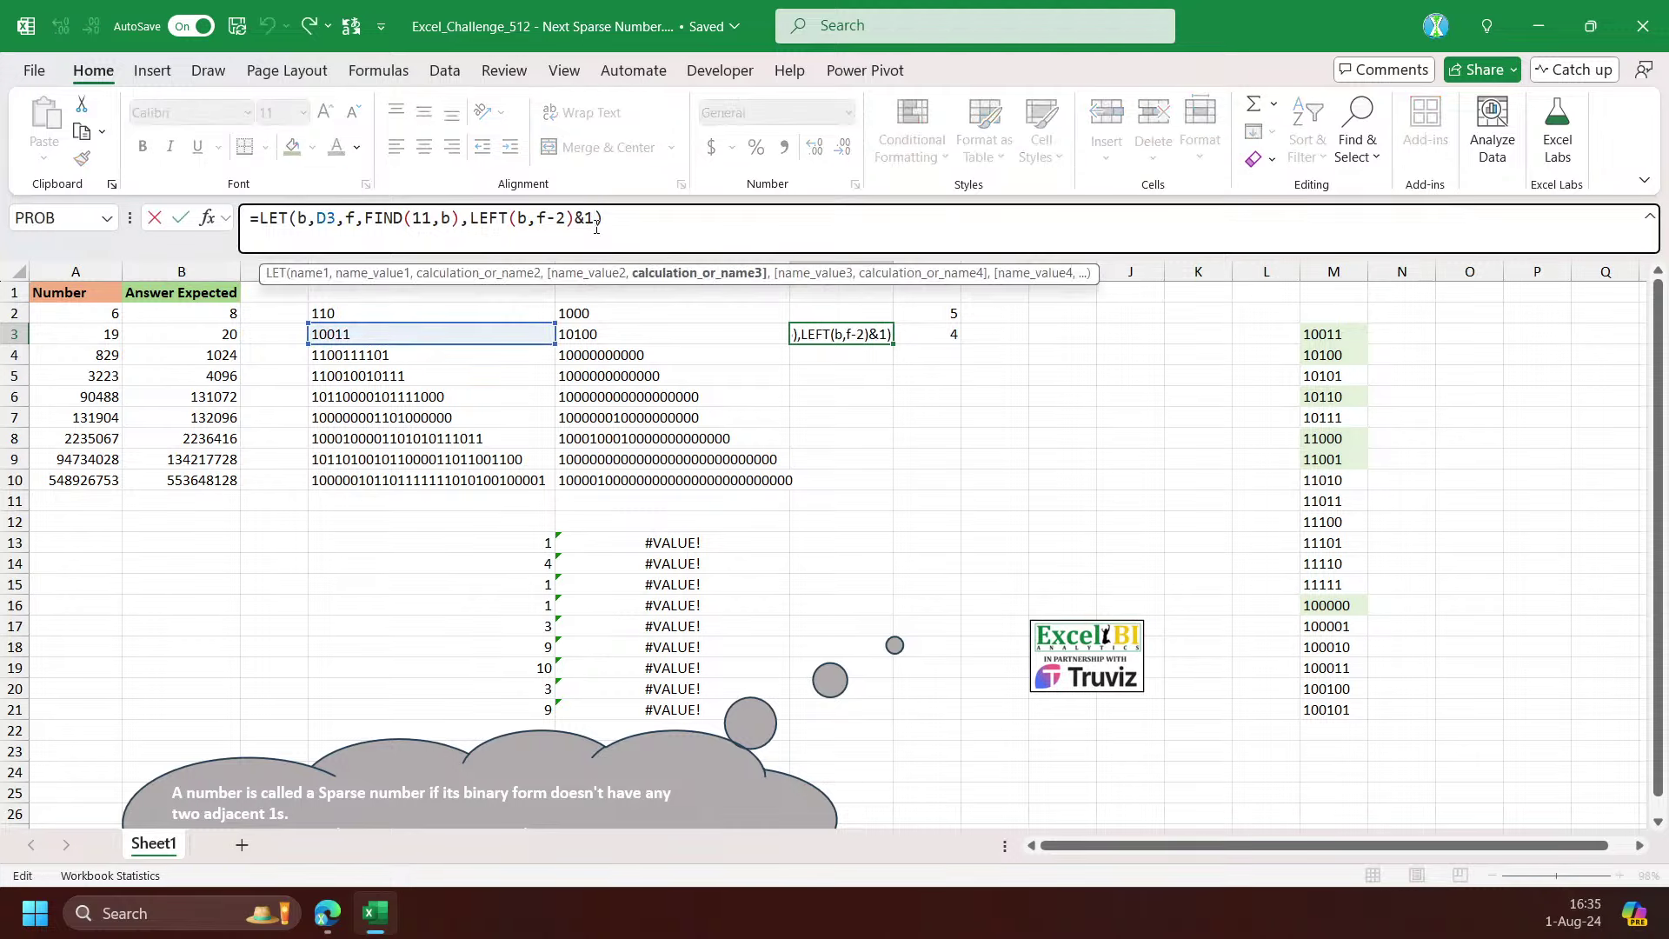
{"action": "type", "text": "*10"}
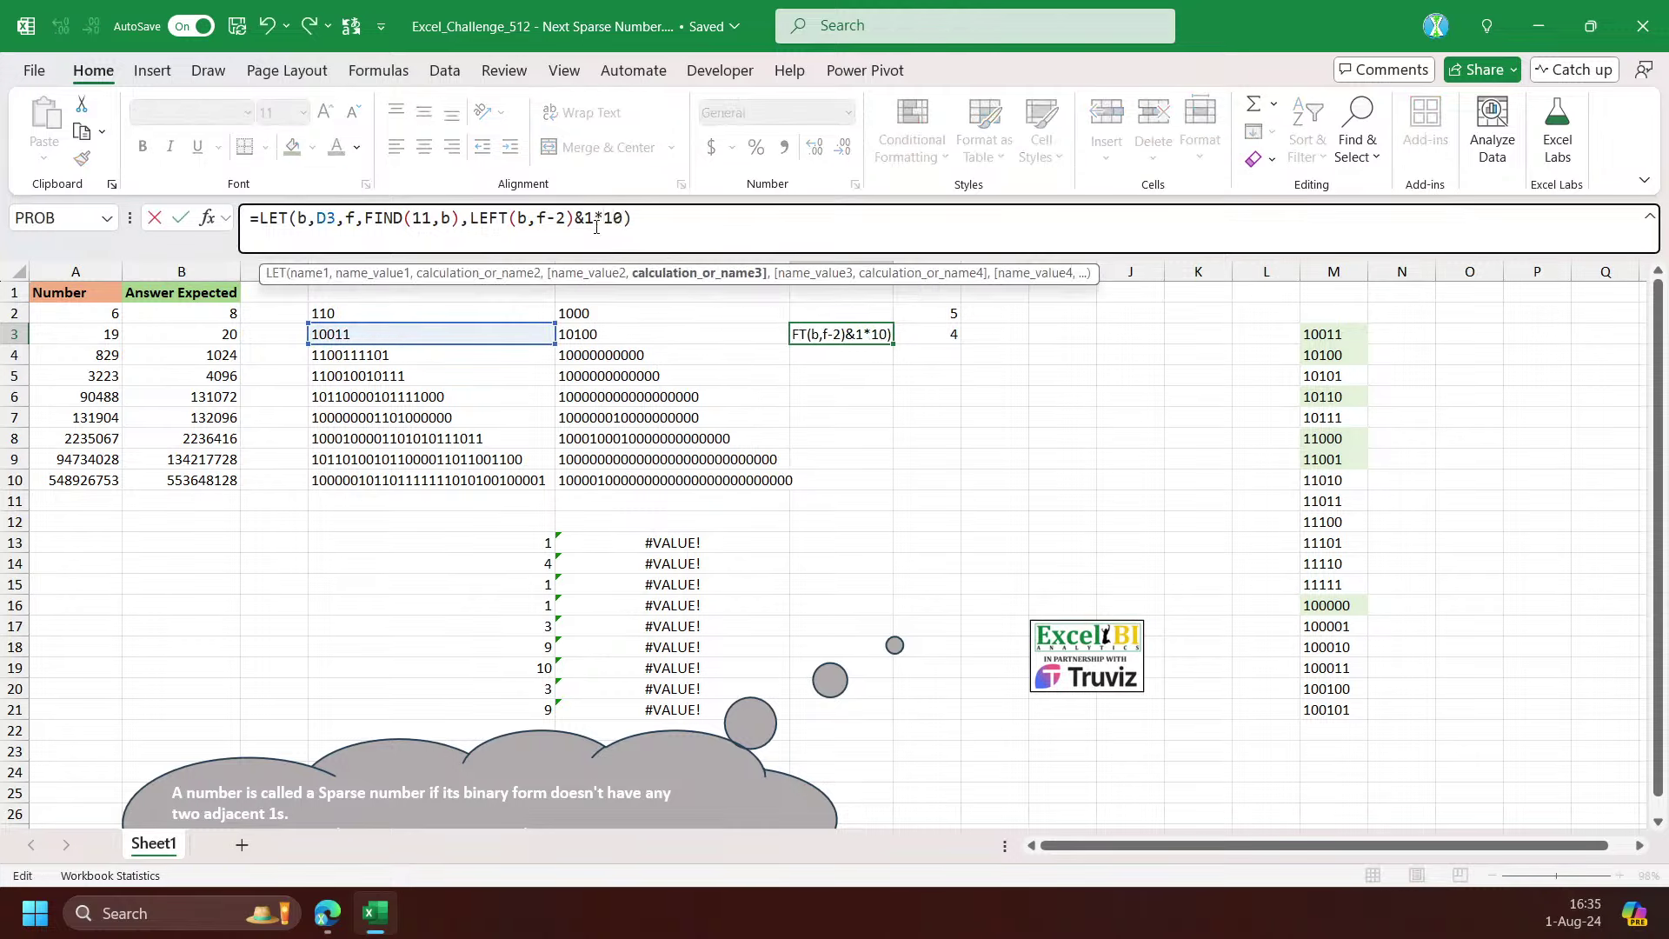
{"action": "type", "text": "^(l"}
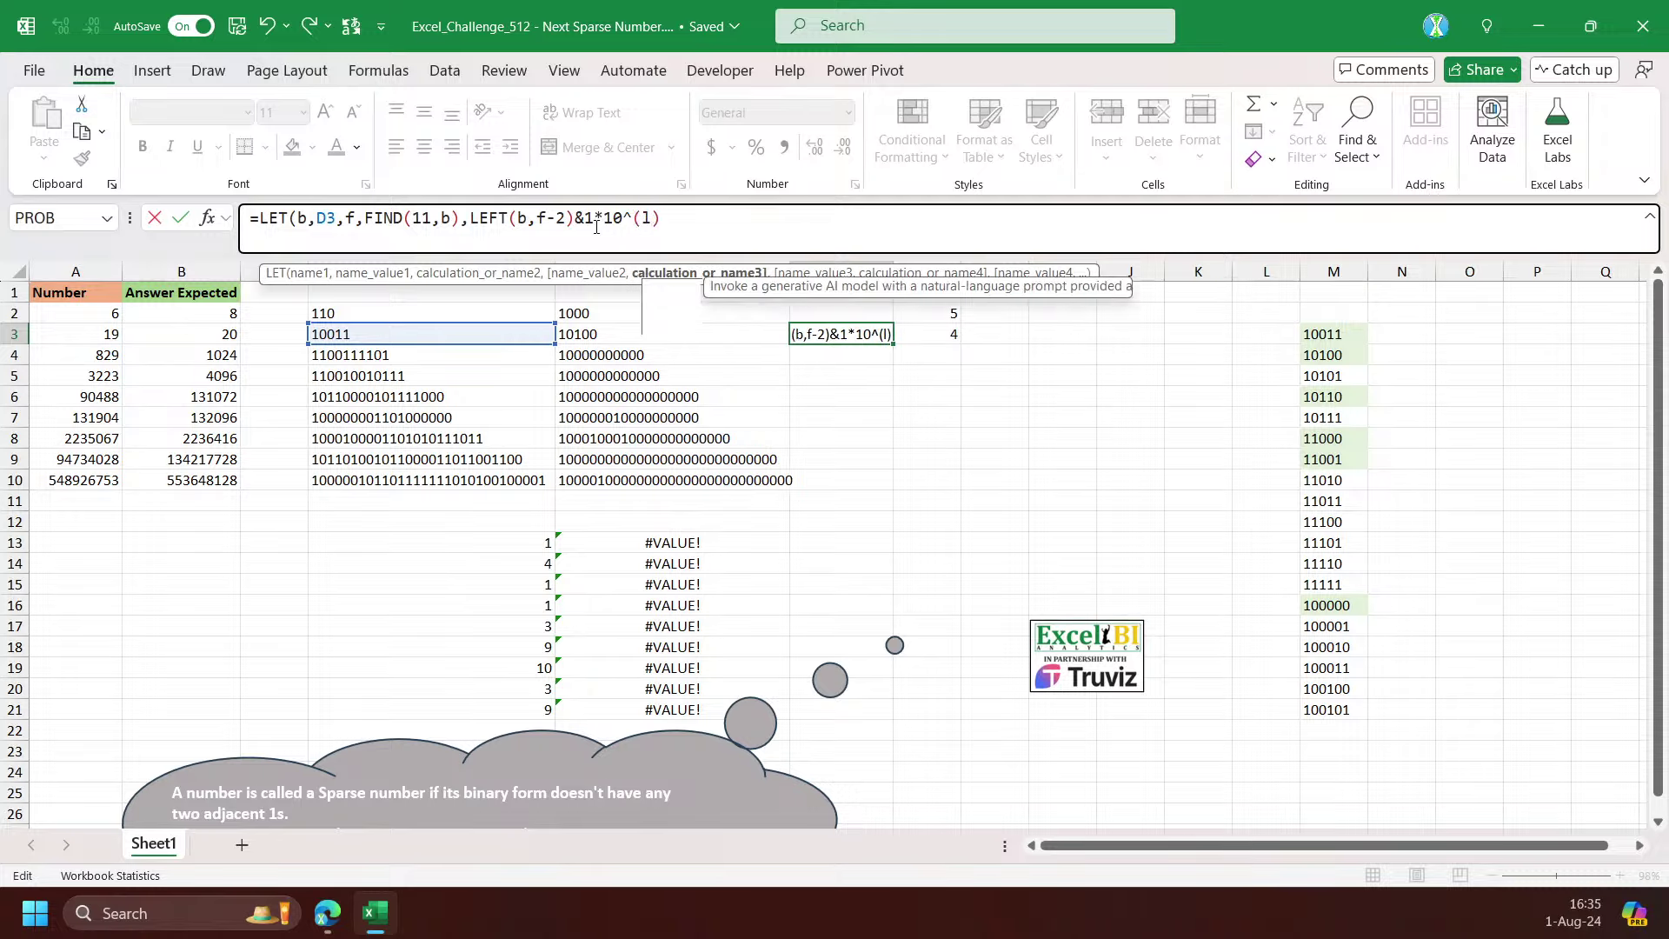
{"action": "key", "text": "Tab"}
{"action": "type", "text": "b)"}
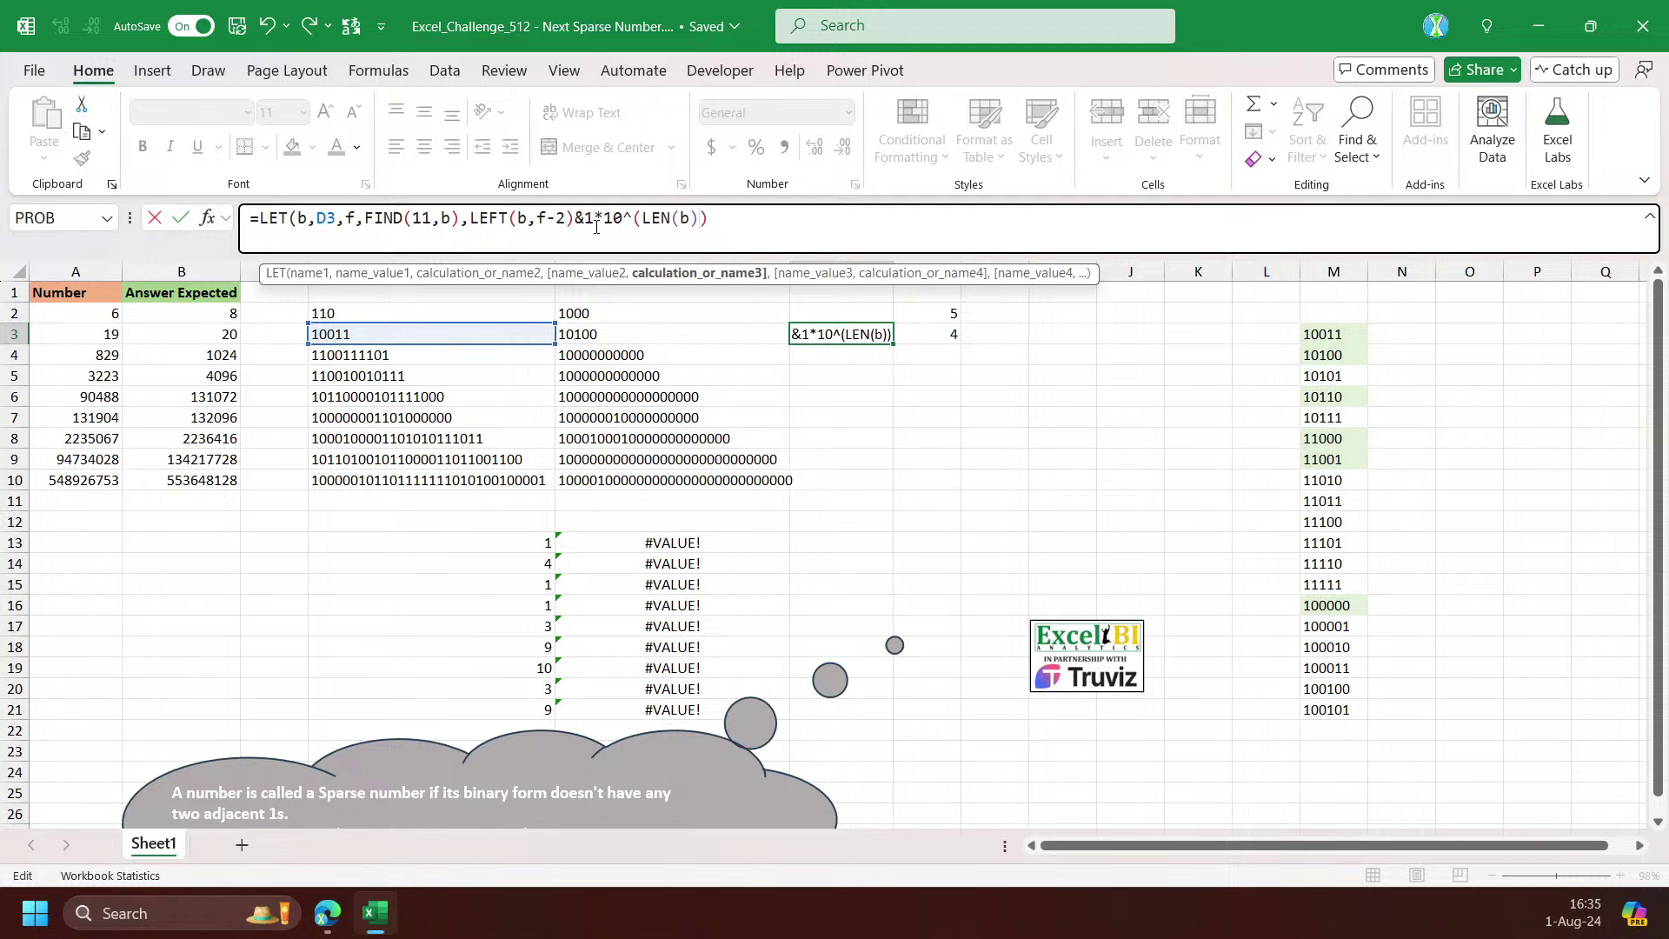
{"action": "key", "text": "Left"}
{"action": "type", "text": "-f+1"}
{"action": "key", "text": "Return"}
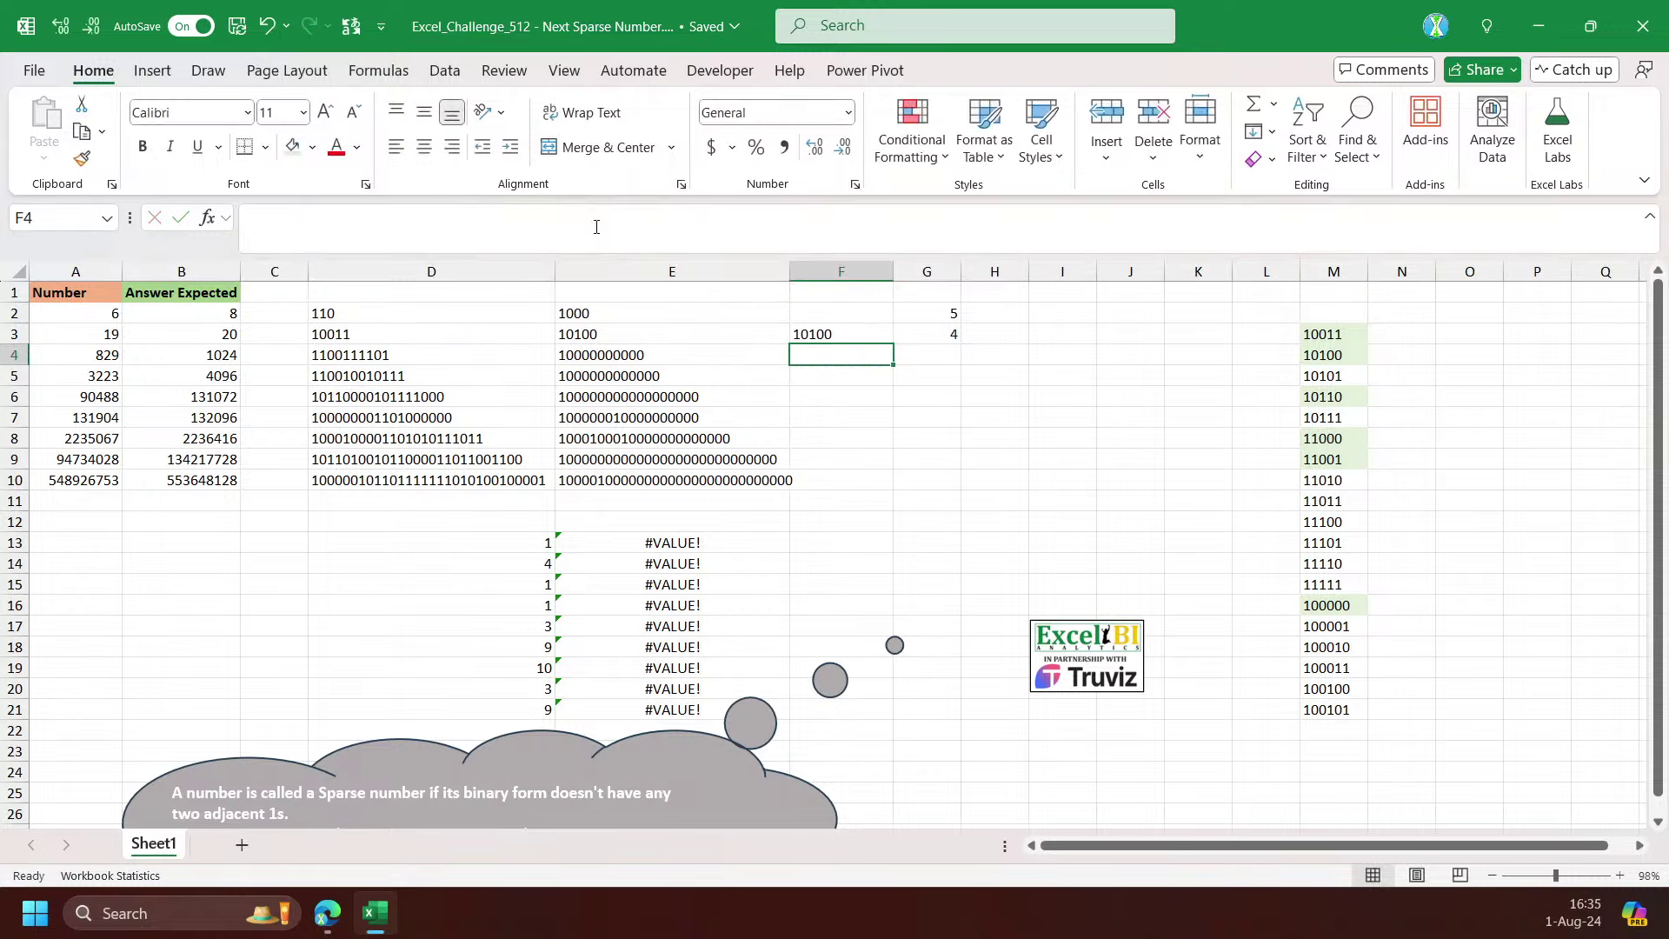
Return to F3 and reopen its formula just after the FIND part
{"action": "key", "text": "Up"}
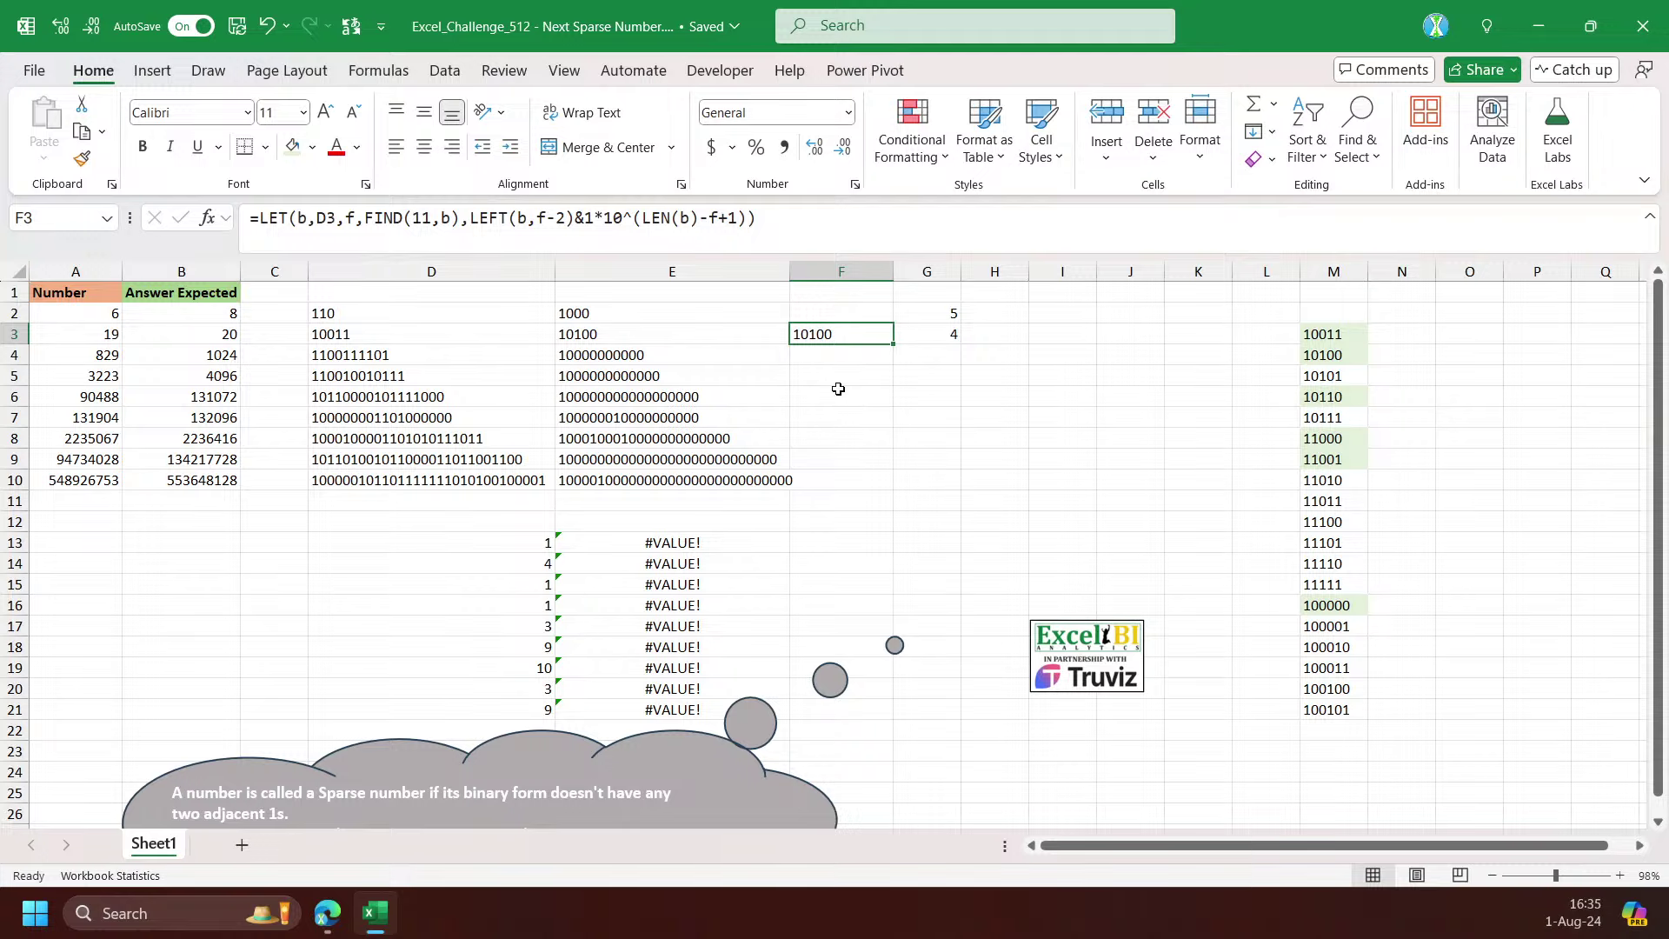
{"action": "left_click", "coordinate": [706, 233]}
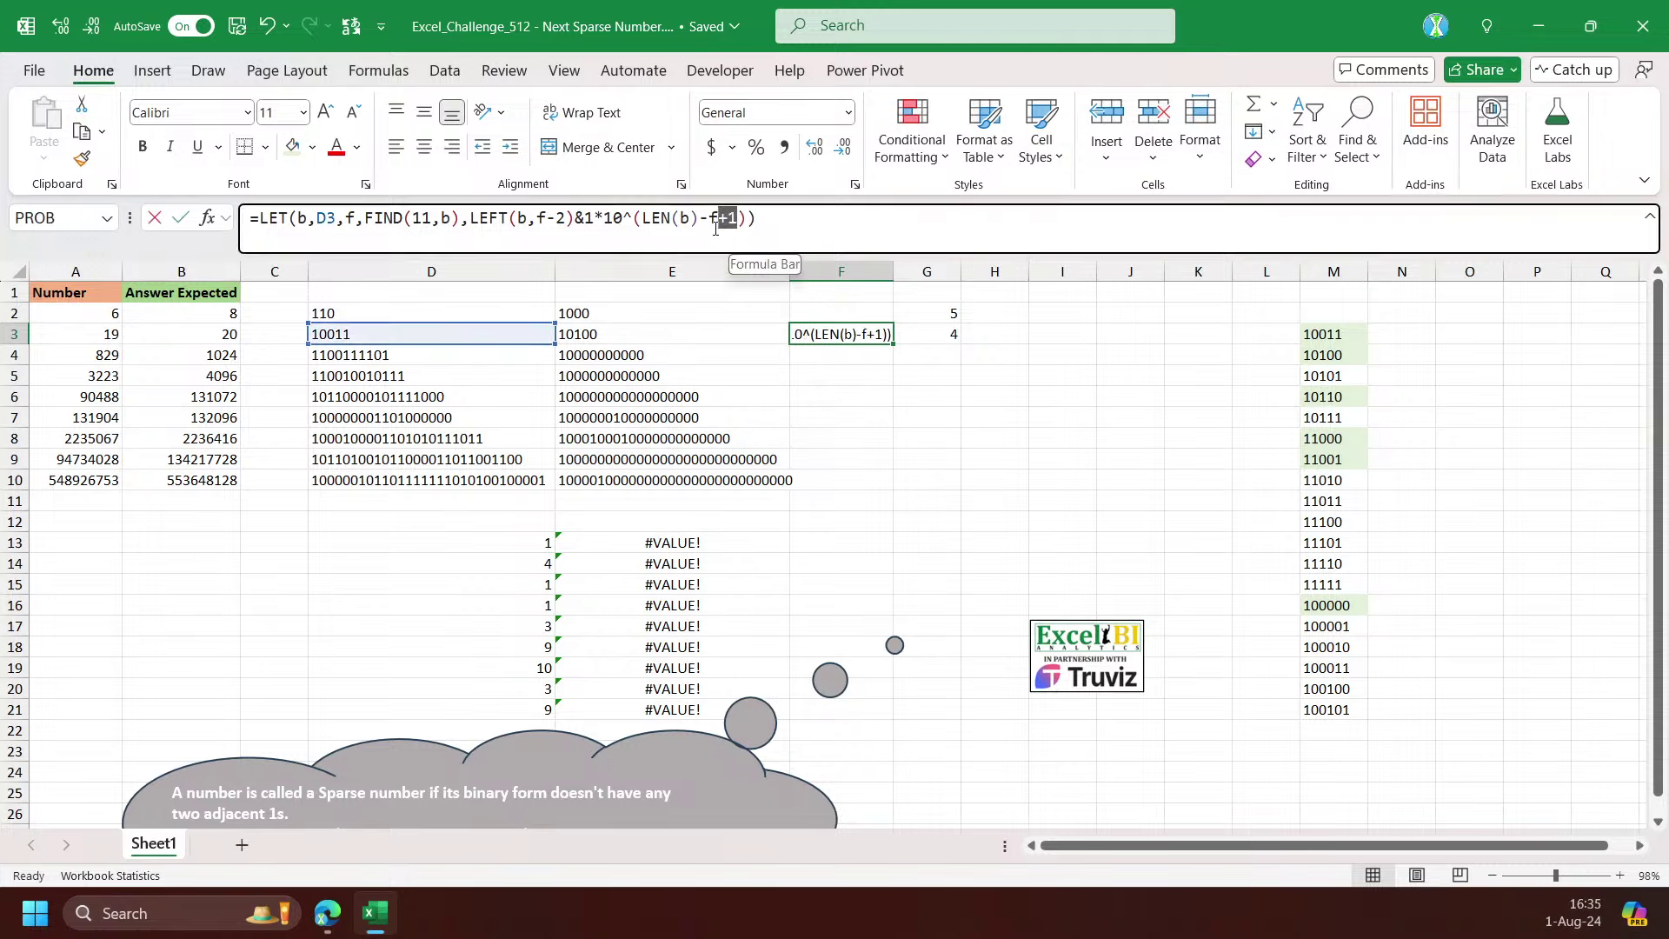
{"action": "key", "text": "Escape"}
{"action": "left_click", "coordinate": [458, 218]}
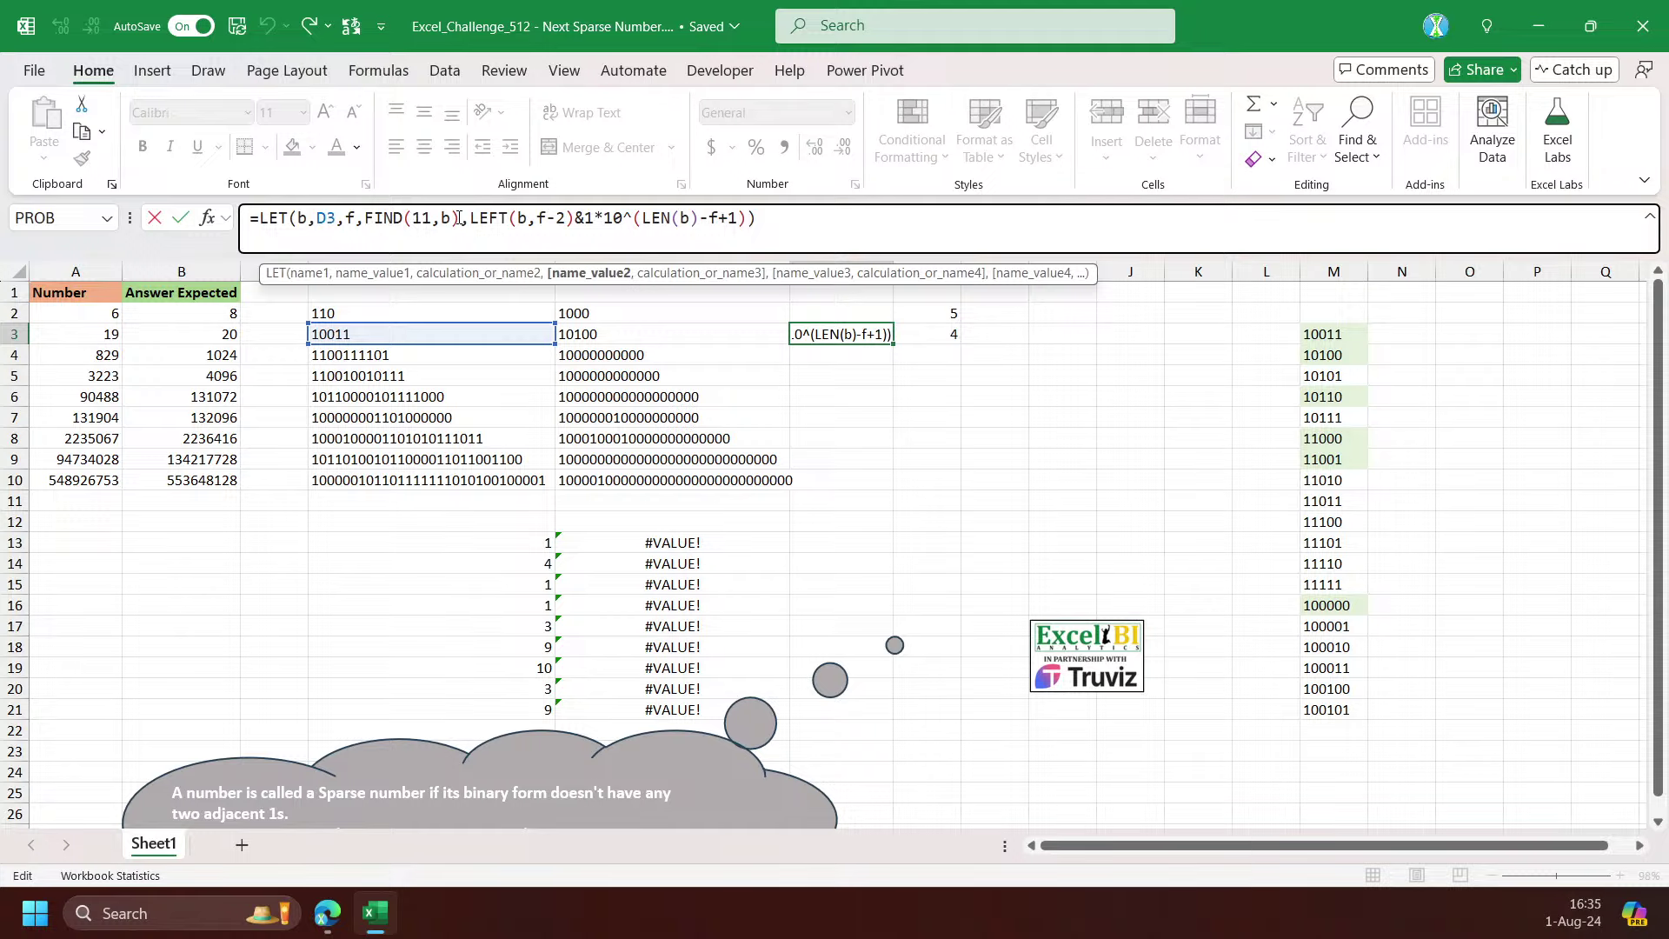
Discard the trial -1 edit and fill F3's formula down through F7
{"action": "type", "text": "-1"}
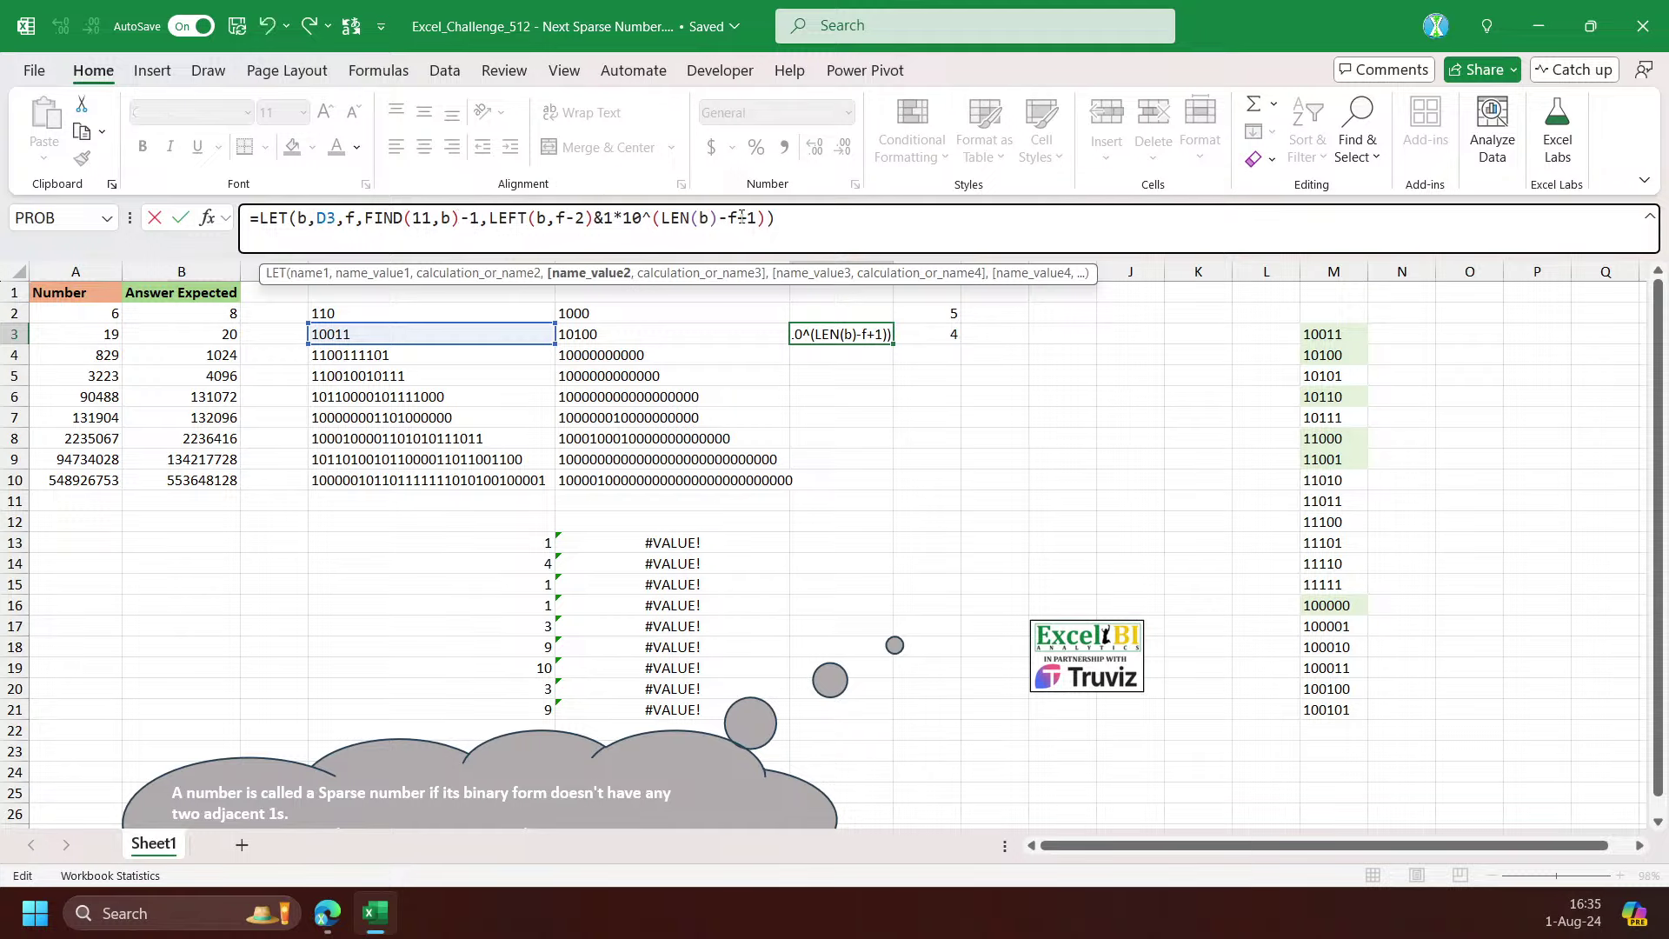
{"action": "key", "text": "Escape"}
{"action": "left_click_drag", "start_coordinate": [918, 342], "coordinate": [887, 422]}
{"action": "left_click", "coordinate": [869, 335]}
{"action": "double_click", "coordinate": [851, 355]}
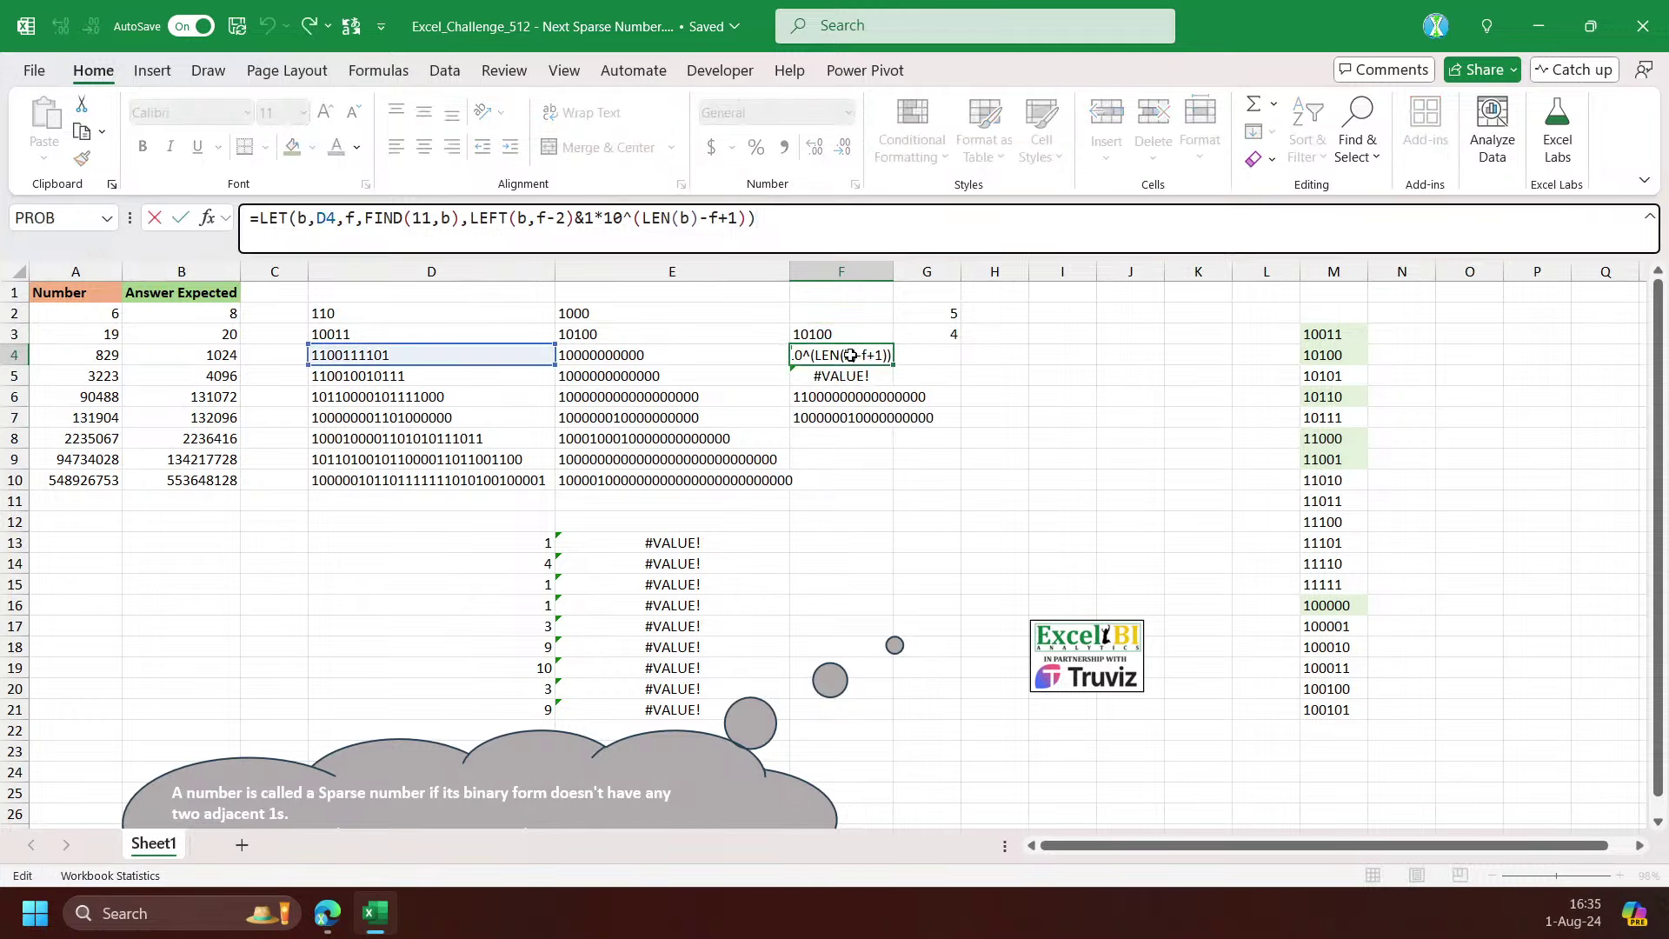
{"action": "key", "text": "Escape"}
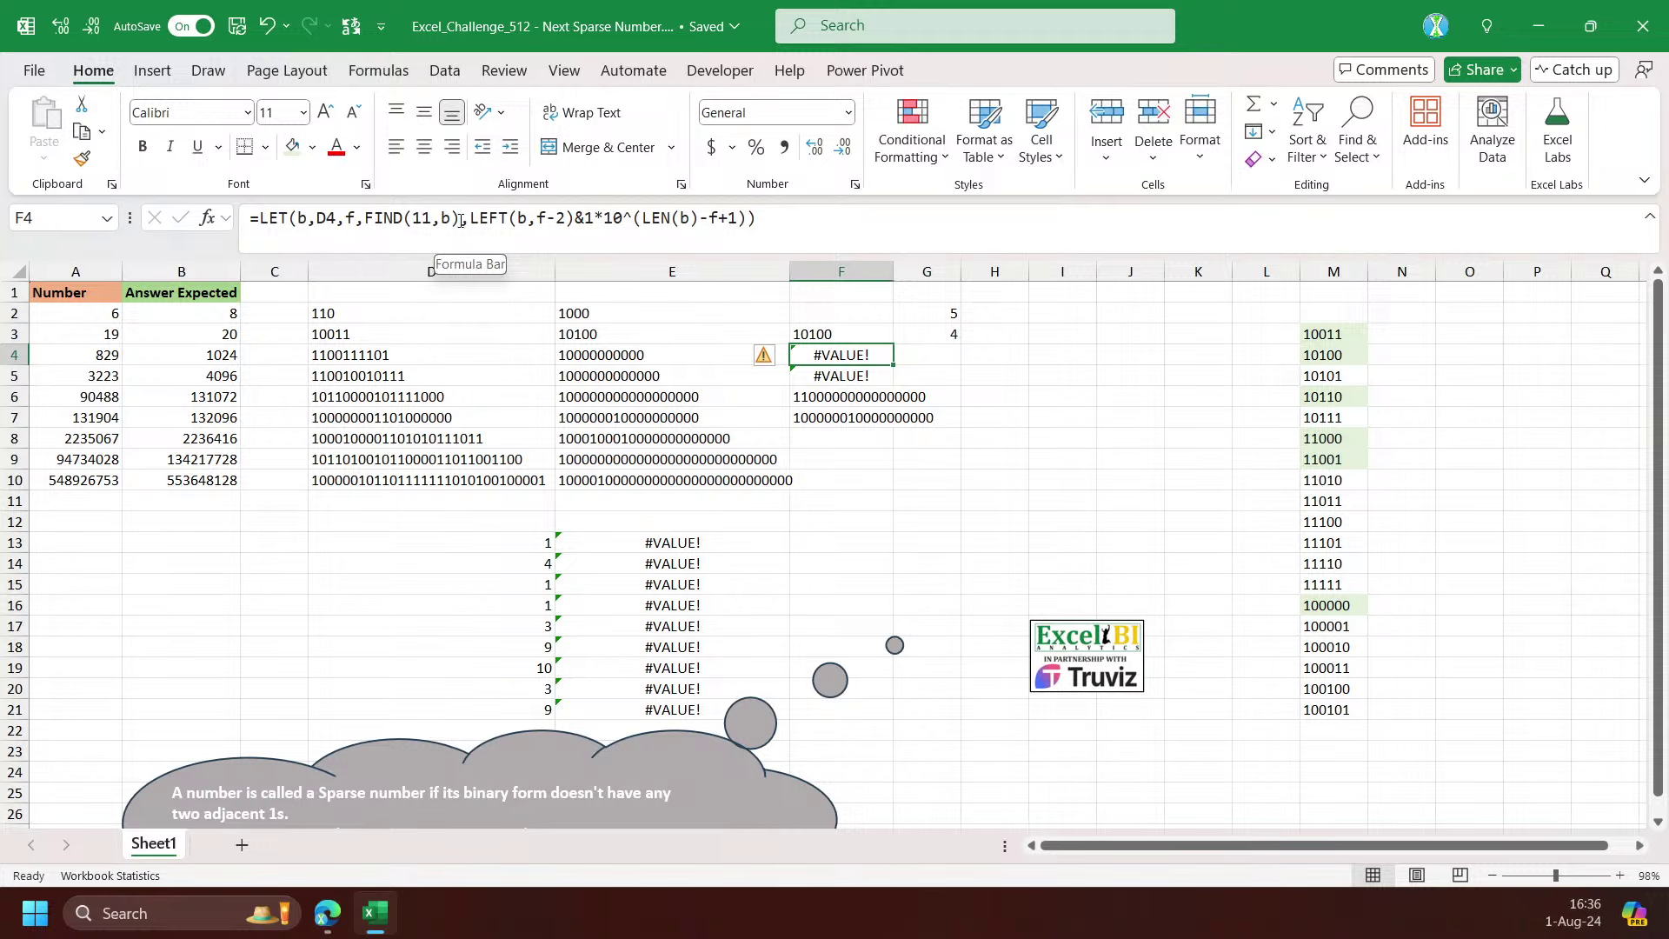
Paste the LET/FIND start of F4's formula into G4, ending with ,f to show the 11's position
{"action": "left_click_drag", "start_coordinate": [253, 218], "coordinate": [456, 217]}
{"action": "key", "text": "ctrl+c"}
{"action": "key", "text": "Escape"}
{"action": "key", "text": "Right"}
{"action": "left_click", "coordinate": [575, 208]}
{"action": "key", "text": "ctrl+v"}
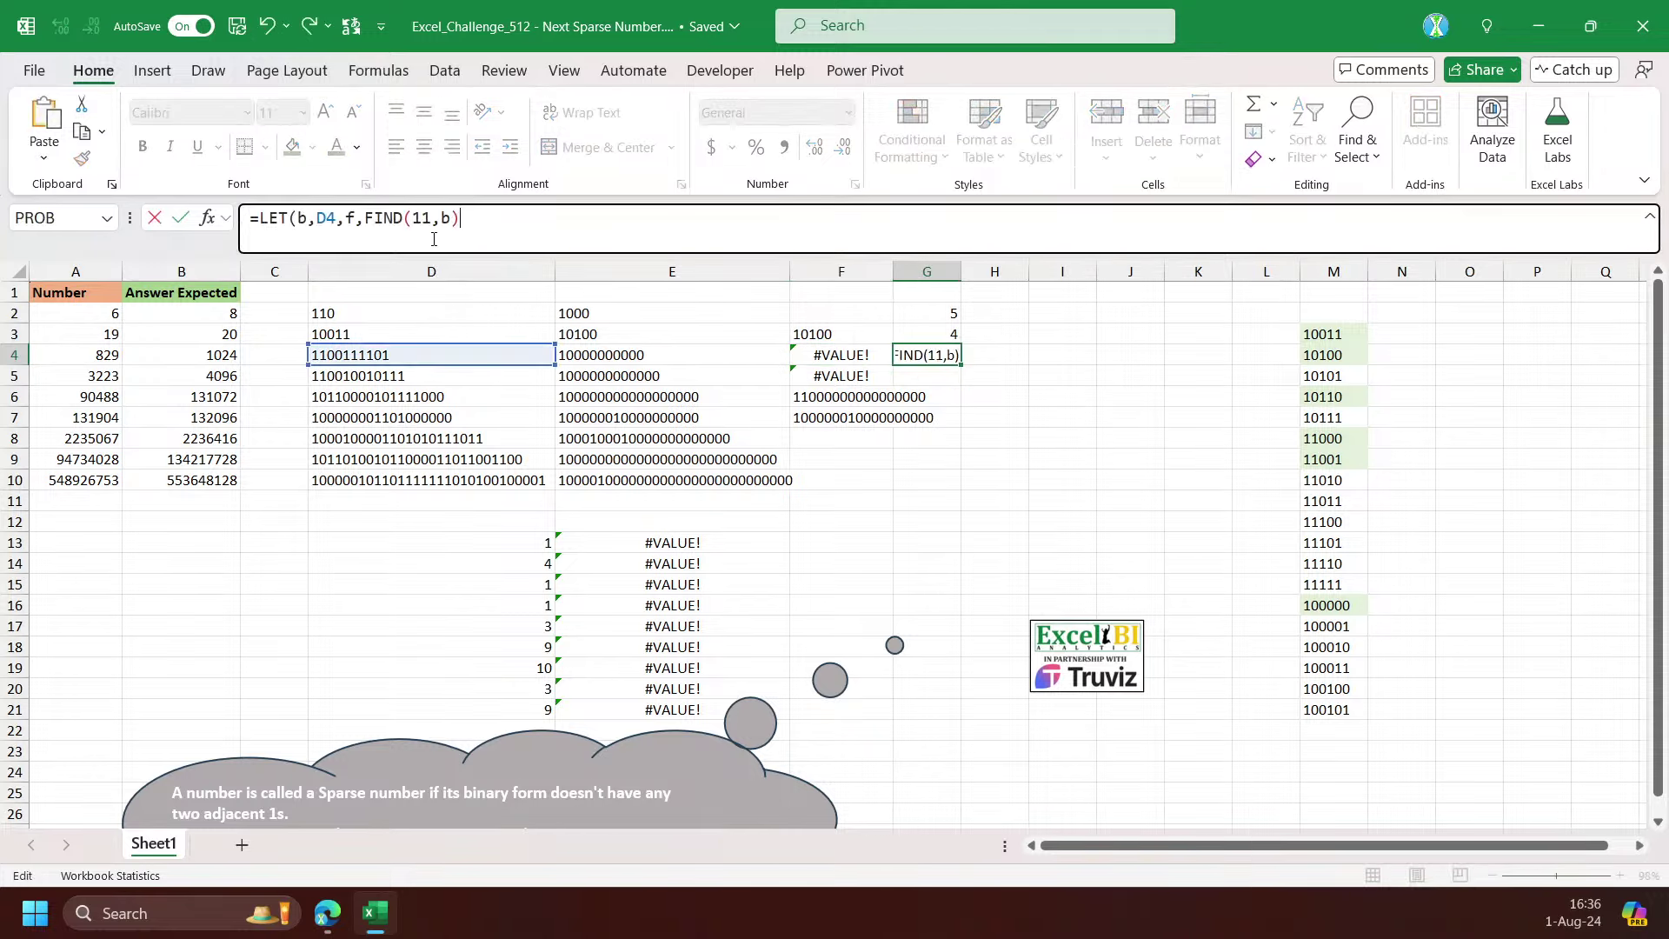
{"action": "type", "text": ",f"}
{"action": "key", "text": "Return"}
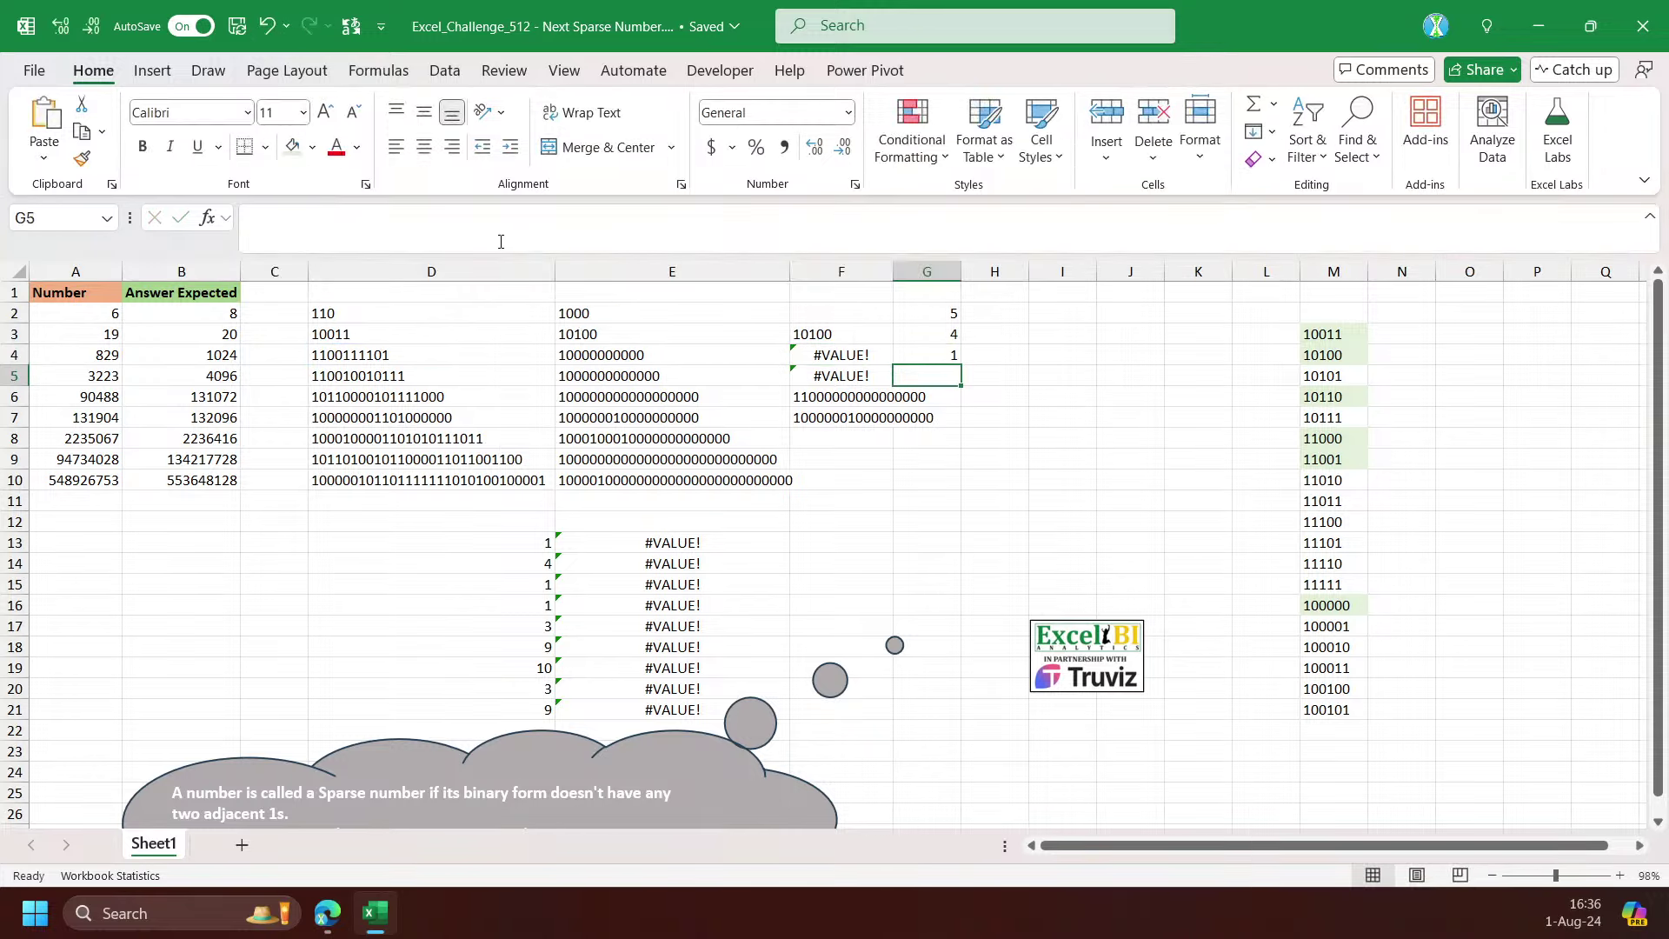
{"action": "key", "text": "Up"}
Change G4's test formula to return f-2 instead of f
{"action": "left_click", "coordinate": [856, 354]}
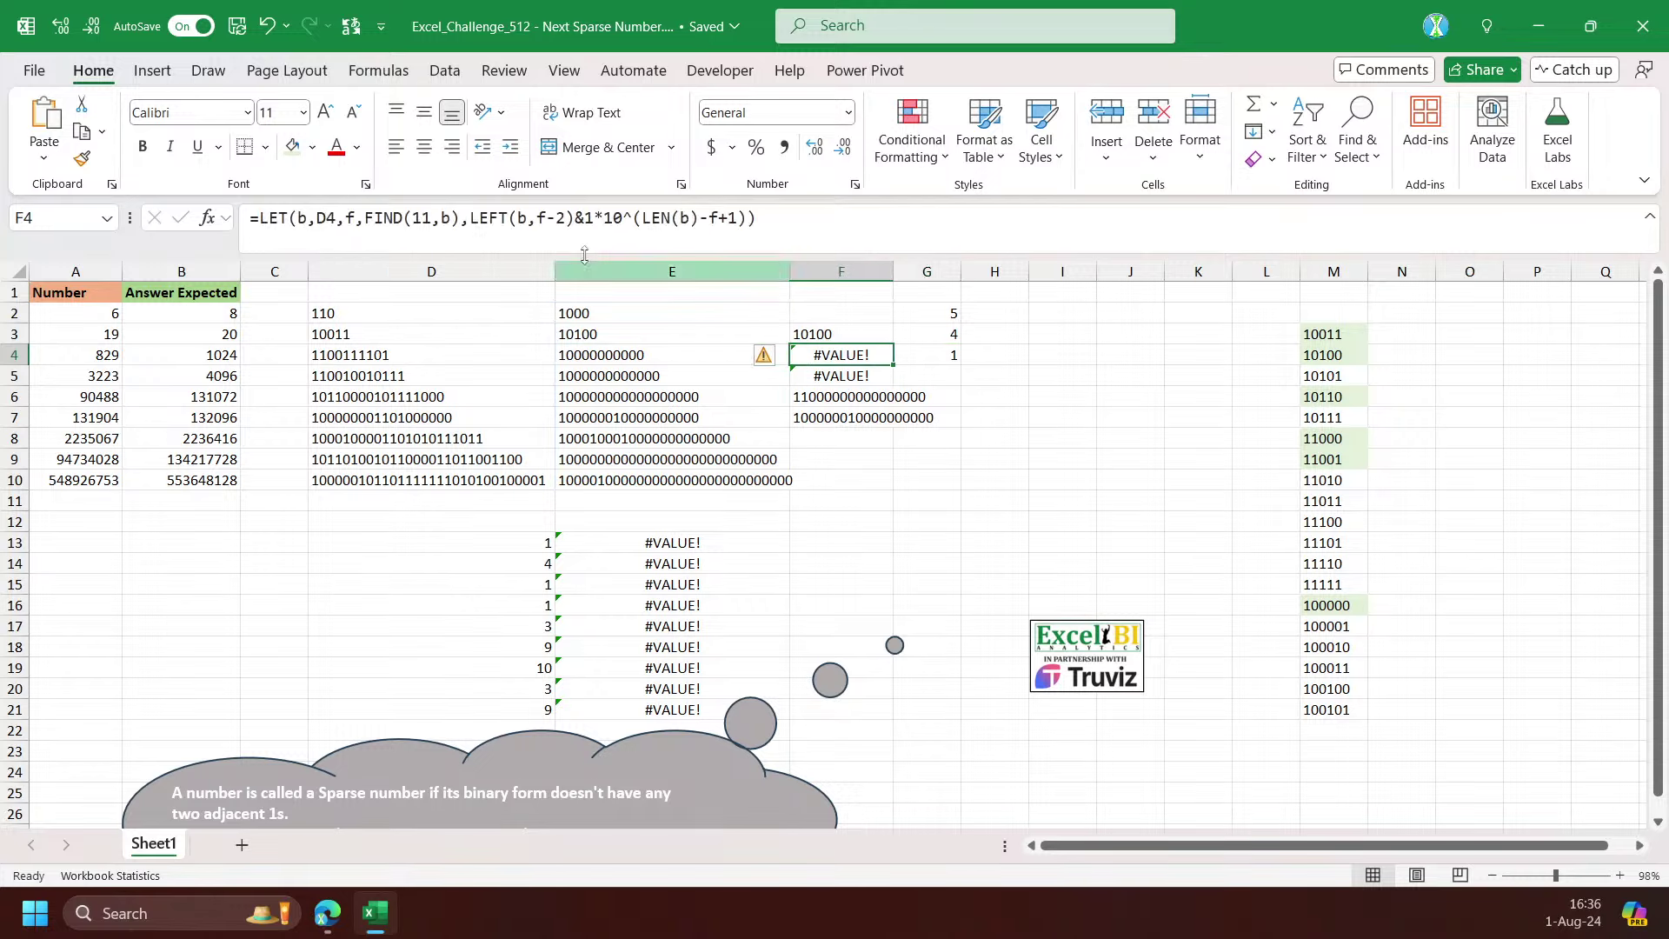
{"action": "left_click", "coordinate": [489, 219]}
{"action": "left_click_drag", "start_coordinate": [573, 220], "coordinate": [536, 220]}
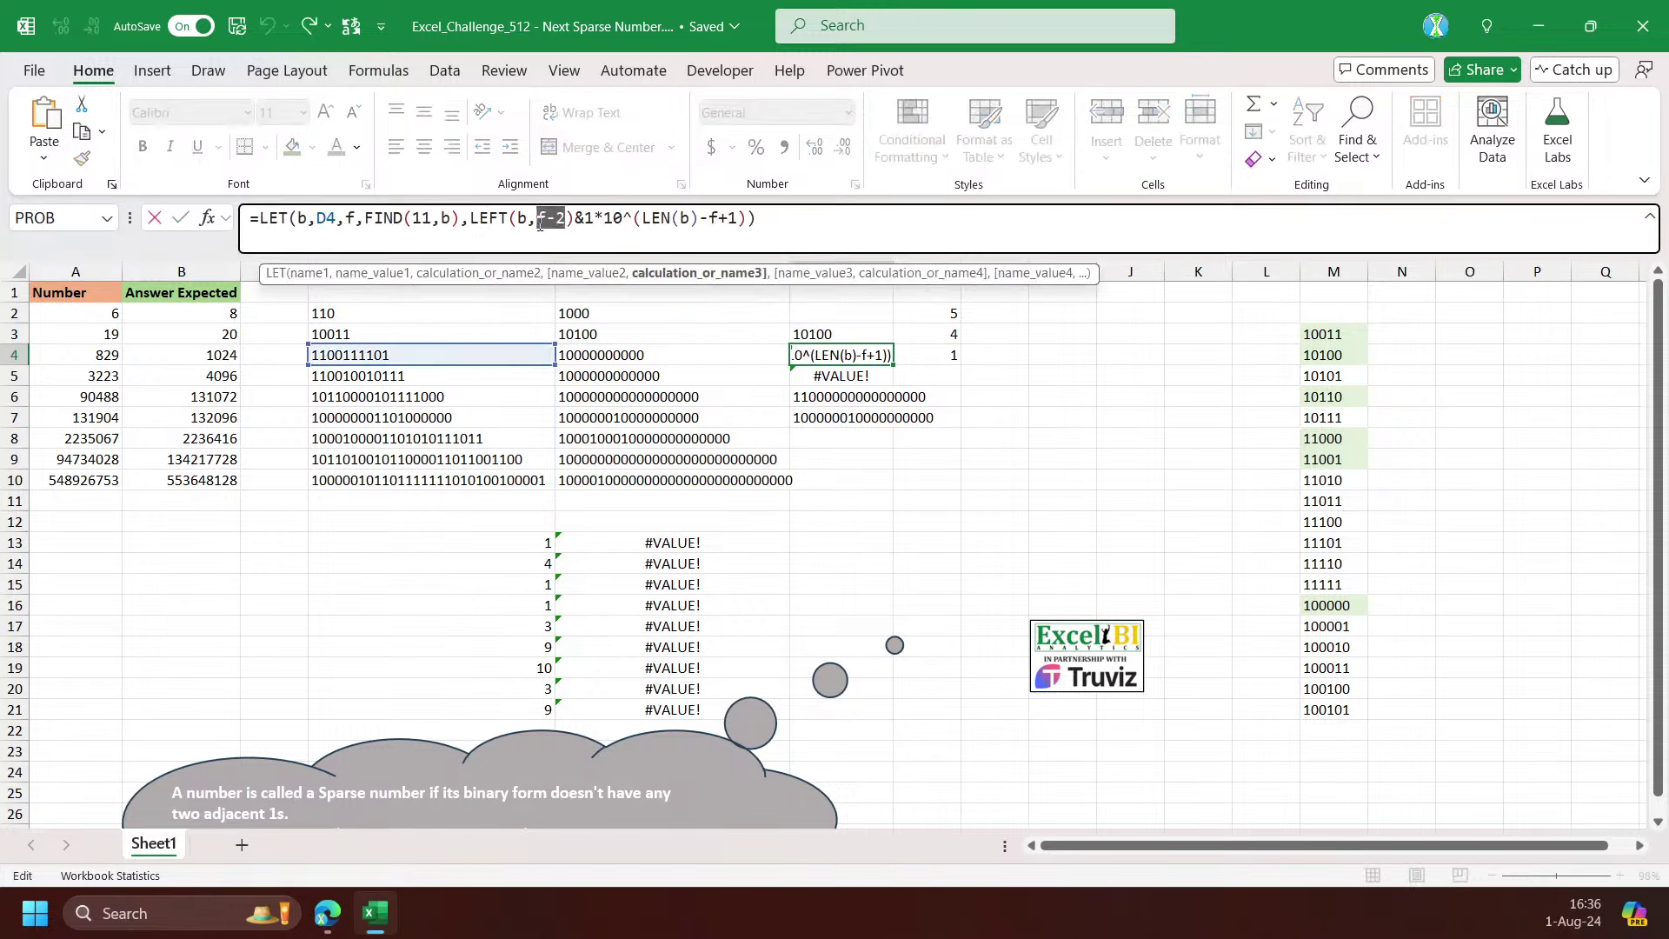
{"action": "key", "text": "Escape"}
{"action": "left_click", "coordinate": [923, 356]}
{"action": "left_click", "coordinate": [481, 217]}
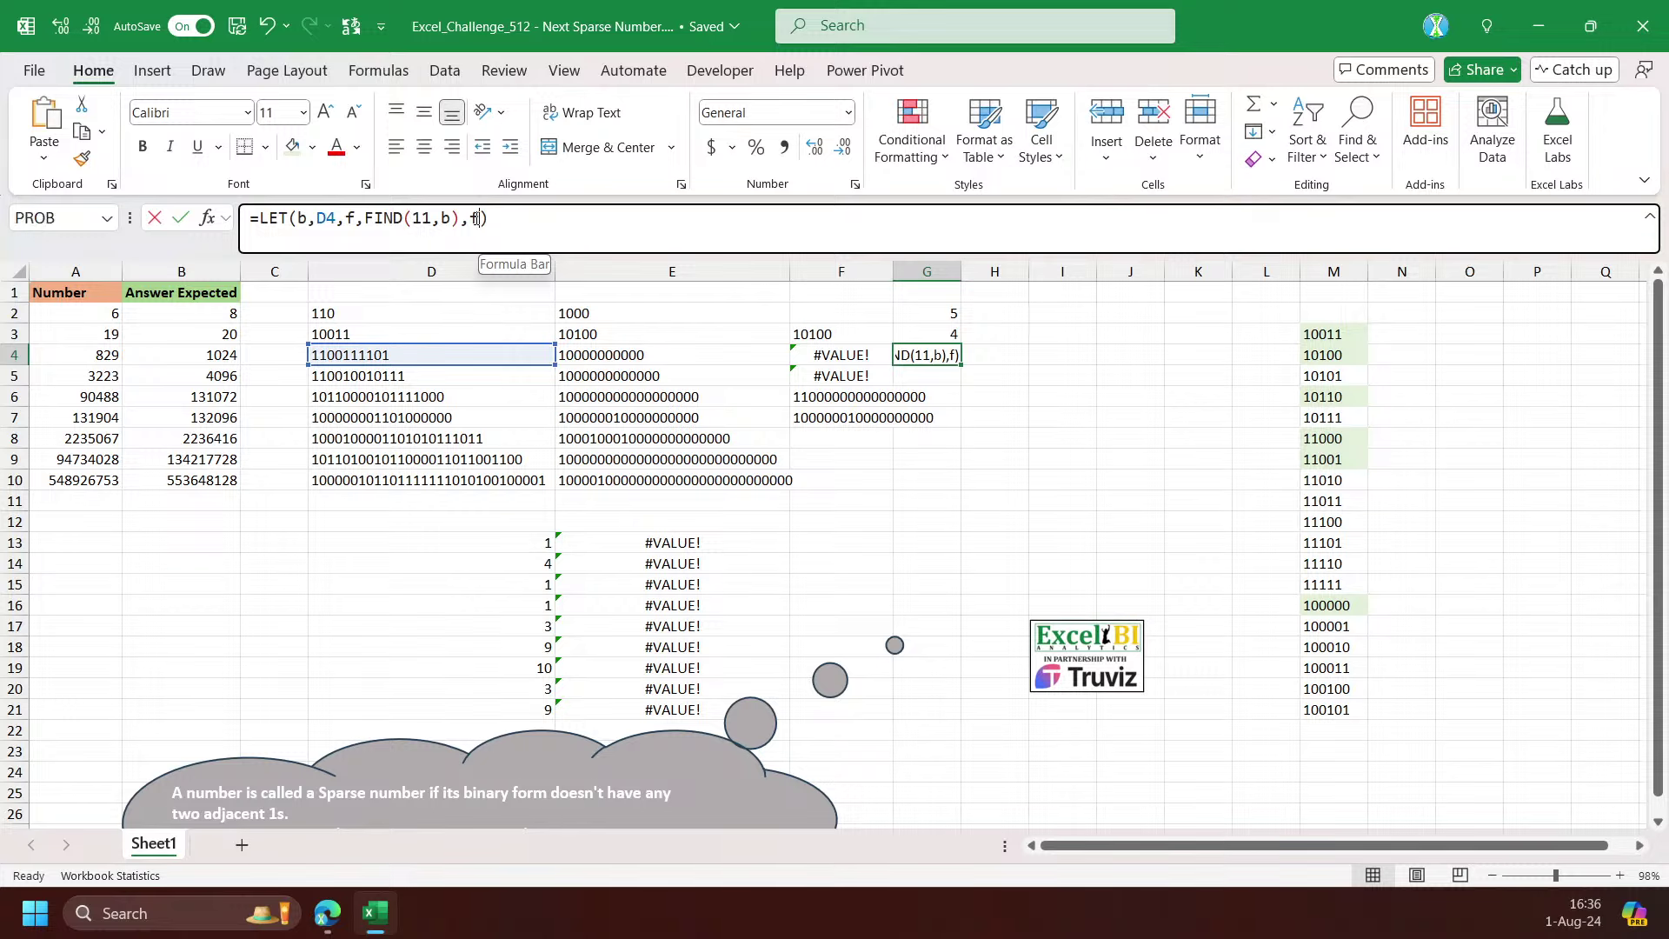
{"action": "type", "text": "-2"}
{"action": "key", "text": "Return"}
Compare G4's -1 result with F4's #VALUE! formula
{"action": "left_click", "coordinate": [946, 354]}
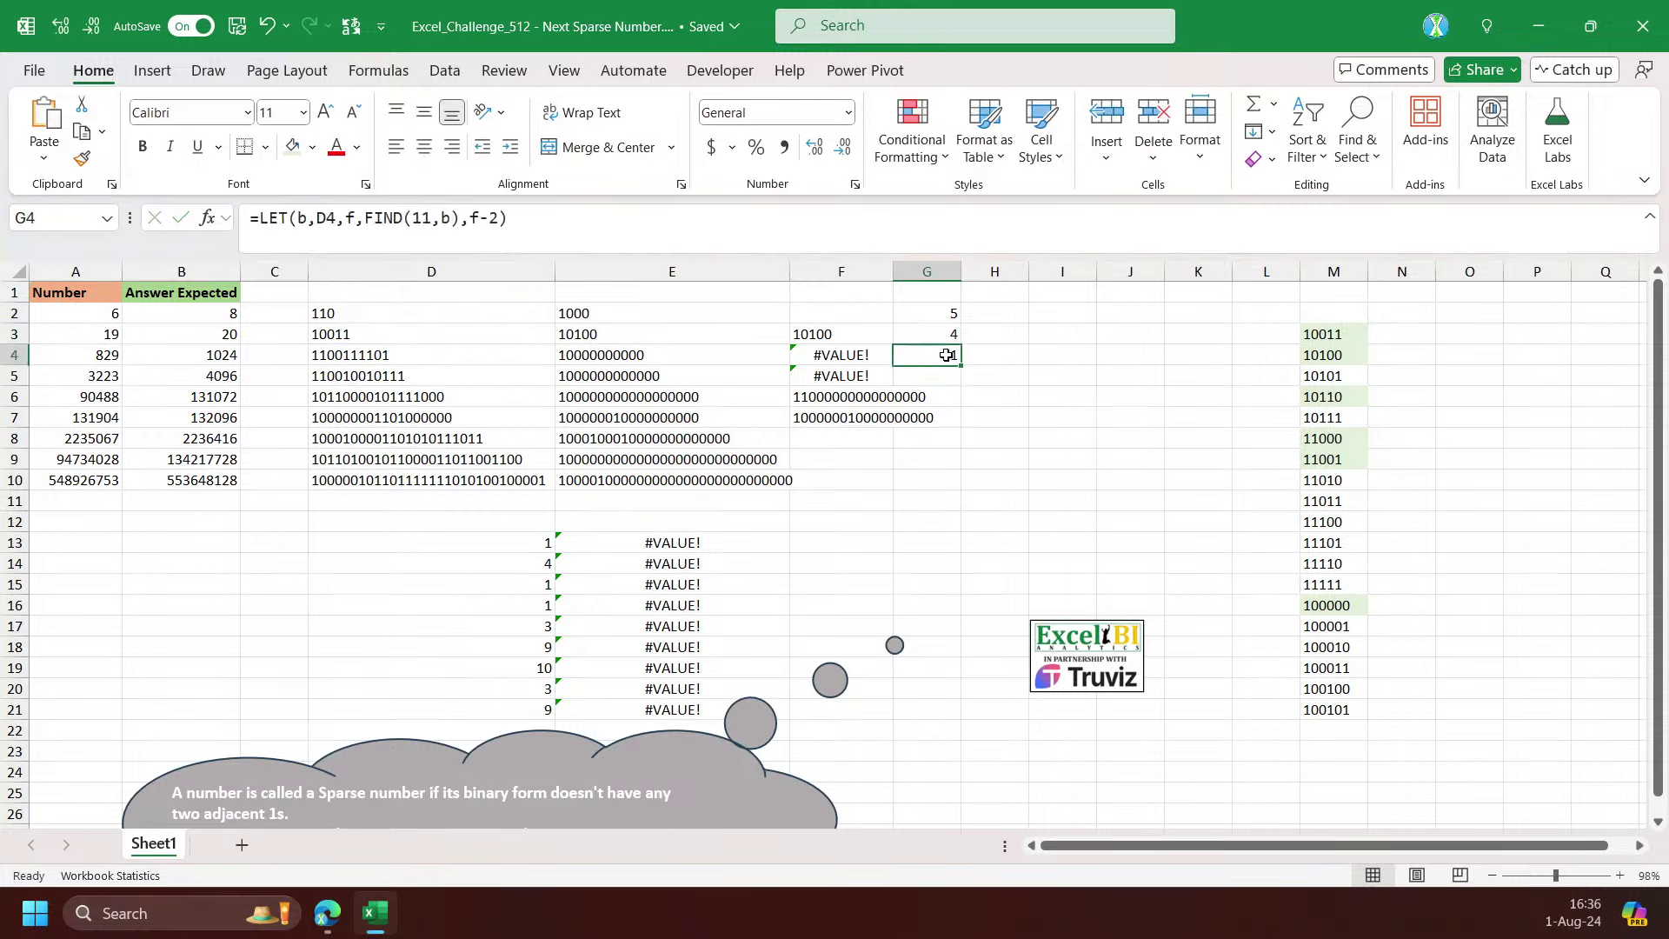
{"action": "left_click", "coordinate": [849, 355]}
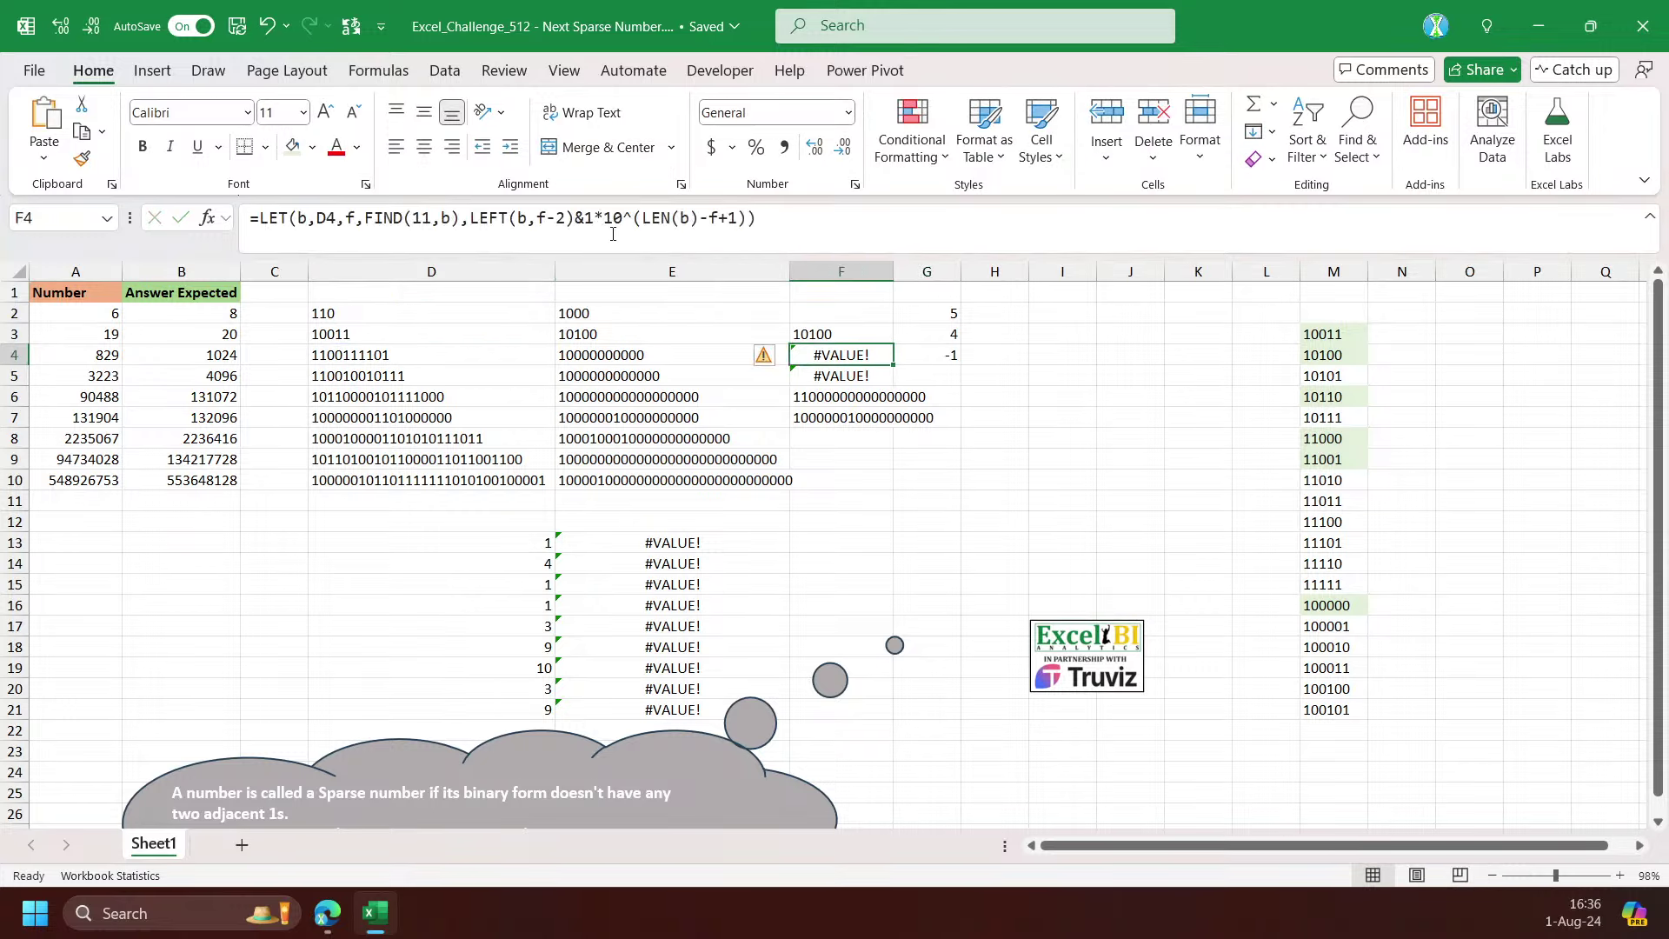
{"action": "left_click", "coordinate": [948, 356]}
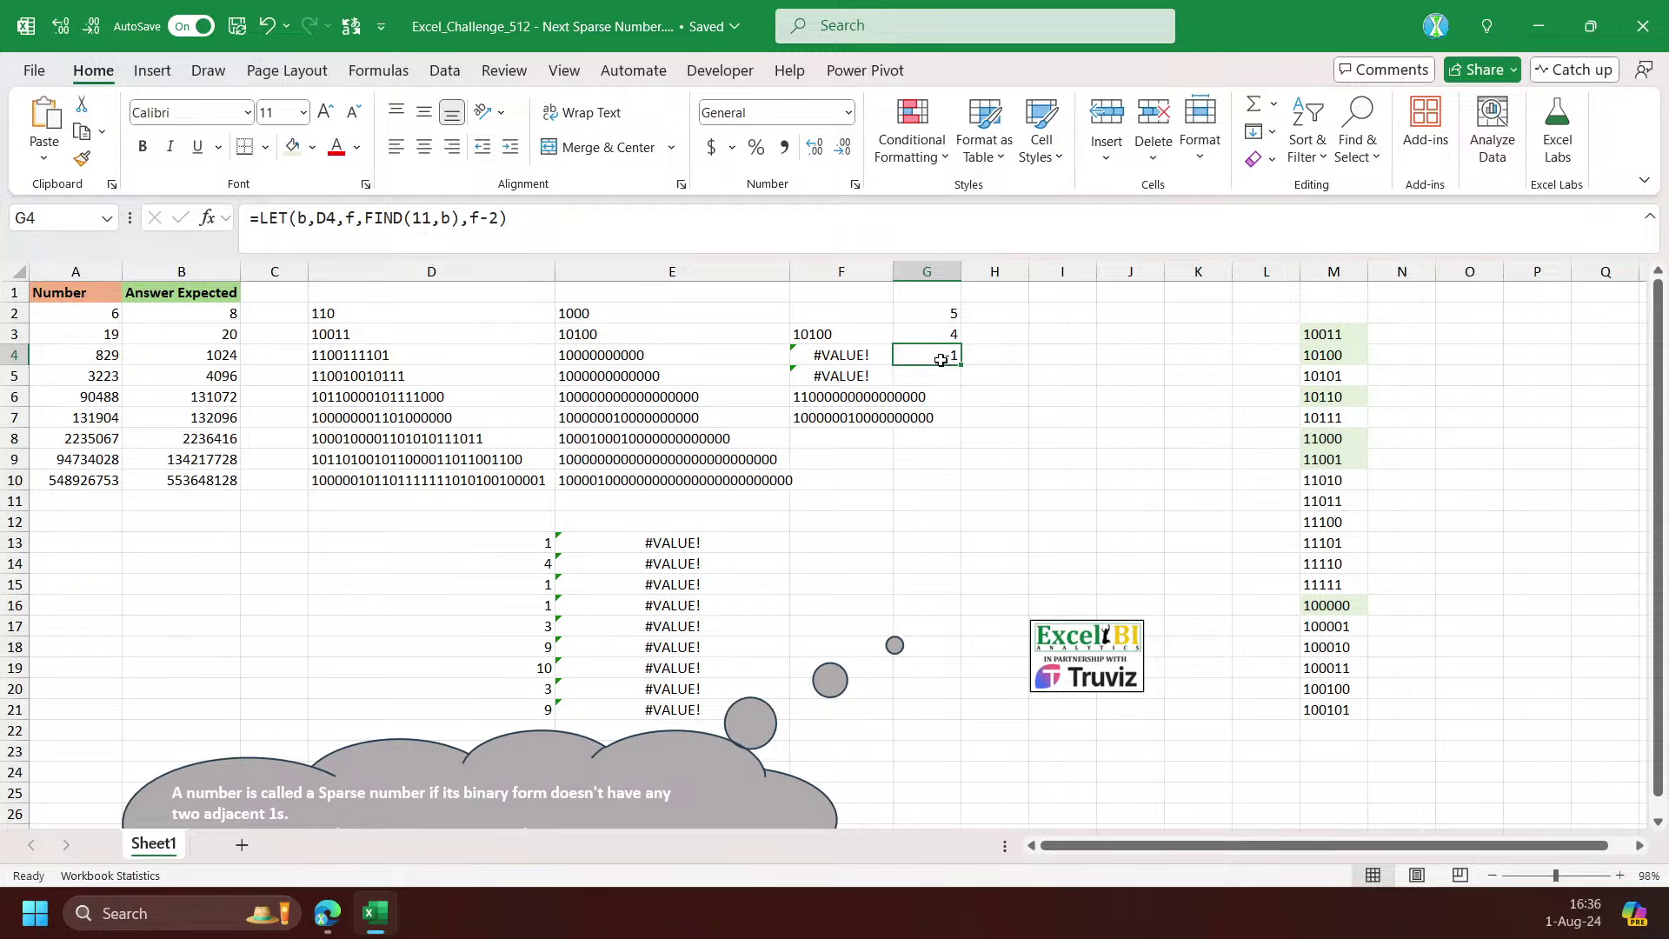
{"action": "left_click", "coordinate": [842, 355]}
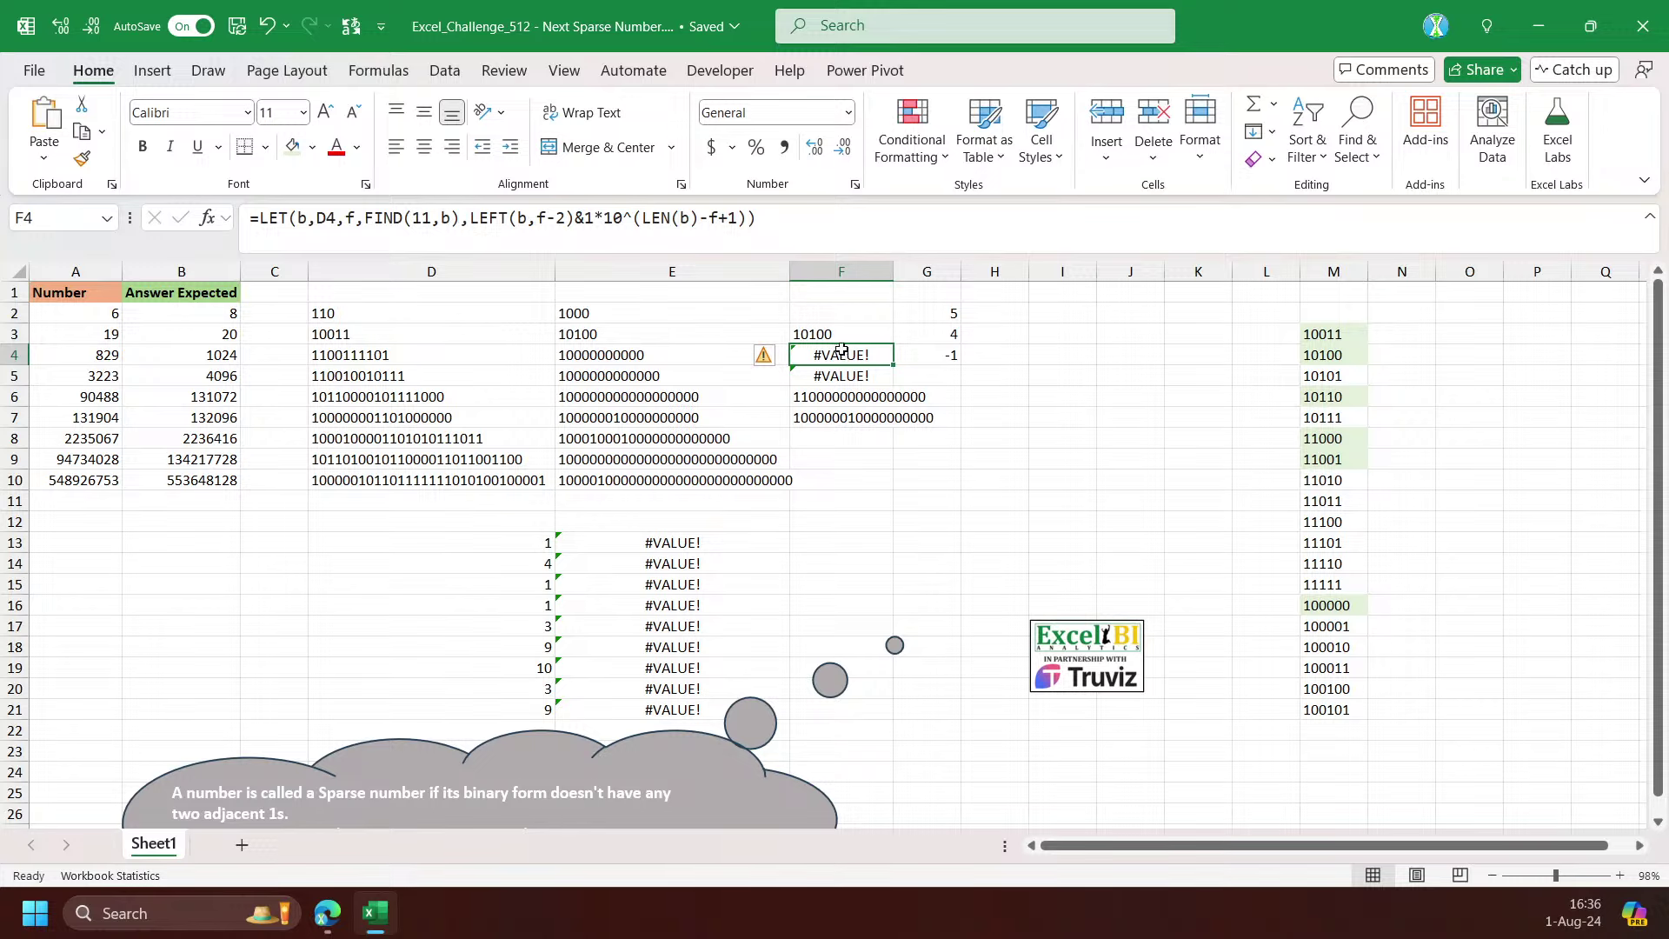
Wrap LEFT(b,f-2) in F4's formula with IFERROR(...,"") so errors give an empty prefix
{"action": "left_click", "coordinate": [469, 218]}
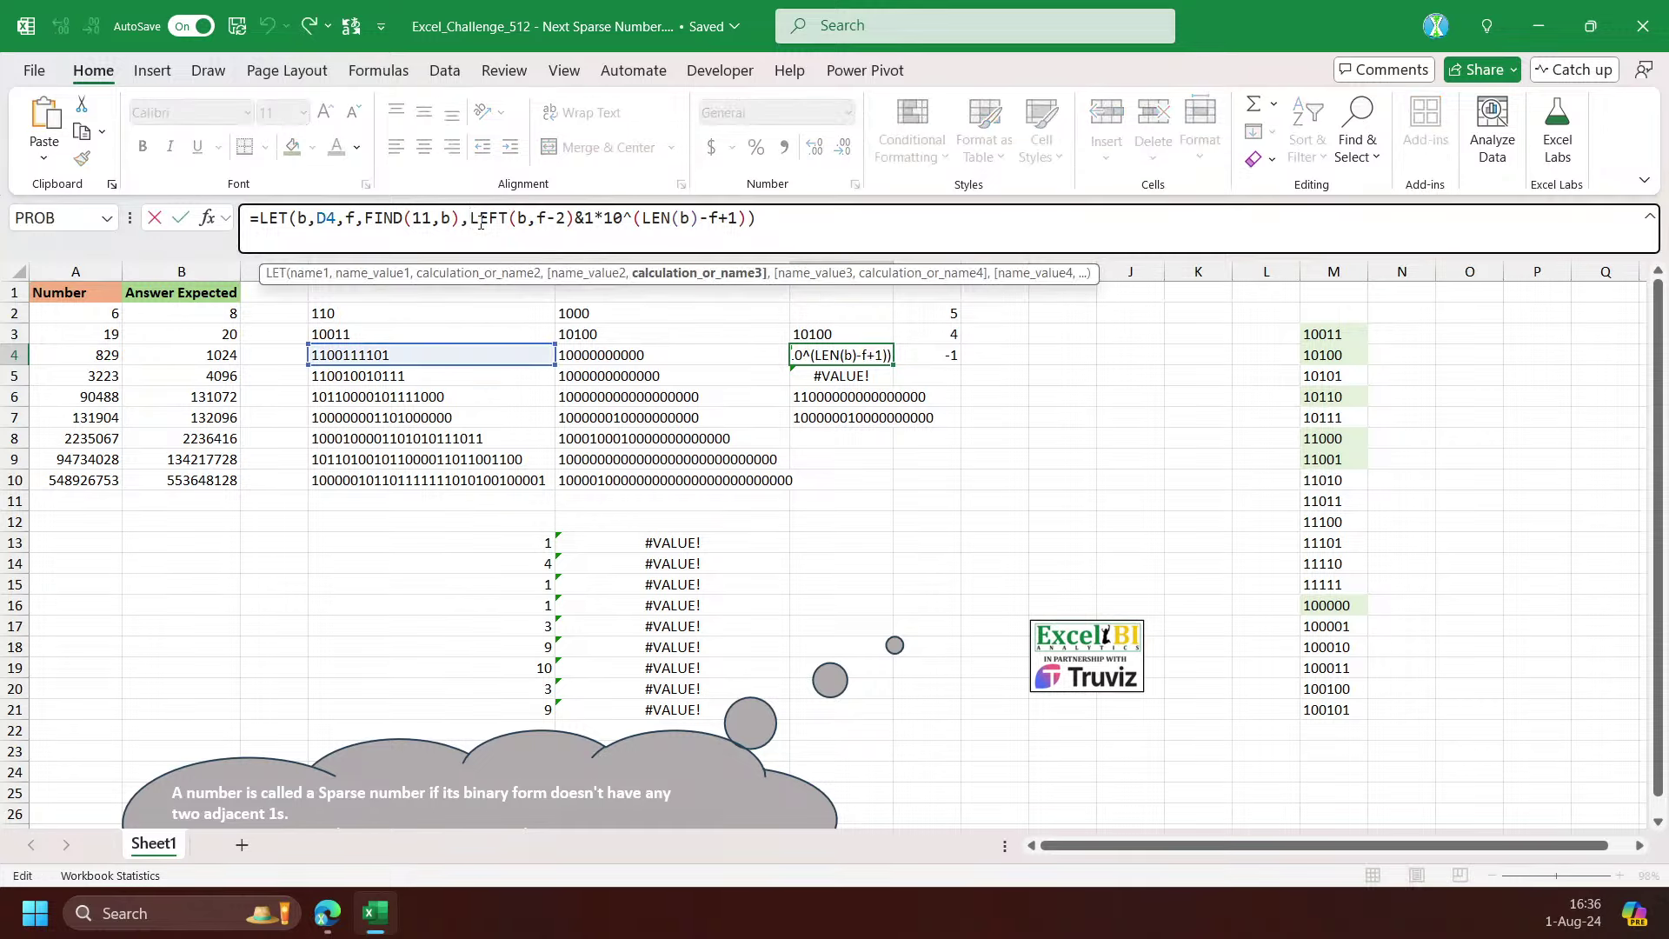
{"action": "type", "text": "ifer"}
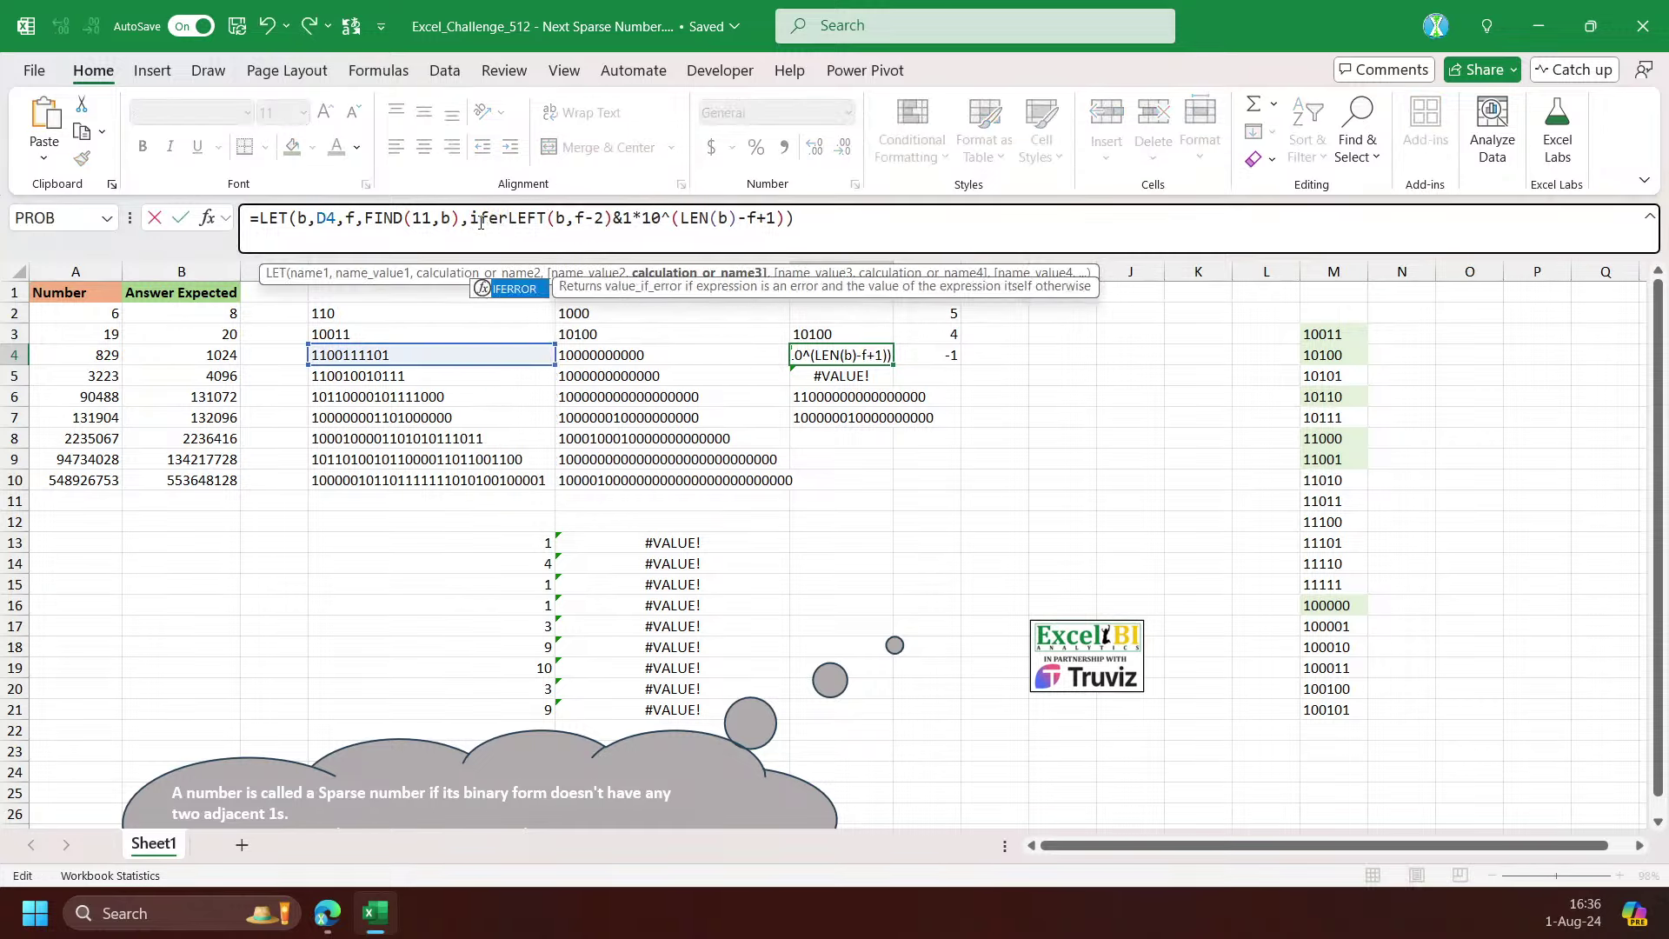
{"action": "key", "text": "Tab"}
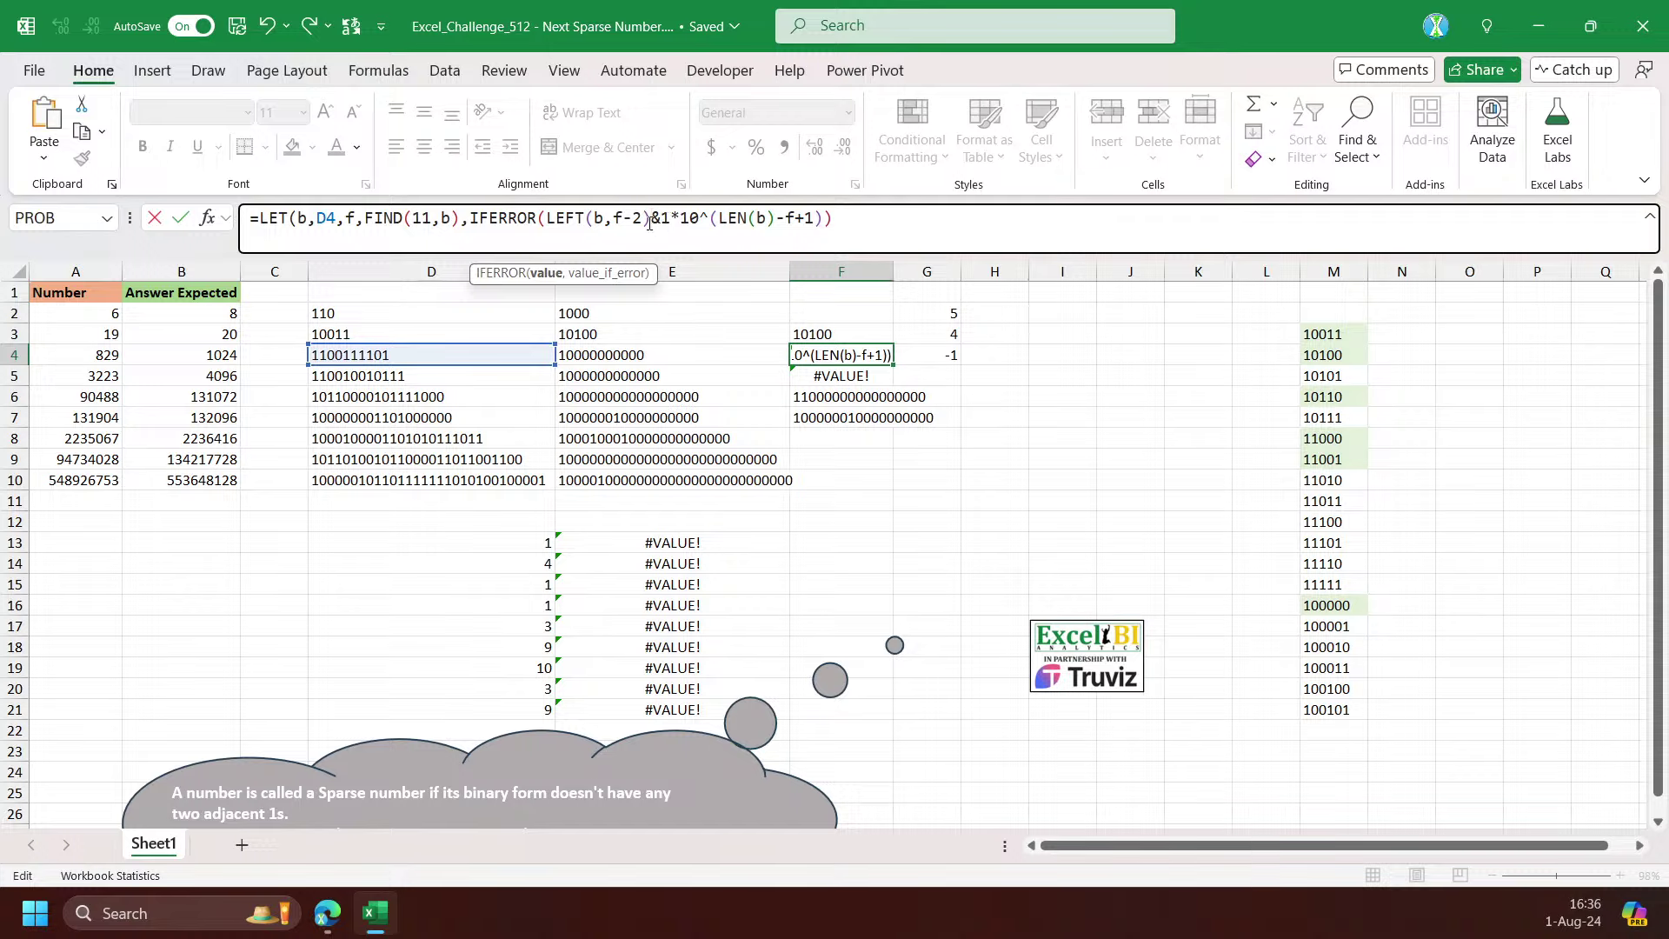
{"action": "type", "text": ",\"\")&"}
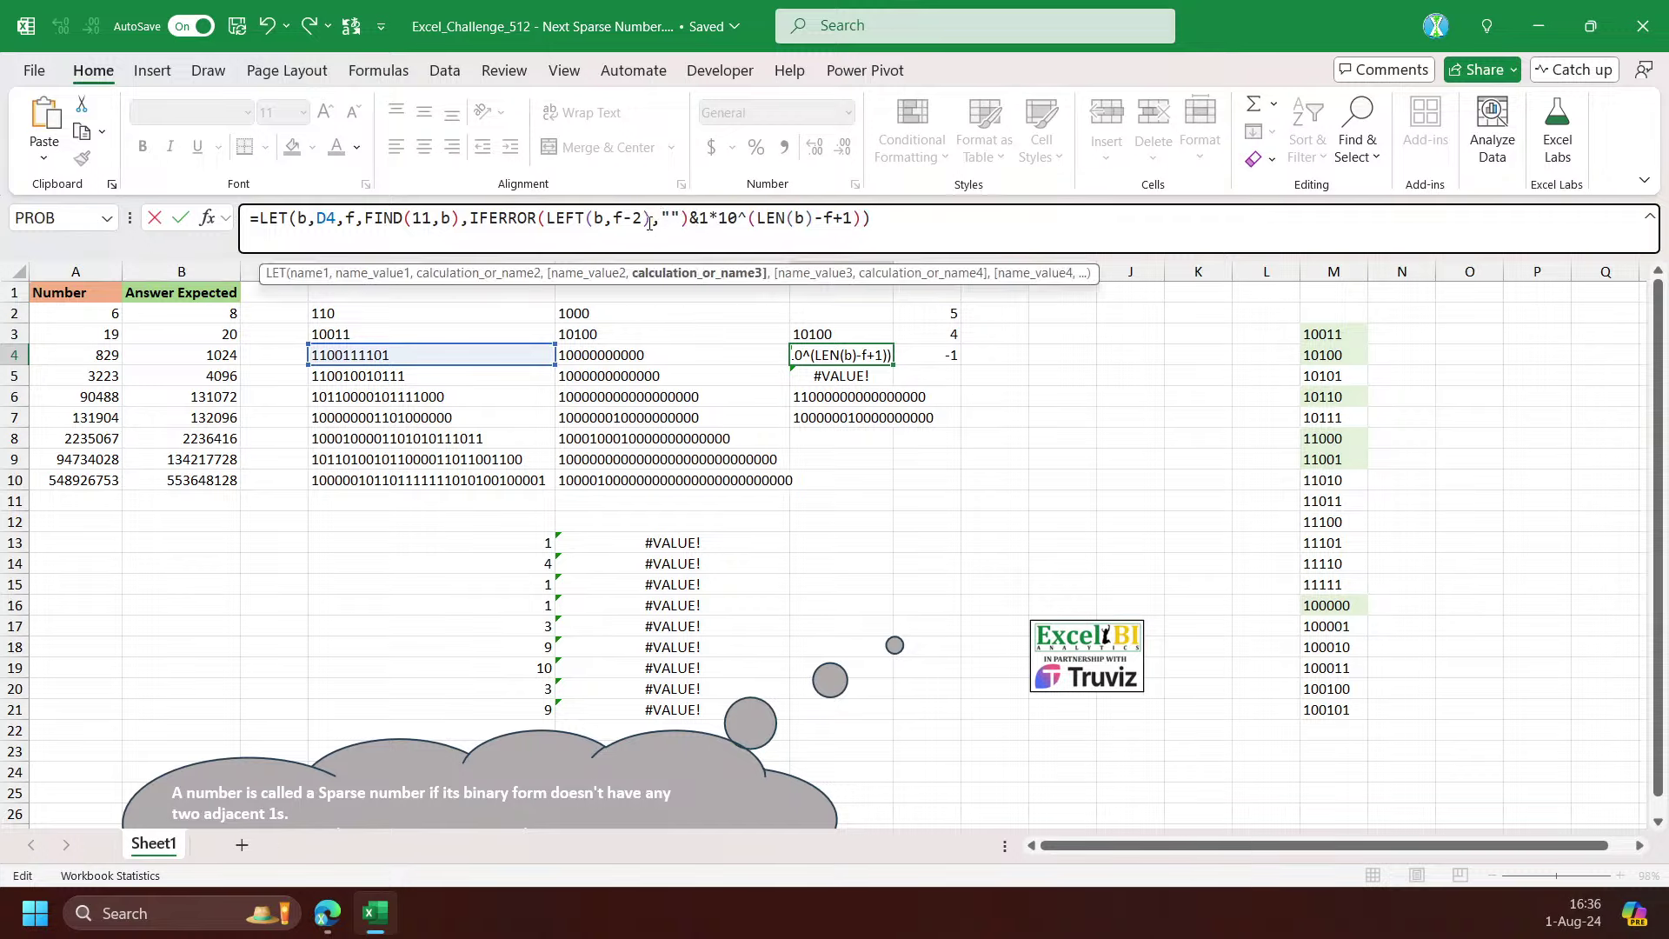
{"action": "key", "text": "Return"}
{"action": "key", "text": "Up"}
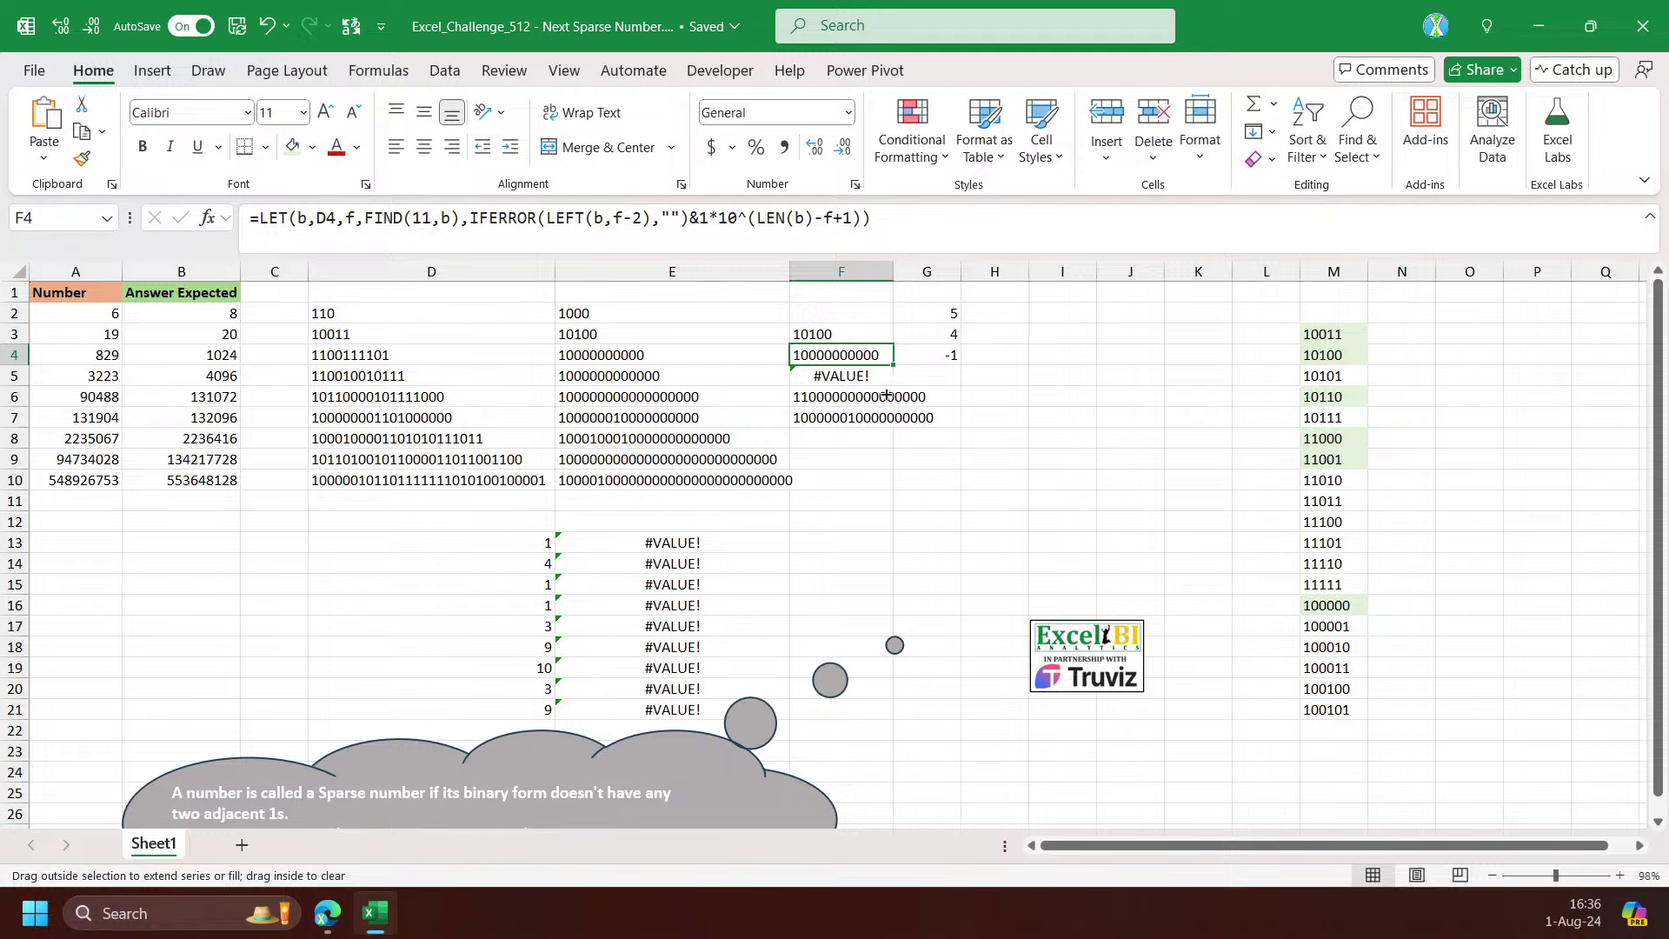
Fill F4's formula down to F10, clear G2:G5, widen column F, and inspect F9's formula
{"action": "left_click_drag", "start_coordinate": [893, 364], "coordinate": [938, 379]}
{"action": "left_click", "coordinate": [881, 484]}
{"action": "key", "text": "Delete"}
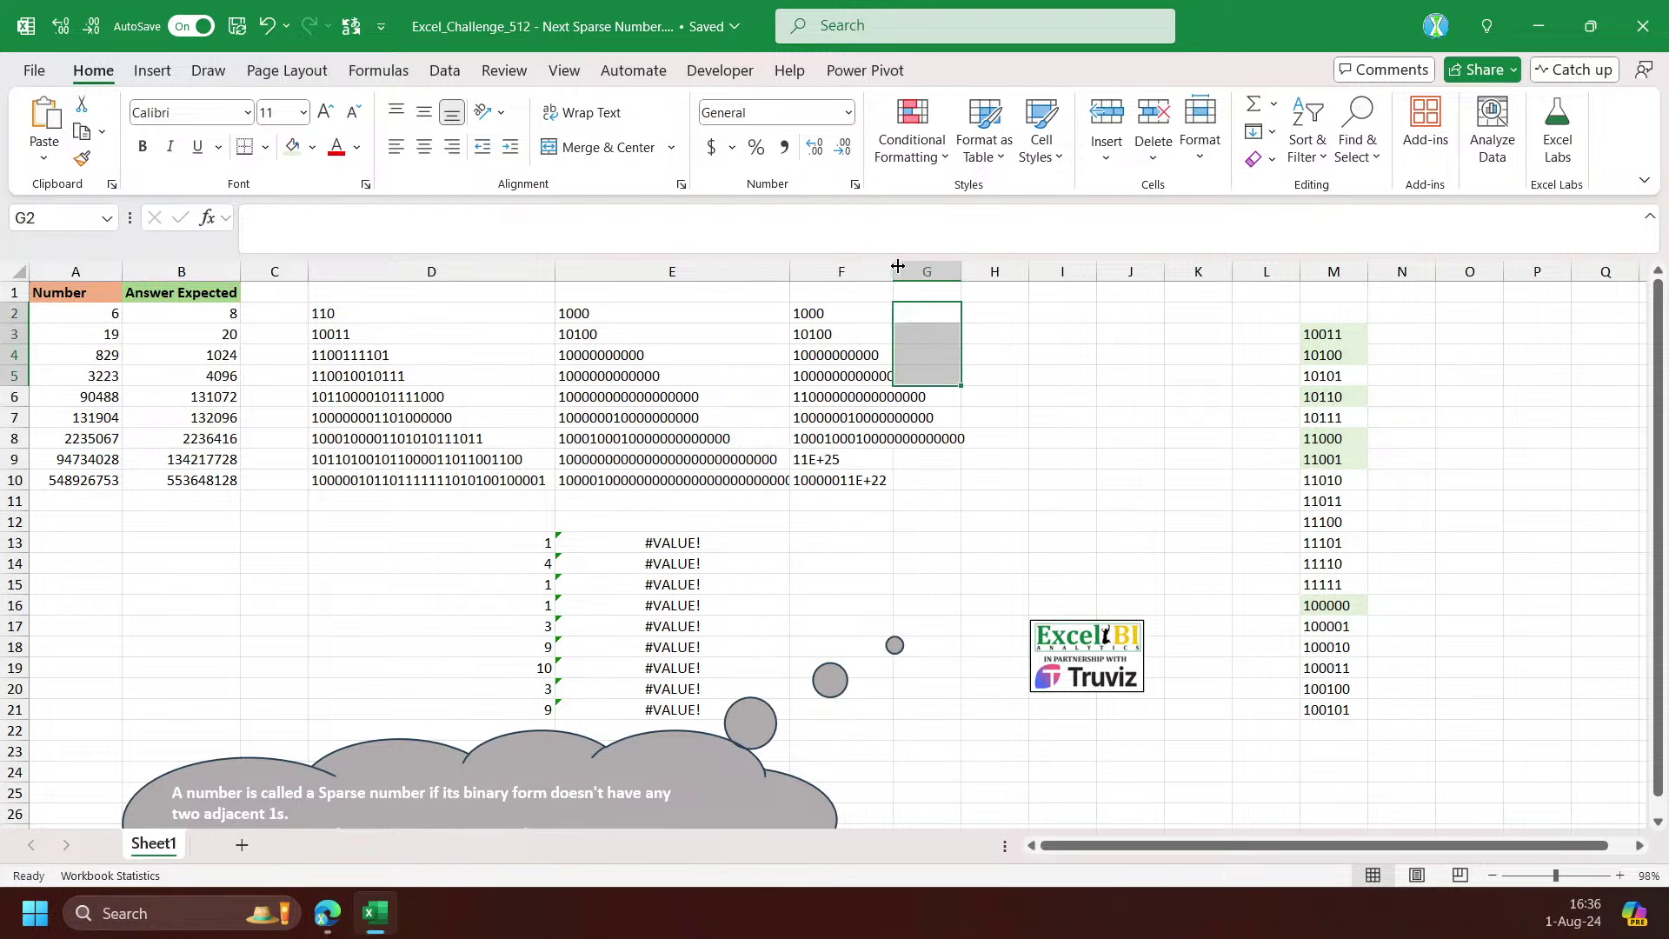
{"action": "left_click_drag", "start_coordinate": [893, 271], "coordinate": [994, 271]}
{"action": "double_click", "coordinate": [875, 459]}
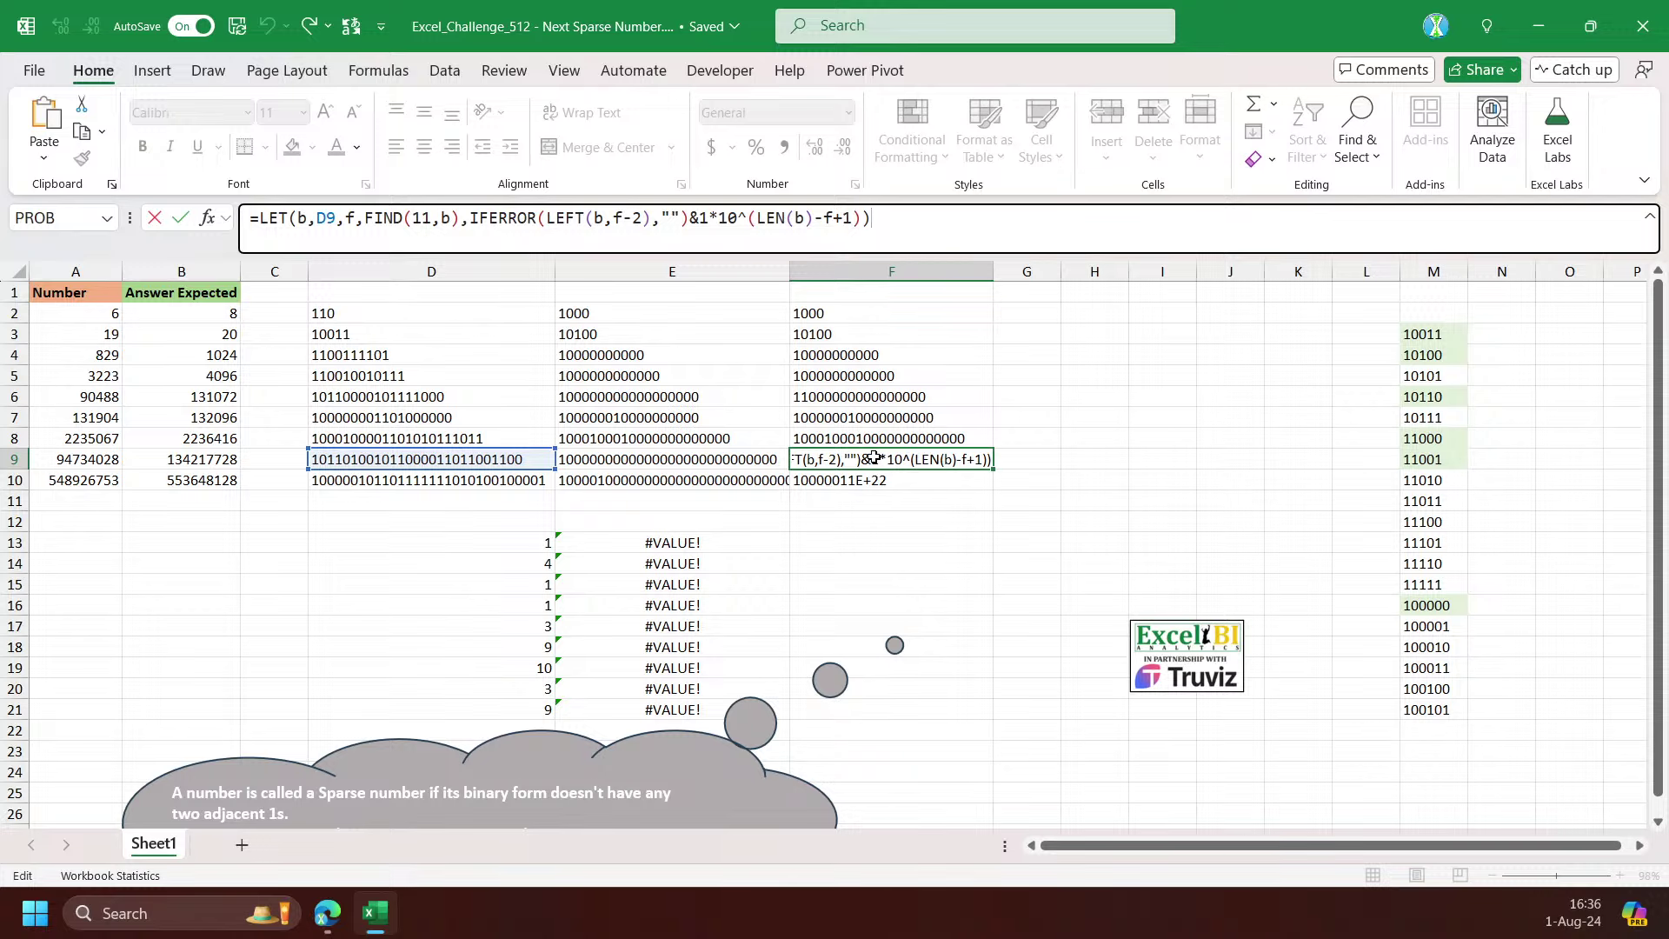
{"action": "key", "text": "Escape"}
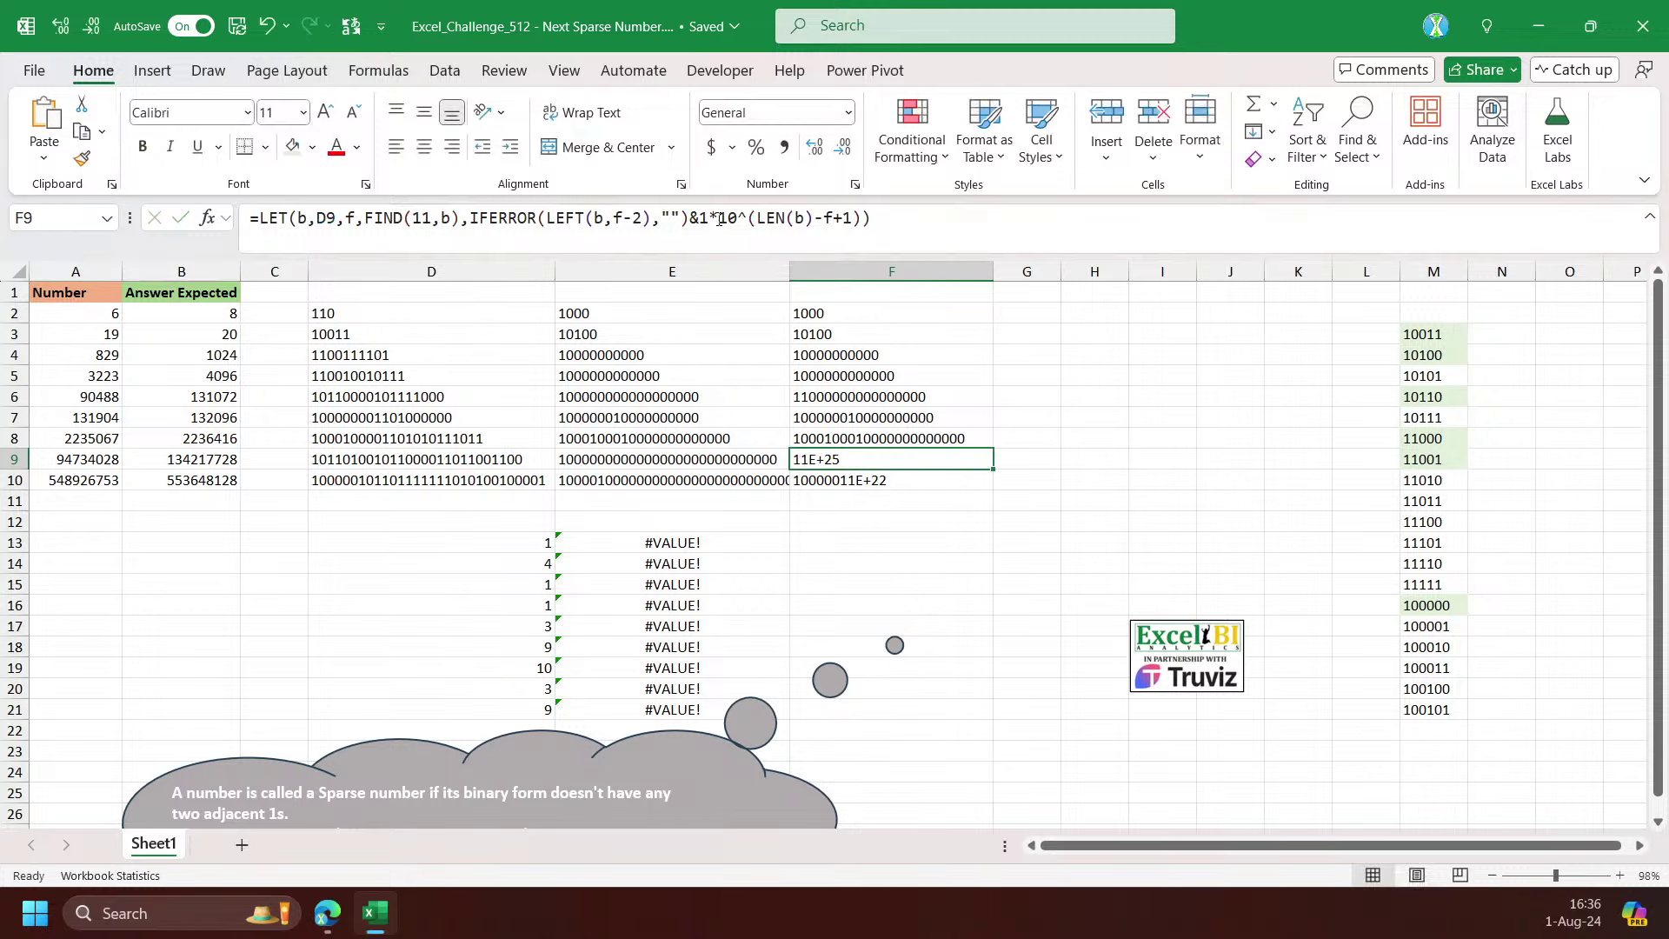
{"action": "left_click", "coordinate": [720, 219]}
Replace 1*10^(LEN(b)-f+1) in F9's formula with REPT(0,LEN(b)-f+1) and select down to F10
{"action": "left_click_drag", "start_coordinate": [720, 218], "coordinate": [872, 218]}
{"action": "key", "text": "Escape"}
{"action": "left_click", "coordinate": [726, 218]}
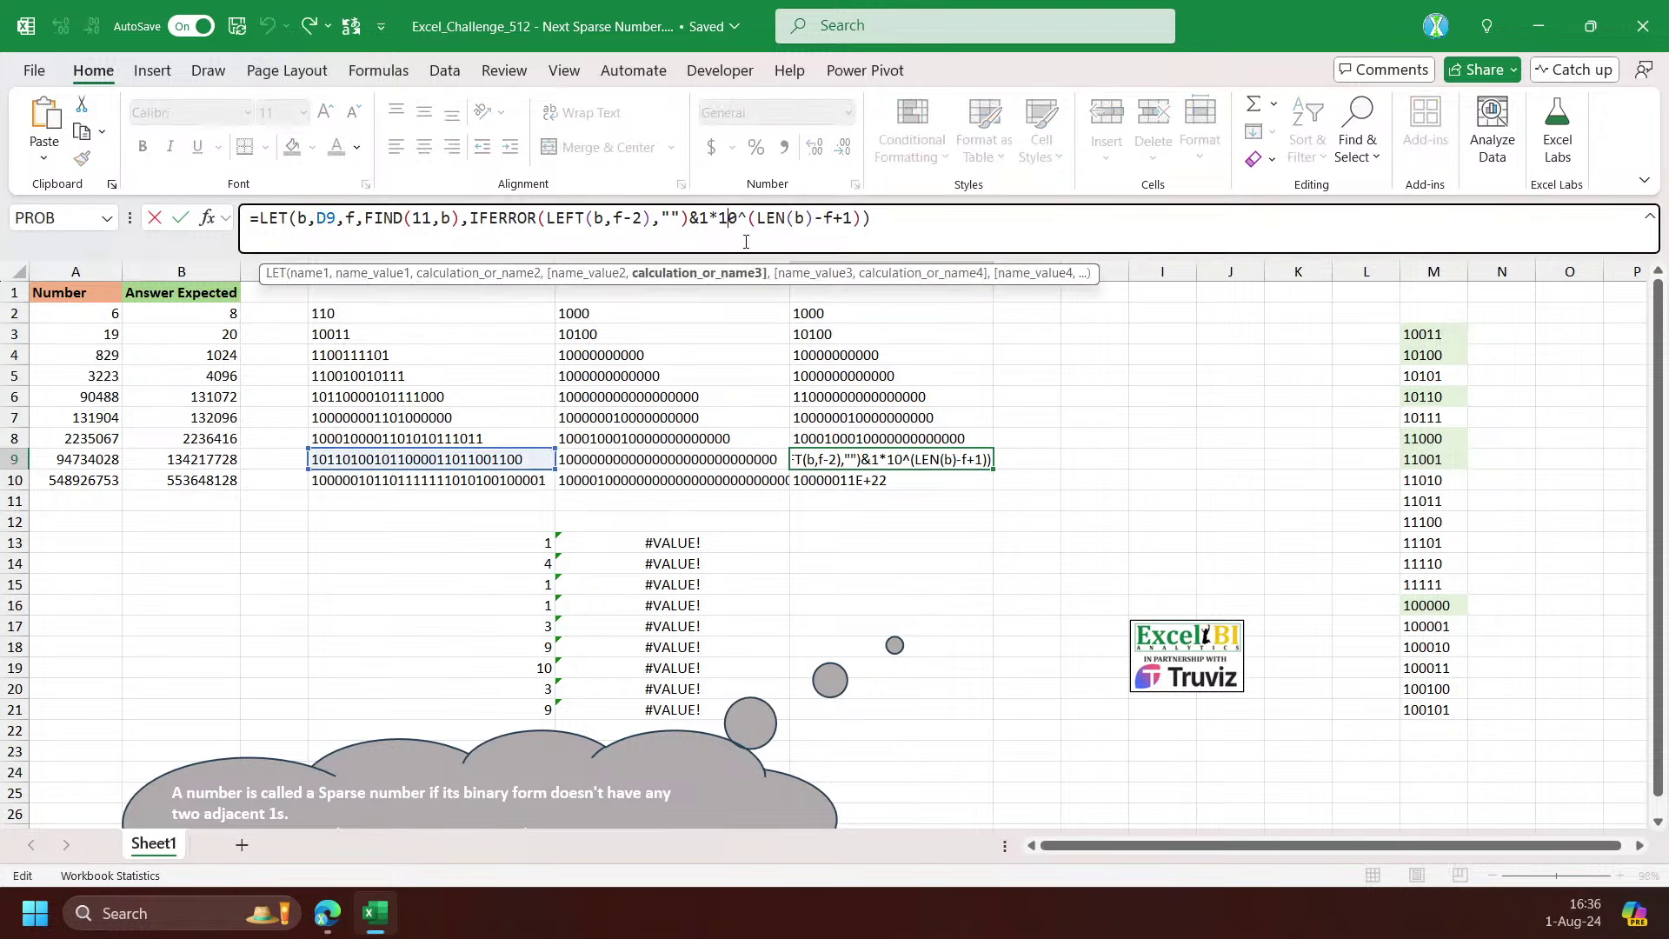
{"action": "key", "text": "BackSpace"}
{"action": "key", "text": "BackSpace"}
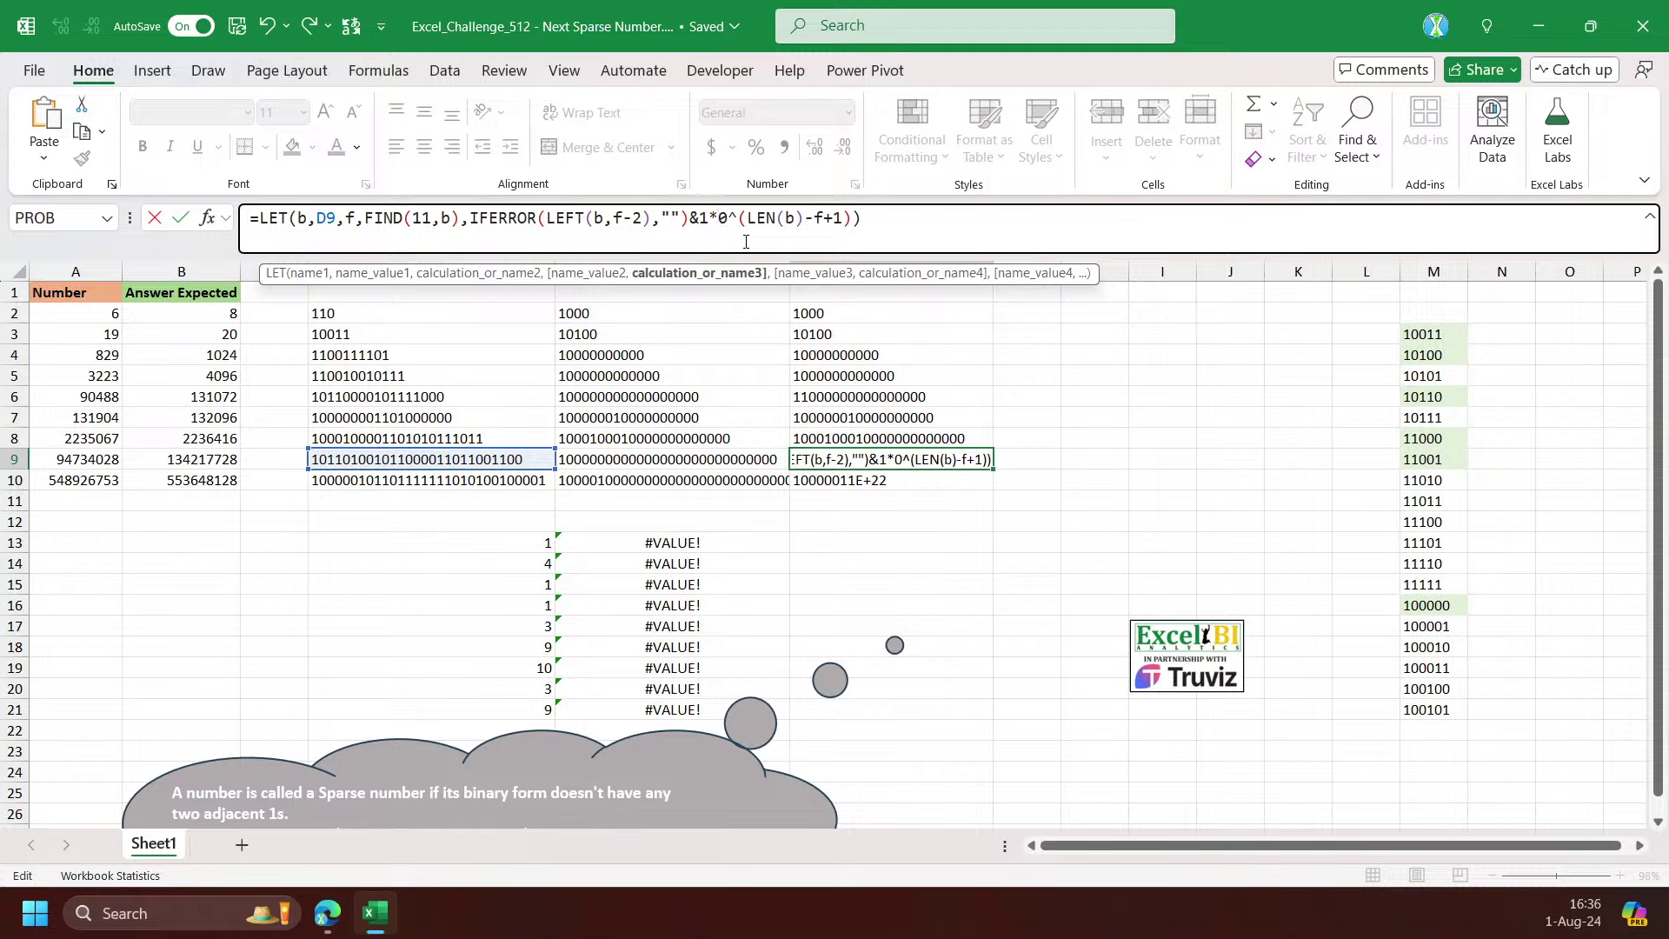
{"action": "type", "text": "&rep"}
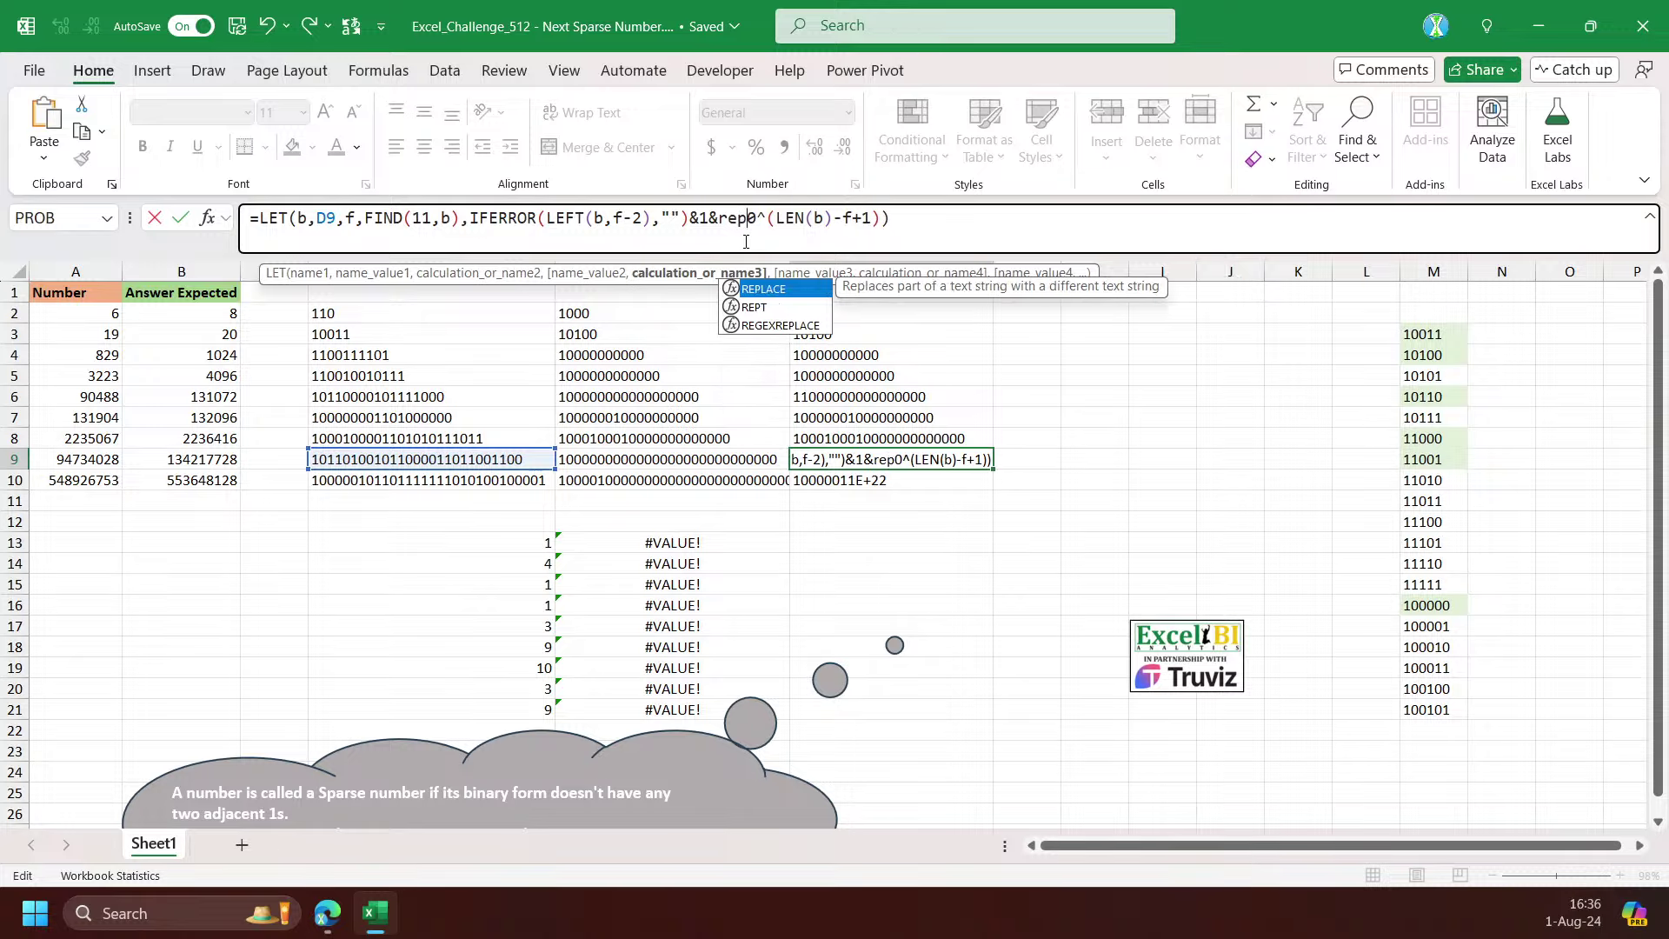
{"action": "type", "text": "t"}
{"action": "key", "text": "Tab"}
{"action": "key", "text": "Right"}
{"action": "key", "text": "Delete"}
{"action": "key", "text": "Delete"}
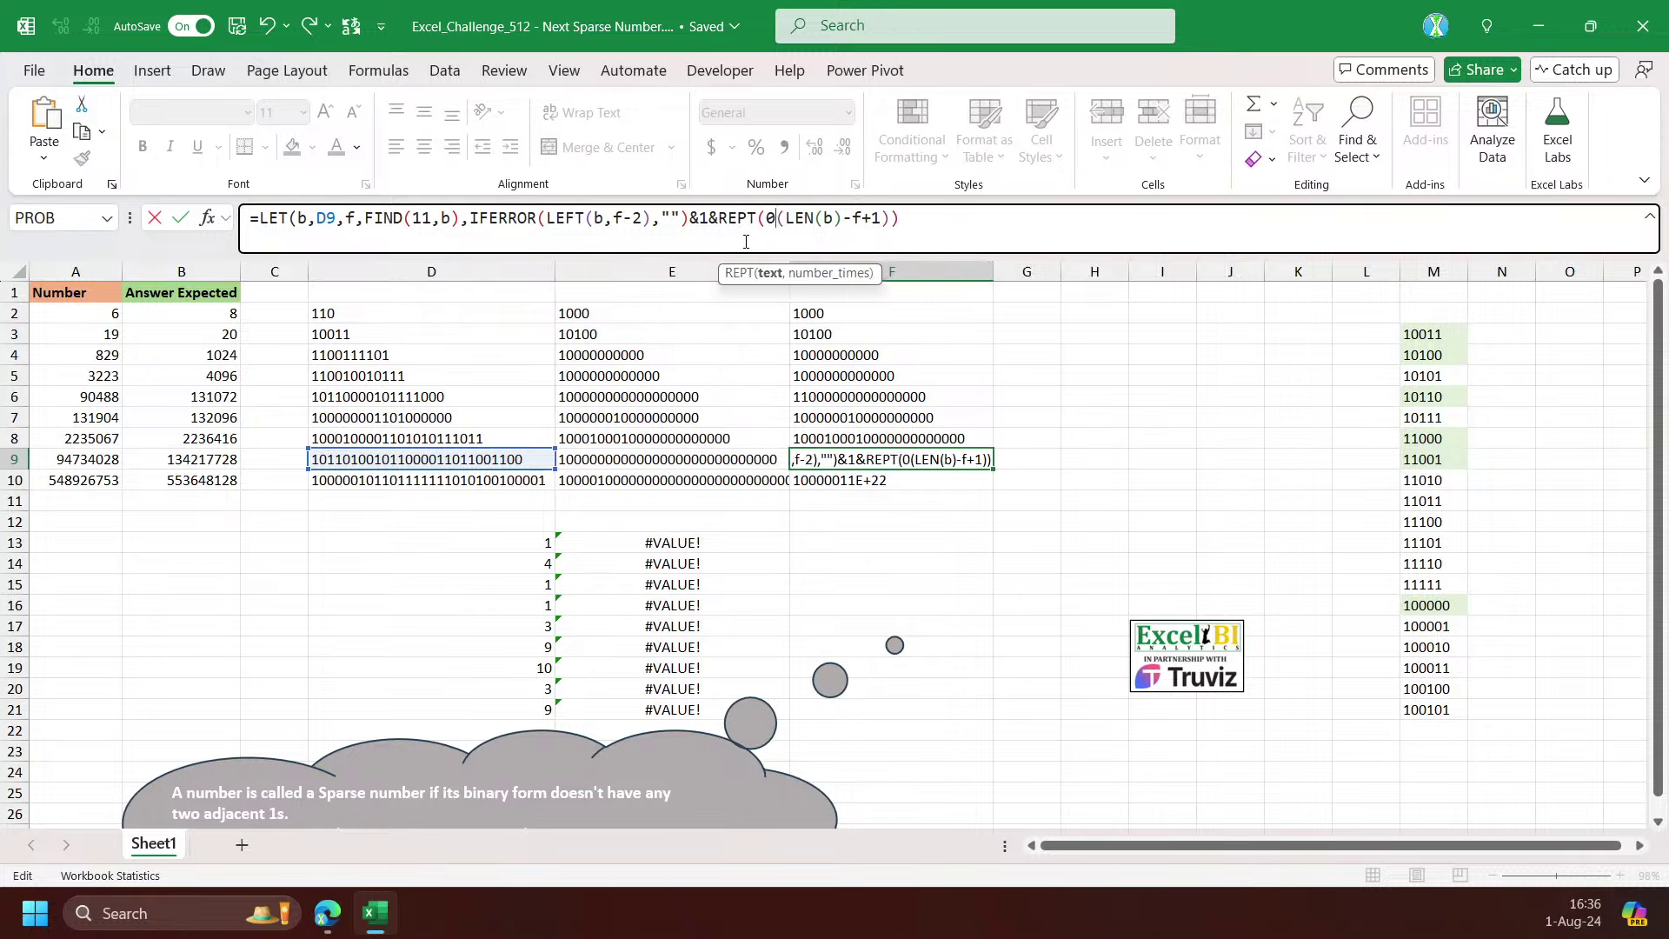
{"action": "type", "text": ","}
{"action": "left_click", "coordinate": [951, 213]}
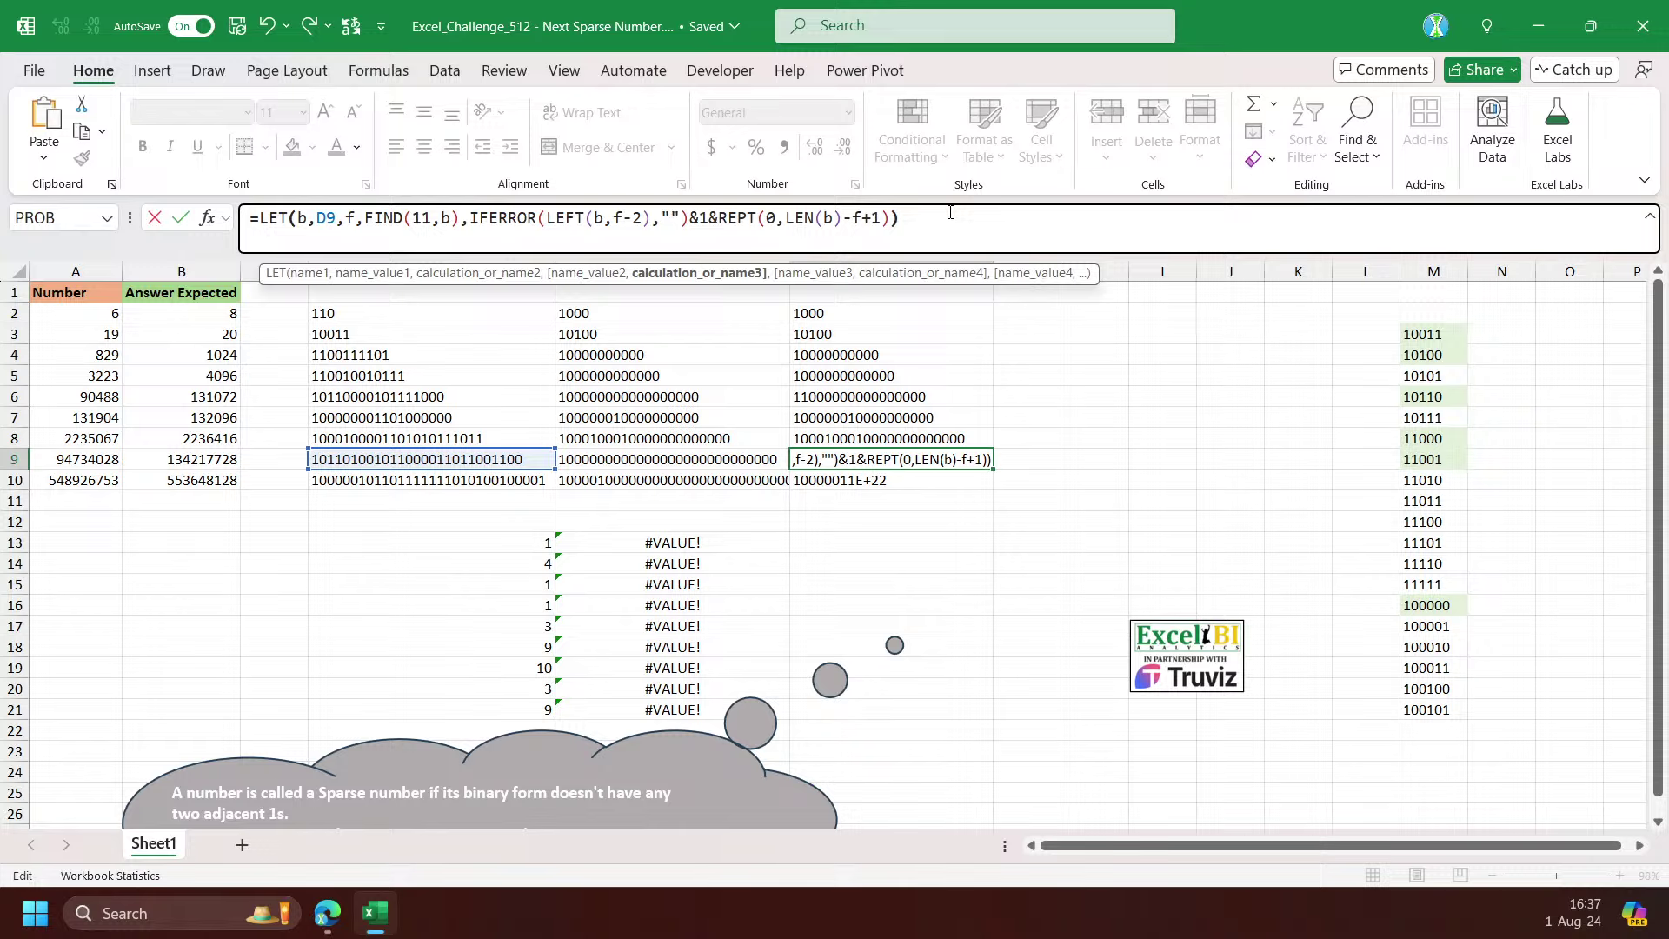
{"action": "key", "text": "ctrl+Return"}
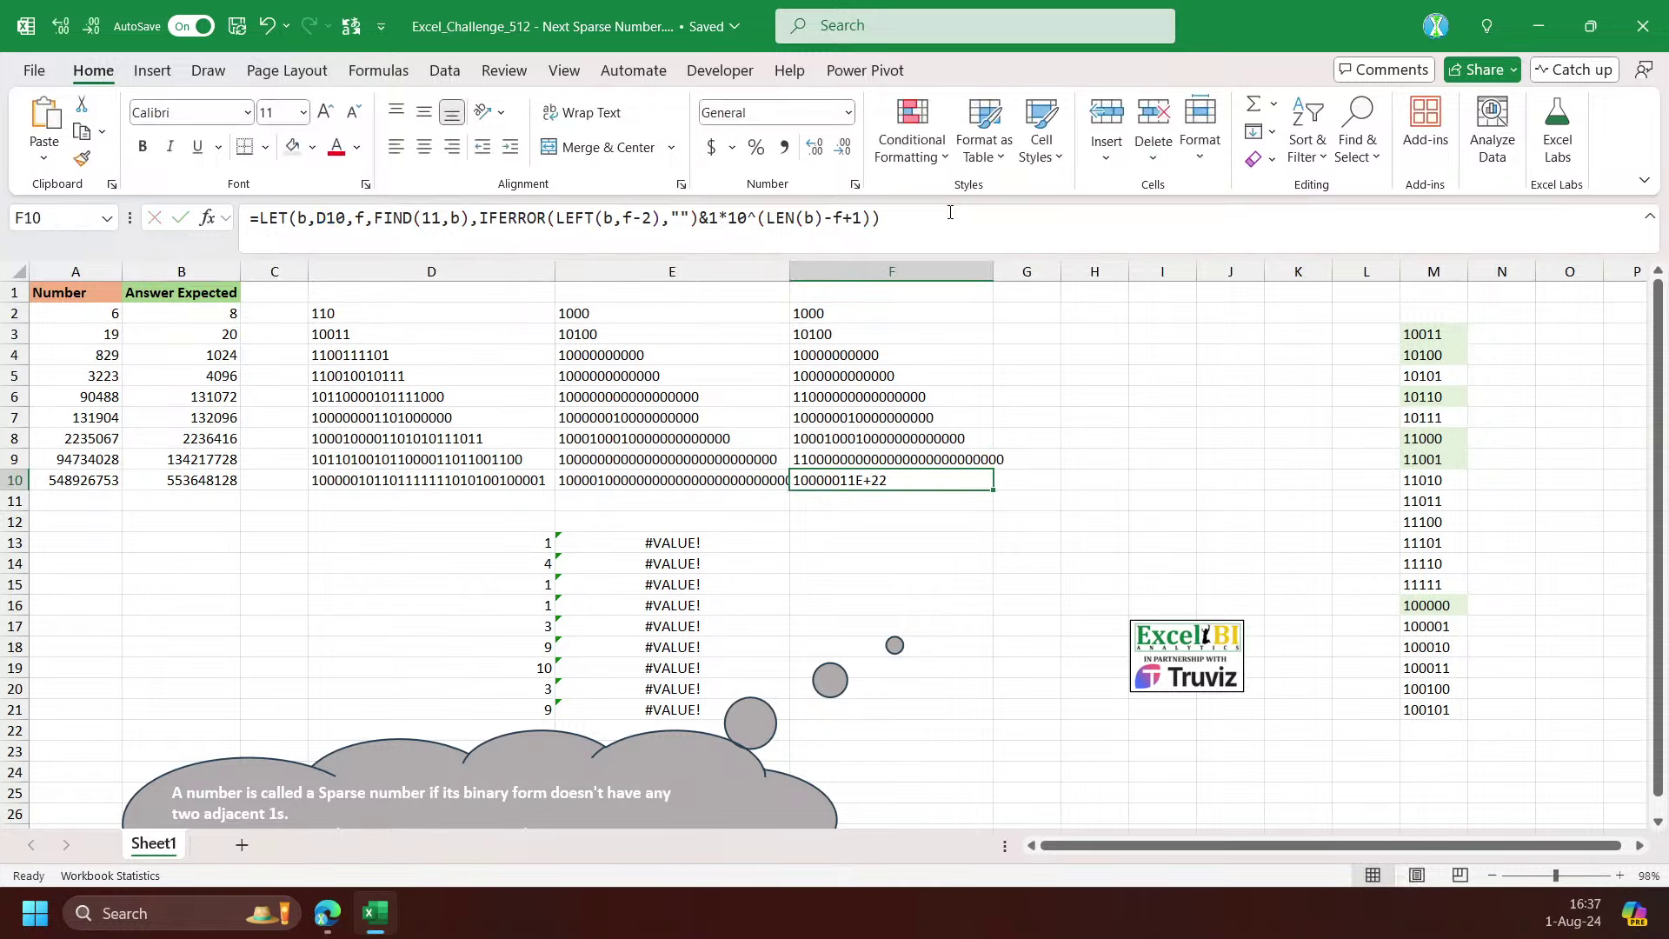
{"action": "key", "text": "shift+Down"}
Fill the REPT formula into F10 and up through column F
{"action": "key", "text": "ctrl+d"}
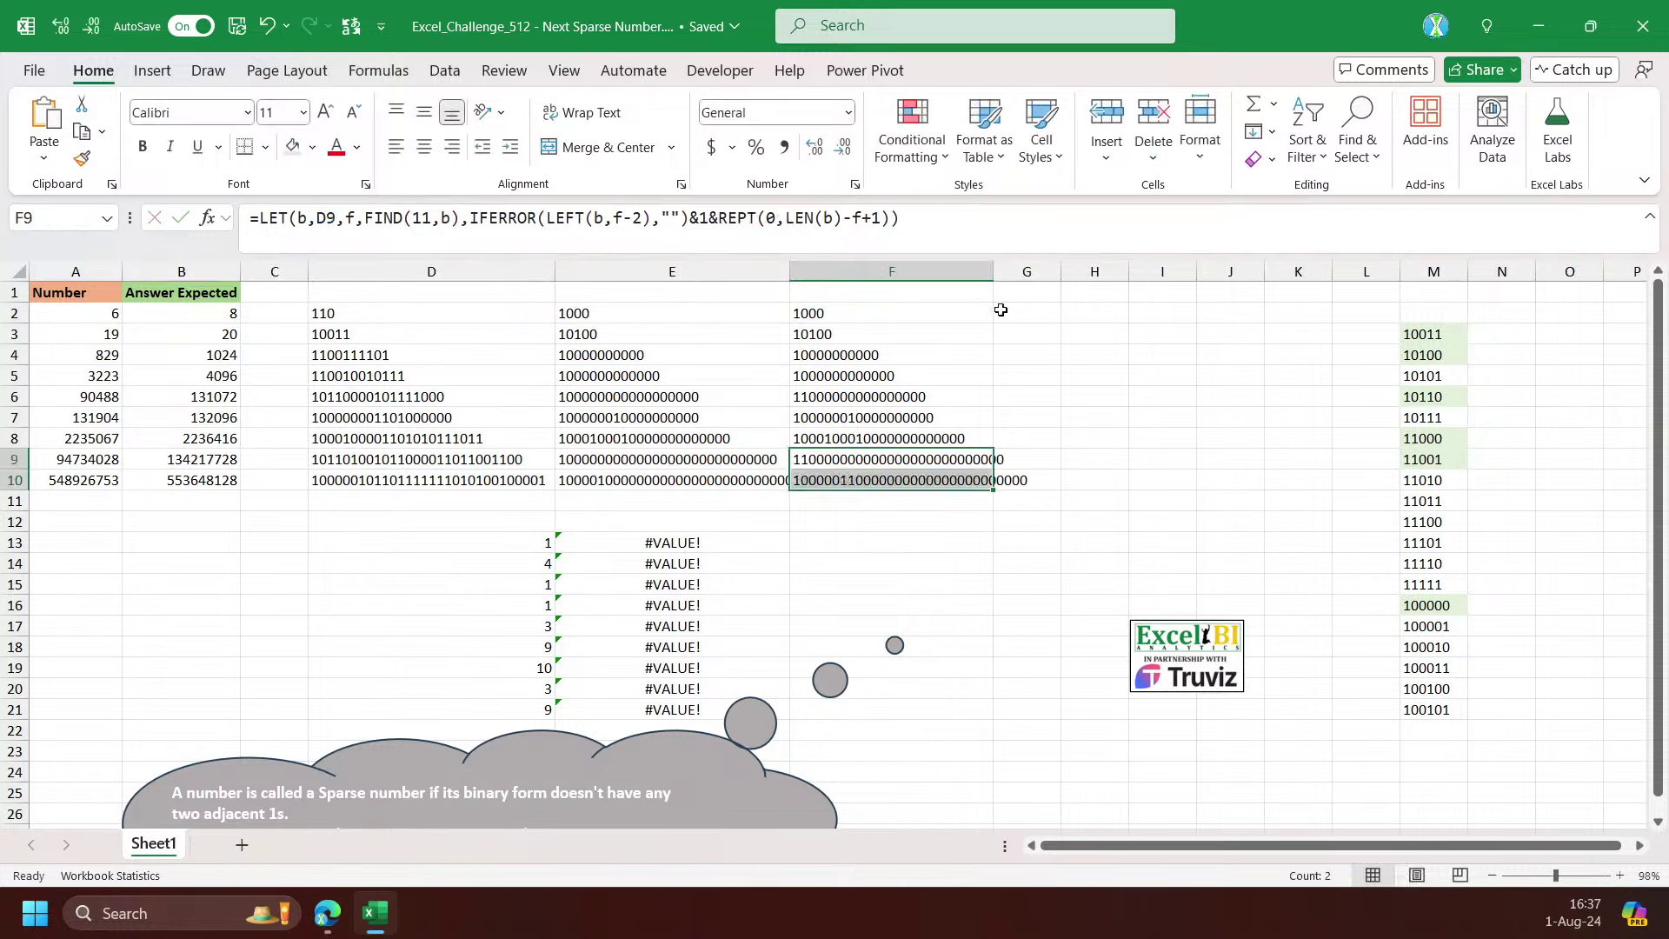
{"action": "left_click", "coordinate": [978, 480]}
{"action": "left_click_drag", "start_coordinate": [993, 490], "coordinate": [1068, 270]}
{"action": "left_click", "coordinate": [989, 517]}
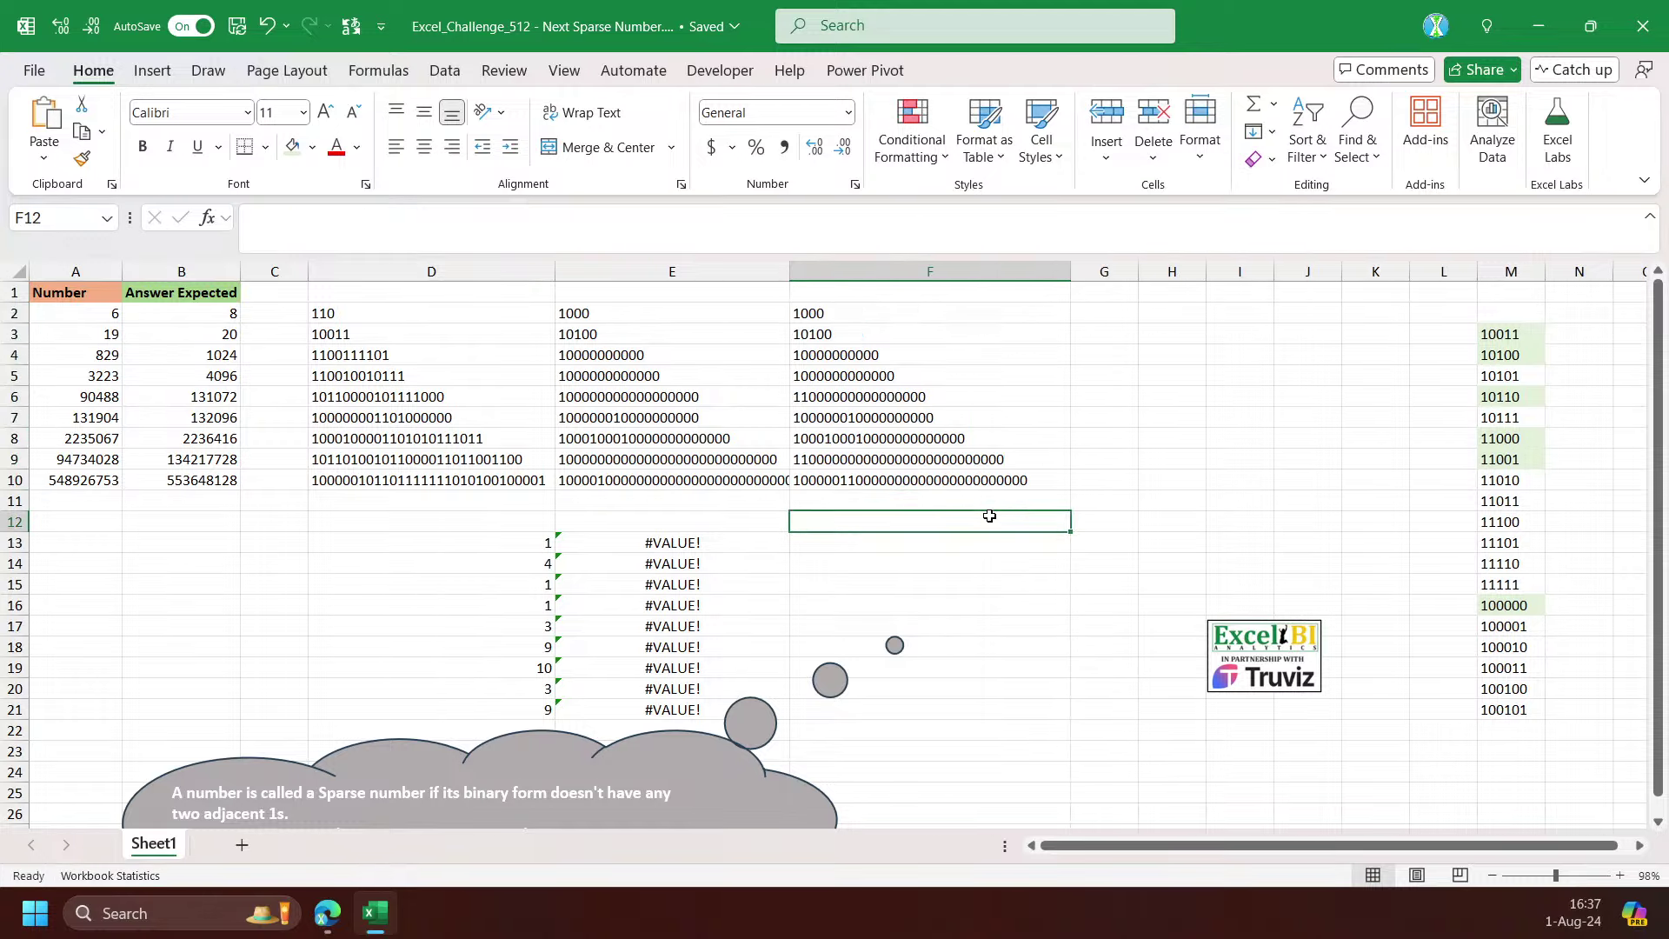
Clear column E's old results and move the column F results into column E
{"action": "left_click", "coordinate": [806, 484]}
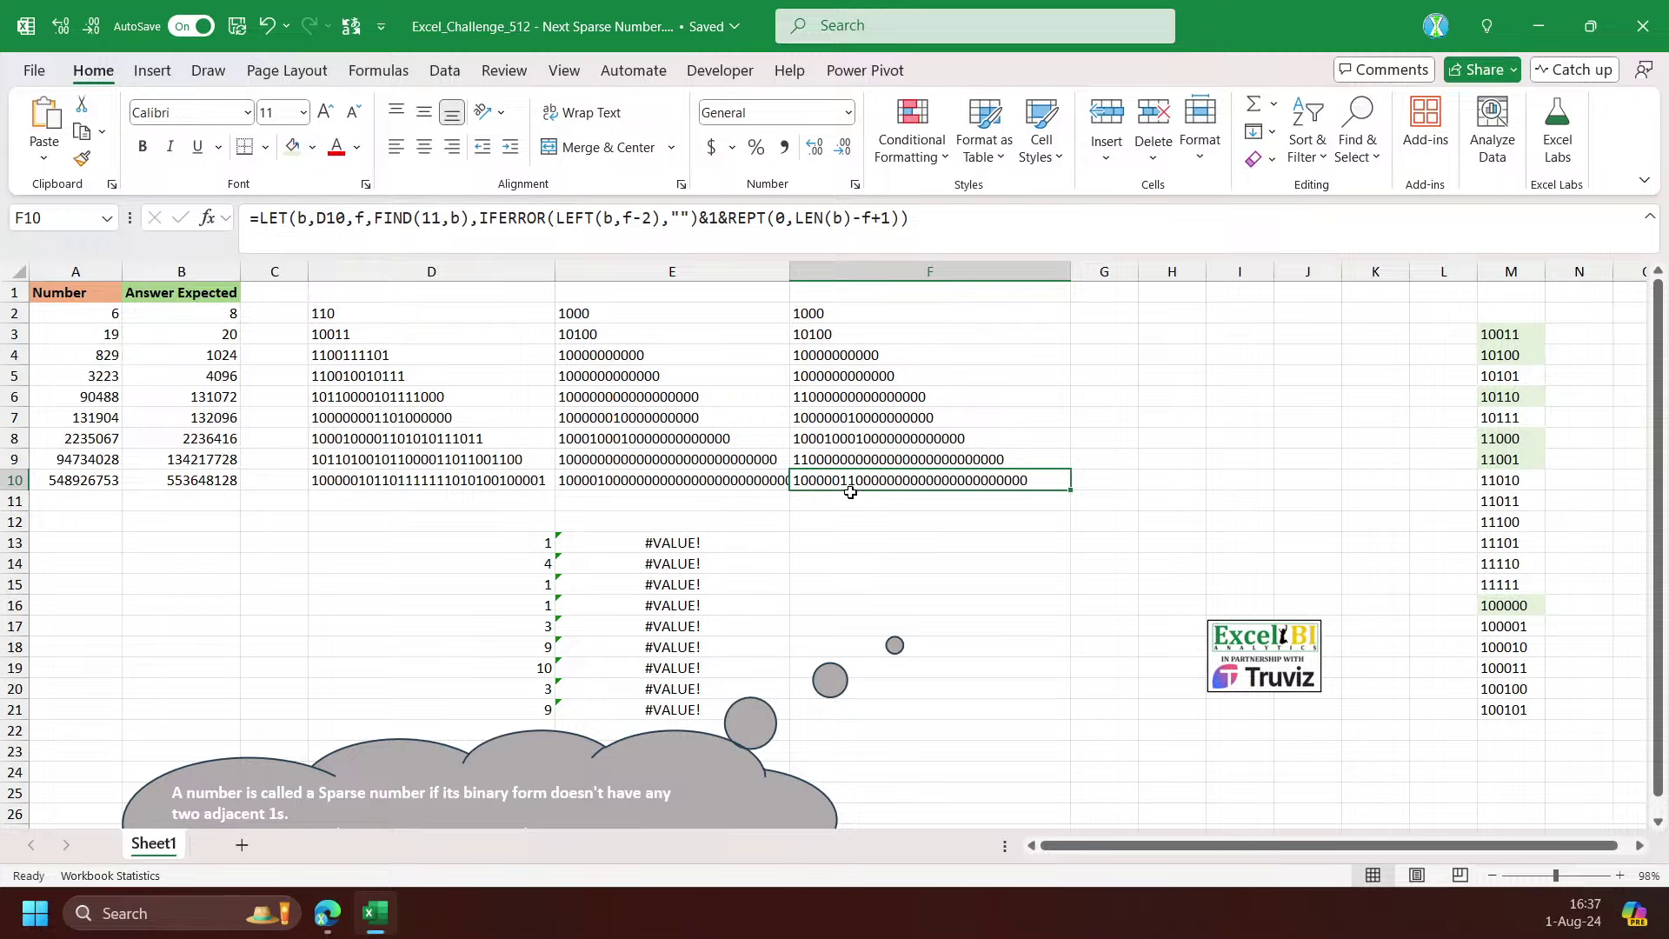
{"action": "key", "text": "ctrl+c"}
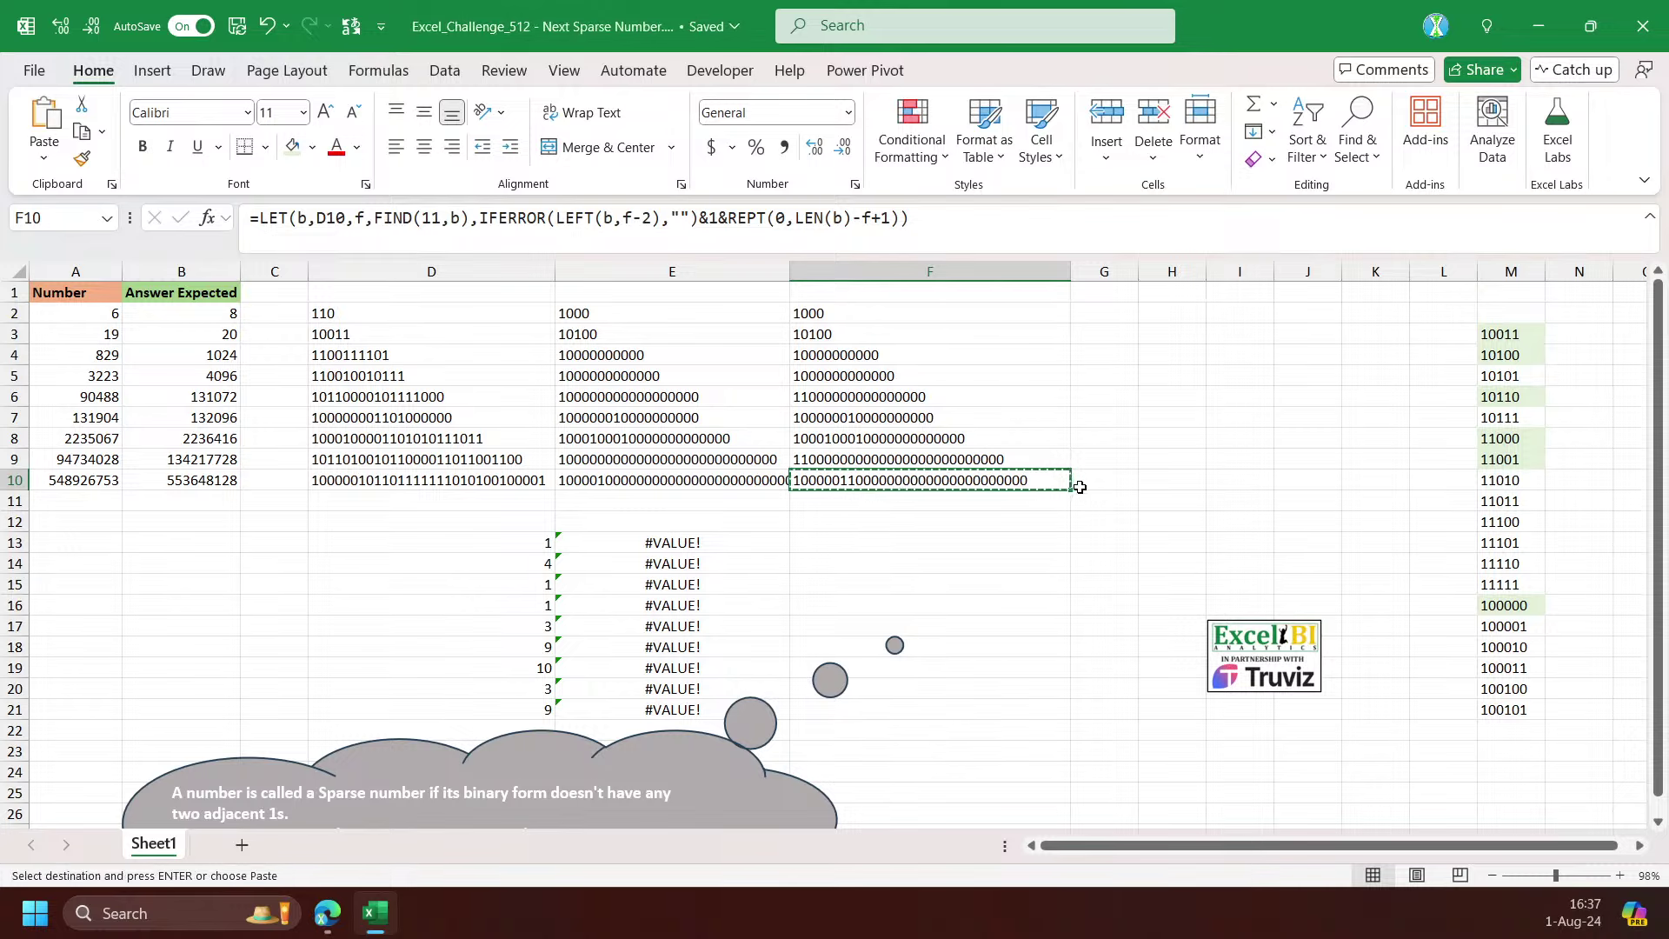
{"action": "key", "text": "F2"}
{"action": "key", "text": "shift+Home"}
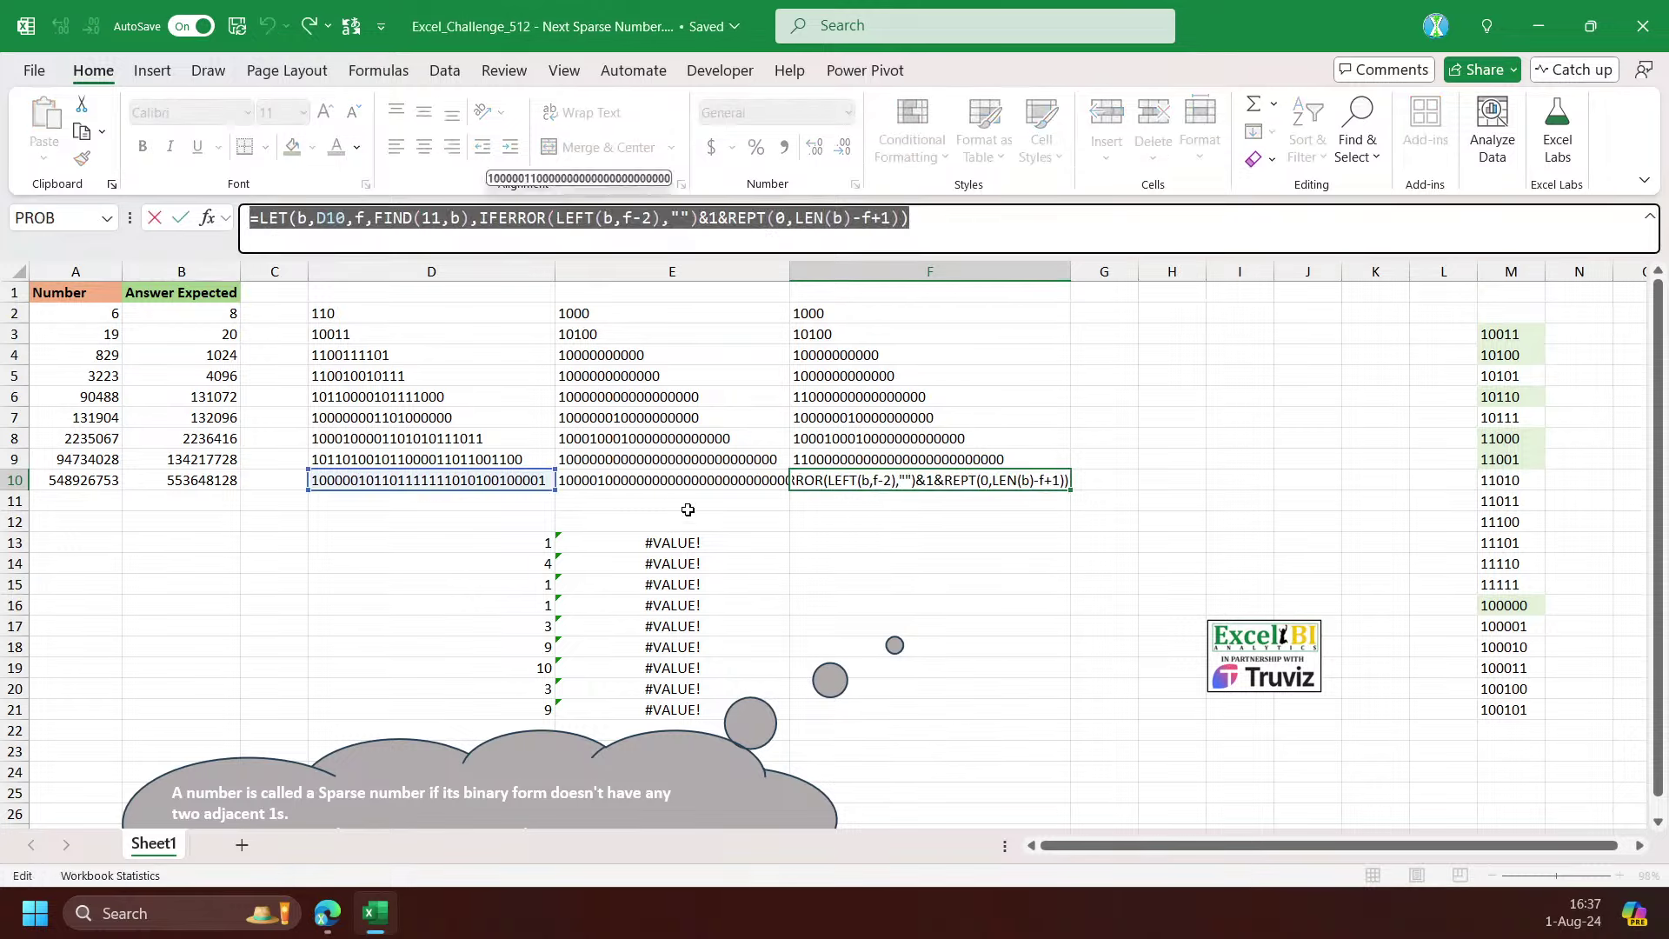
{"action": "left_click", "coordinate": [630, 273]}
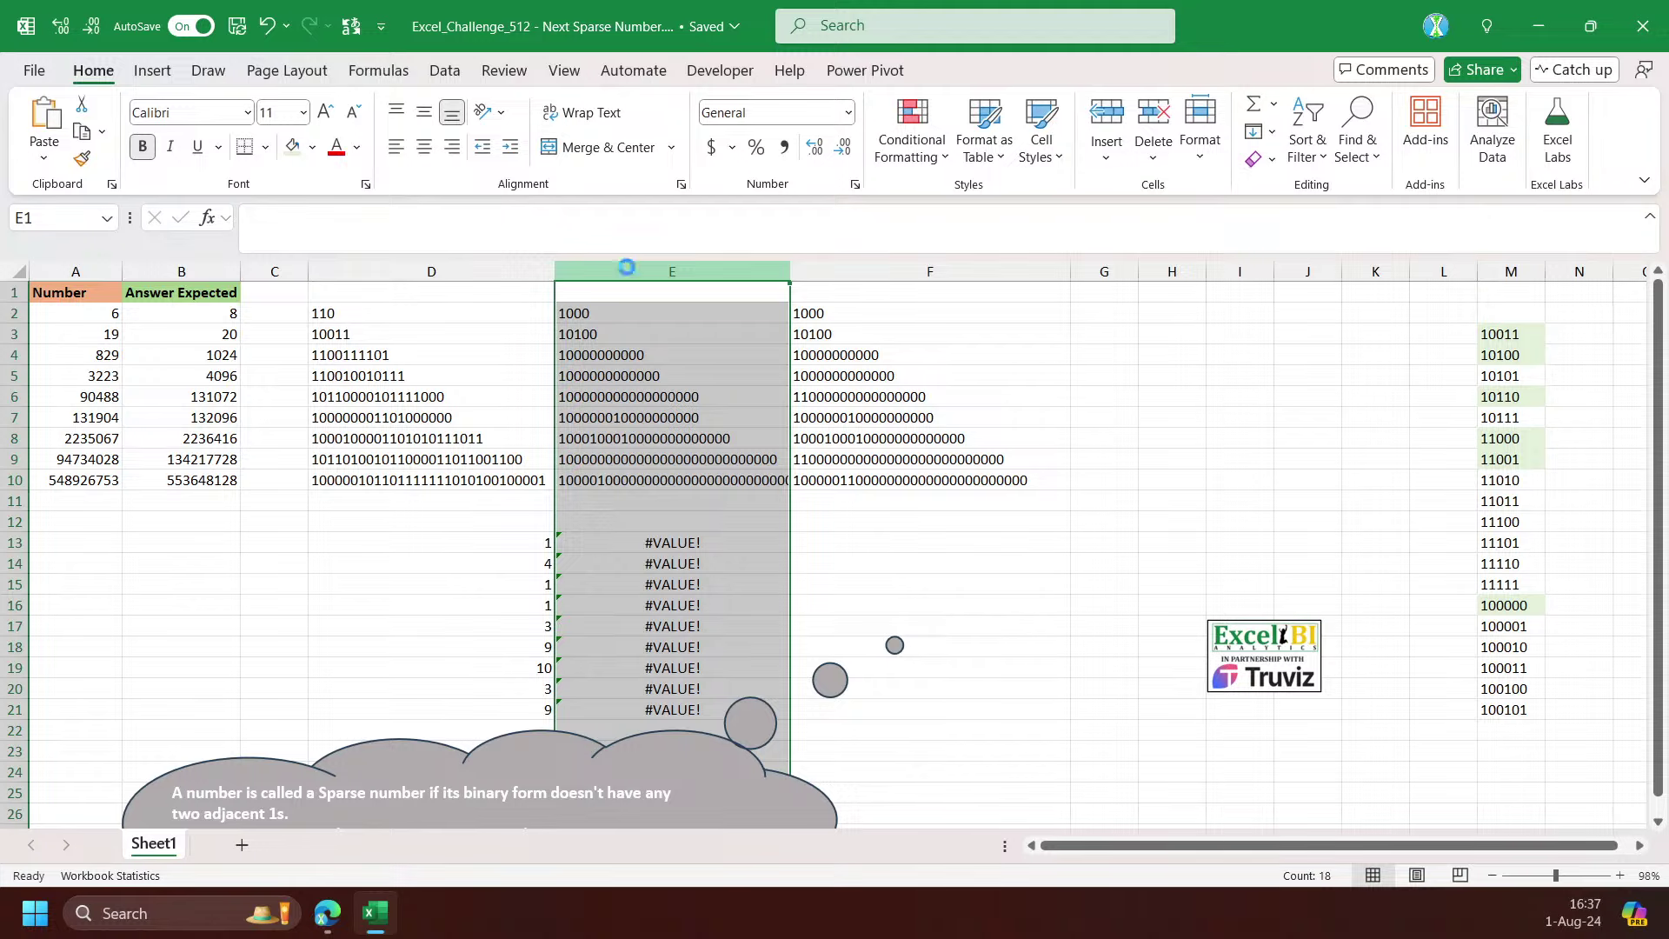
{"action": "key", "text": "Delete"}
{"action": "left_click_drag", "start_coordinate": [822, 313], "coordinate": [652, 483]}
Copy E10's formula into F10, widen columns F and E, and fill it up to F2
{"action": "left_click", "coordinate": [652, 484]}
{"action": "key", "text": "ctrl+c"}
{"action": "left_click", "coordinate": [837, 479]}
{"action": "key", "text": "ctrl+v"}
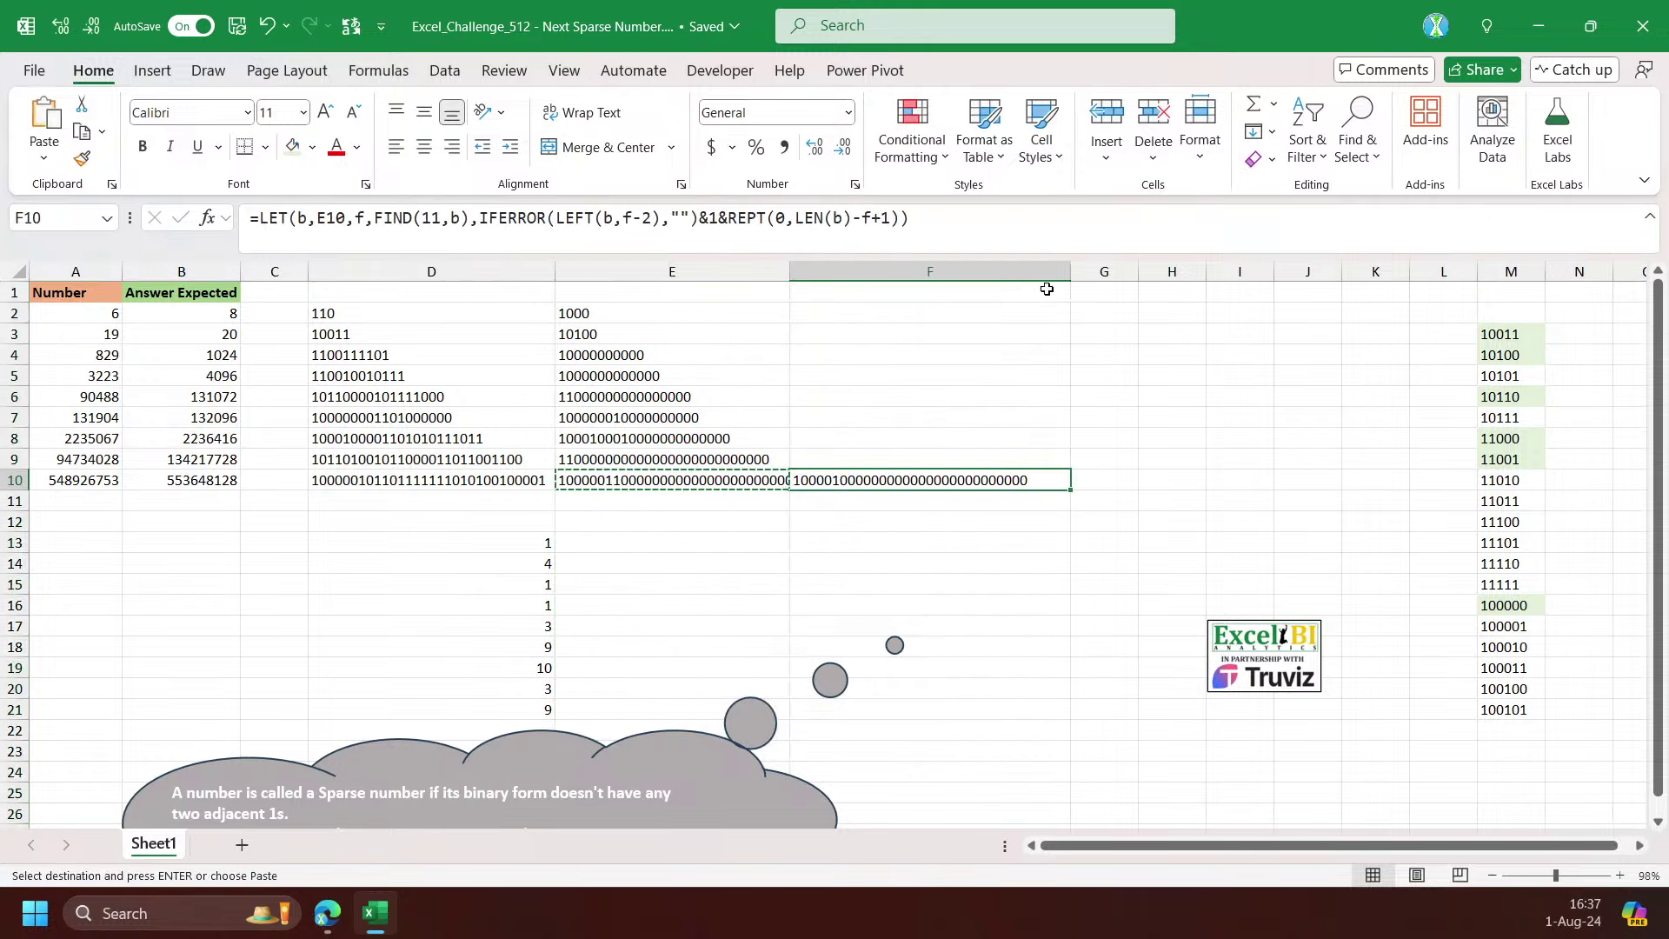
{"action": "left_click_drag", "start_coordinate": [1072, 272], "coordinate": [1143, 274]}
{"action": "left_click_drag", "start_coordinate": [790, 272], "coordinate": [820, 272]}
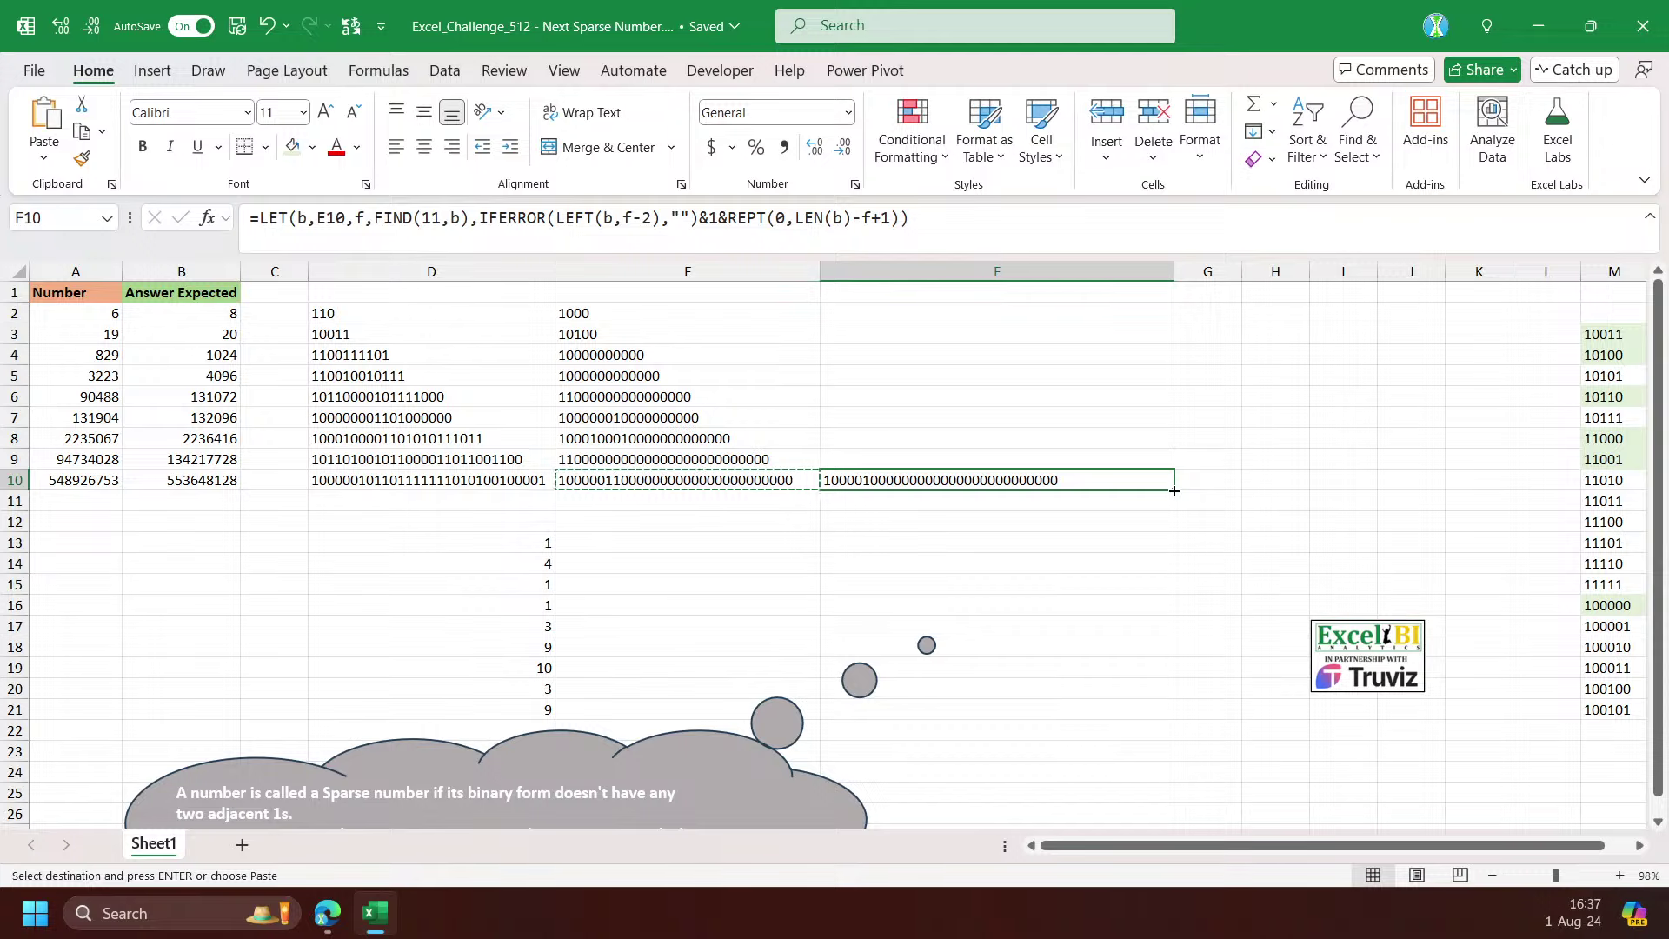
{"action": "left_click_drag", "start_coordinate": [1174, 489], "coordinate": [1169, 309]}
Inspect the #VALUE! formulas in F7 and F2, comparing them with E2 and F10
{"action": "left_click", "coordinate": [994, 420]}
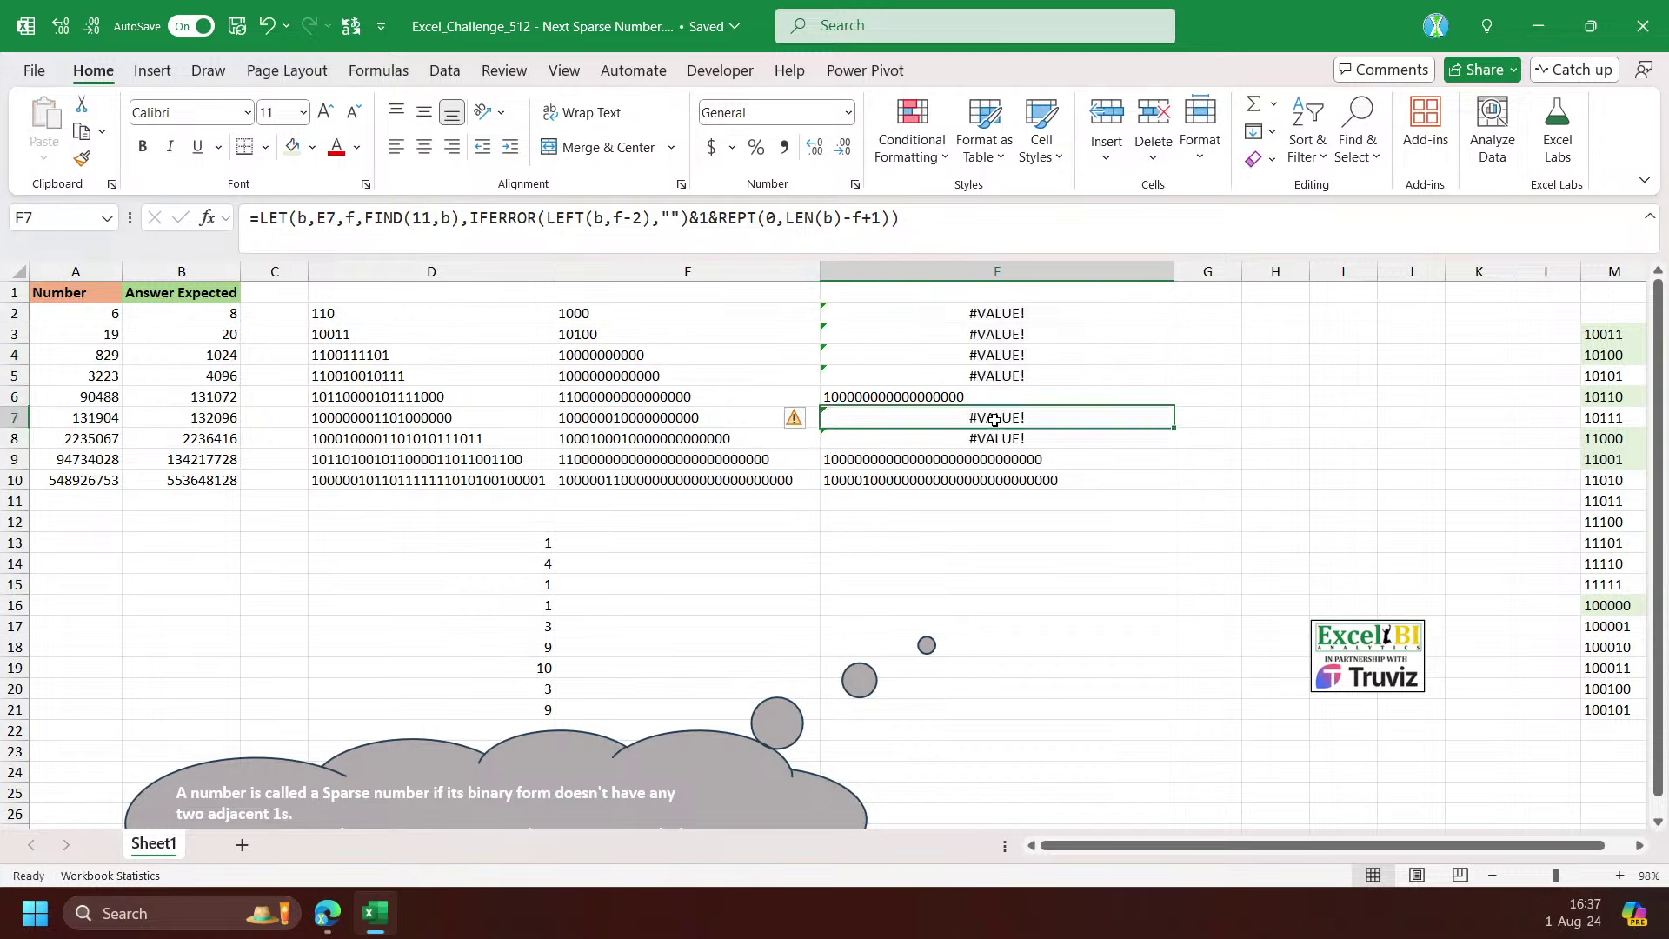
{"action": "left_click", "coordinate": [432, 220]}
{"action": "key", "text": "Escape"}
{"action": "left_click", "coordinate": [1000, 479]}
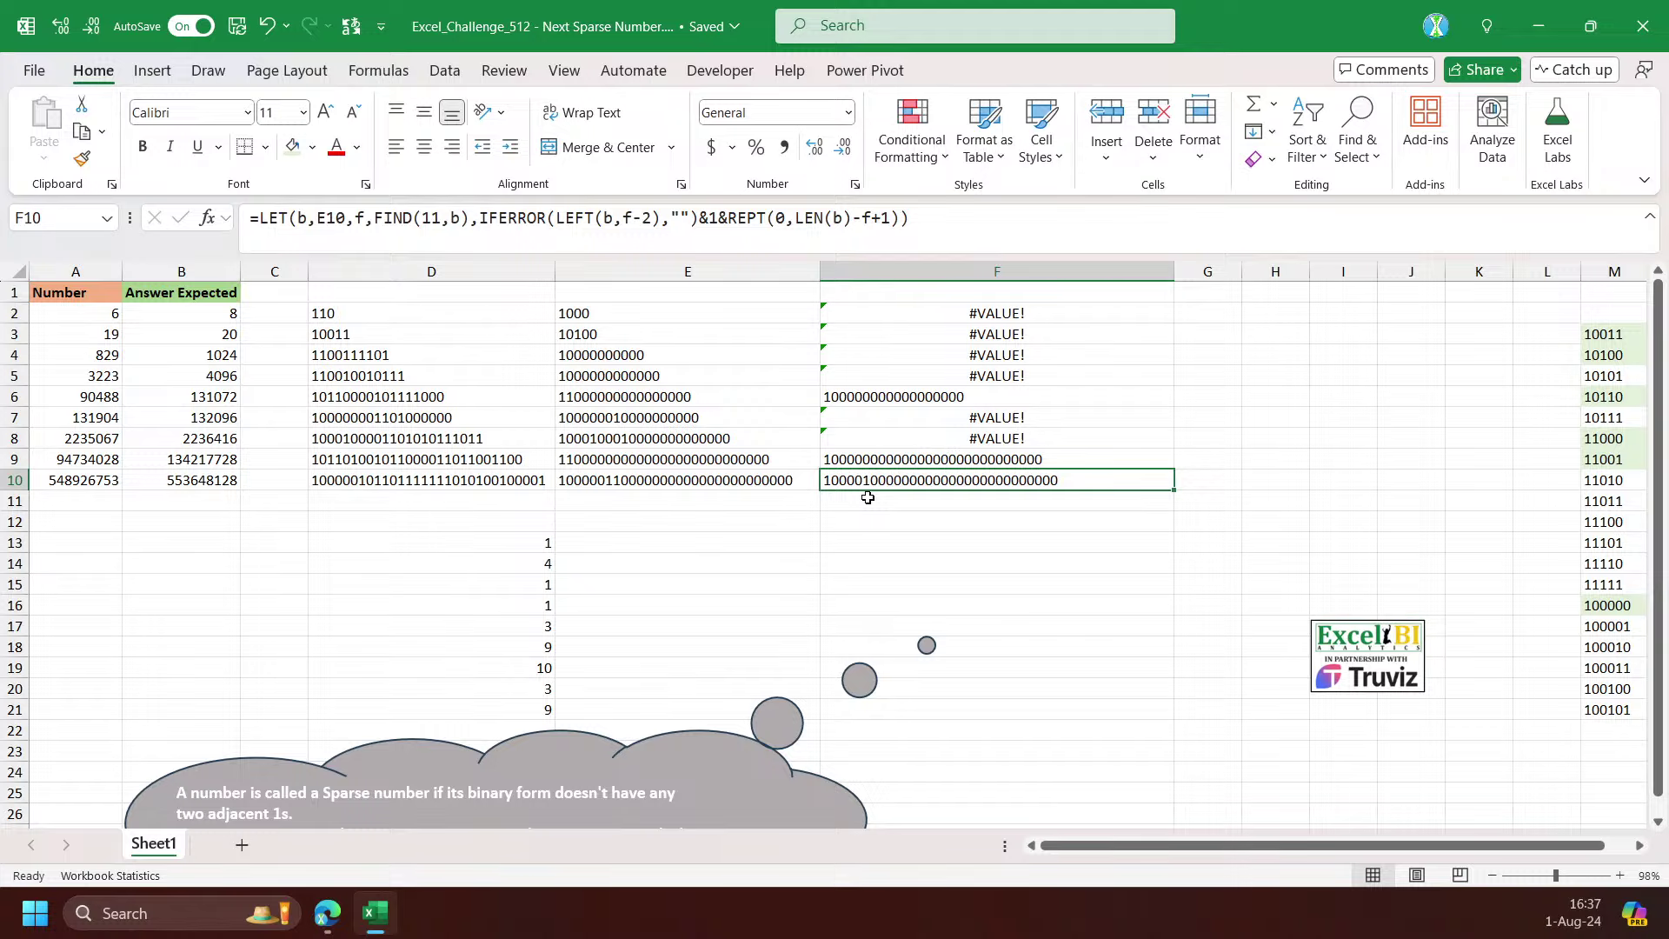
{"action": "left_click", "coordinate": [1004, 308]}
{"action": "left_click", "coordinate": [410, 218]}
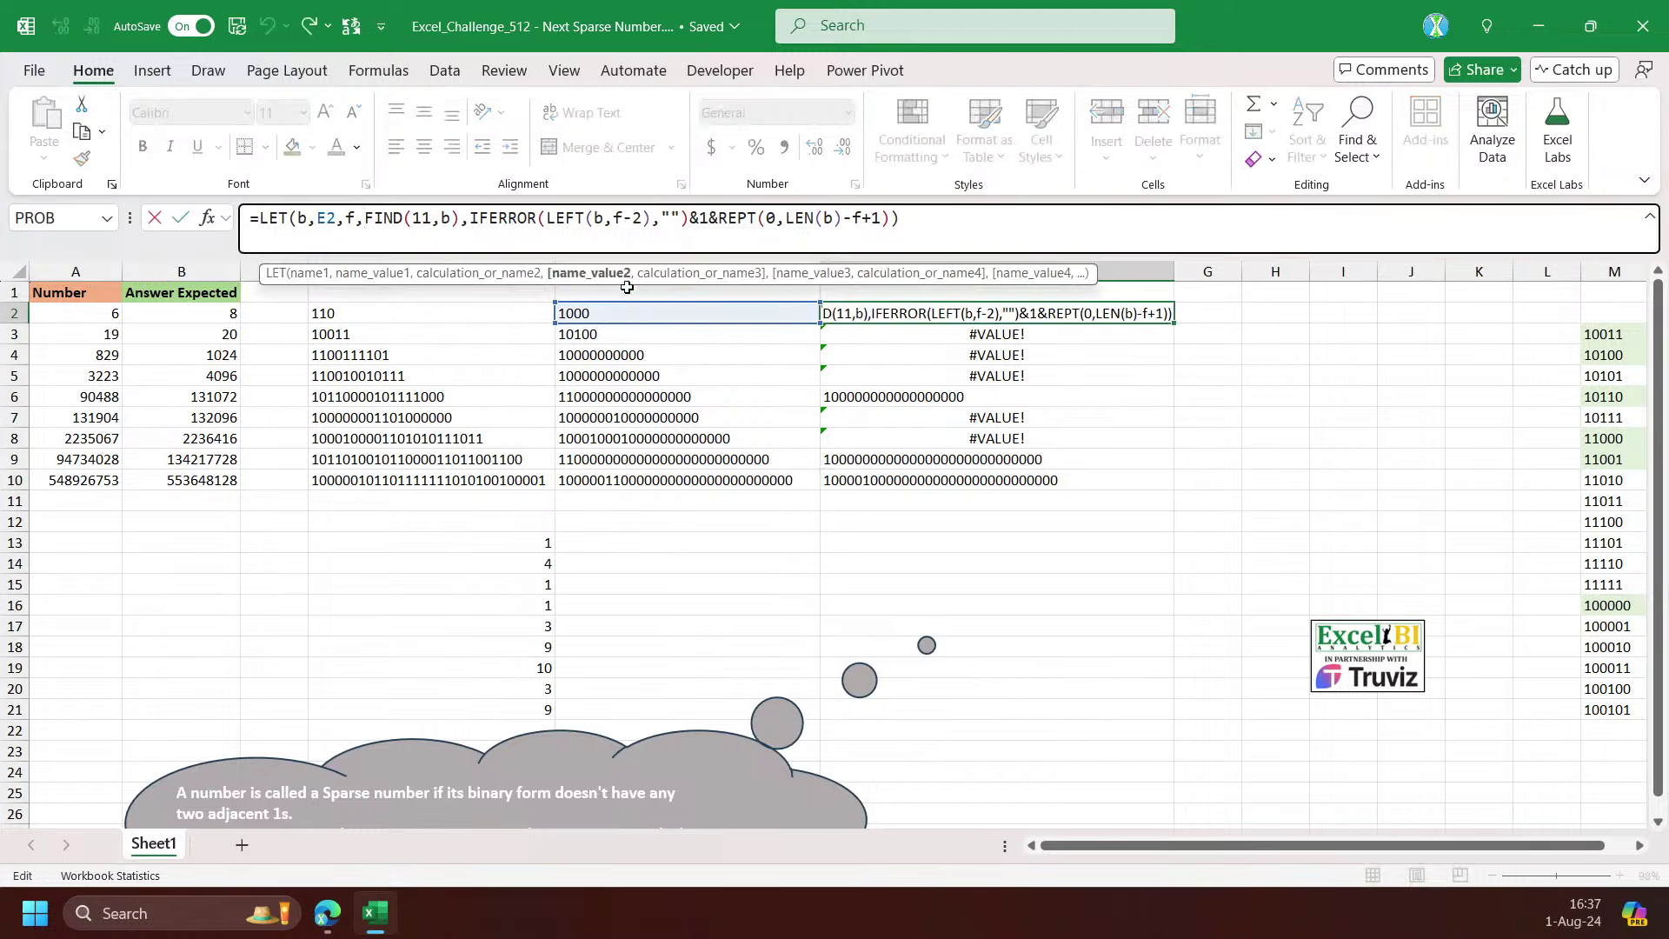
{"action": "key", "text": "Escape"}
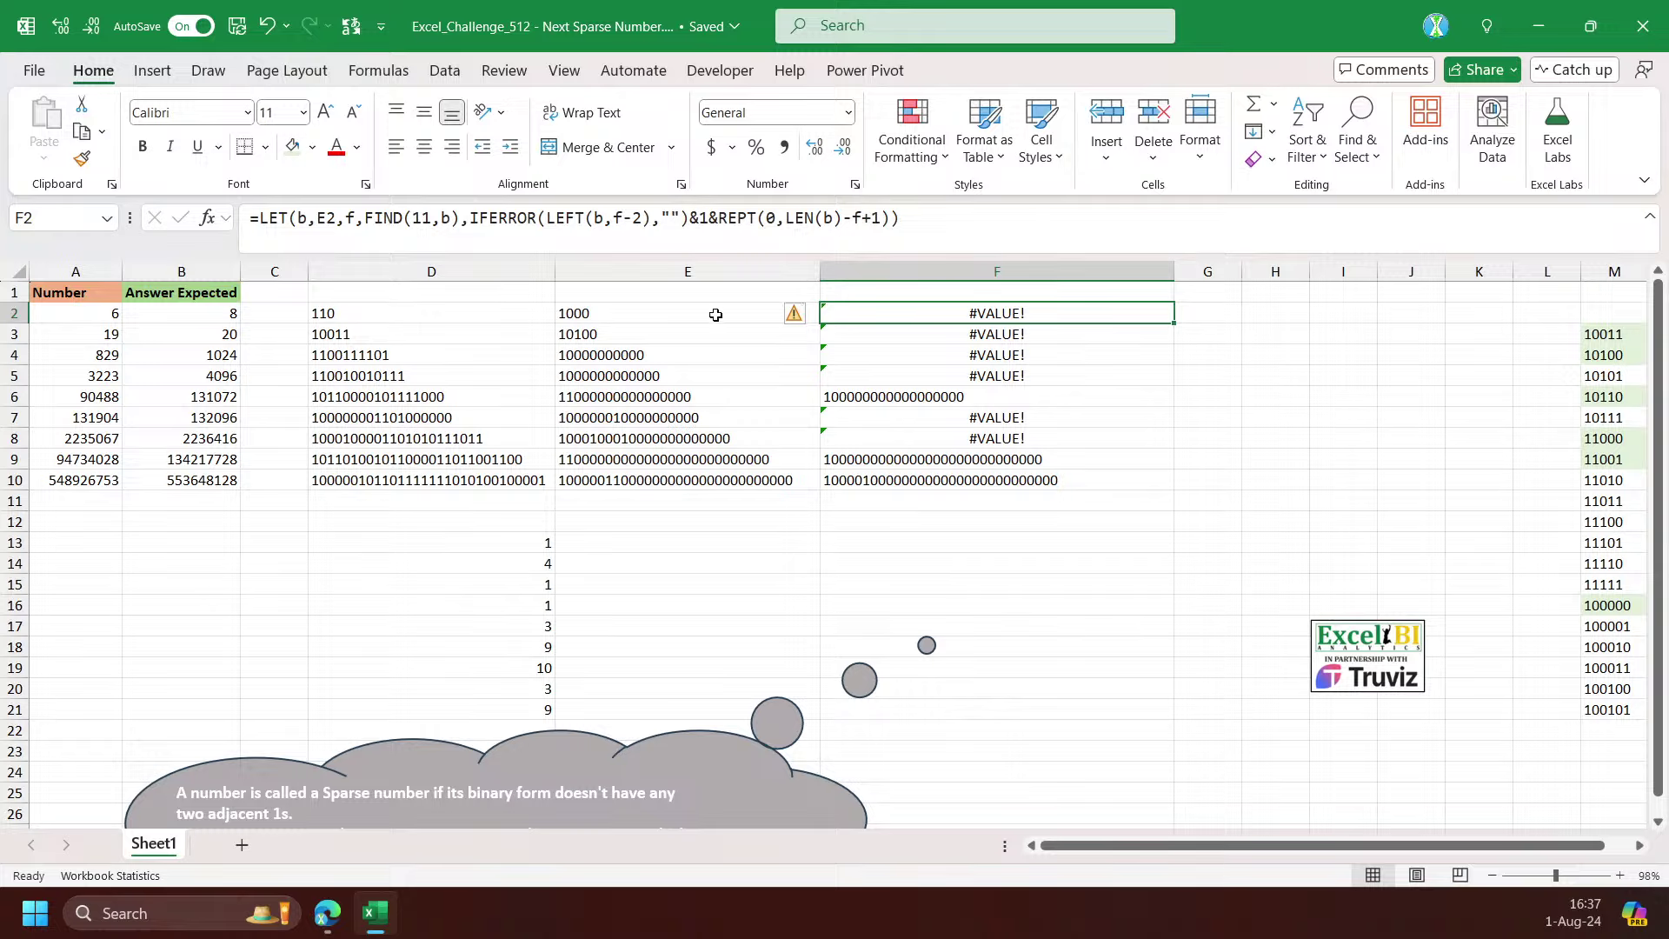
{"action": "left_click", "coordinate": [715, 314]}
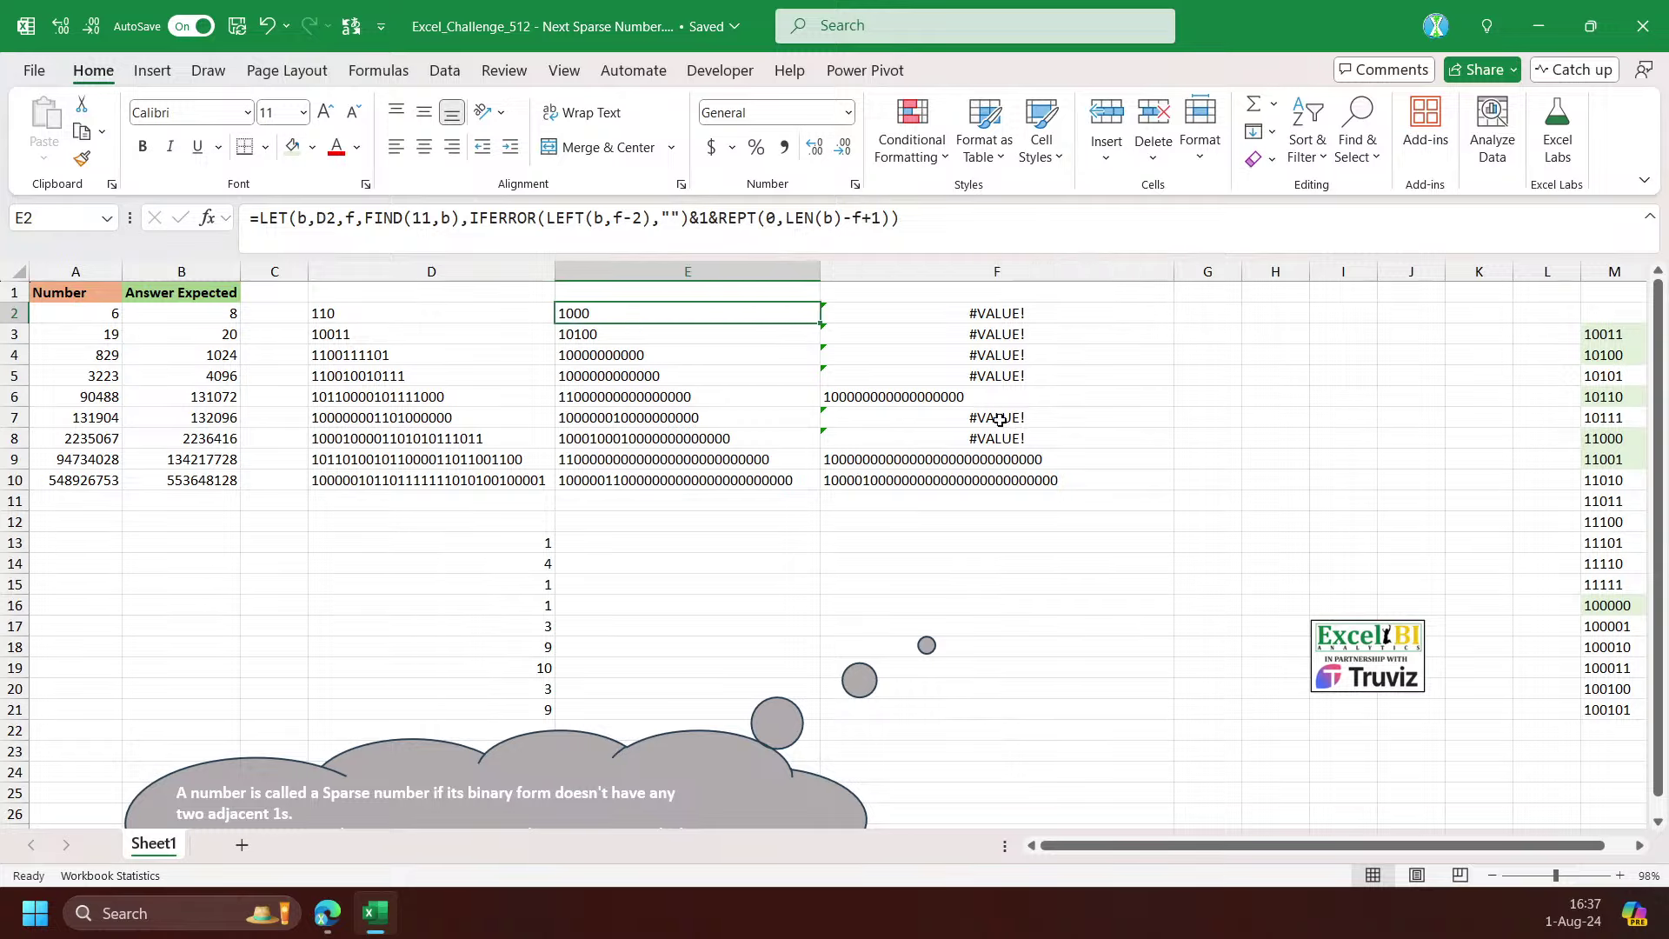
{"action": "left_click", "coordinate": [969, 478]}
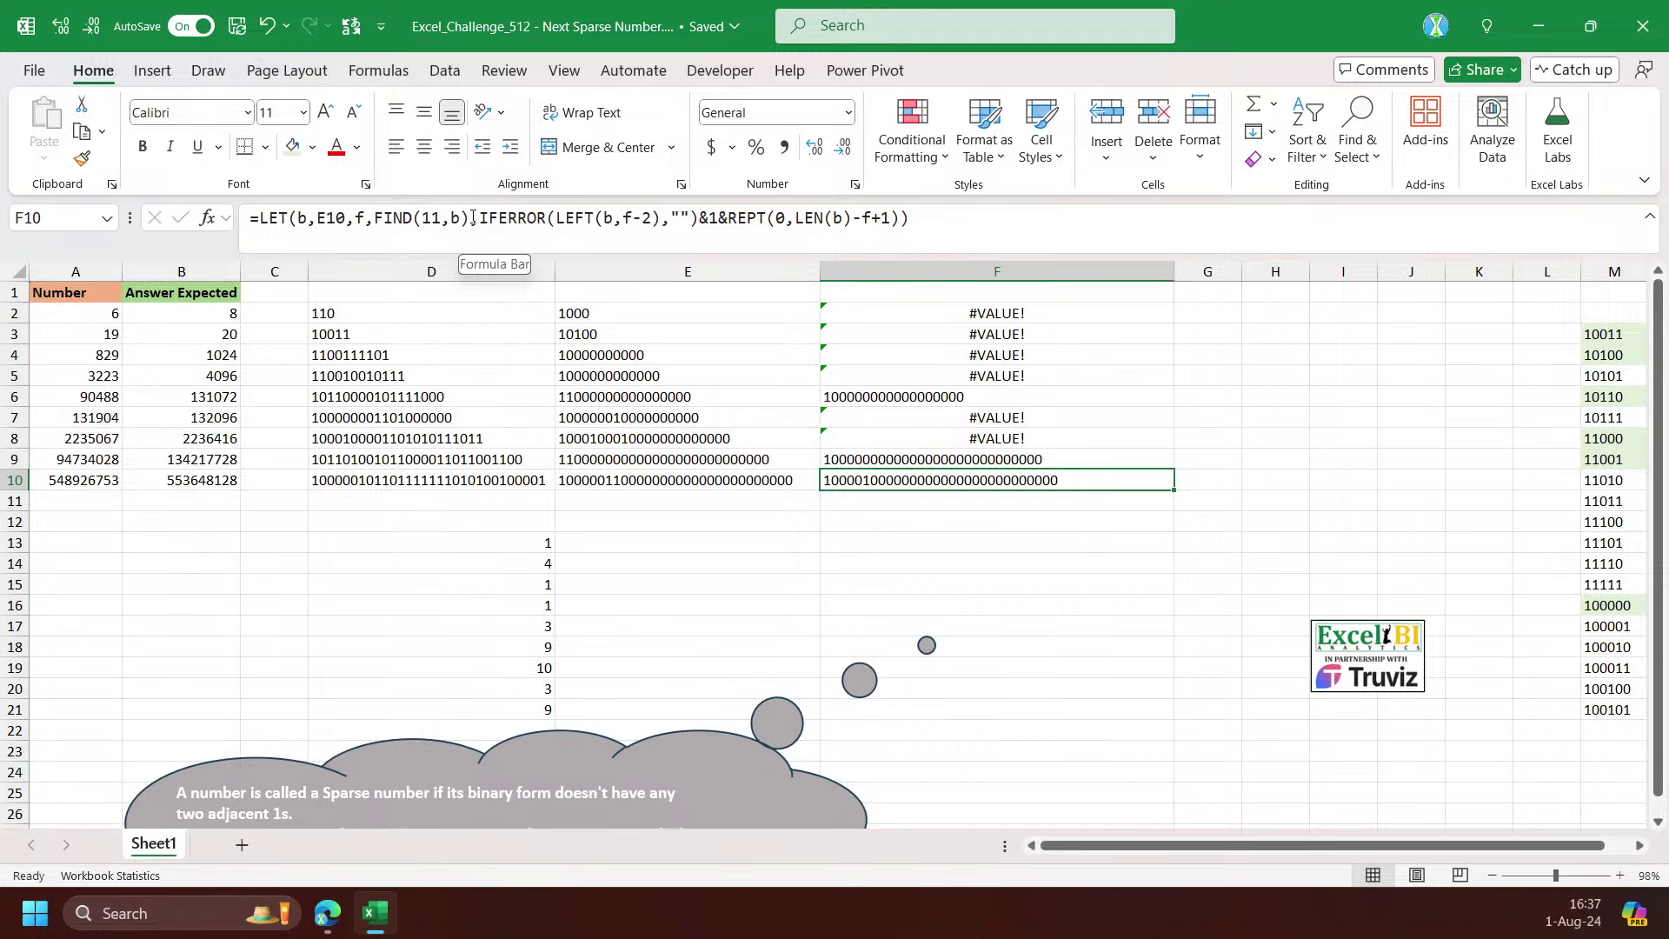
Wrap F10's IFERROR logic in IF(ISERR(f),b,...) so it returns b when no 11 exists
{"action": "left_click", "coordinate": [586, 247]}
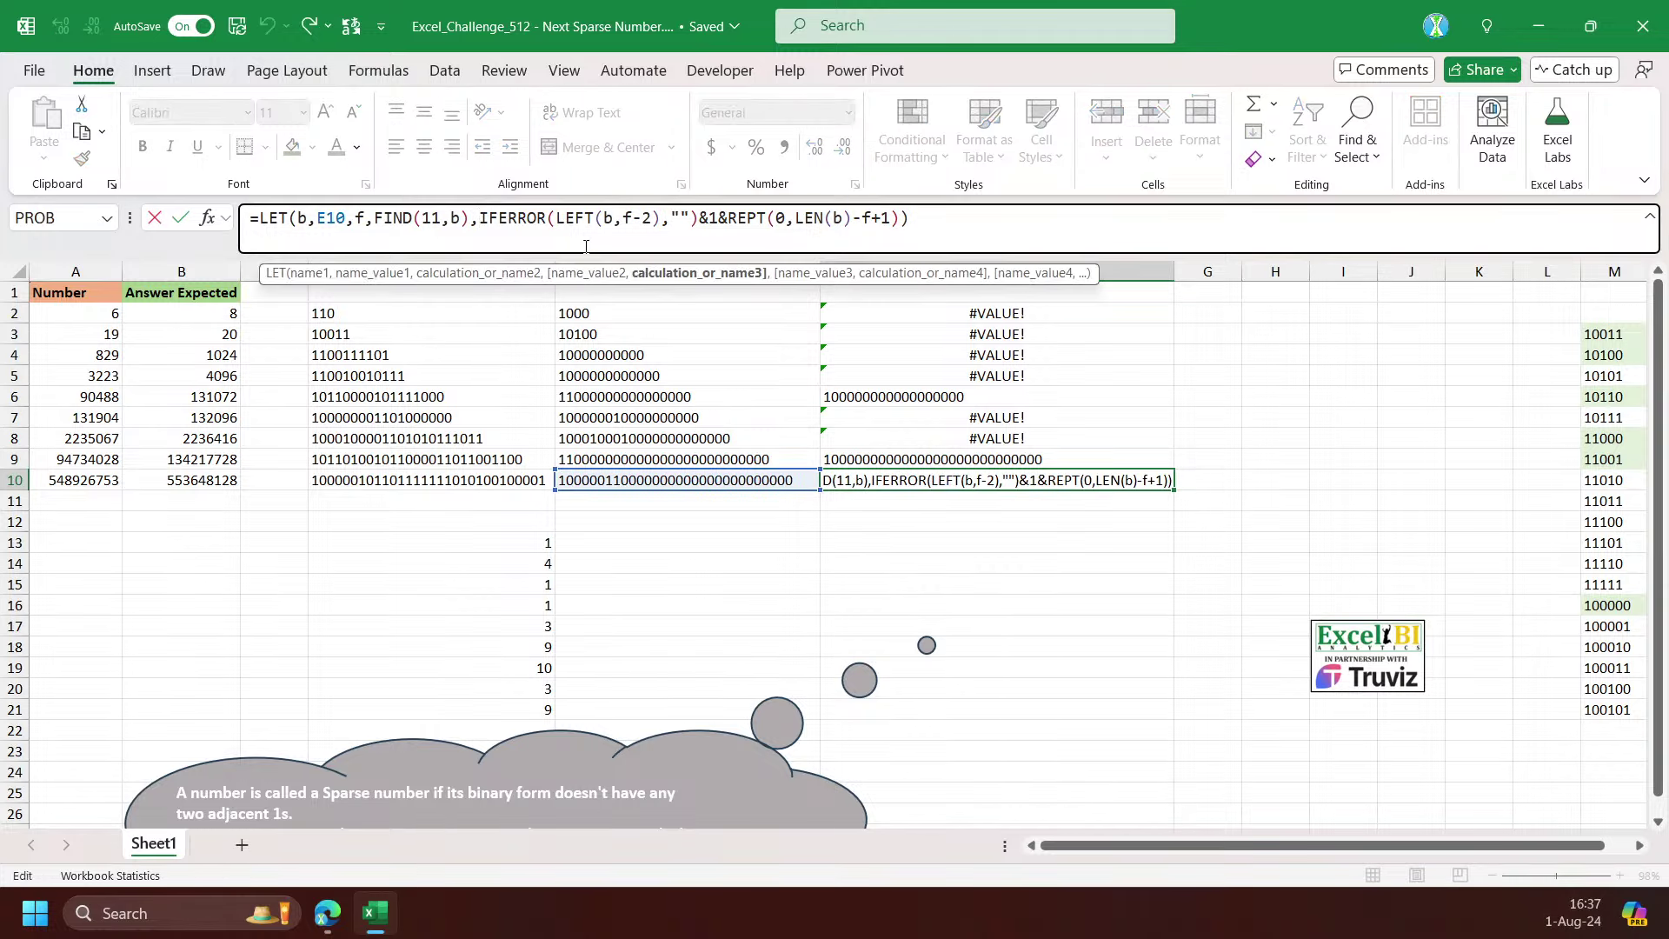
{"action": "type", "text": "IF(iser"}
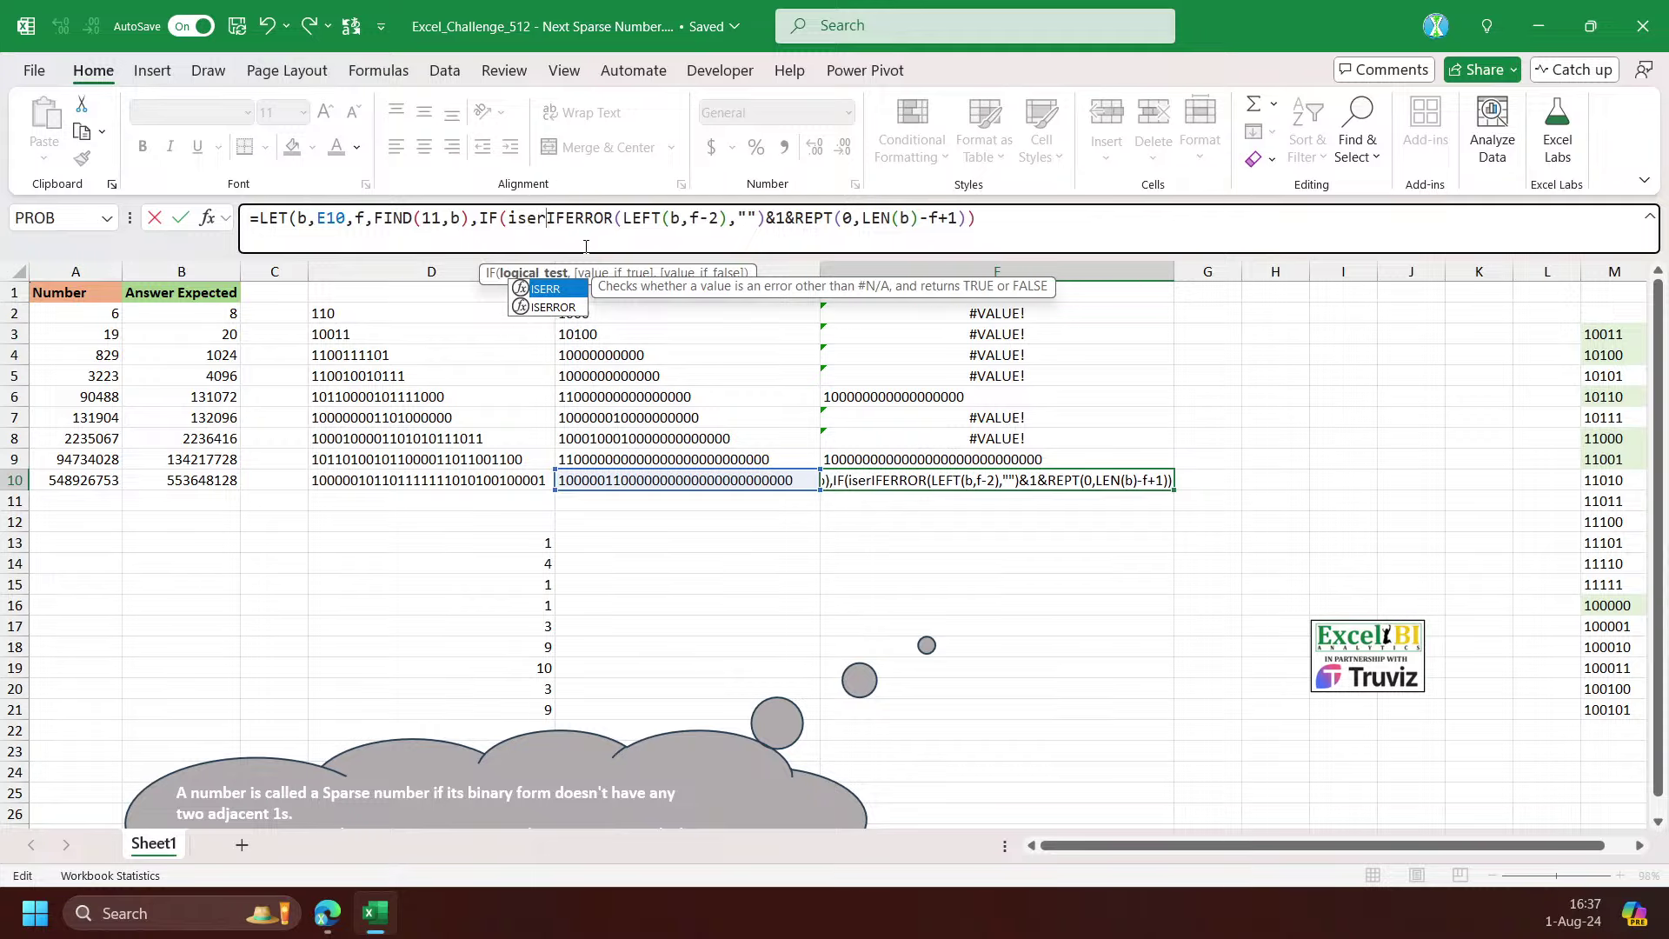
{"action": "key", "text": "Tab"}
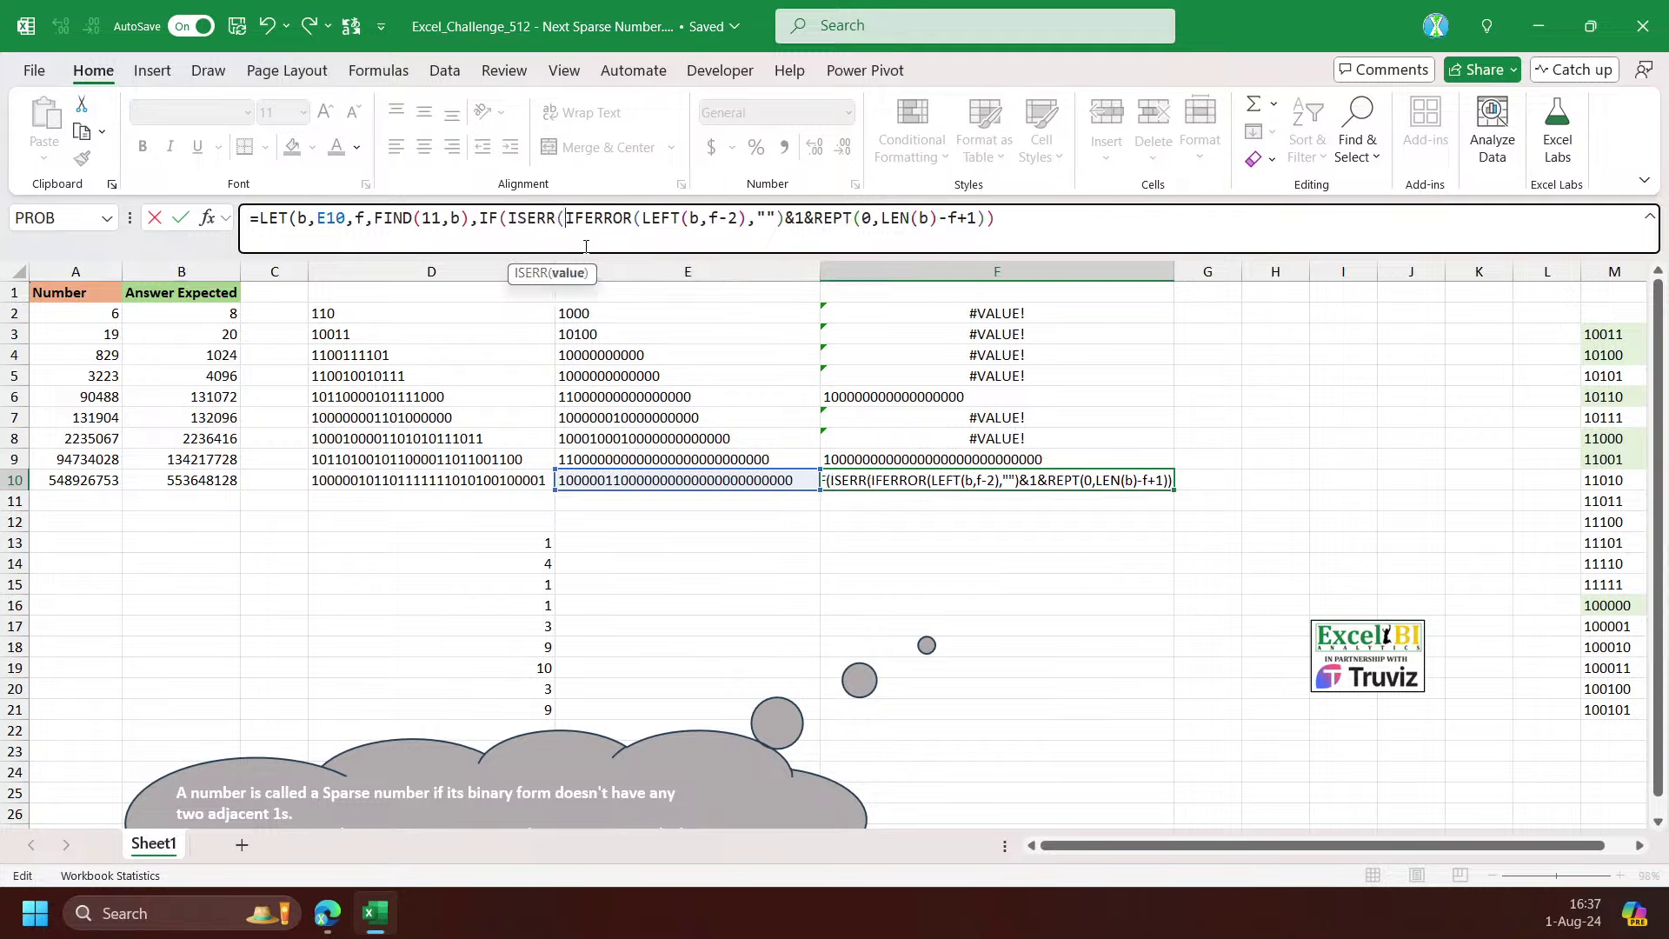
{"action": "type", "text": "f)"}
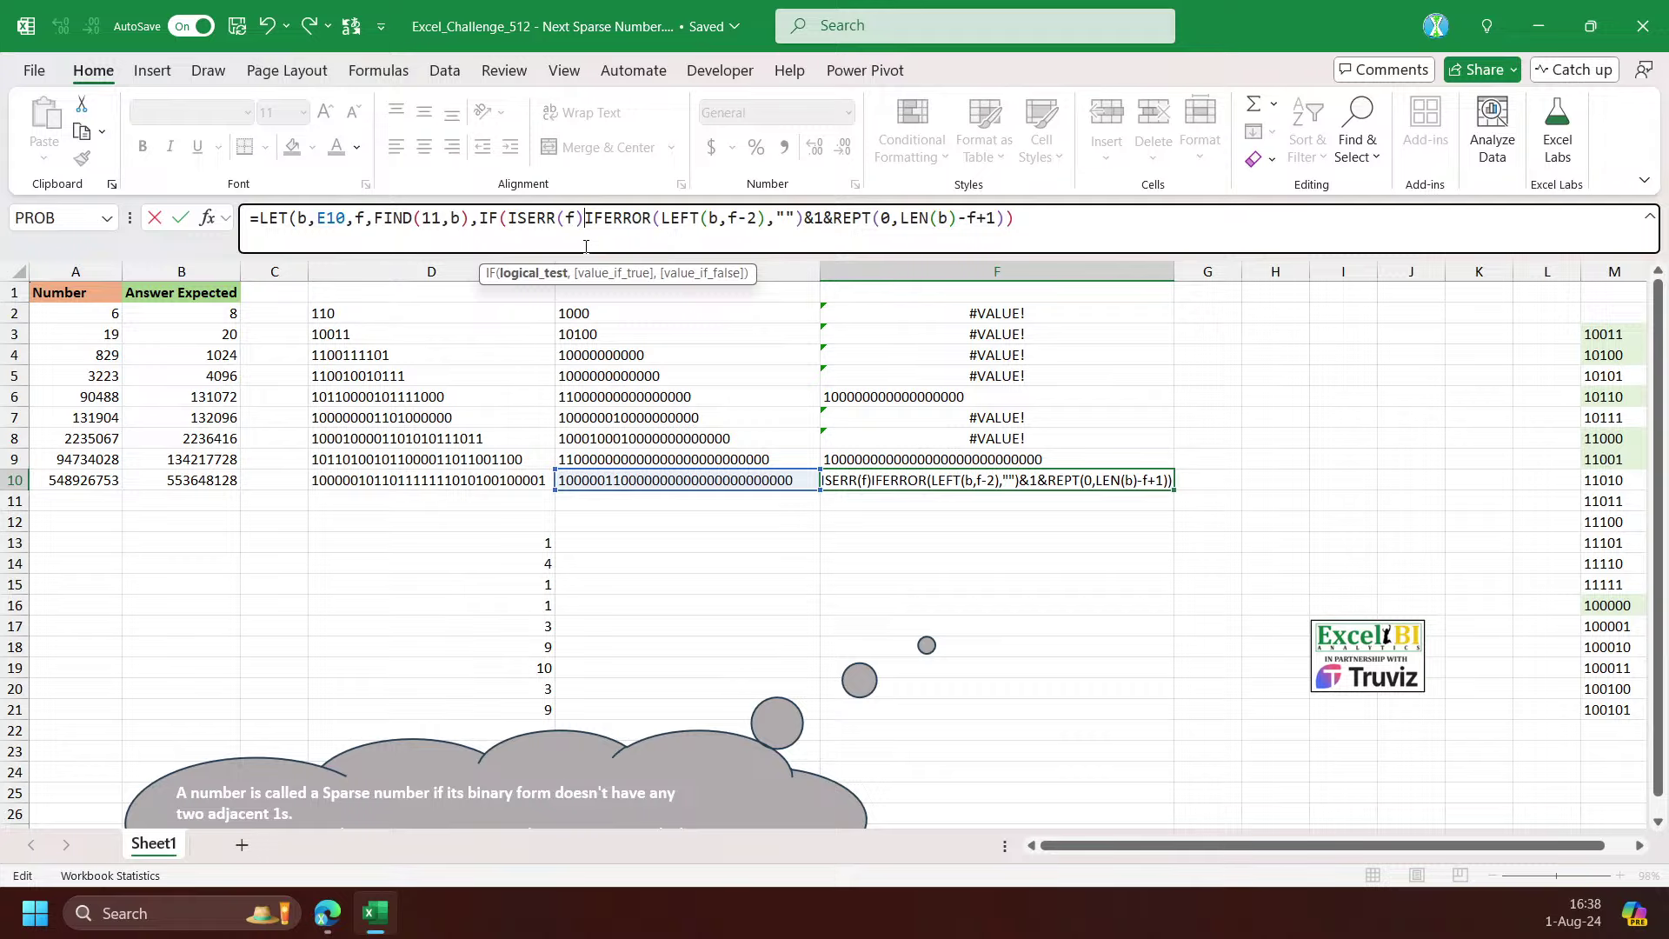
{"action": "type", "text": ","}
{"action": "type", "text": "b,"}
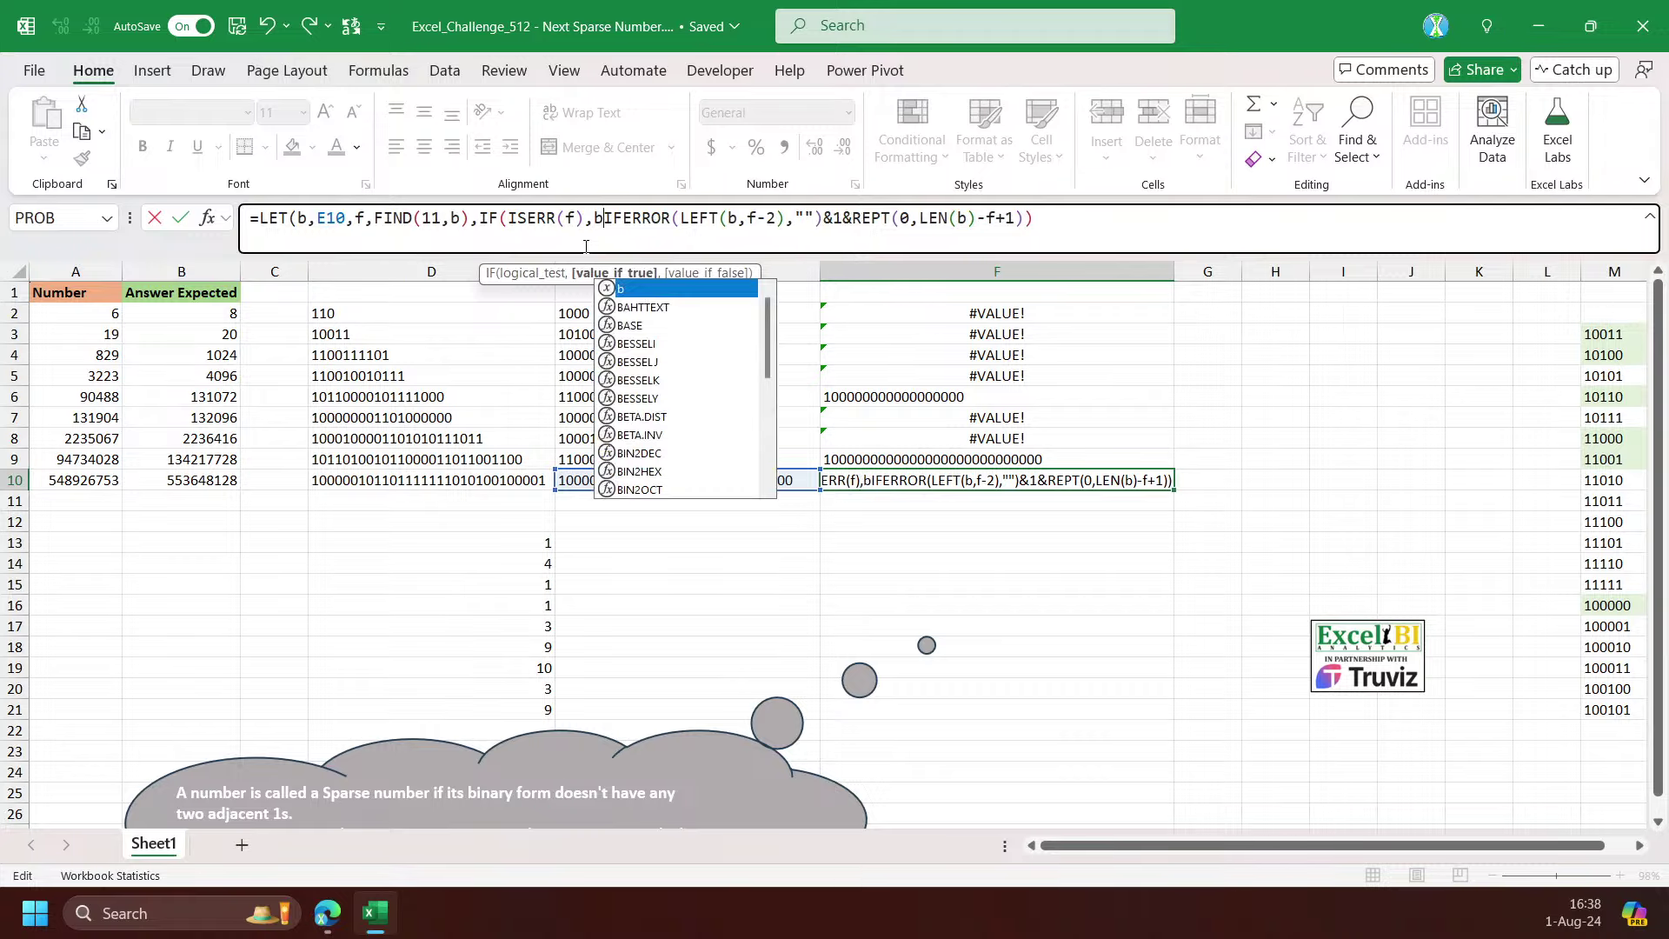
{"action": "left_click_drag", "start_coordinate": [614, 218], "coordinate": [1044, 219]}
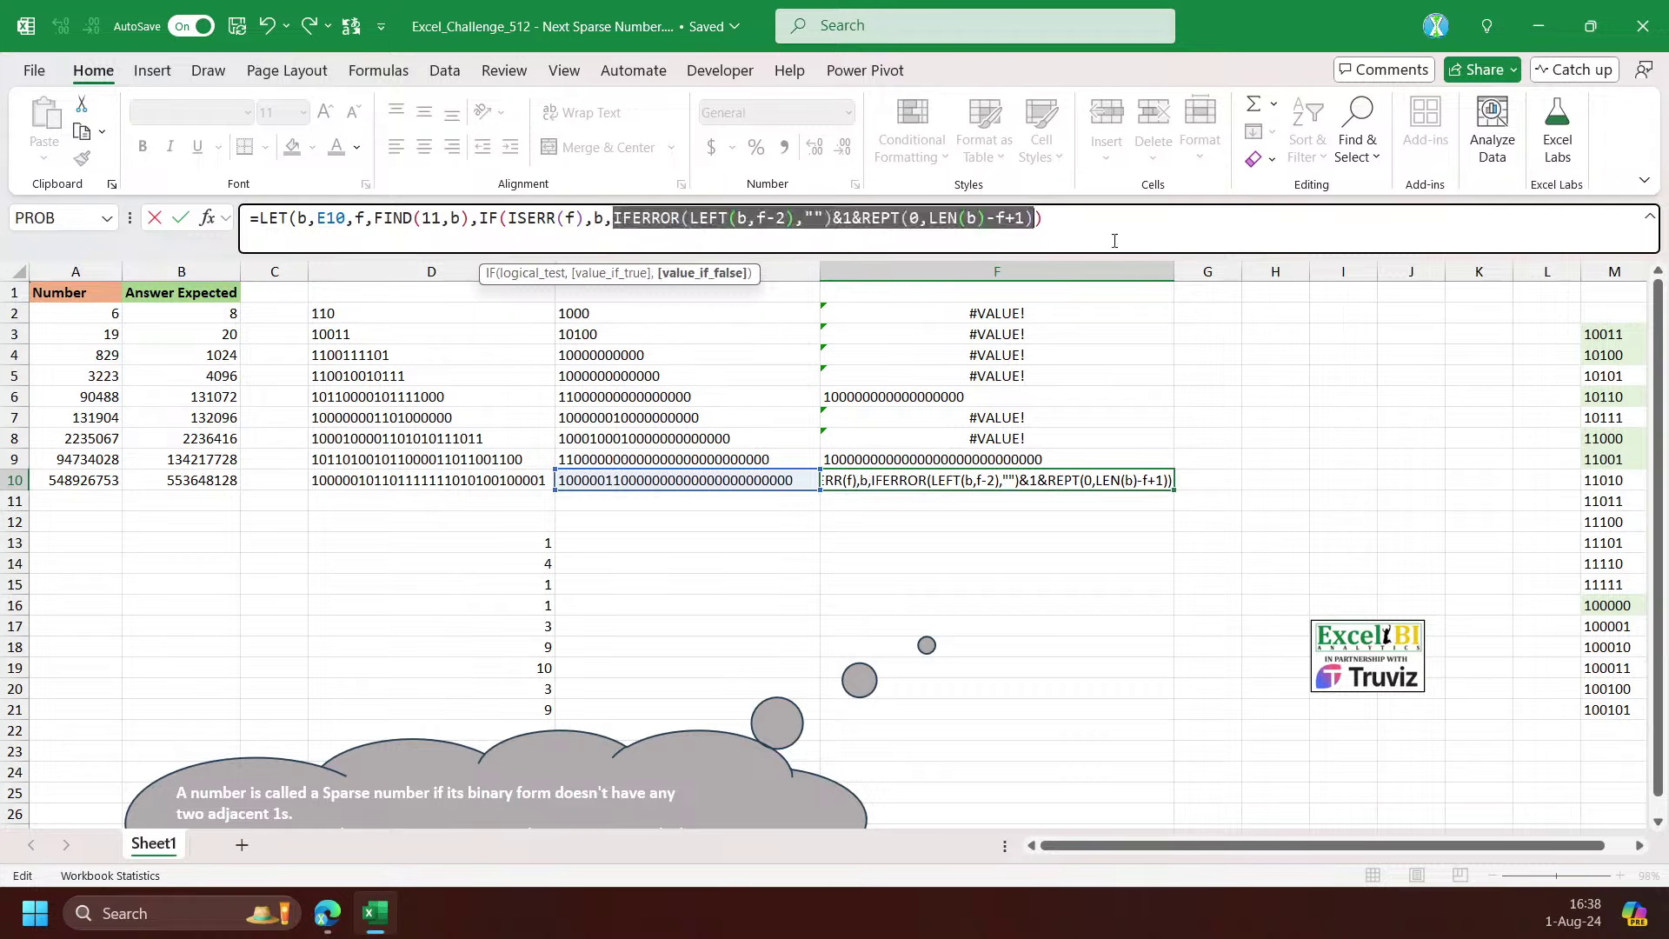
{"action": "left_click", "coordinate": [1099, 229]}
{"action": "type", "text": ")"}
{"action": "key", "text": "Return"}
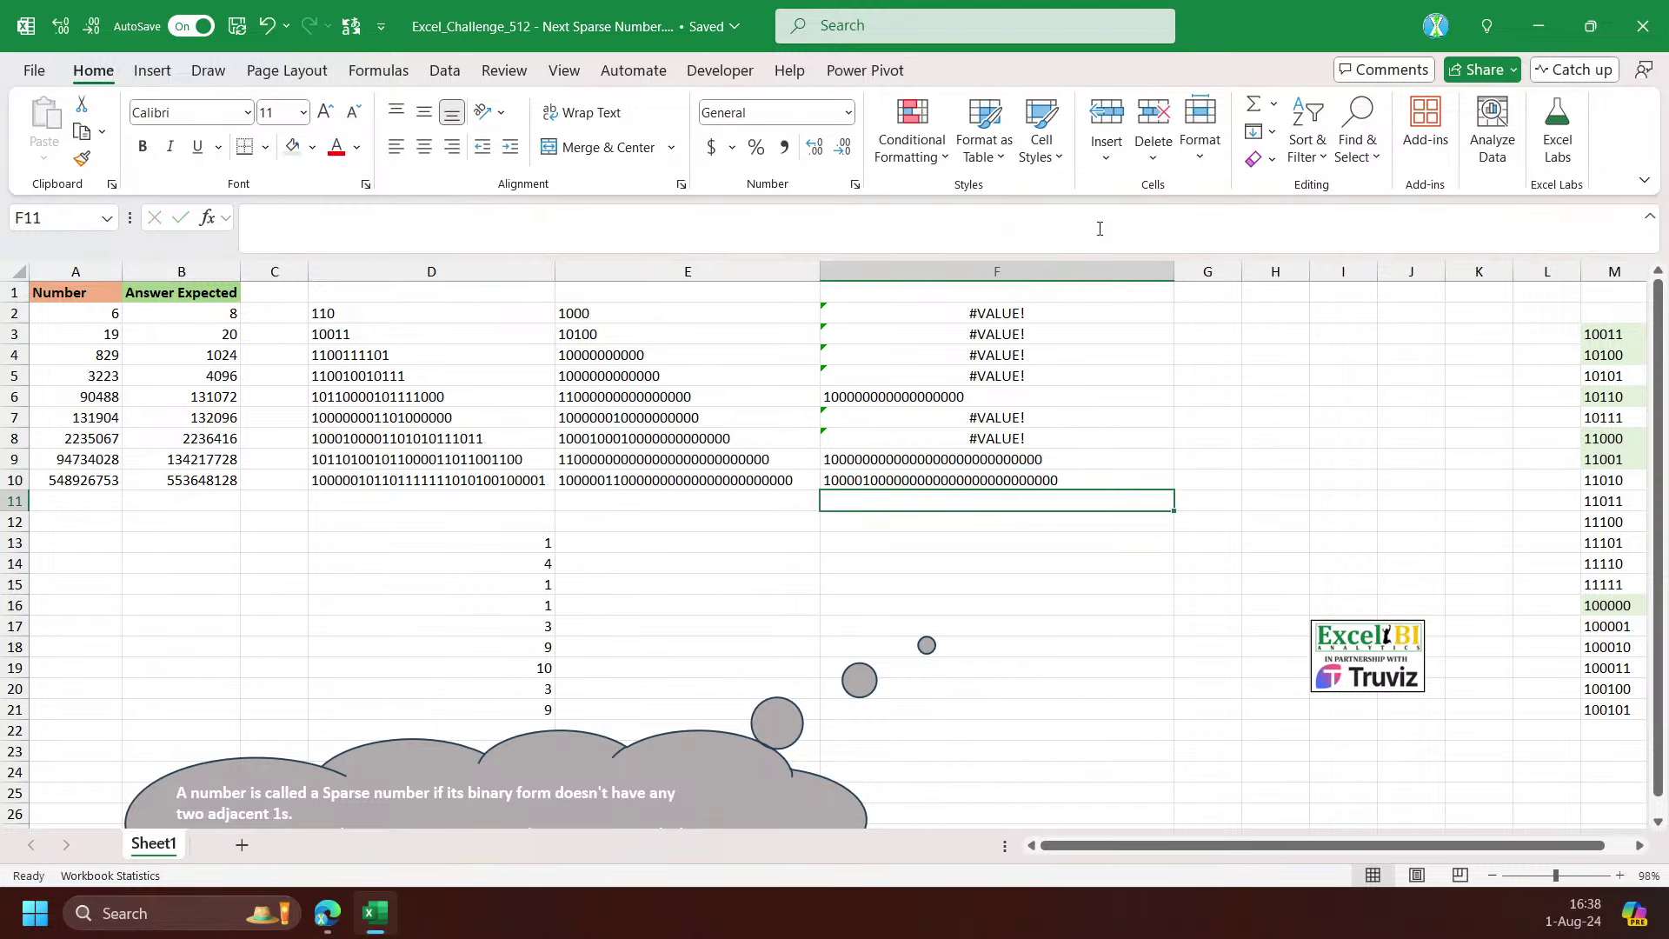
{"action": "key", "text": "Up"}
Repoint F10's source reference from E10 to D10 and expand the formula bar
{"action": "left_click", "coordinate": [966, 219]}
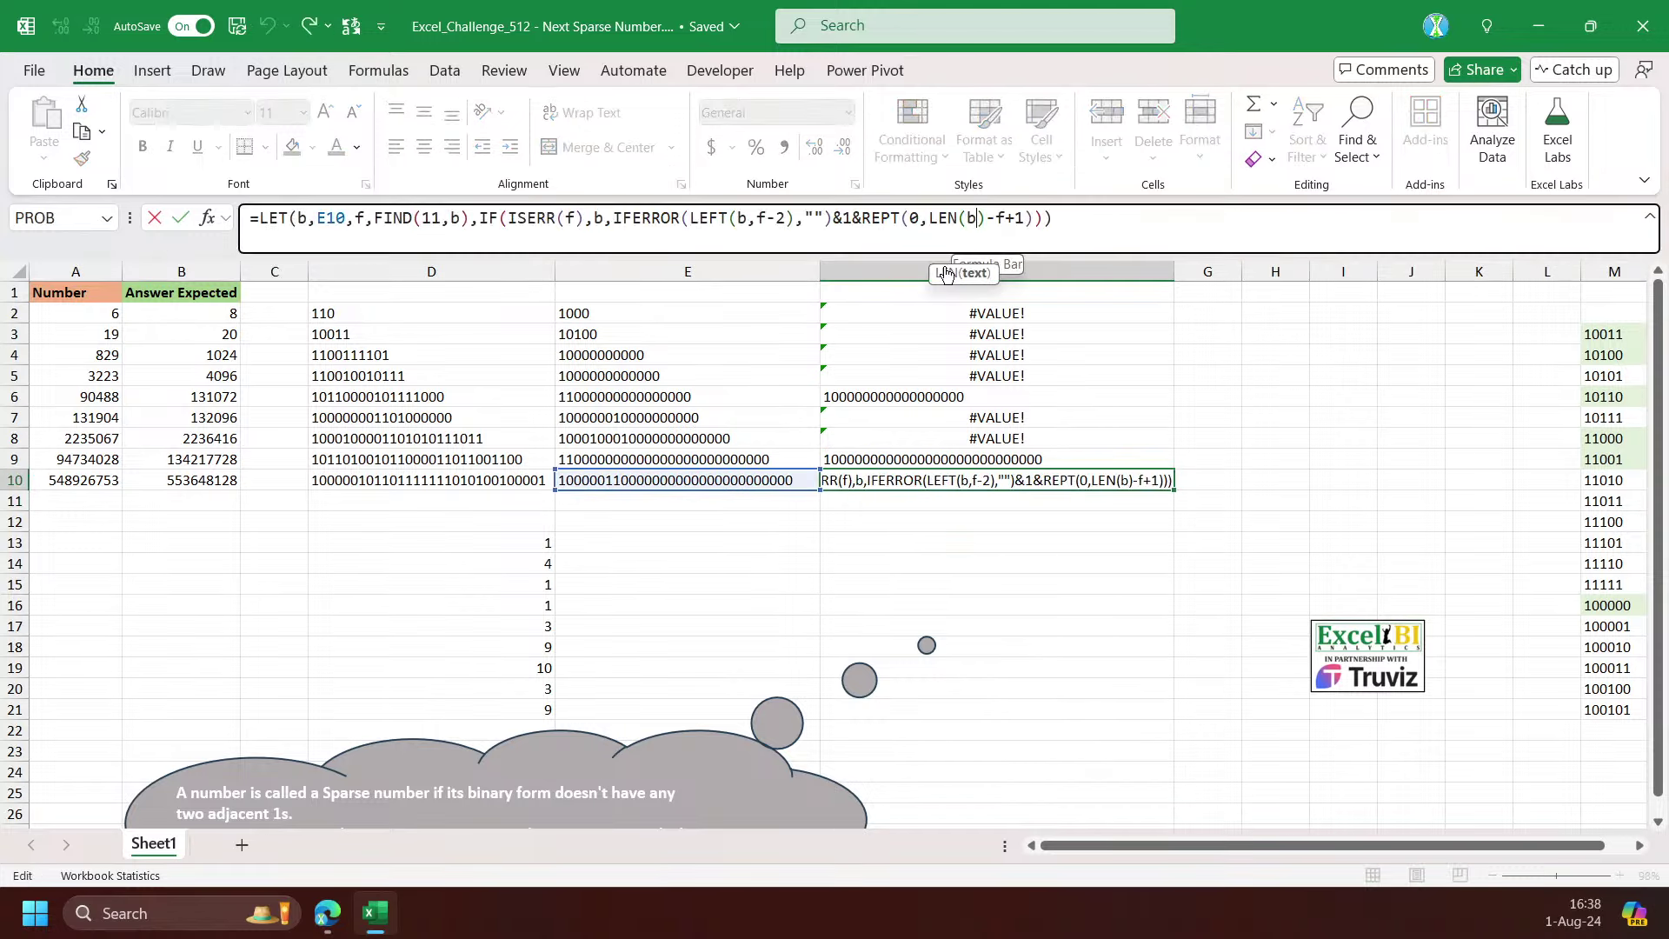
{"action": "left_click_drag", "start_coordinate": [721, 491], "coordinate": [536, 487]}
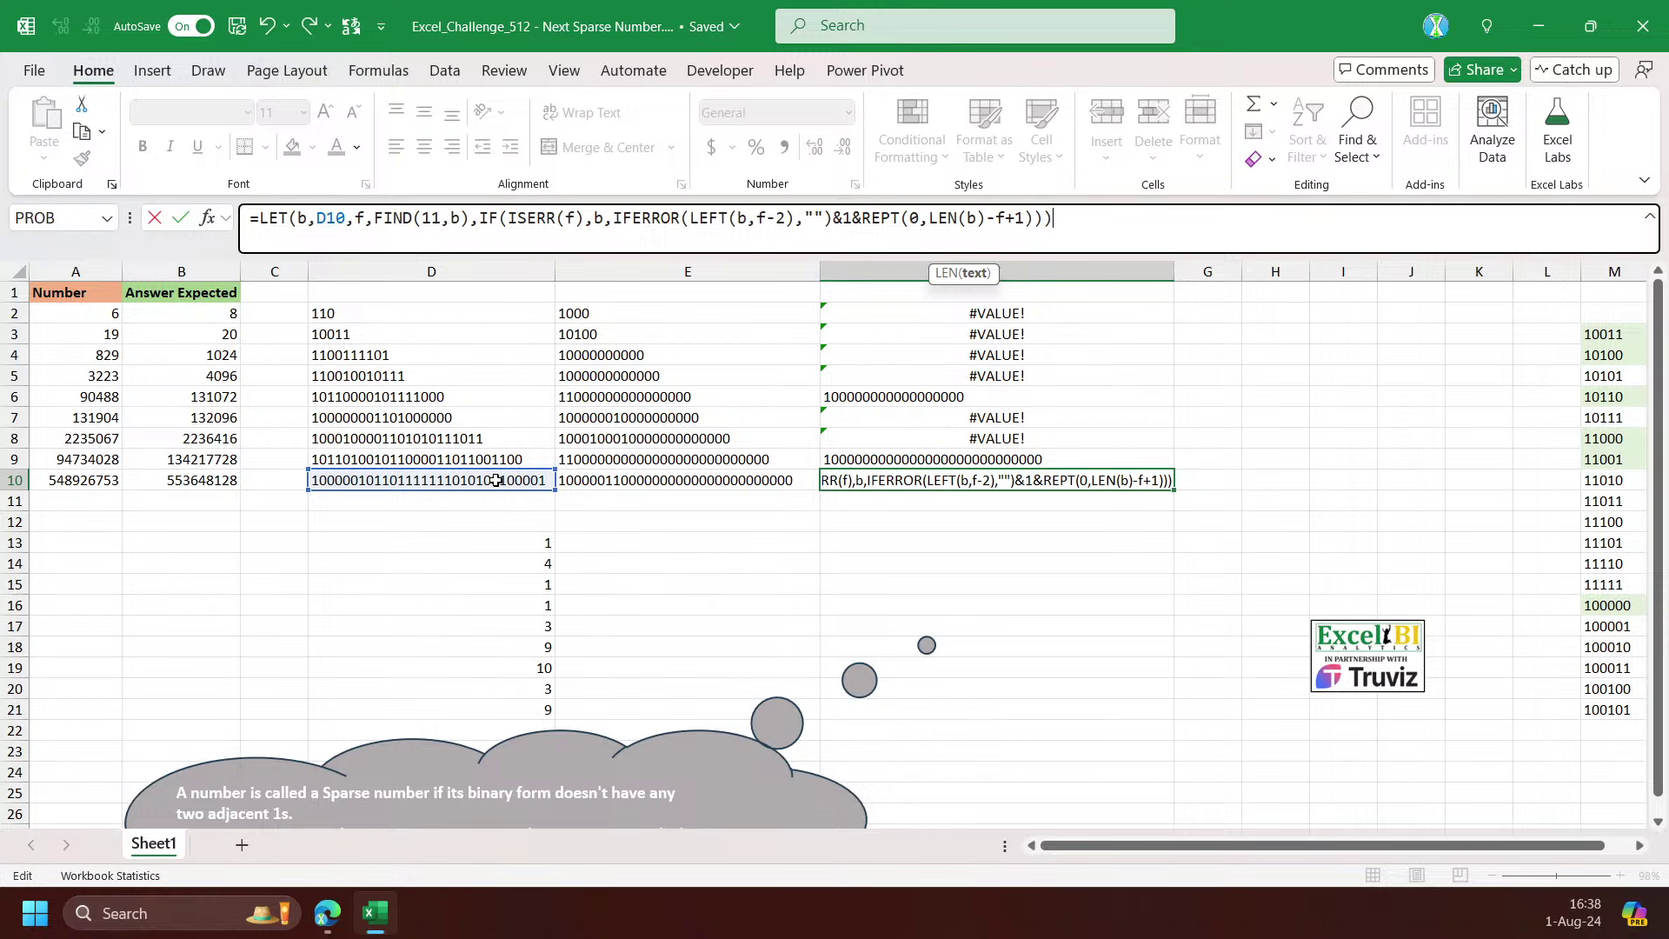
{"action": "key", "text": "Return"}
{"action": "key", "text": "Up"}
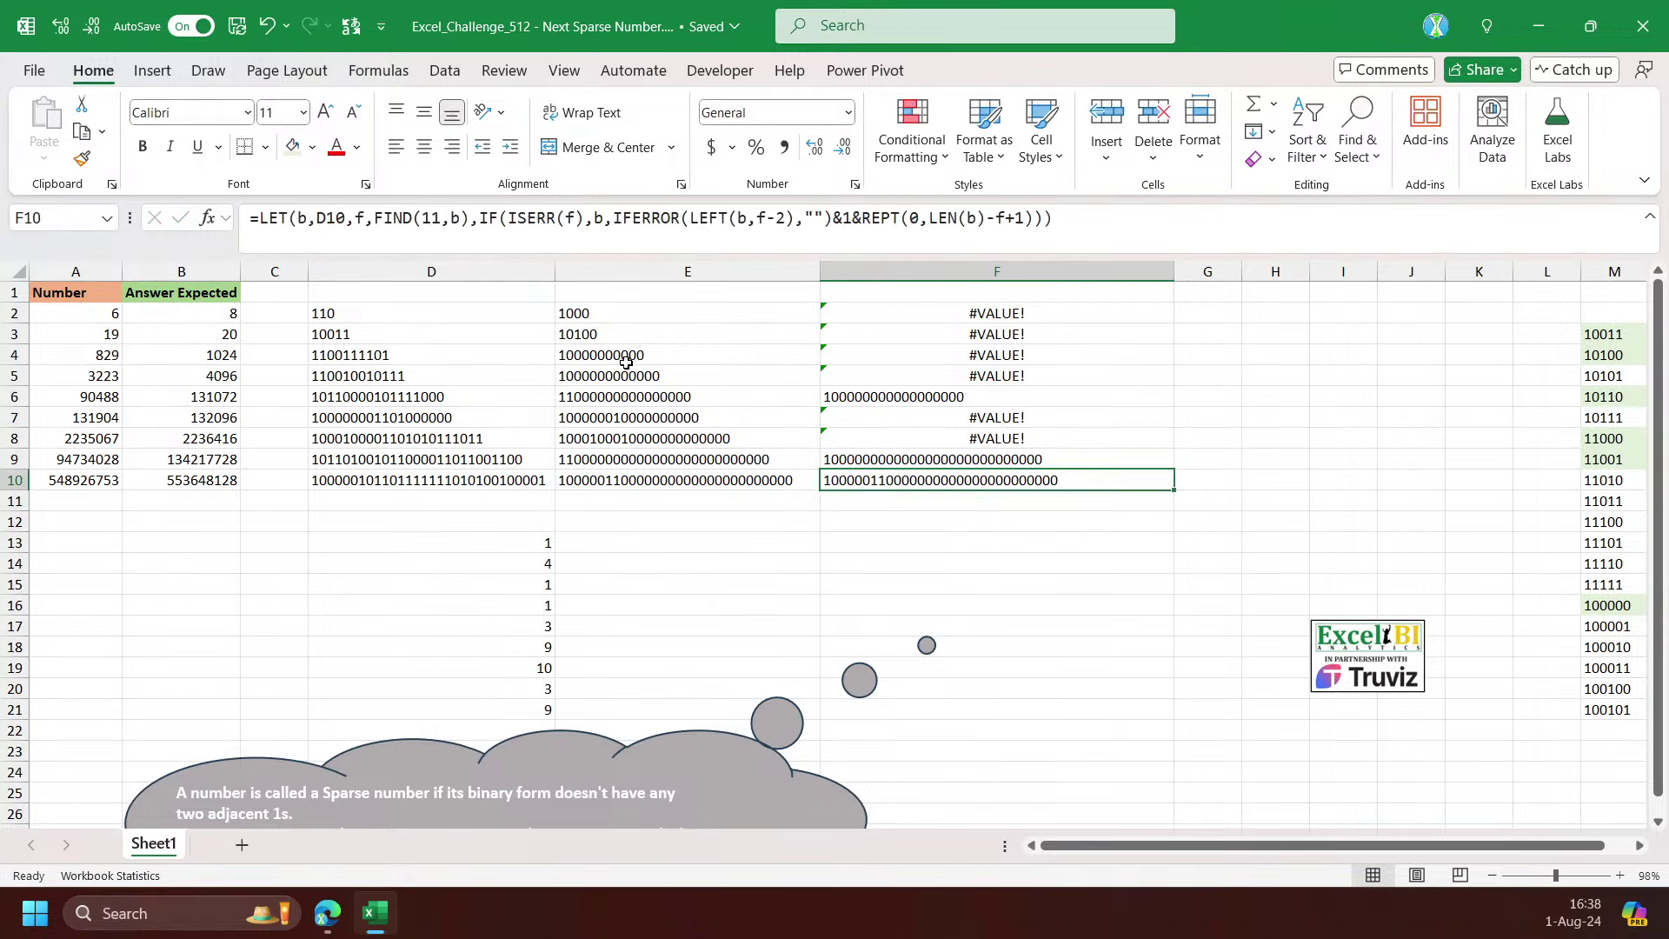
{"action": "double_click", "coordinate": [799, 258]}
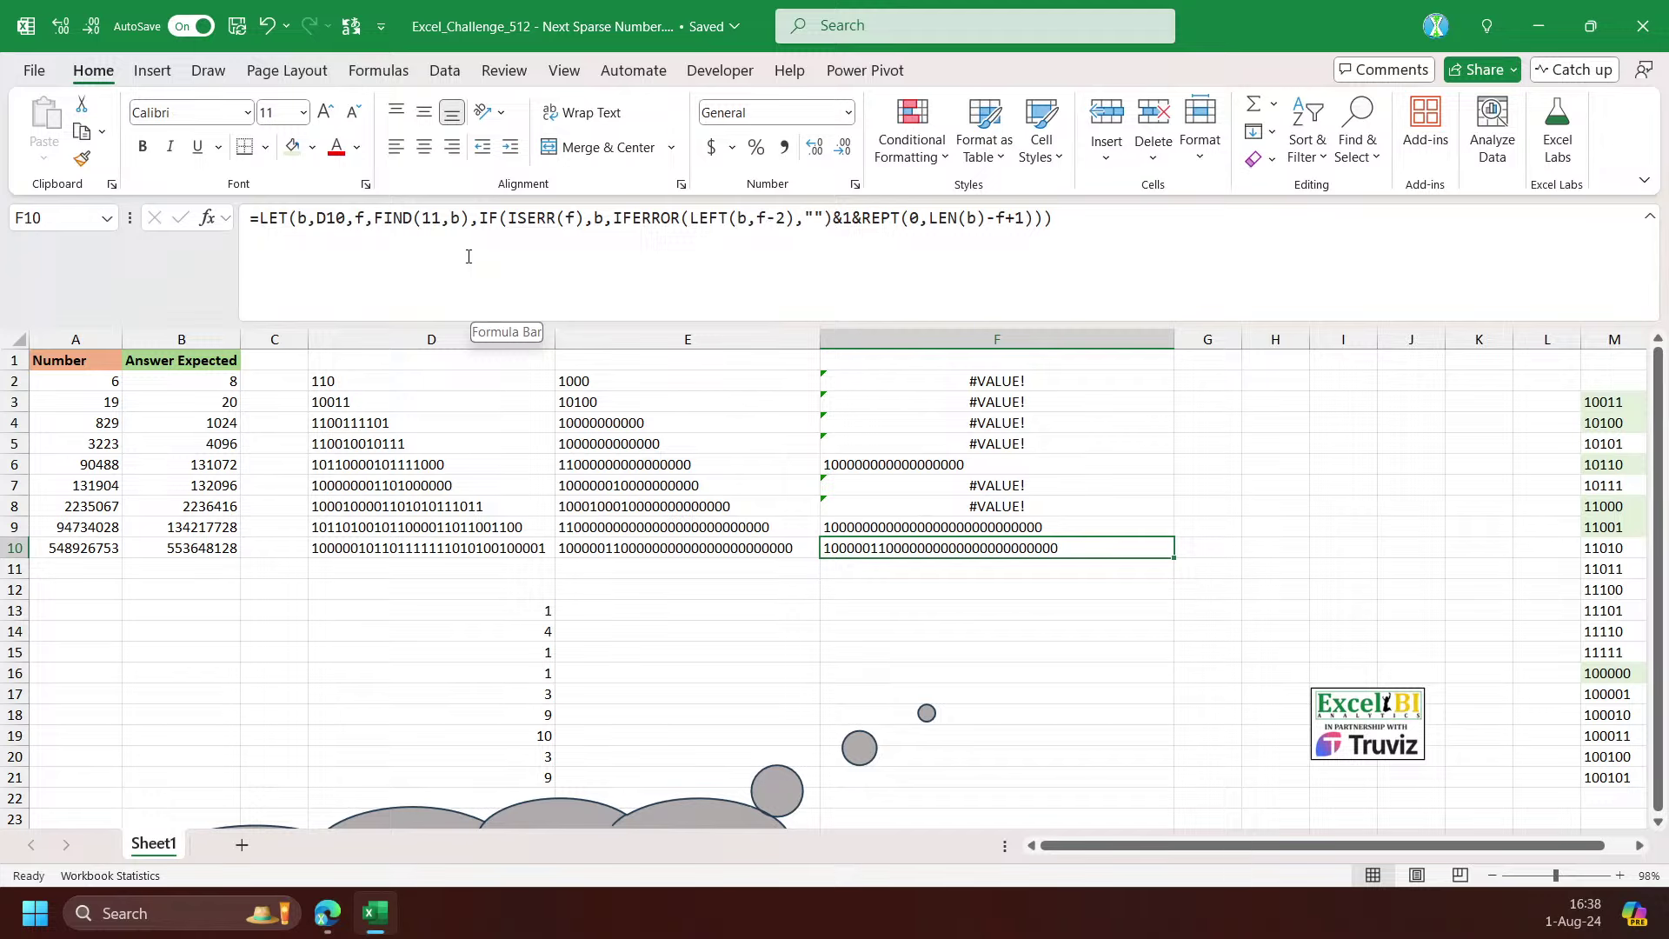
Insert r,LAMBDA(r,b,LET( on a new line before F10's f,FIND definition
{"action": "left_click", "coordinate": [360, 221]}
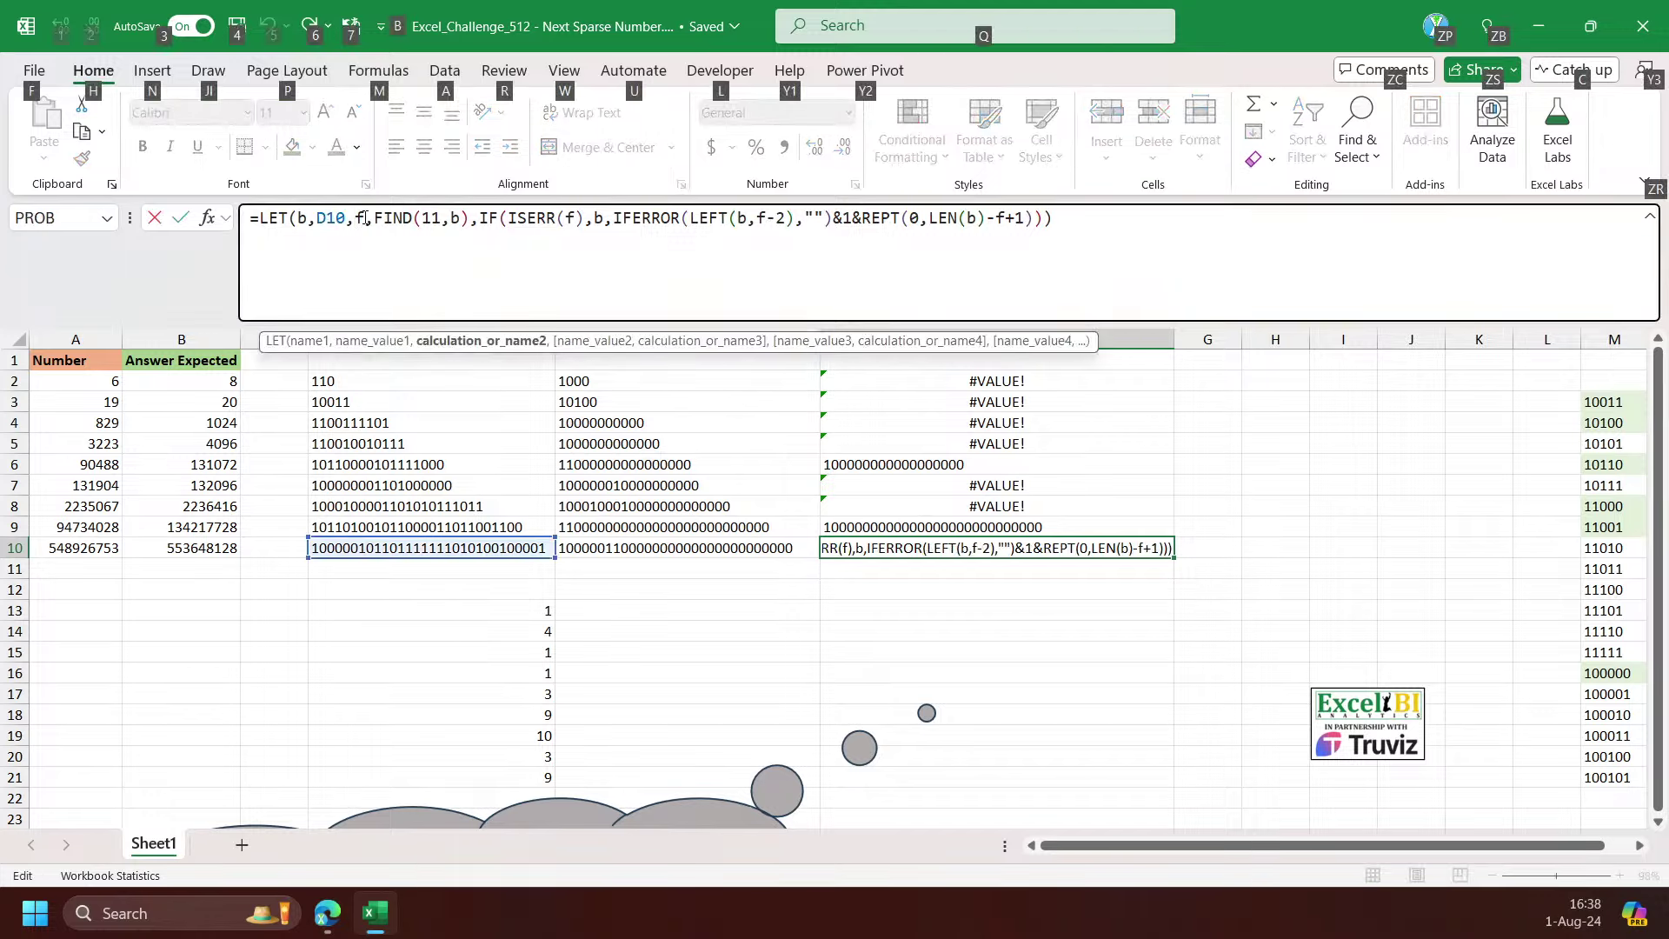
{"action": "key", "text": "alt+Return"}
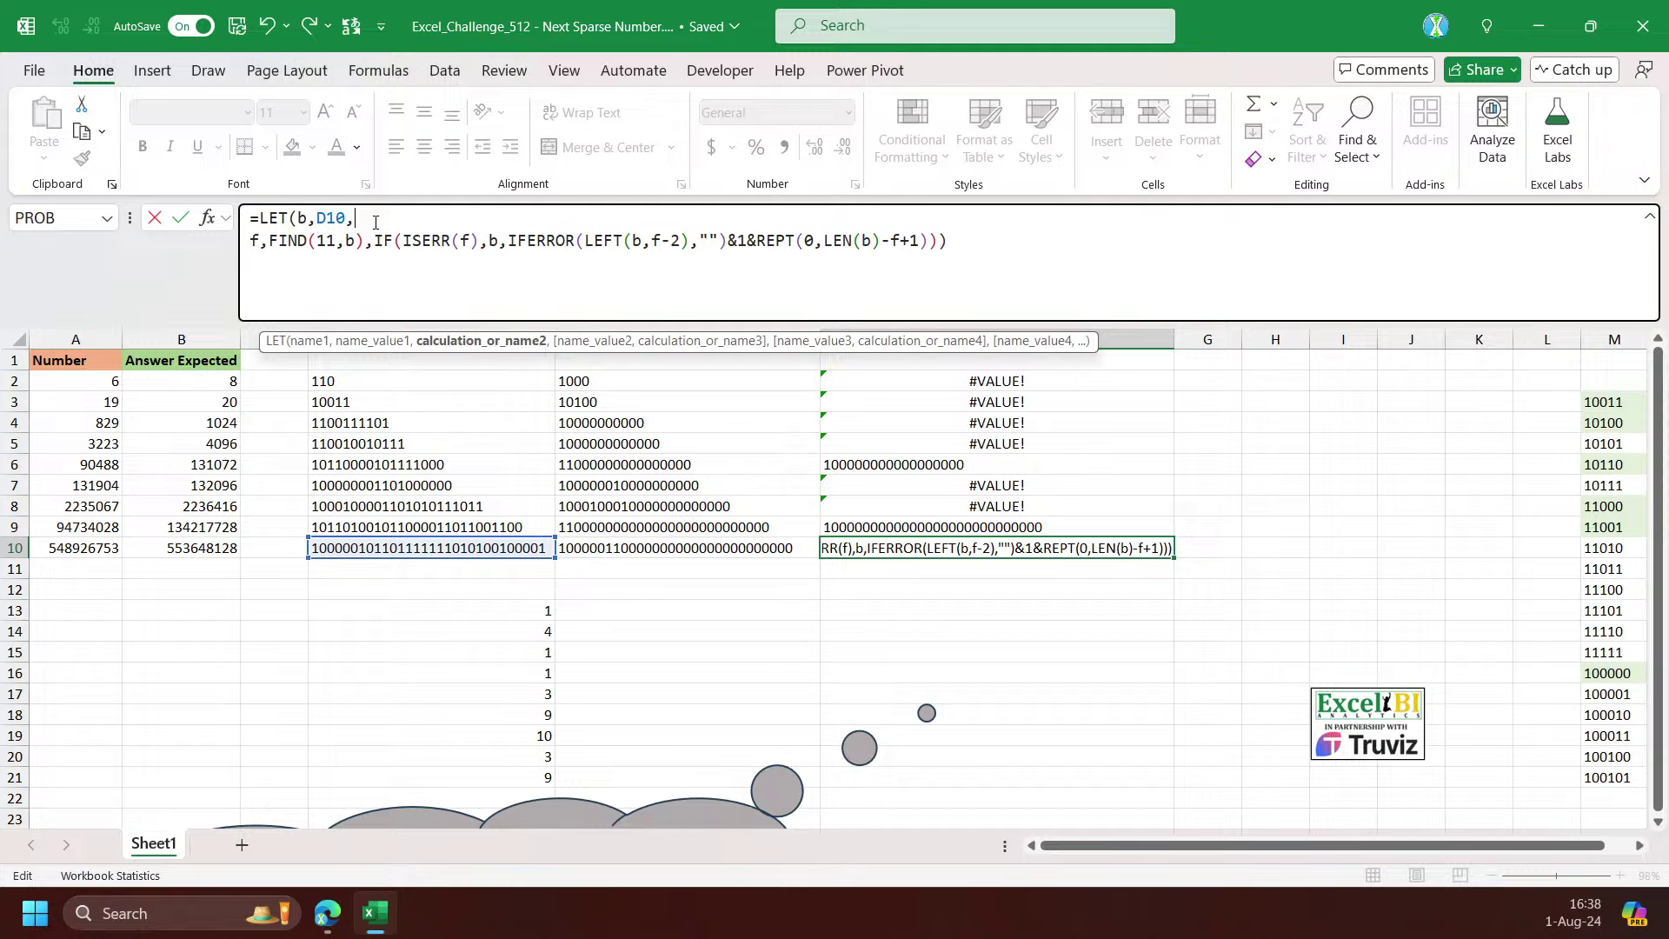
{"action": "key", "text": "alt+Return"}
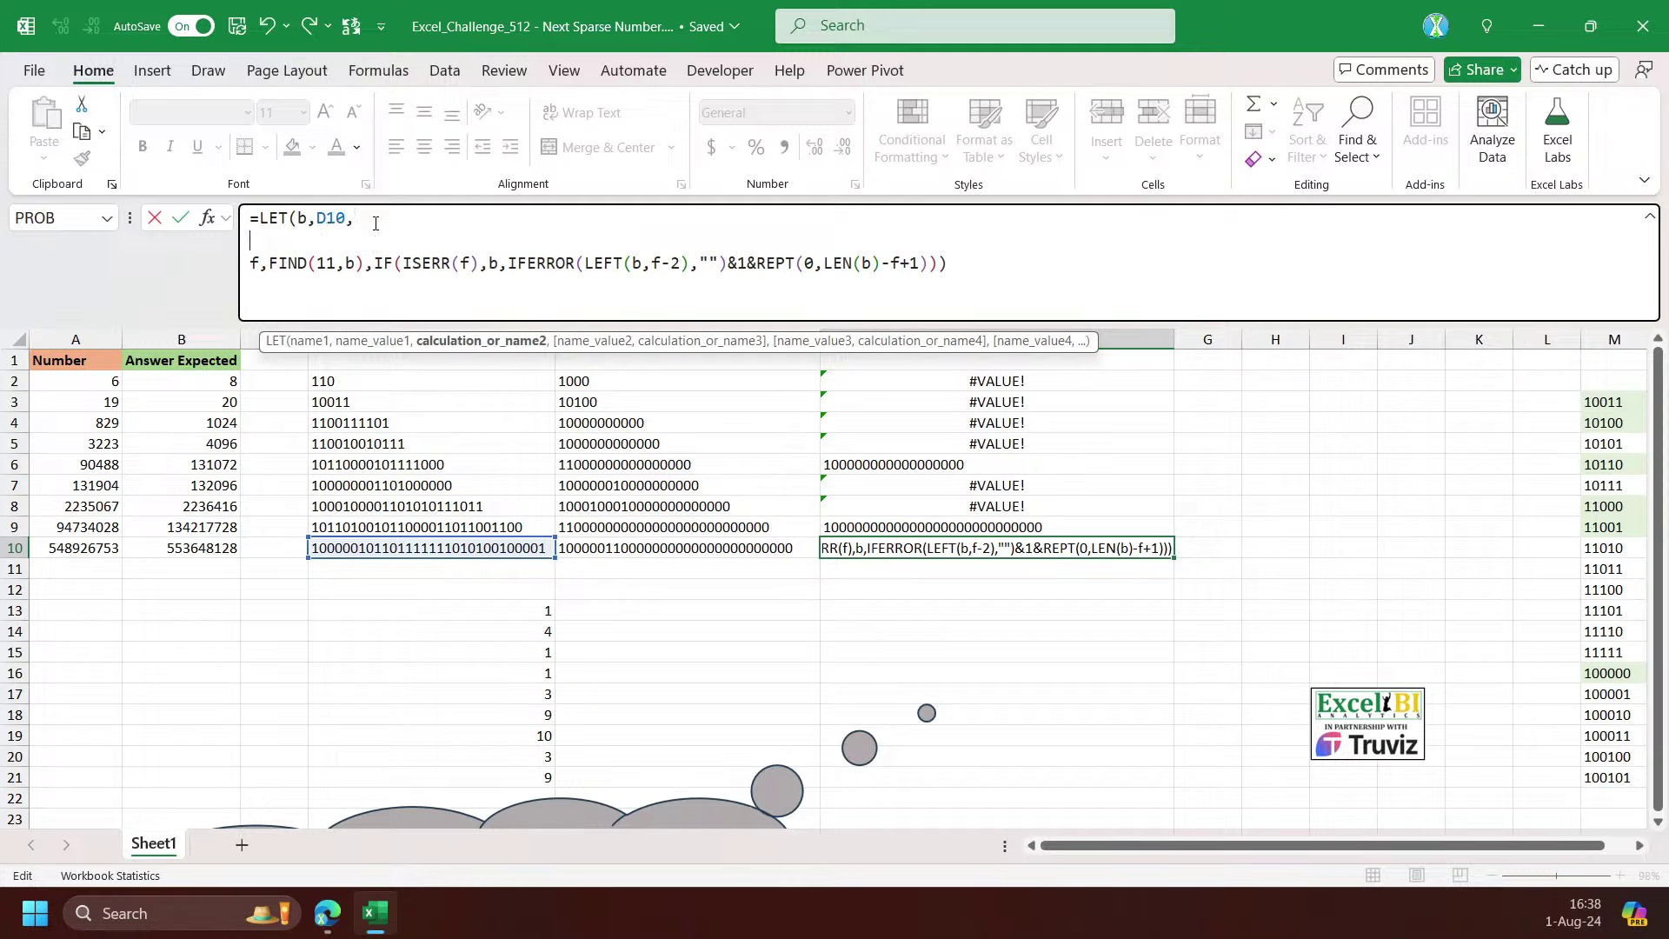
{"action": "type", "text": "r,la"}
{"action": "key", "text": "Tab"}
{"action": "type", "text": "r,"}
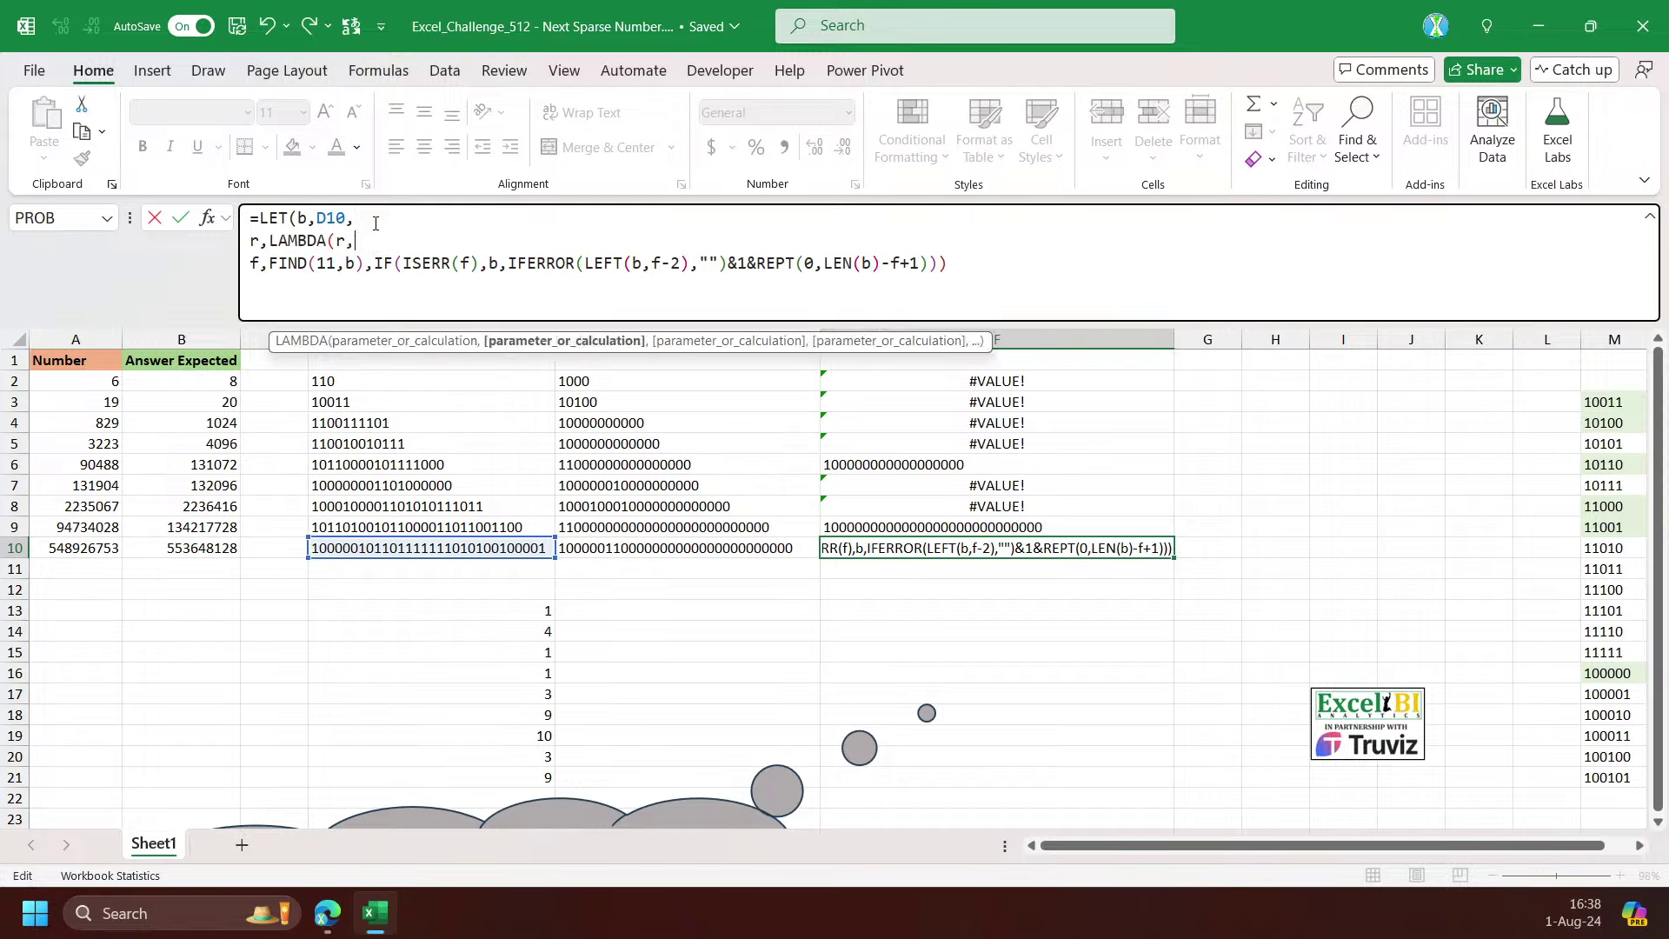
{"action": "type", "text": "b,"}
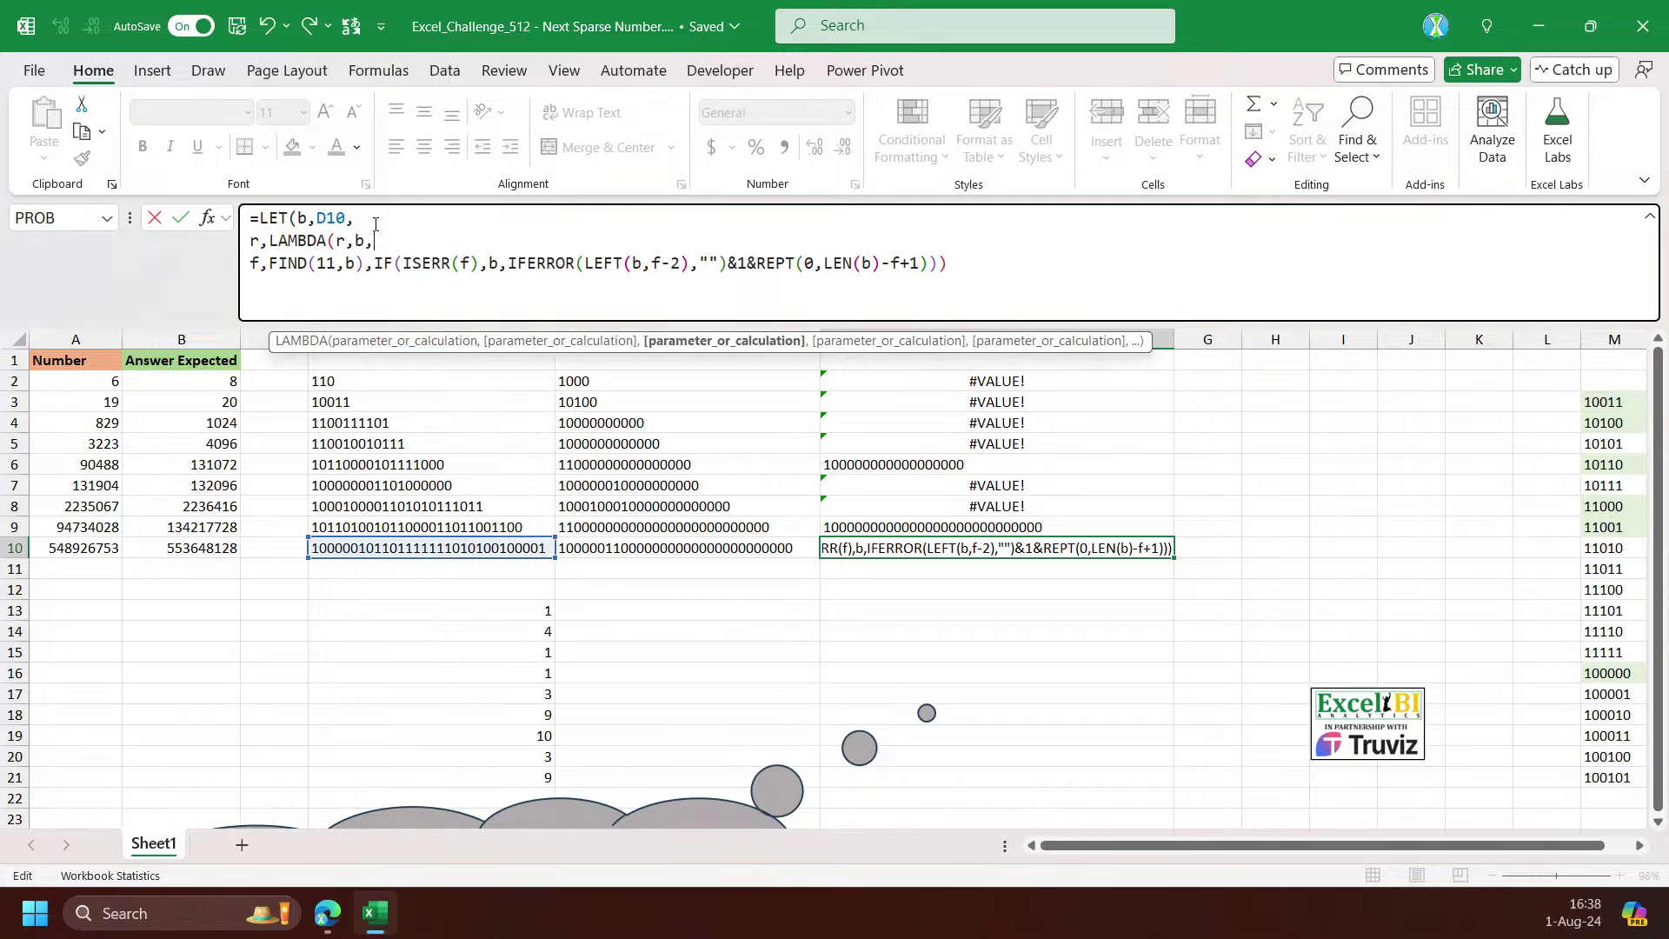
{"action": "type", "text": "le"}
{"action": "key", "text": "Tab"}
{"action": "key", "text": "Delete"}
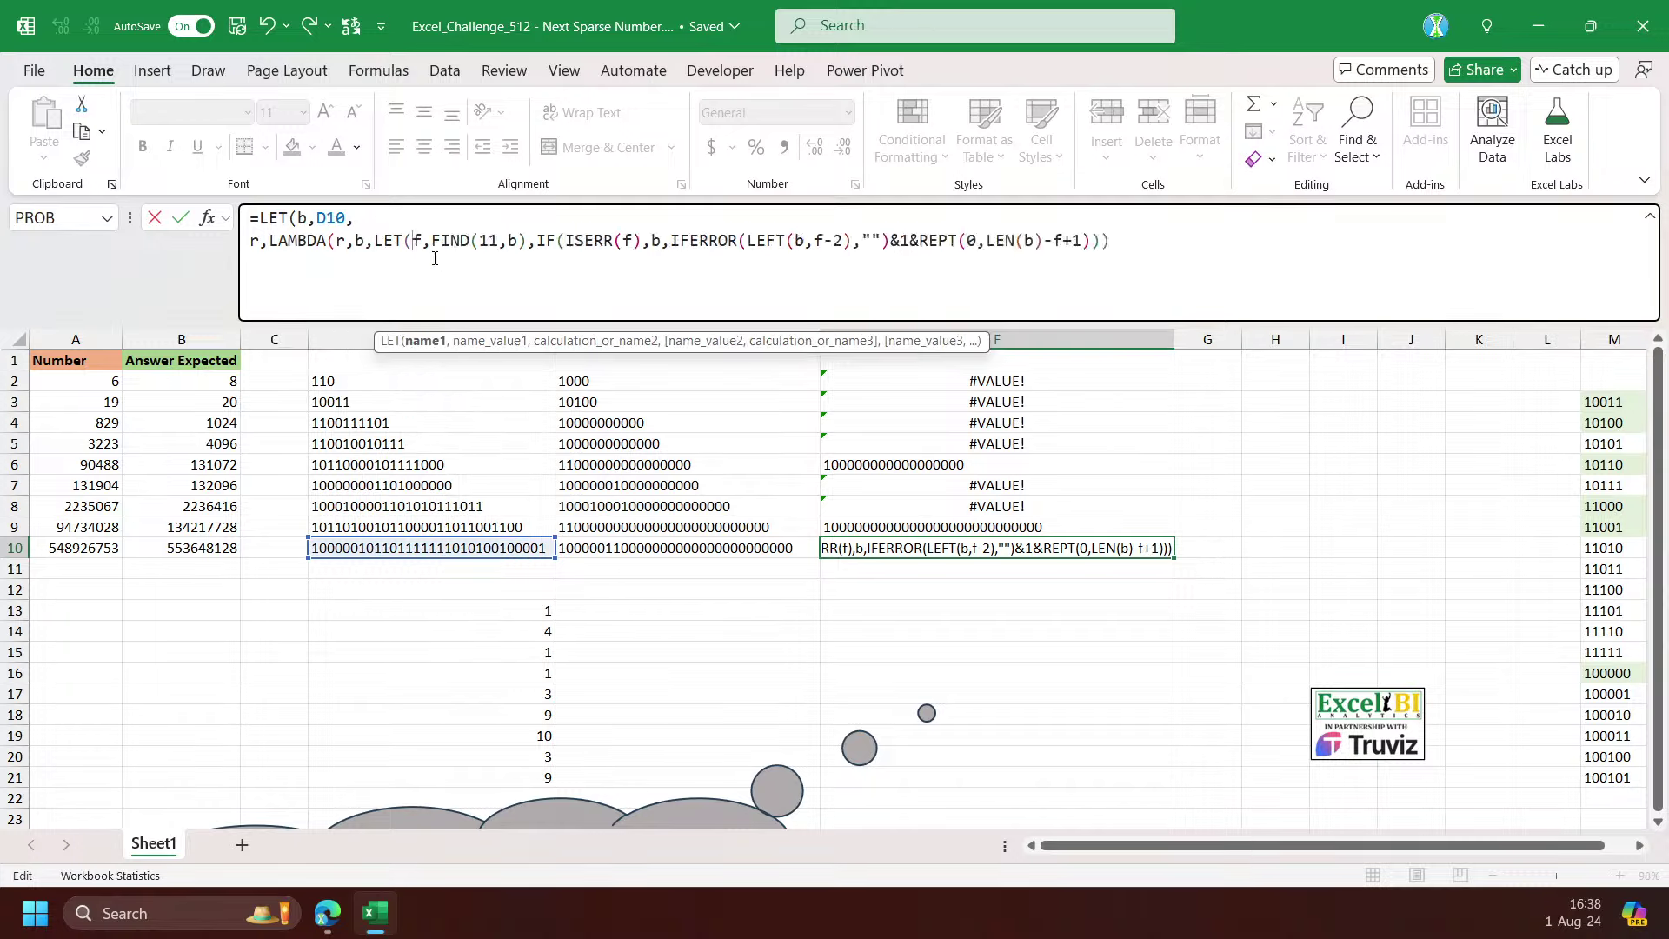
{"action": "left_click", "coordinate": [487, 341]}
{"action": "left_click", "coordinate": [600, 340]}
{"action": "left_click", "coordinate": [609, 340]}
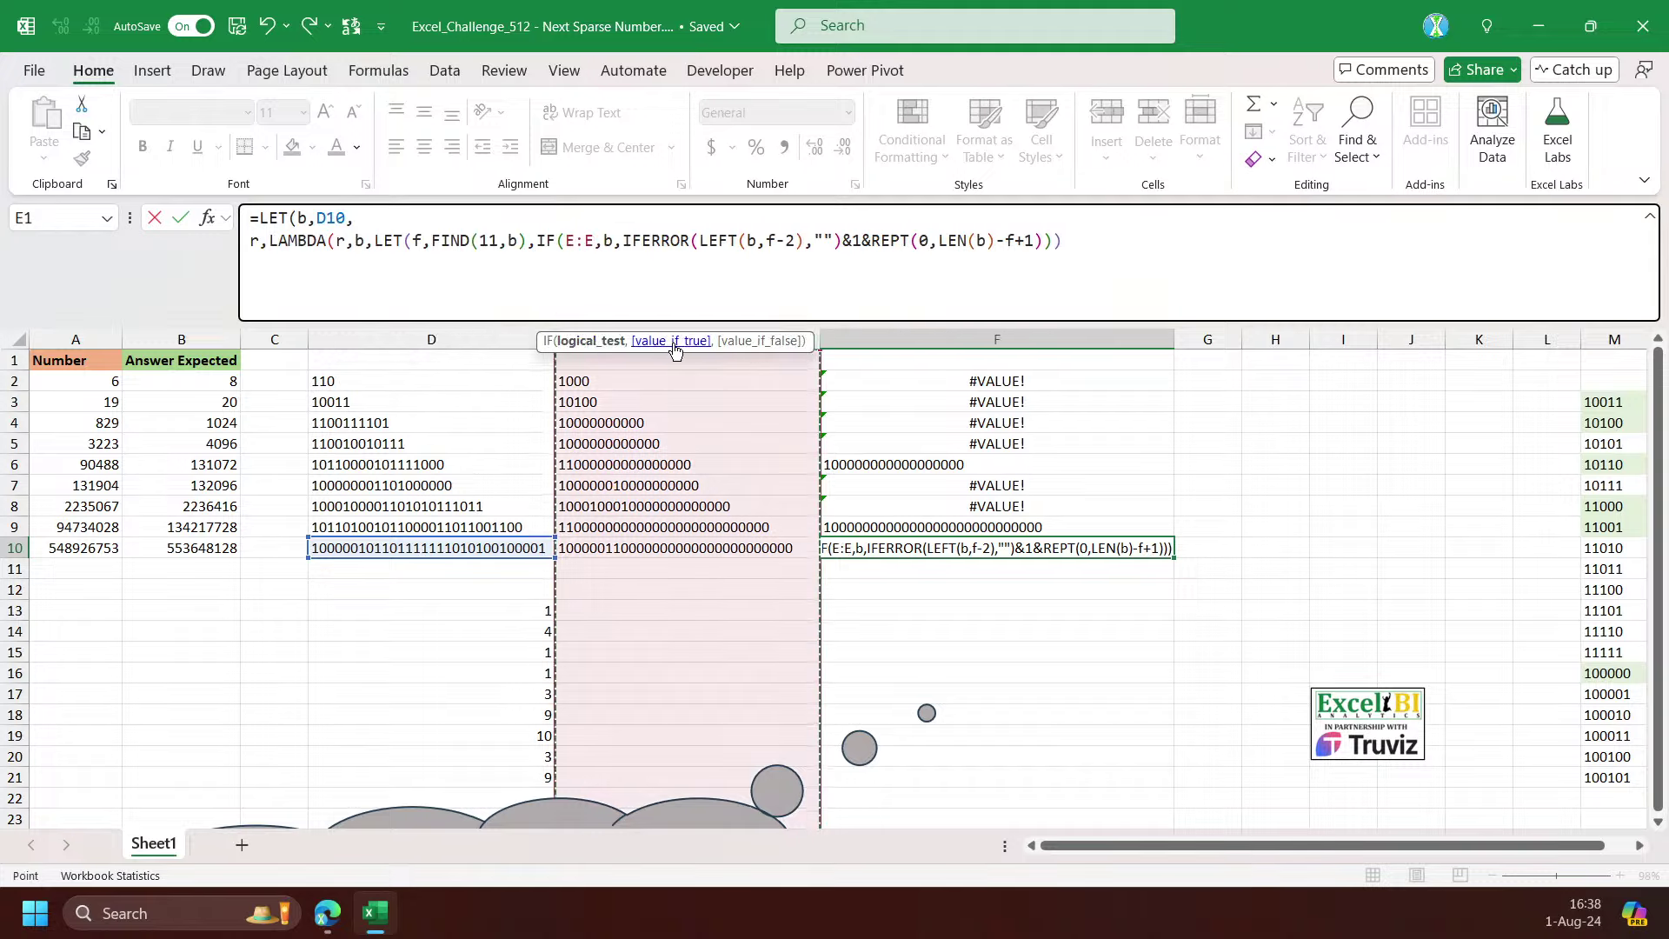
Close the LAMBDA and add the call r(r,b)) on a final line
{"action": "left_click", "coordinate": [1120, 242]}
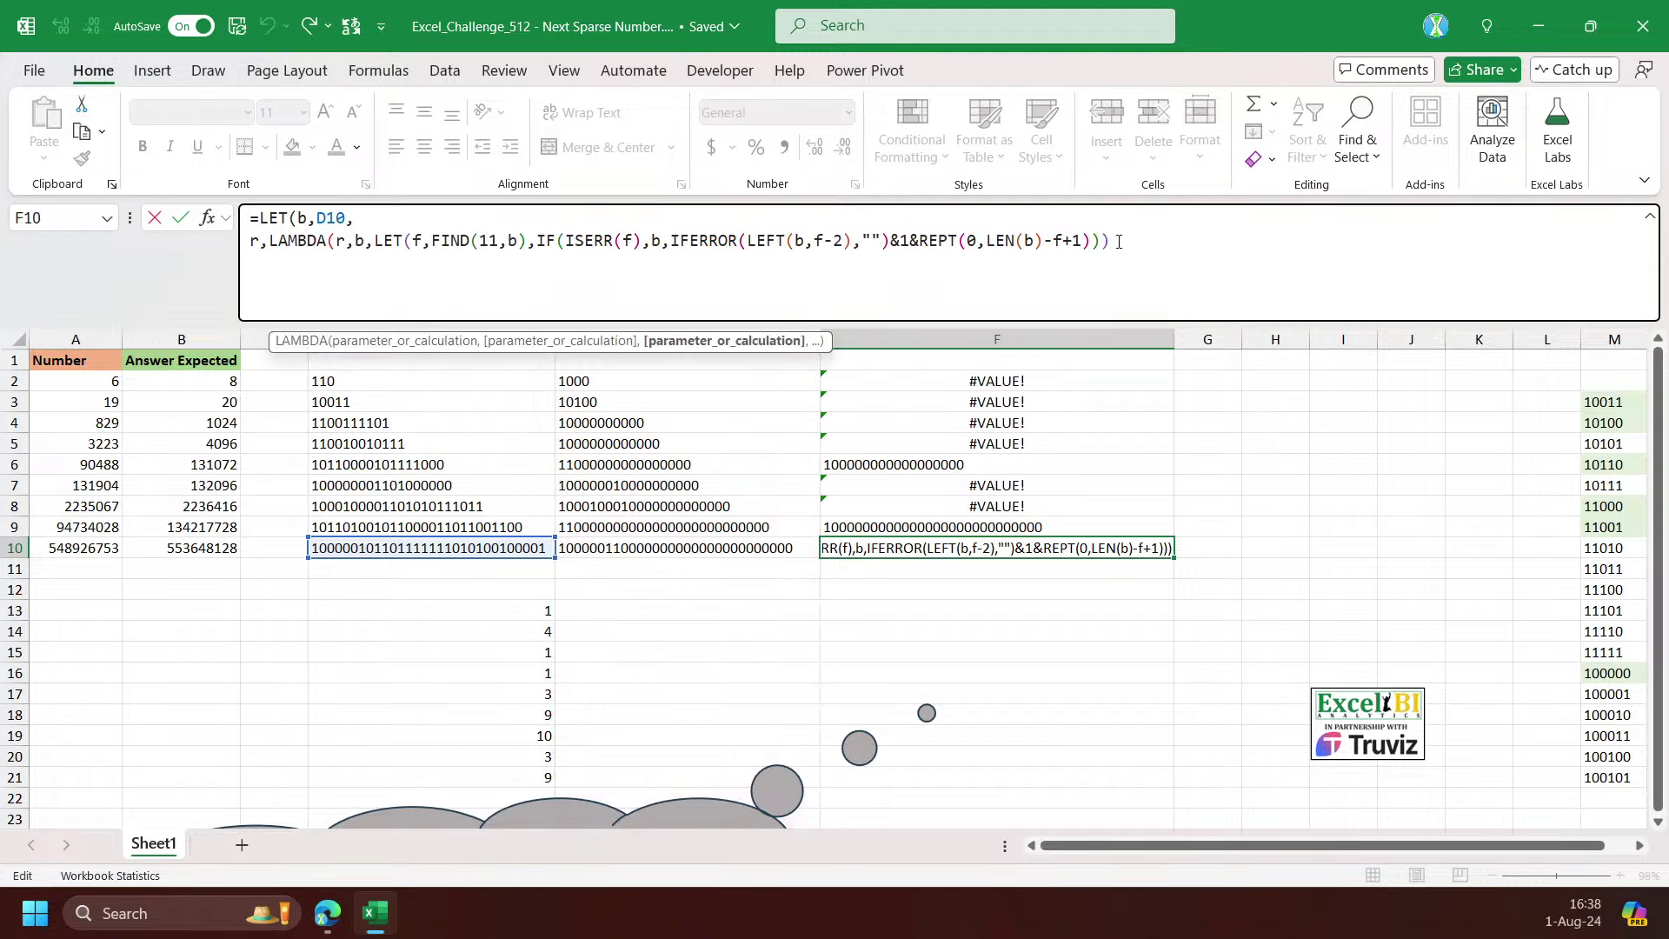
{"action": "type", "text": "("}
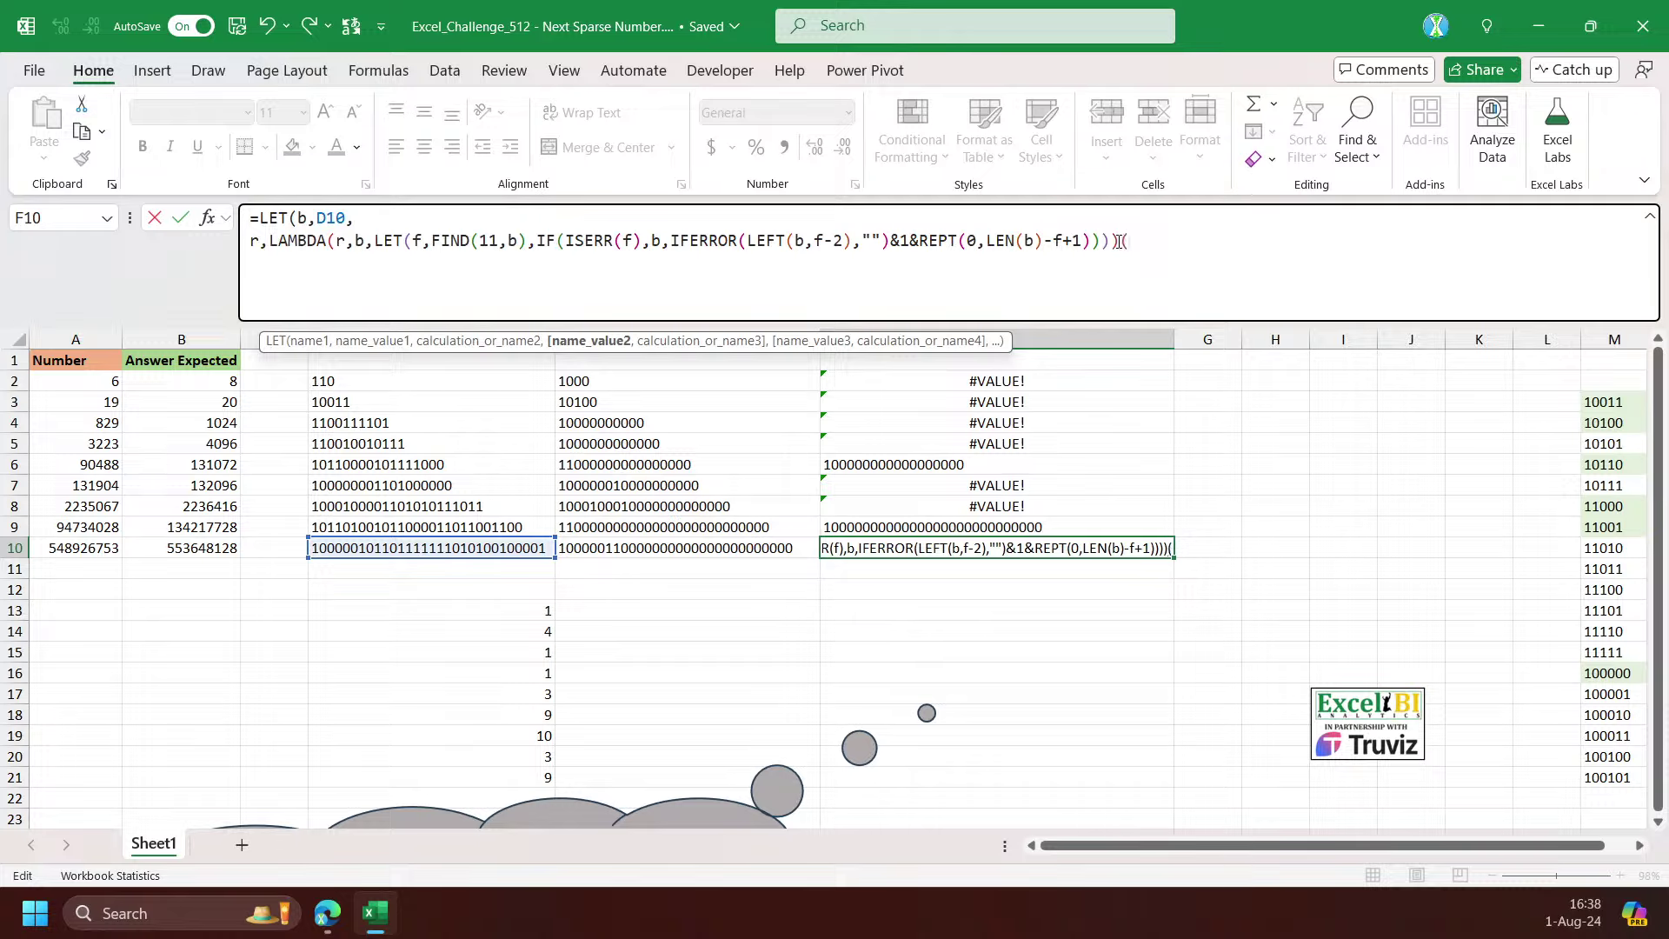
{"action": "key", "text": "BackSpace"}
{"action": "type", "text": ","}
{"action": "key", "text": "alt+Return"}
{"action": "type", "text": "r"}
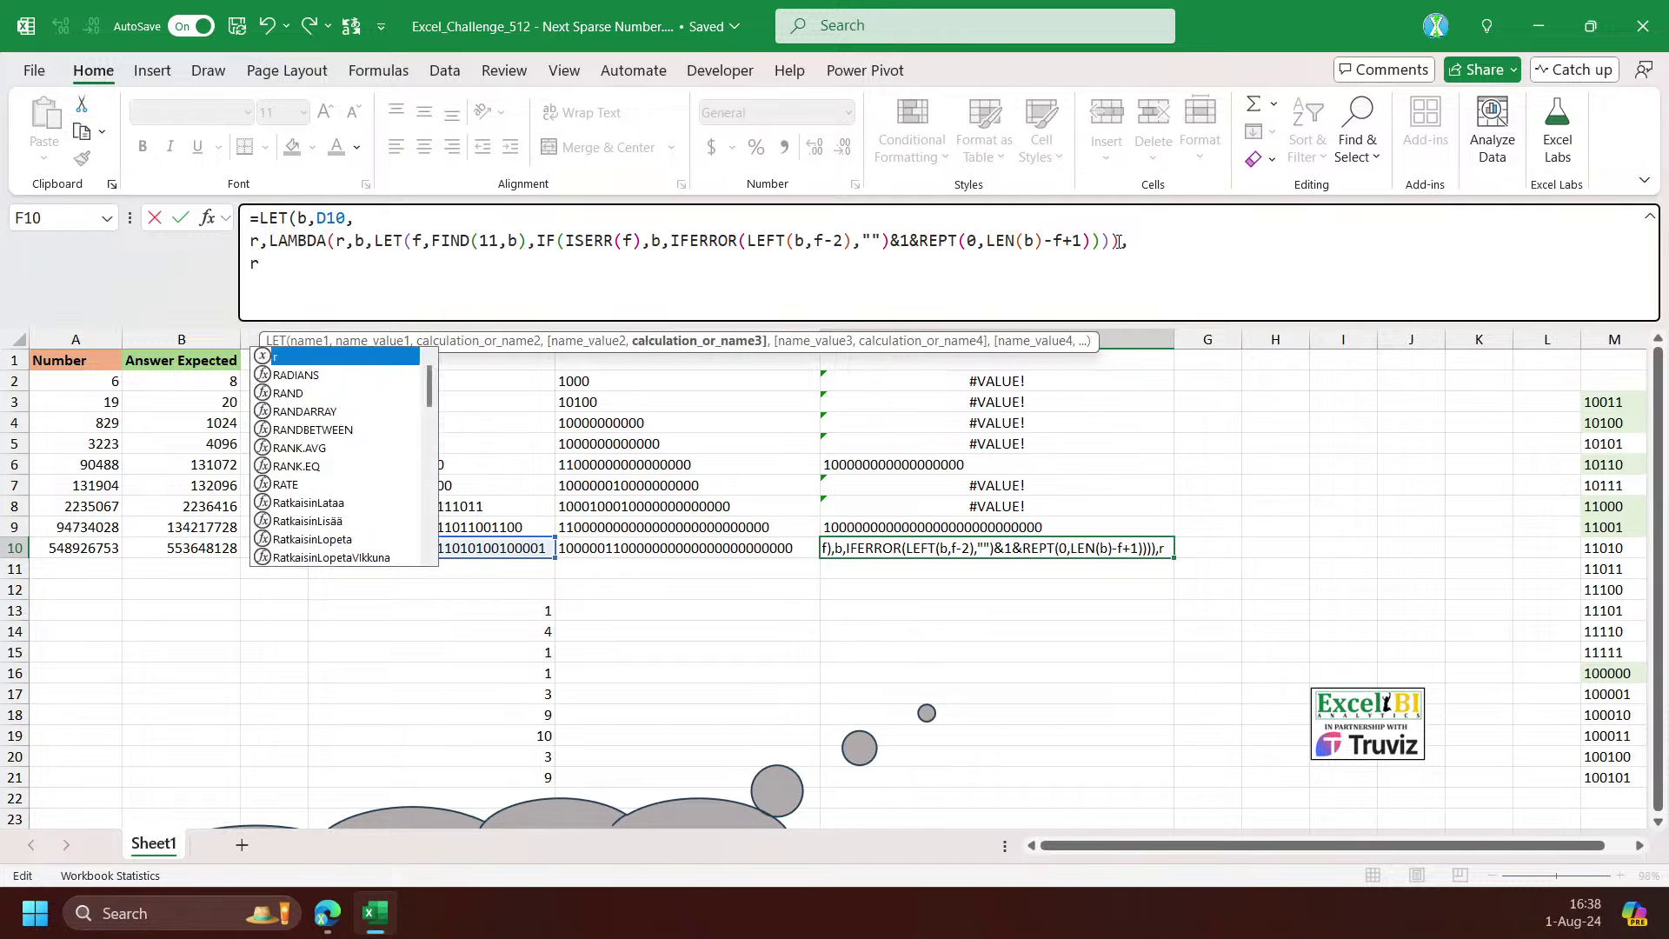
{"action": "type", "text": "(r,b)"}
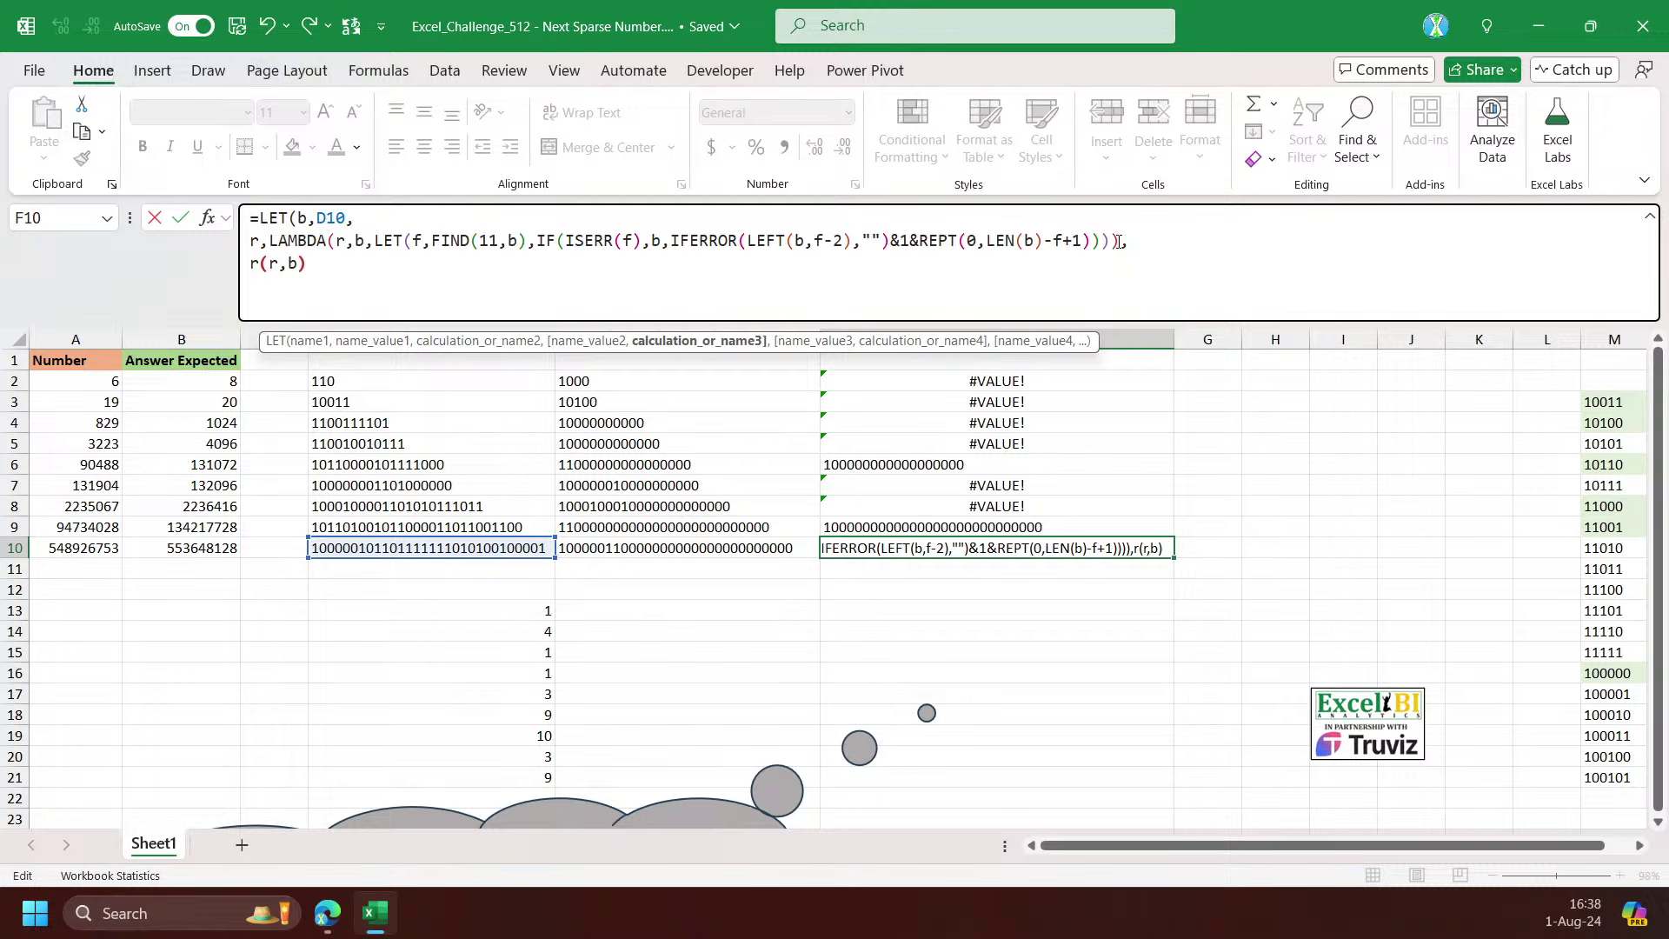
{"action": "type", "text": ")"}
{"action": "key", "text": "Return"}
{"action": "key", "text": "Up"}
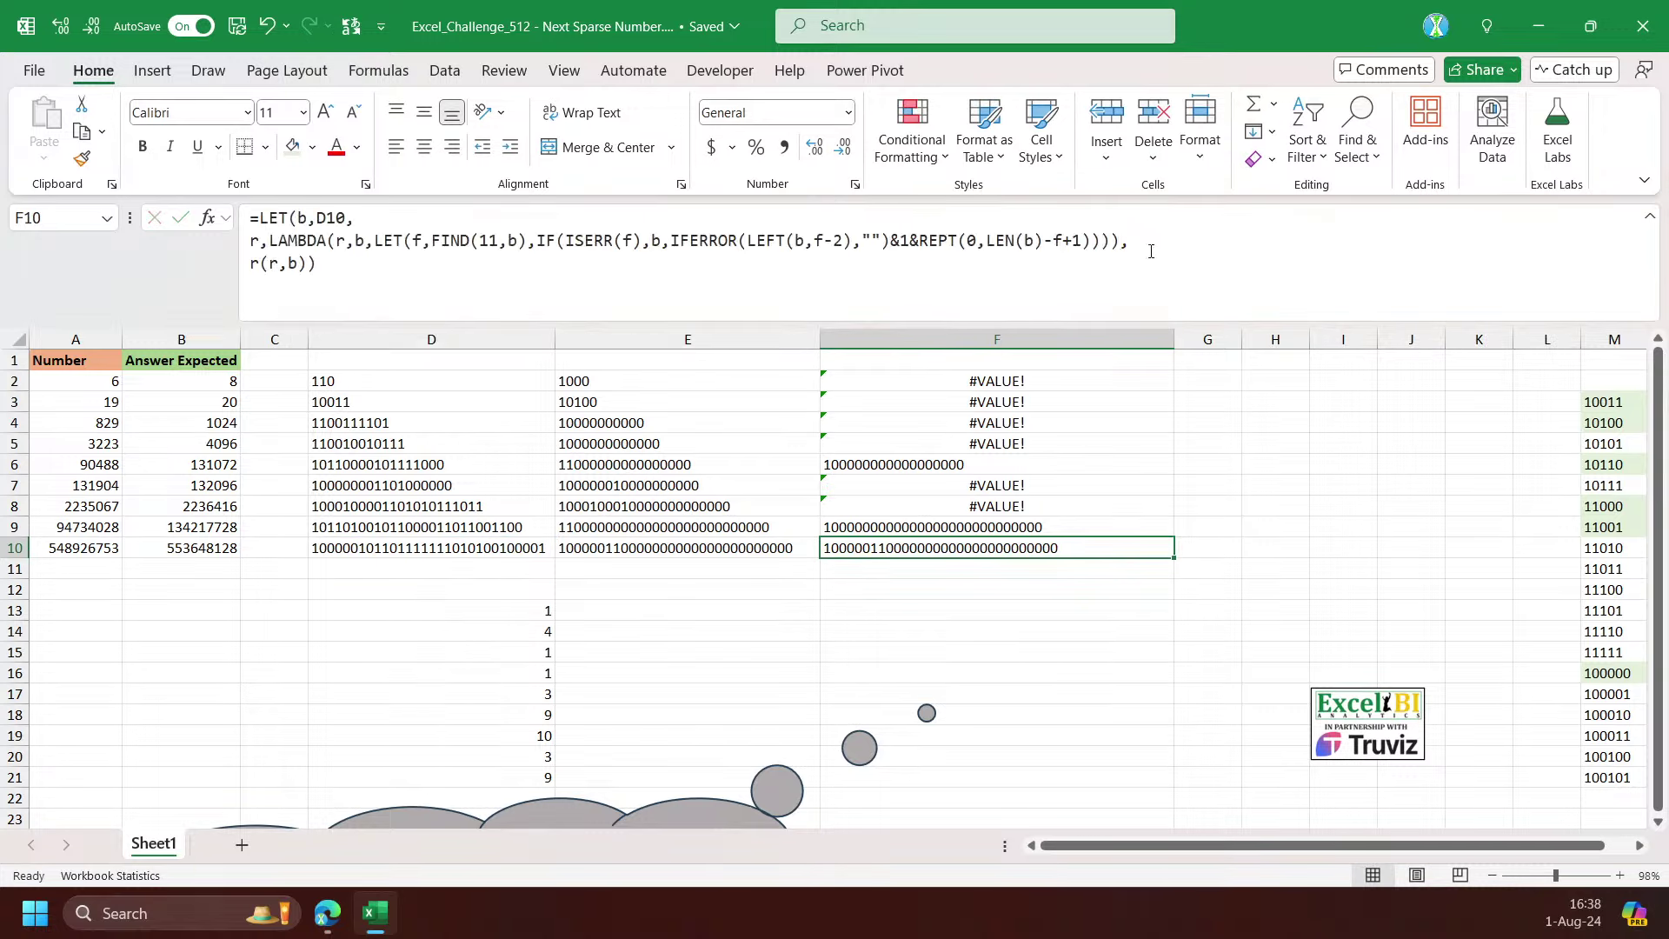
Wrap F10's IFERROR…REPT argument in r(r,…) so the LAMBDA calls itself recursively
{"action": "left_click", "coordinate": [682, 239]}
{"action": "left_click", "coordinate": [753, 343]}
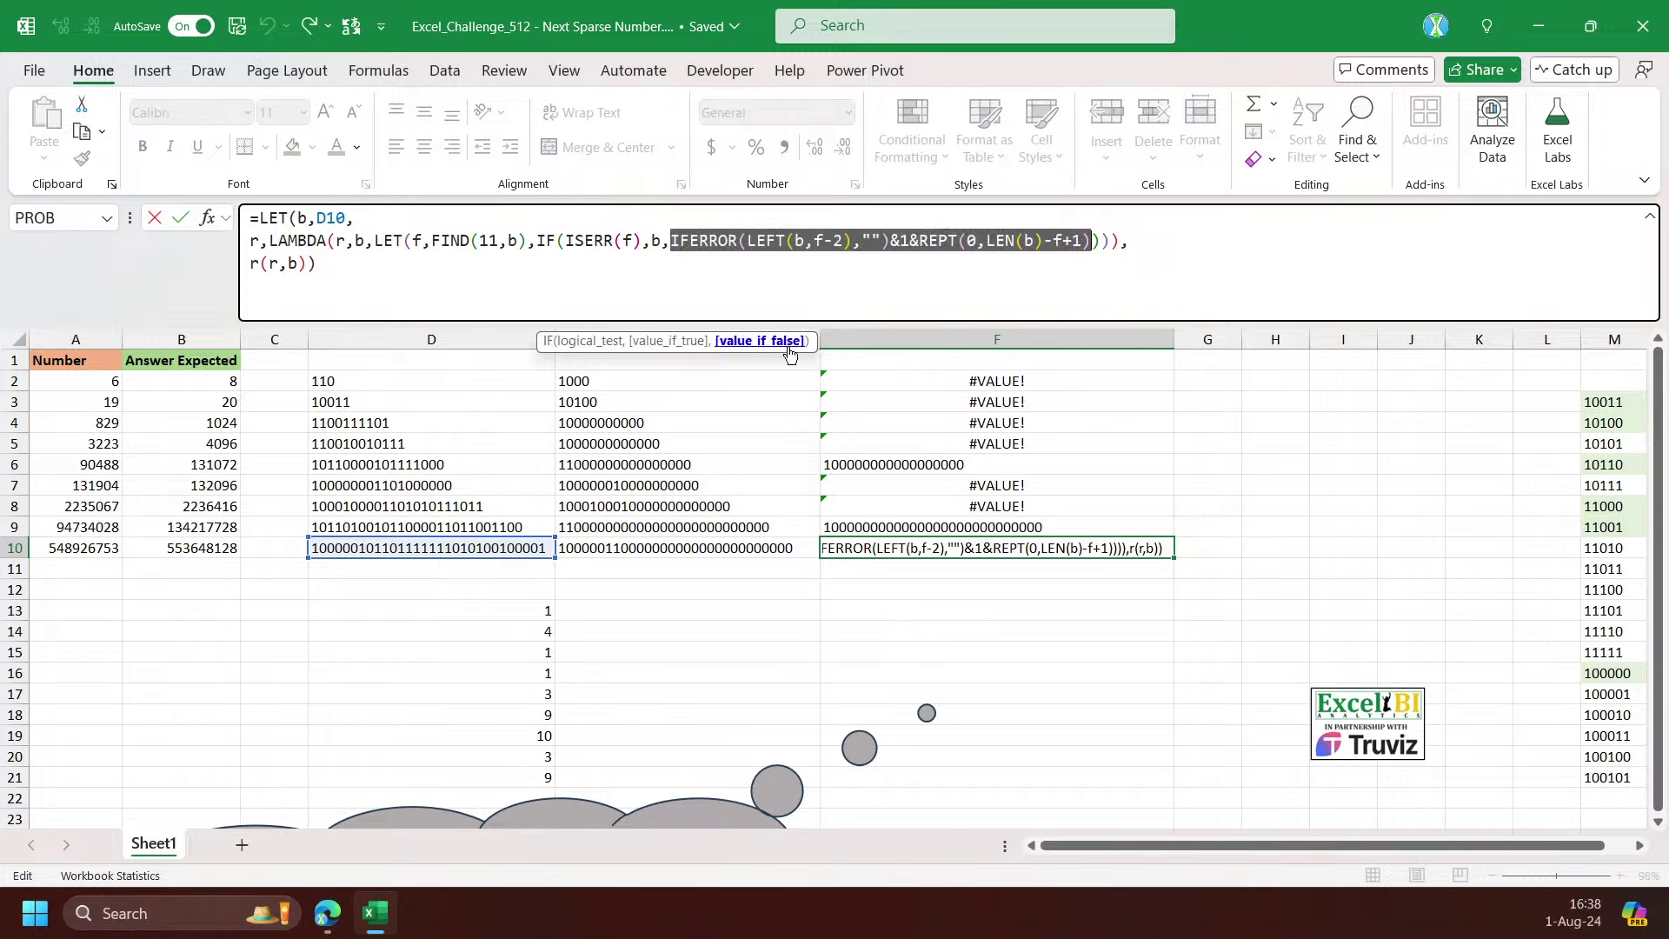
{"action": "left_click", "coordinate": [673, 240]}
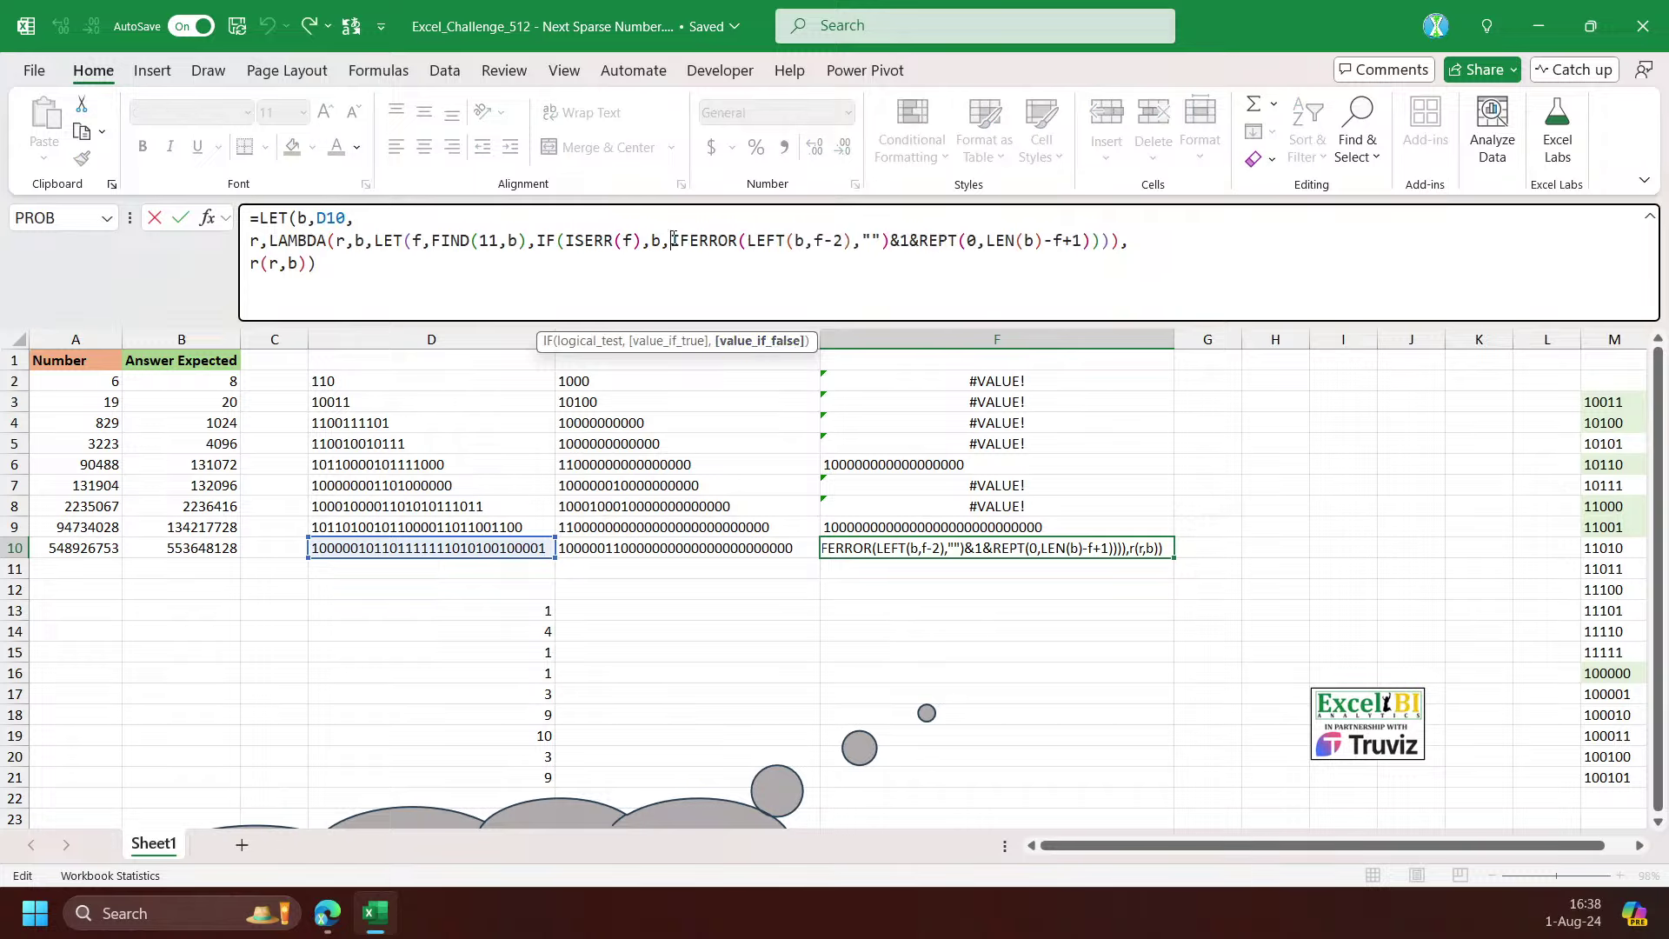
{"action": "type", "text": "r(r,"}
{"action": "left_click", "coordinate": [760, 340]}
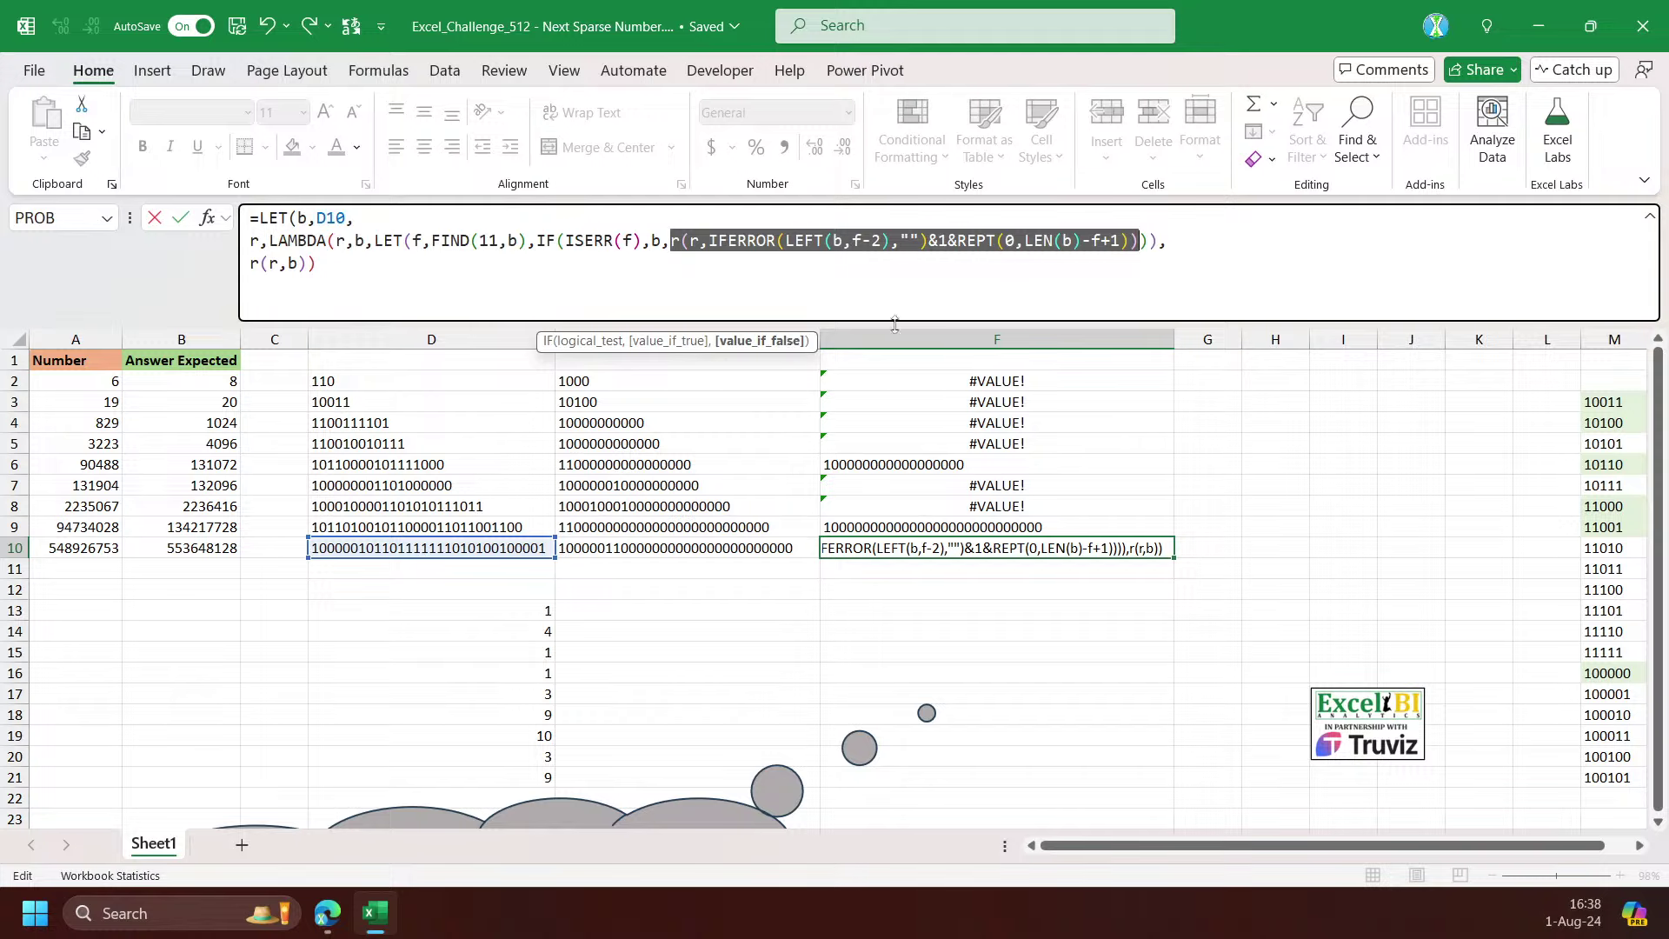
{"action": "left_click", "coordinate": [1142, 241]}
{"action": "type", "text": ")"}
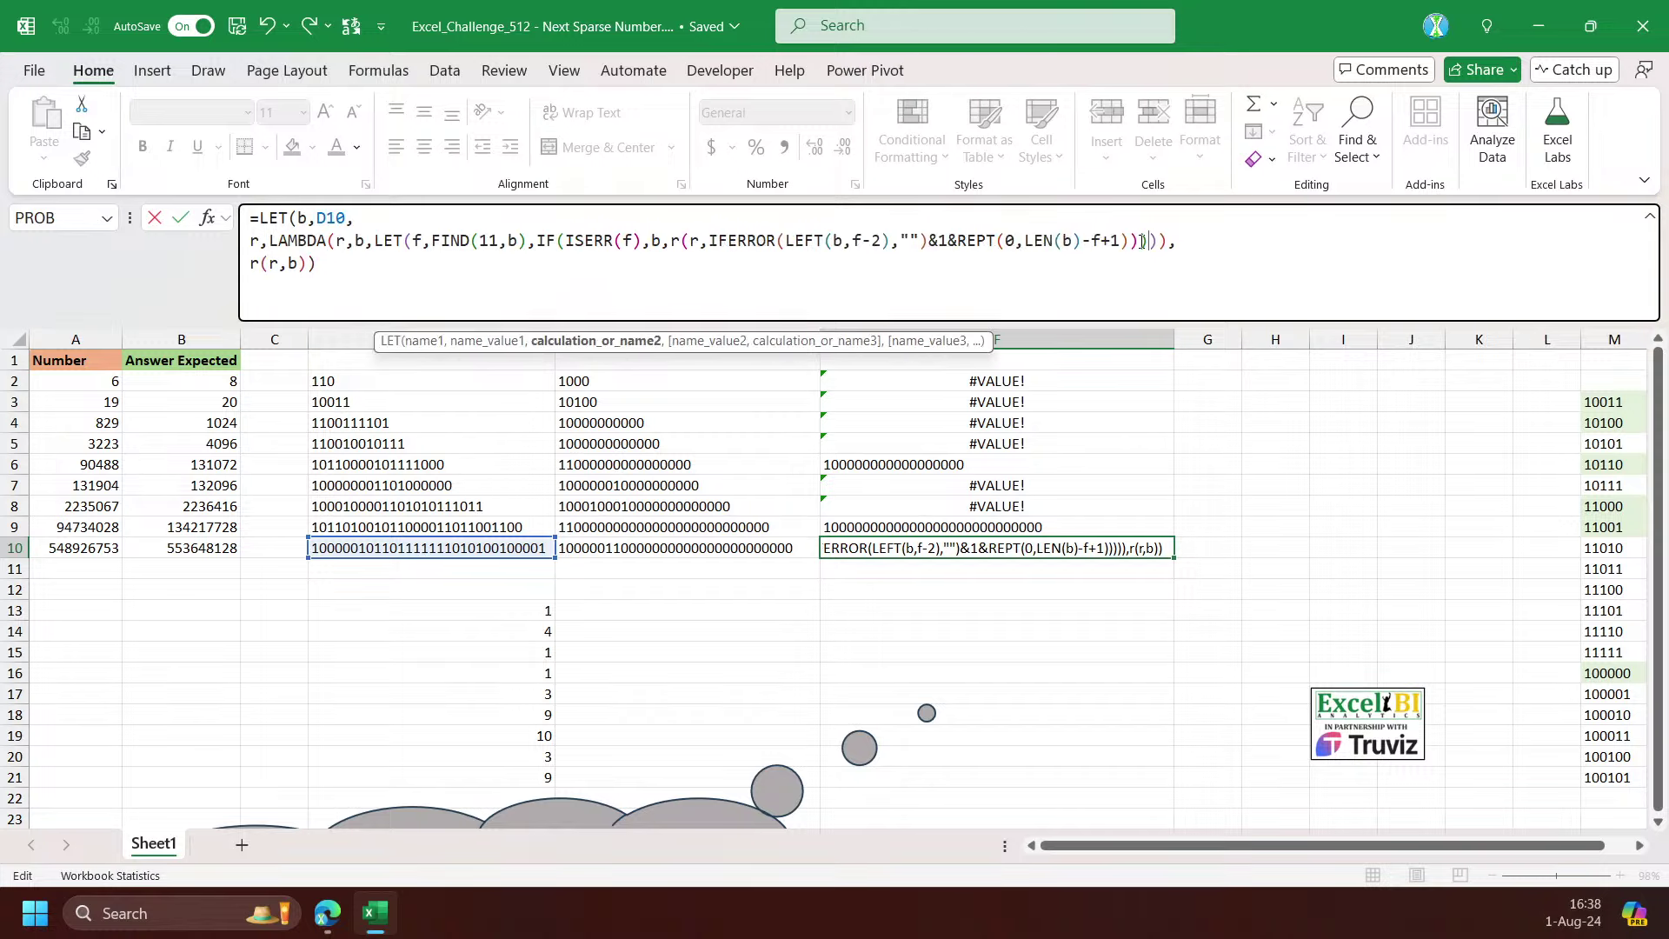
{"action": "key", "text": "Return"}
{"action": "key", "text": "Up"}
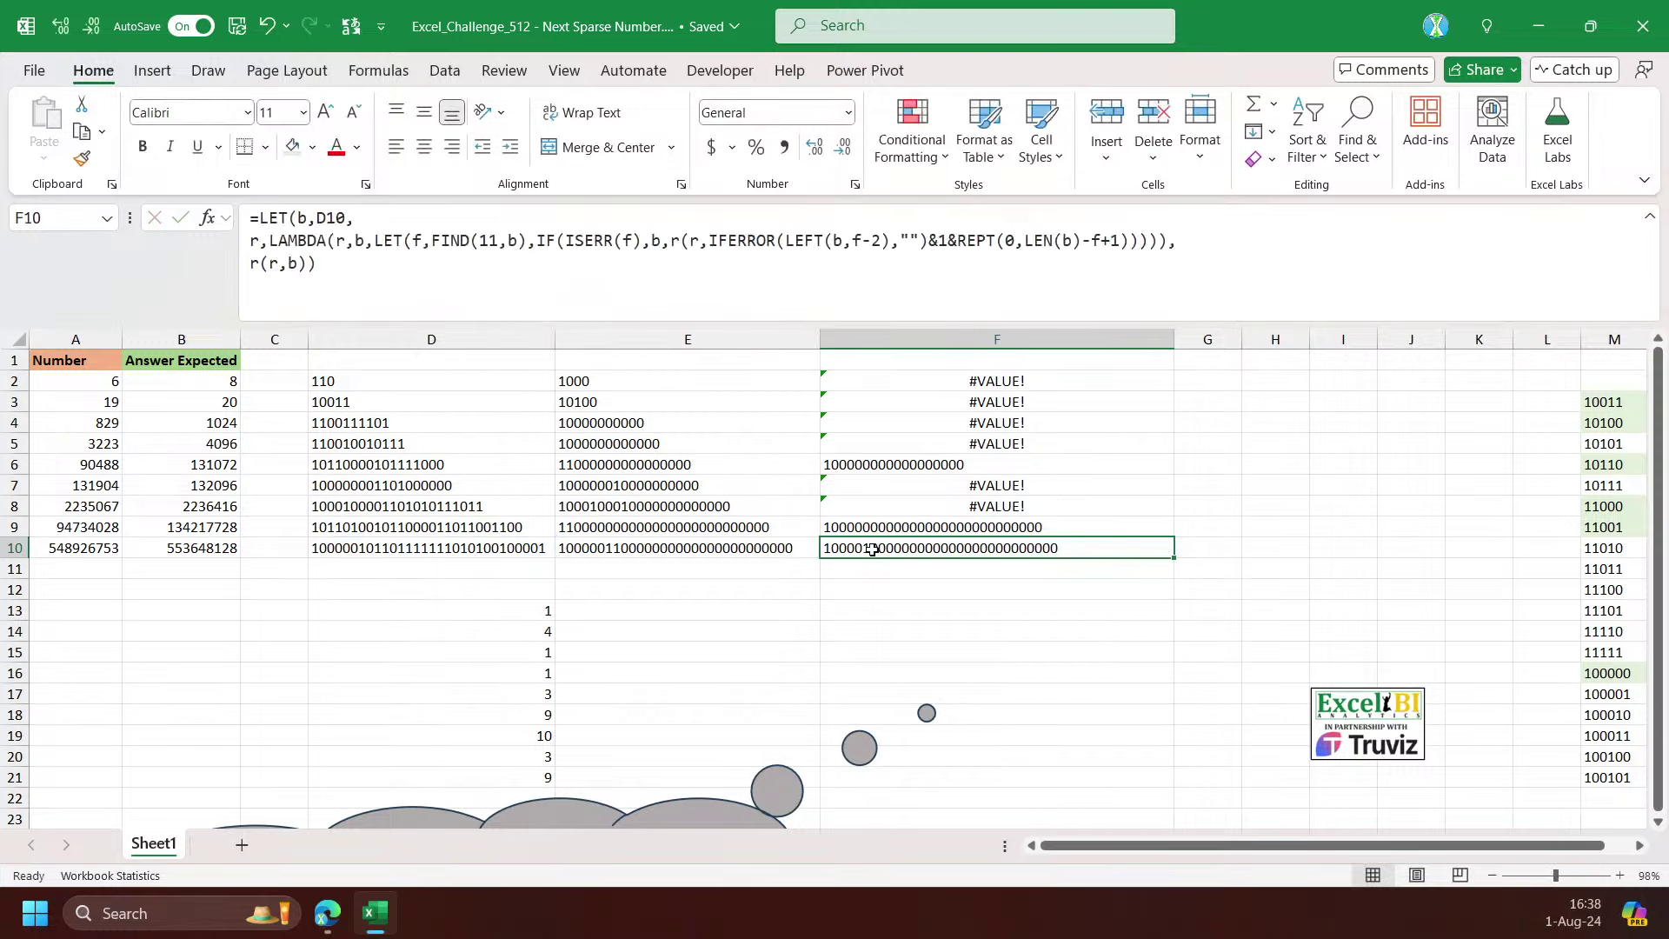
Copy the full recursive formula text from F10
{"action": "left_click", "coordinate": [597, 244]}
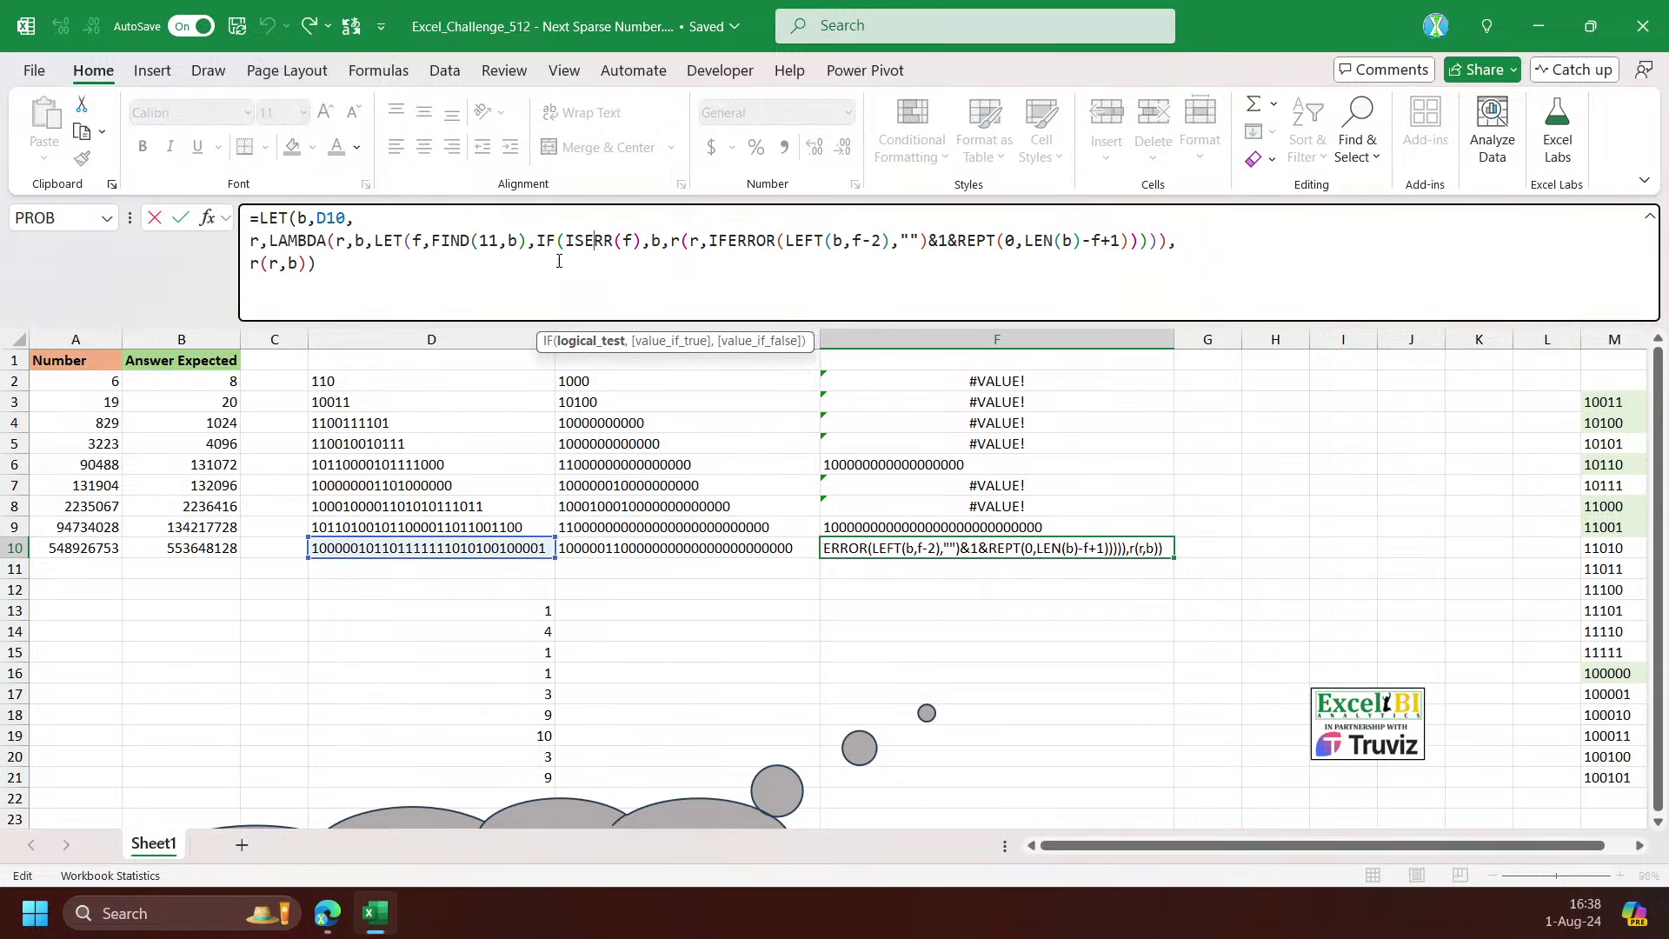
{"action": "key", "text": "Escape"}
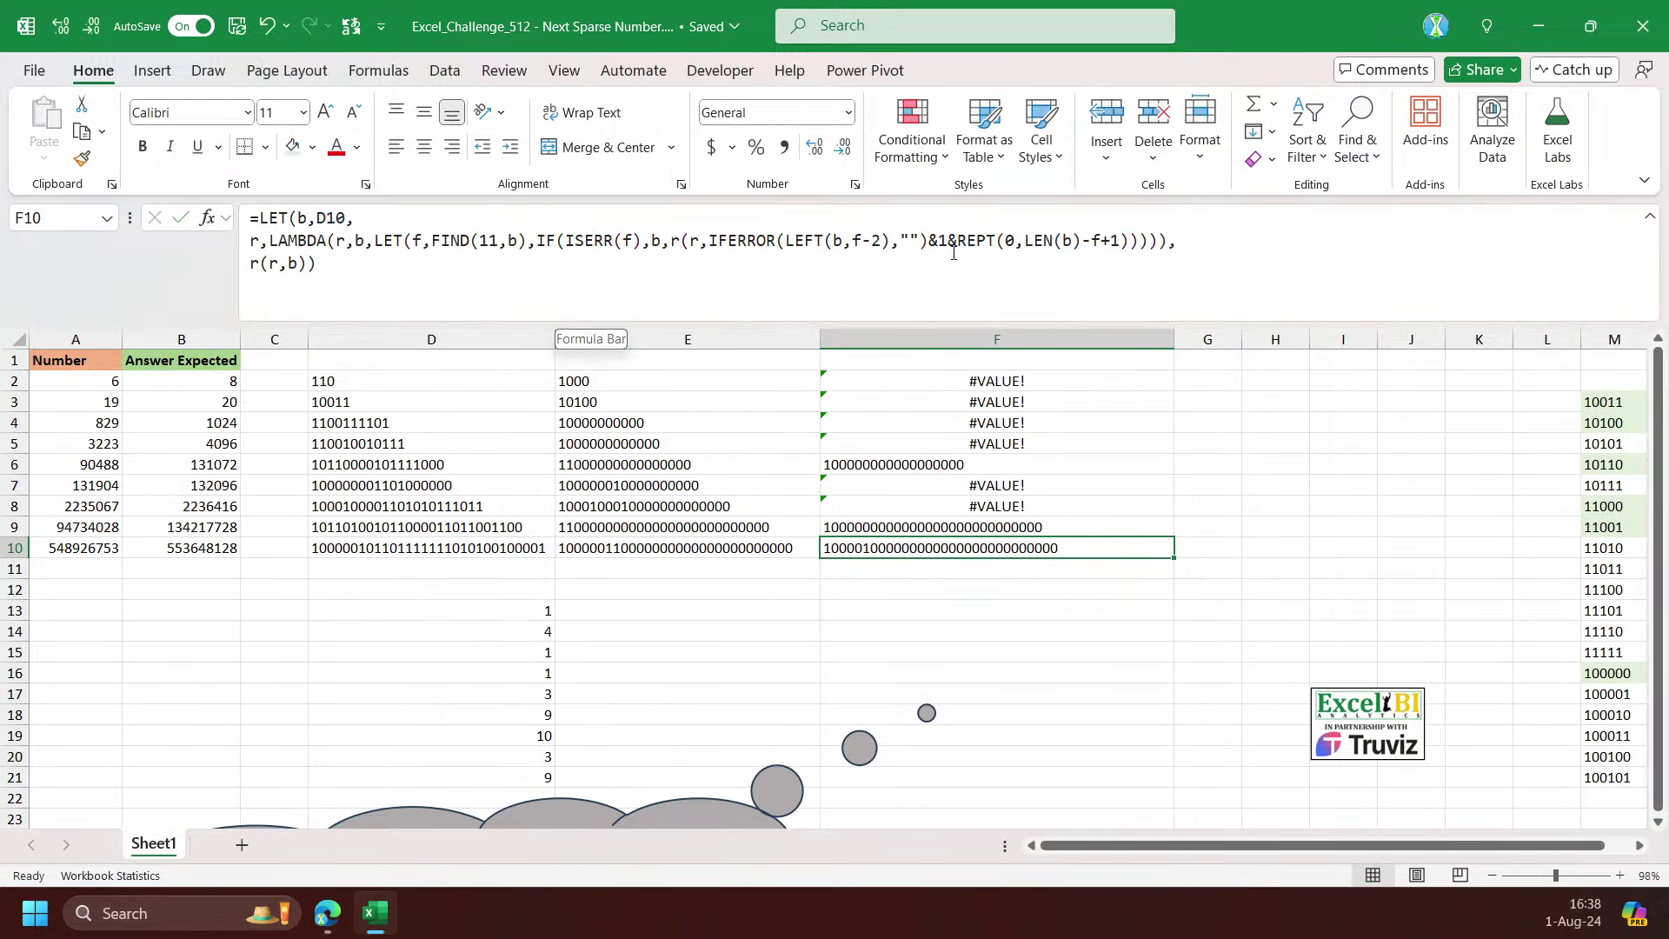
{"action": "left_click", "coordinate": [954, 252]}
{"action": "key", "text": "Escape"}
Paste the formula into G2, replacing LET(b,D10, with MAP(A2:A10,LAMBDA(n,
{"action": "left_click", "coordinate": [1208, 381]}
{"action": "left_click", "coordinate": [296, 248]}
{"action": "type", "text": "=LET(b,D10, r,LAMBDA(r,b,LET(f,FIND(11,b),IF(ISERR(f),b,r(r,IFERROR(LEFT(b,f-2),\"\")&1&REPT(0,LEN(b)-f+1))))), r(r,b))"}
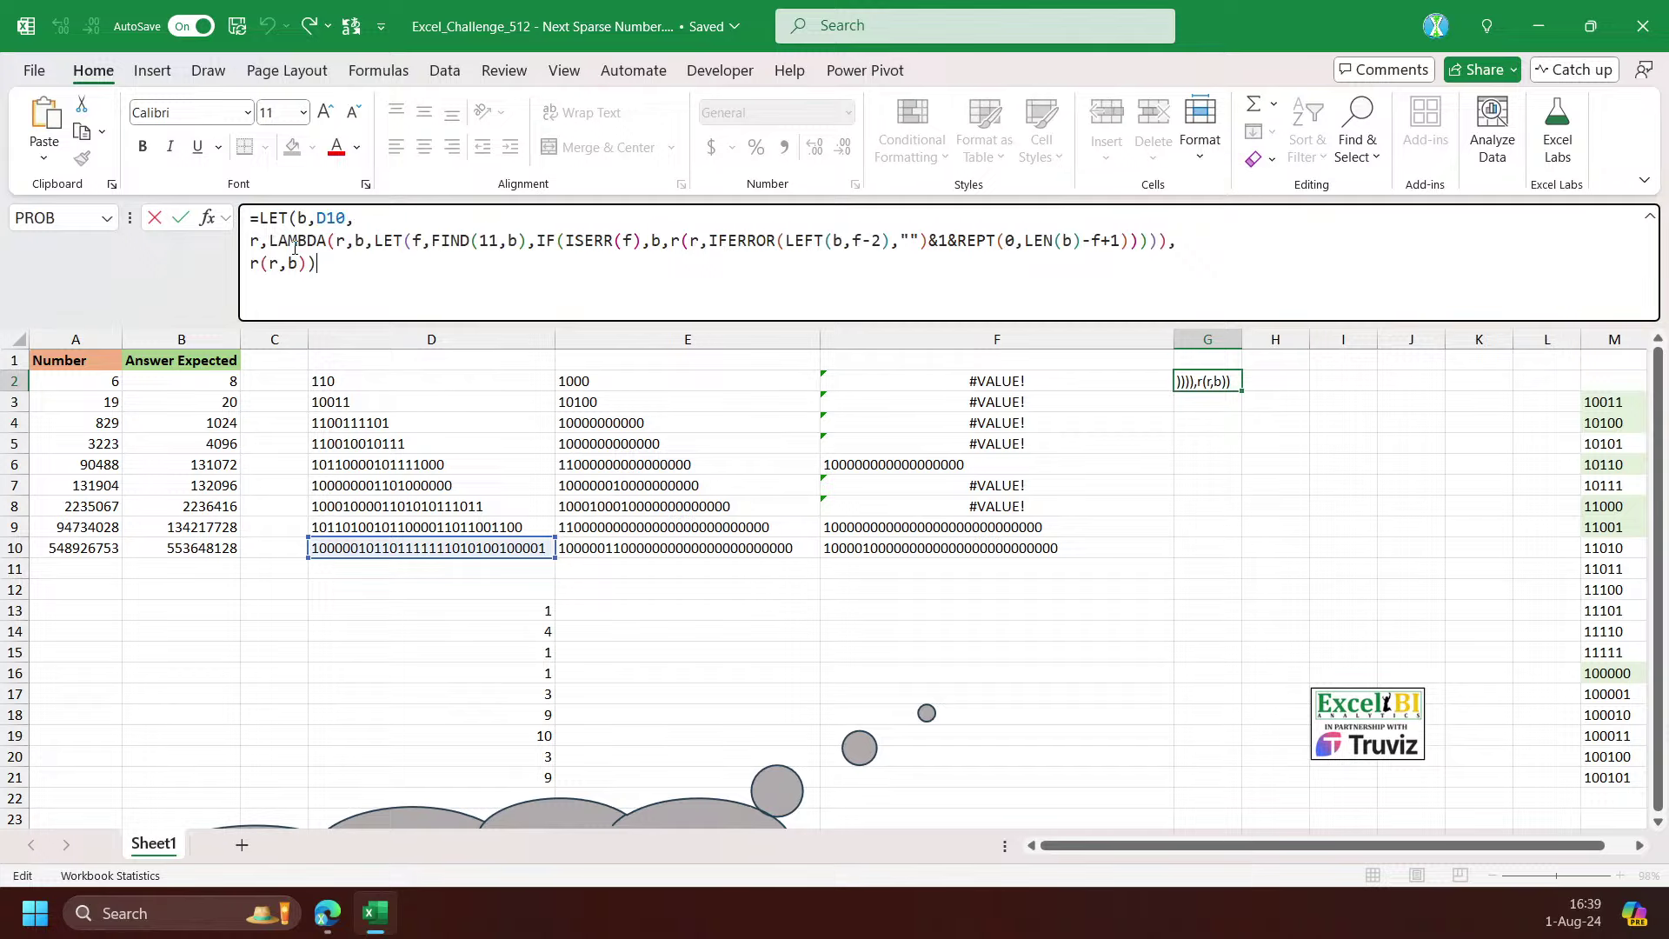
{"action": "left_click_drag", "start_coordinate": [258, 217], "coordinate": [354, 218]}
{"action": "type", "text": "MAP("}
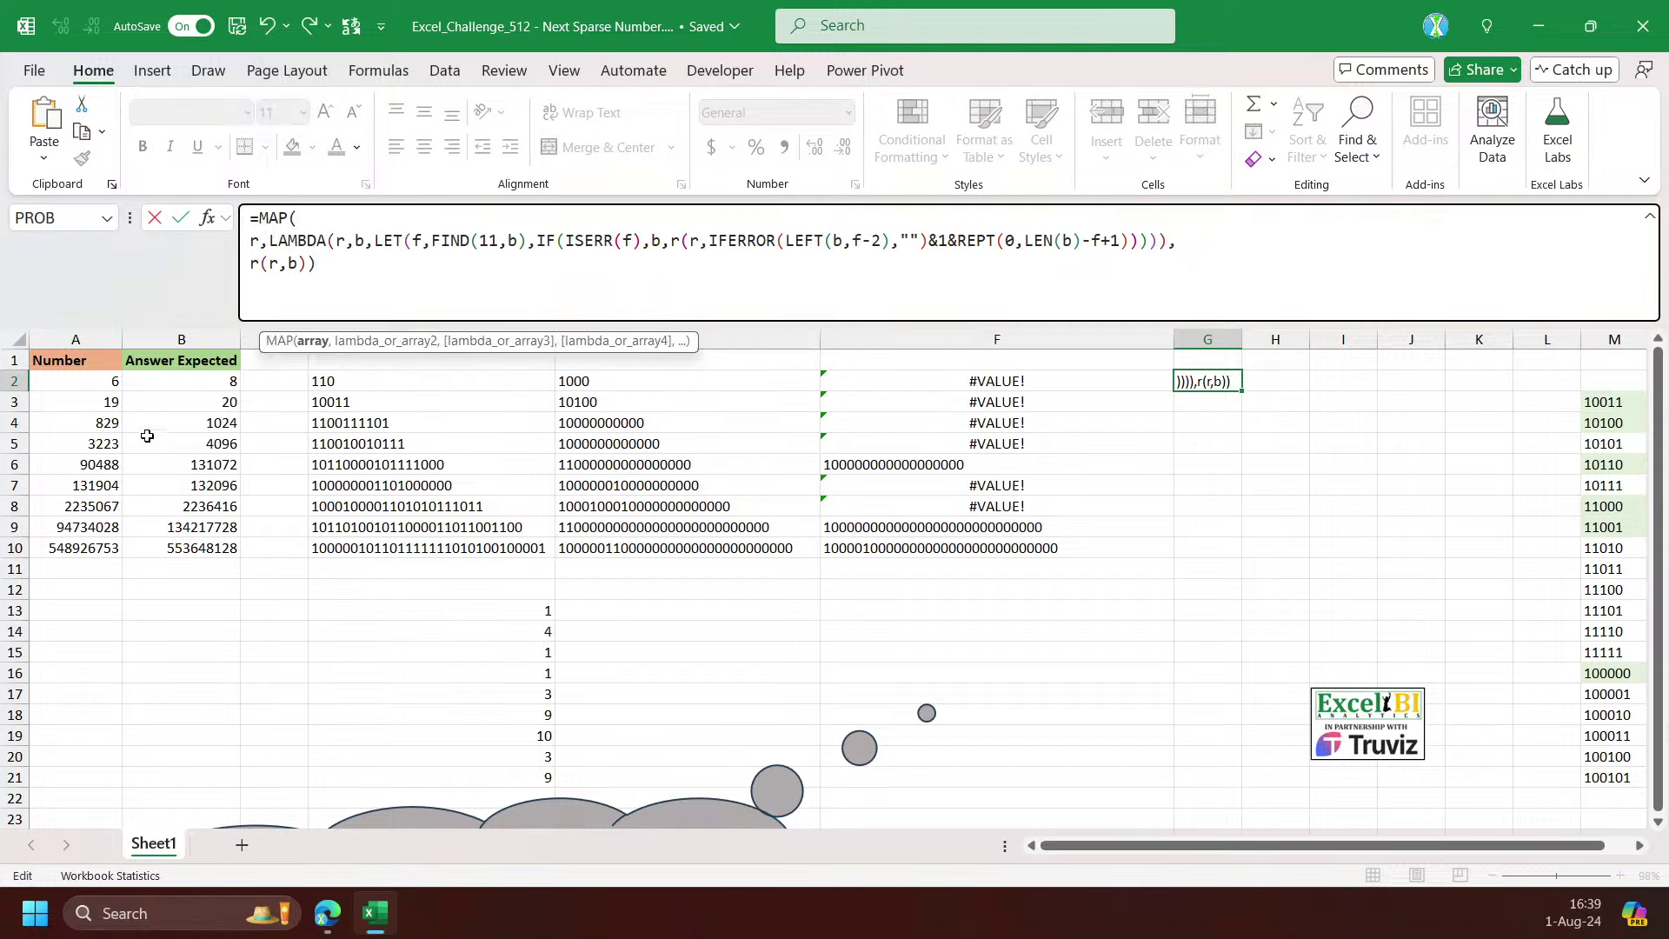
{"action": "left_click_drag", "start_coordinate": [104, 385], "coordinate": [94, 553]}
{"action": "type", "text": ",lam"}
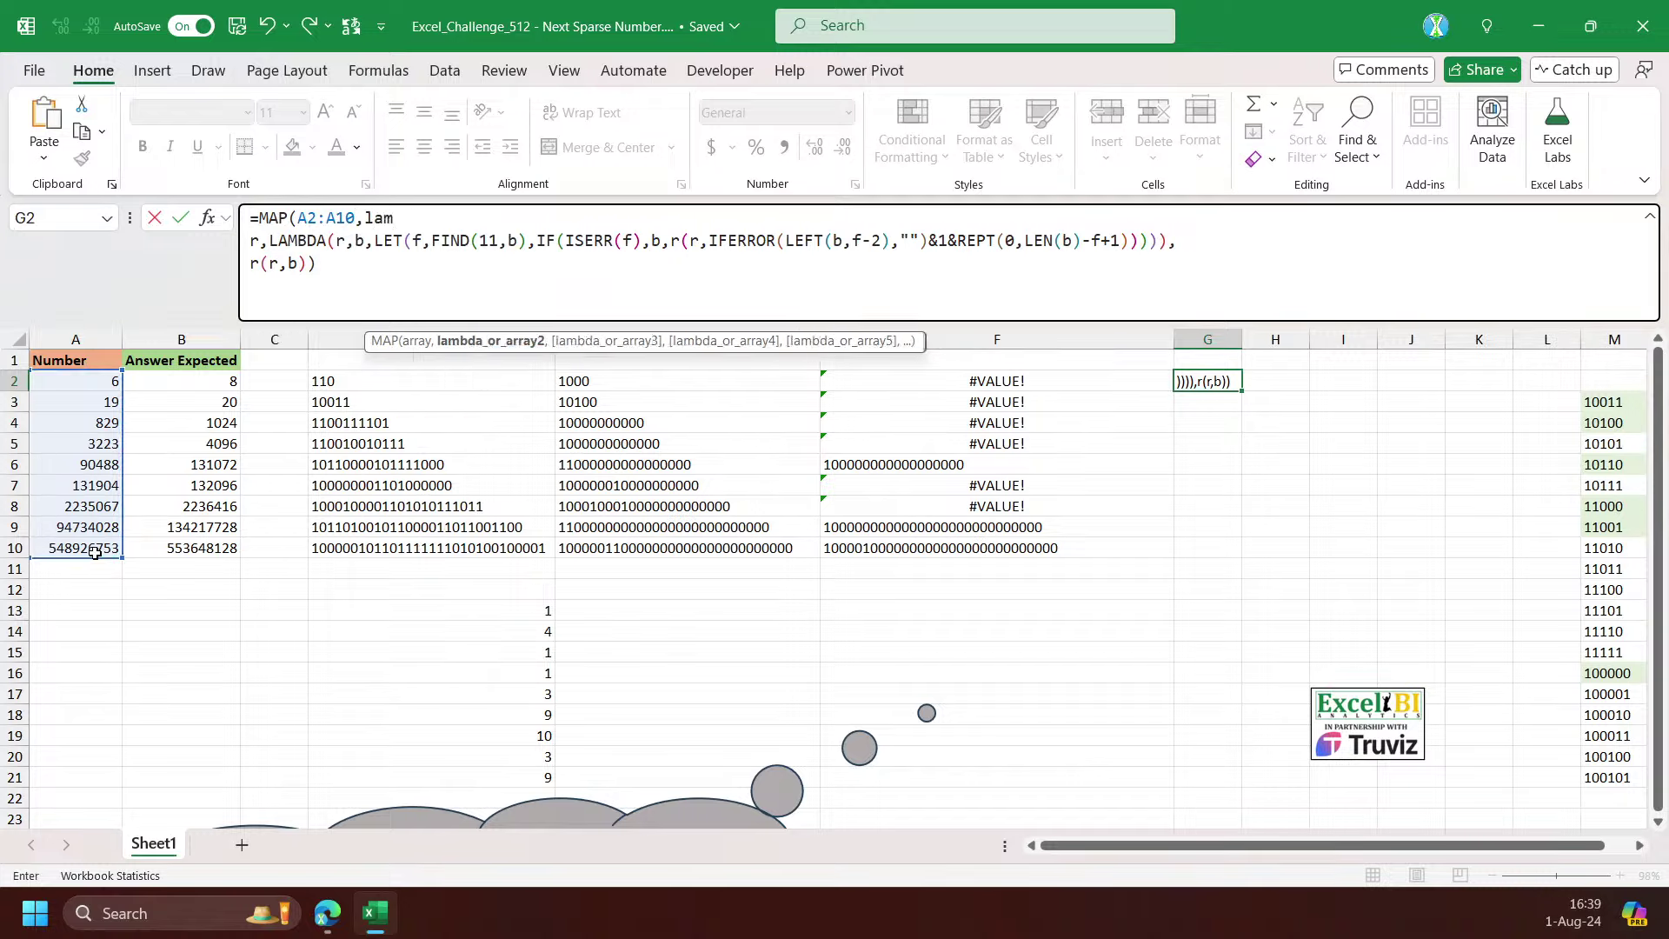
{"action": "key", "text": "Tab"}
{"action": "type", "text": "n,"}
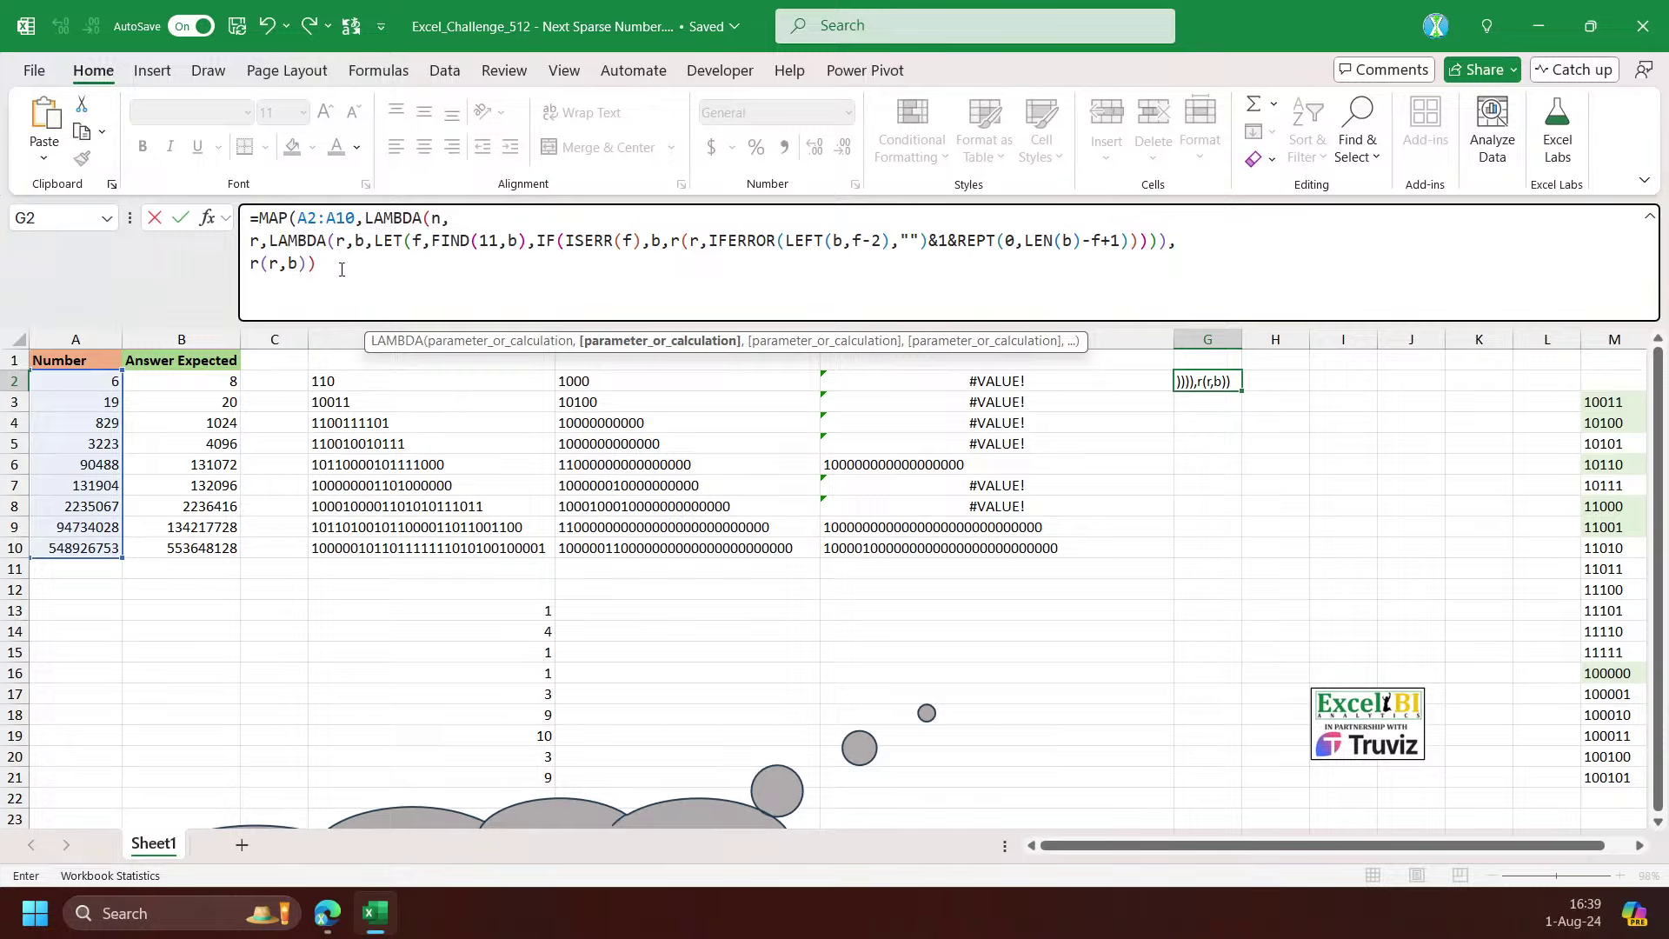
Add LET(, change r(r,b) to r(r,BASE(n,2)), and close the parentheses
{"action": "type", "text": "LET("}
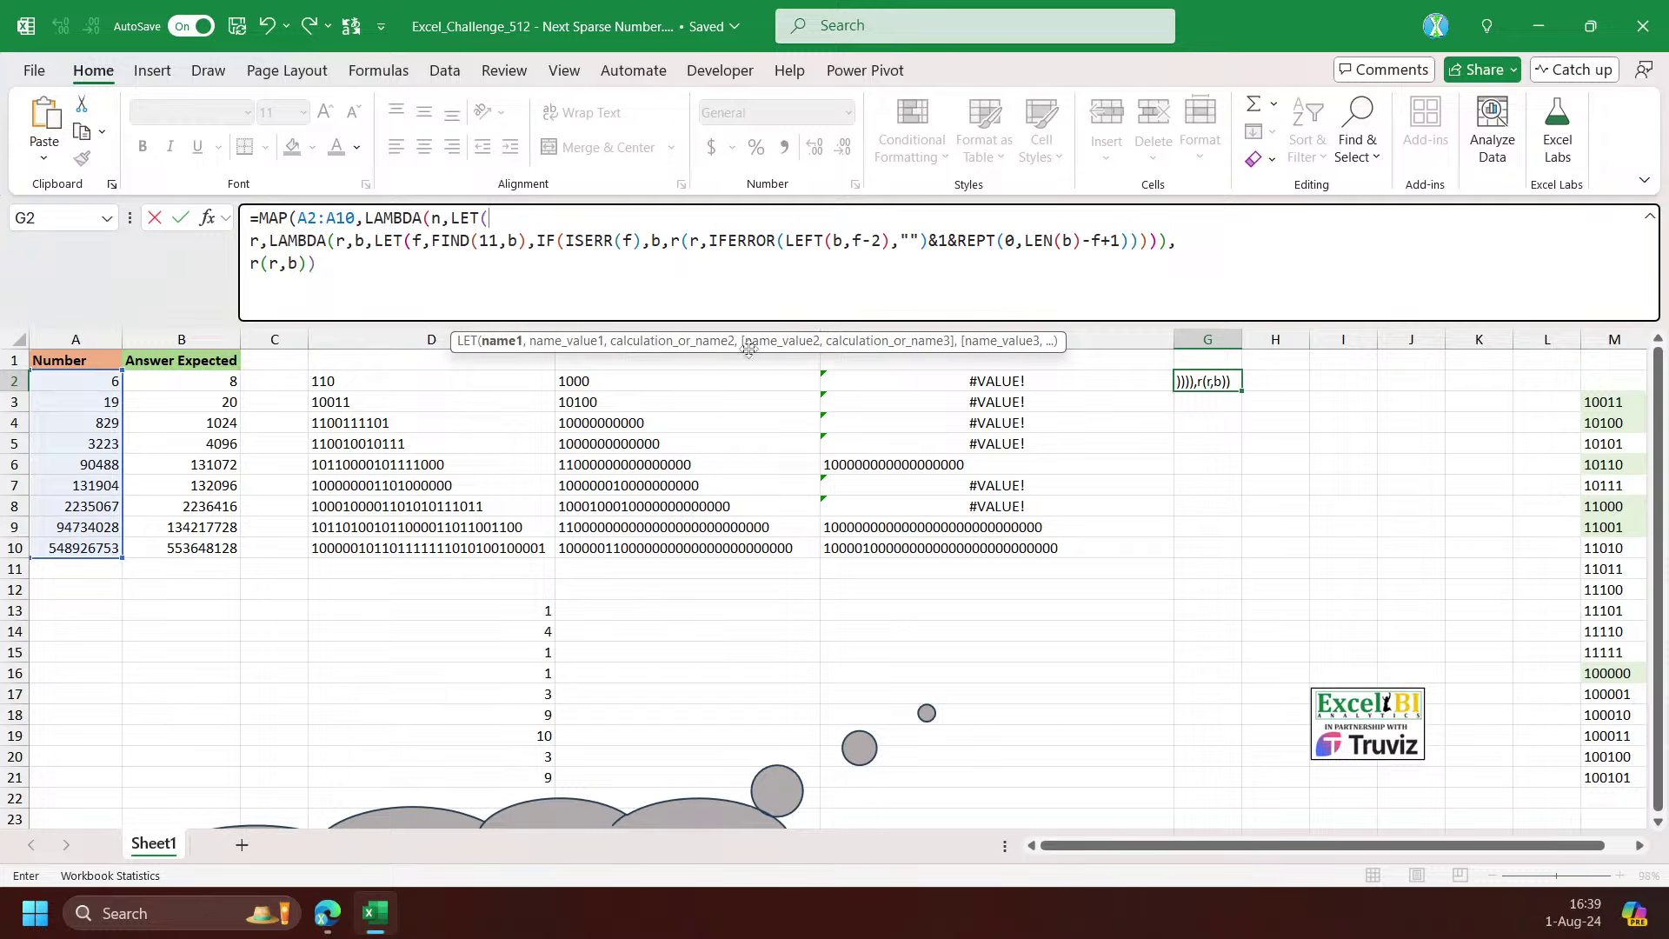
{"action": "left_click", "coordinate": [508, 341]}
{"action": "left_click", "coordinate": [581, 342]}
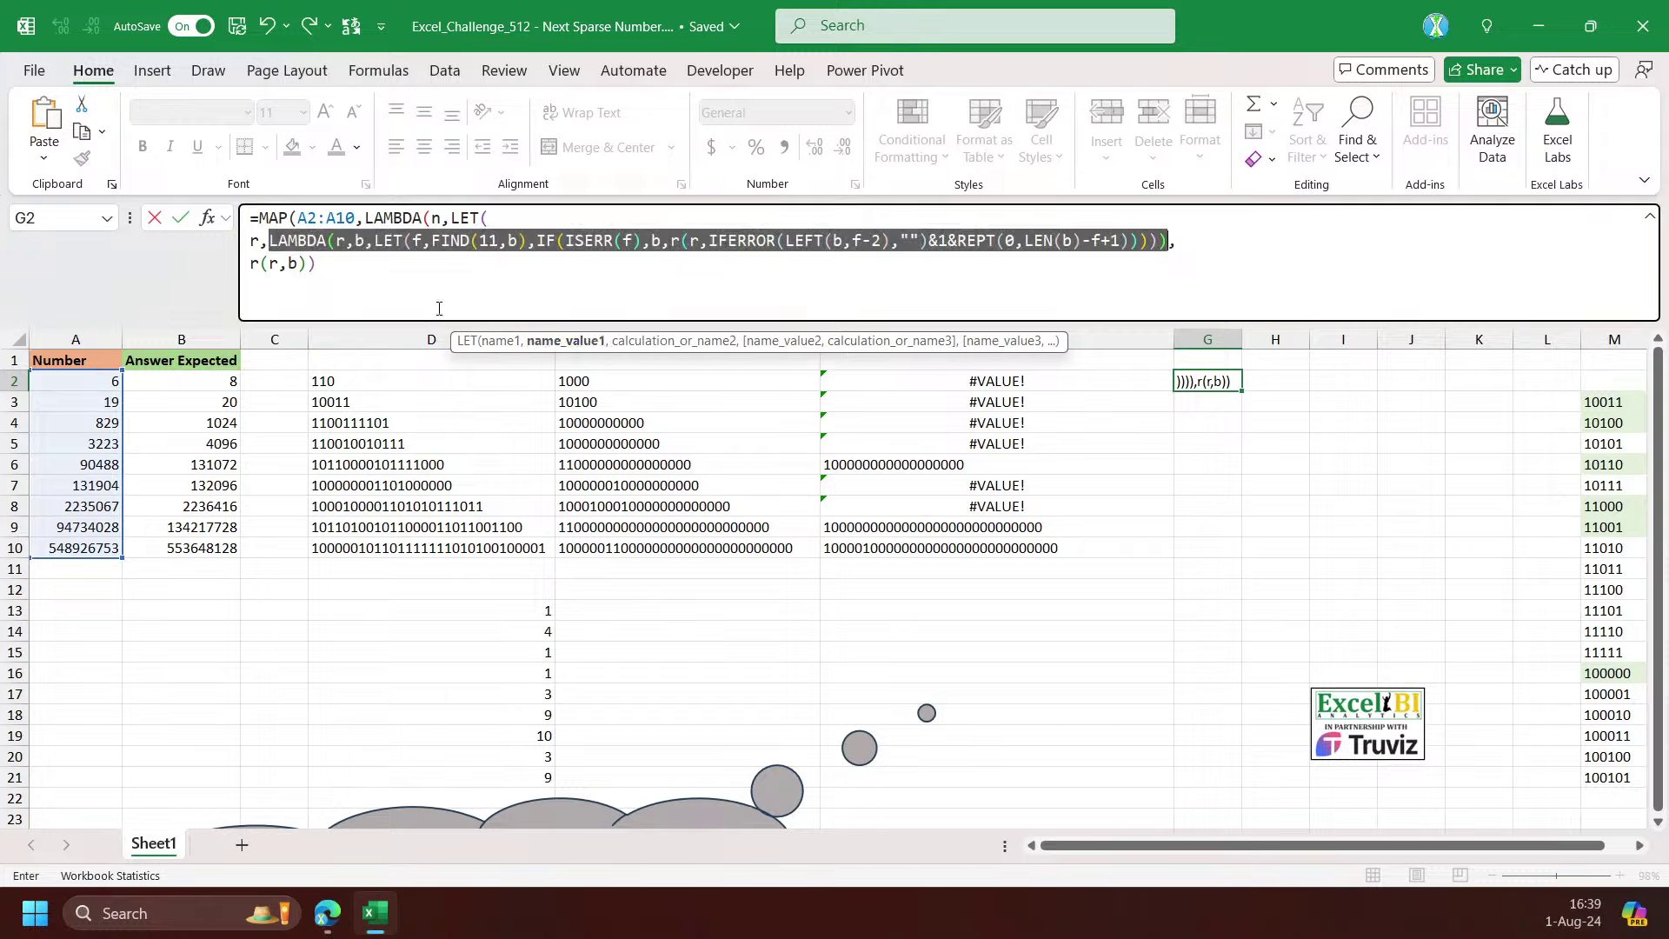
{"action": "left_click", "coordinate": [290, 264]}
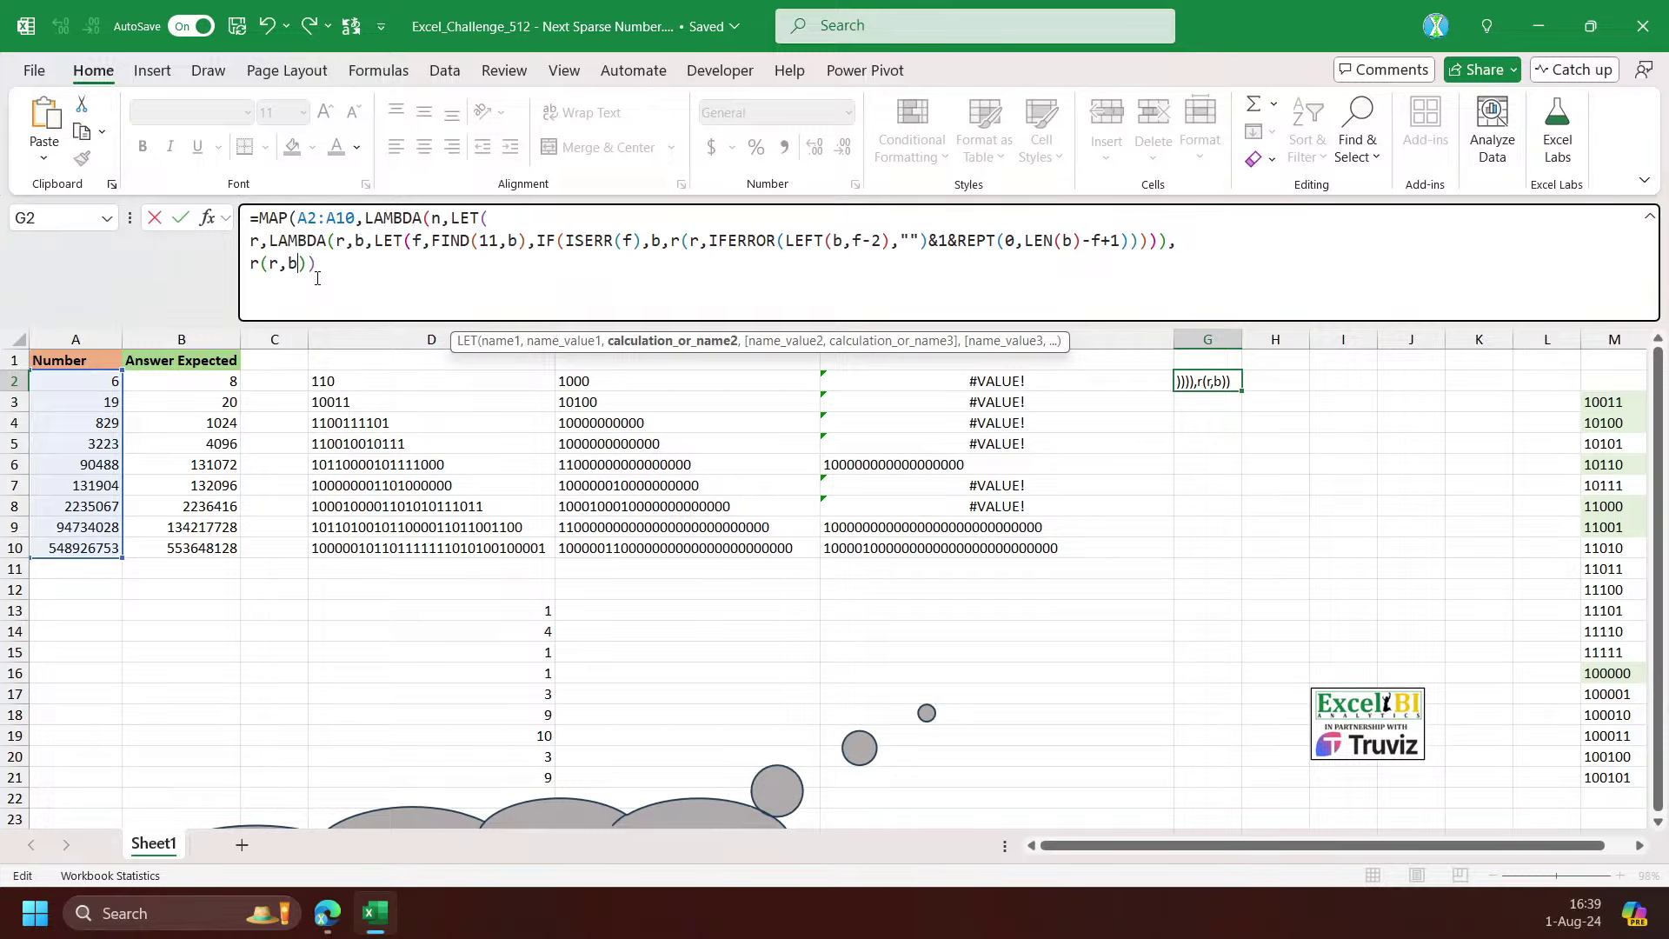
{"action": "type", "text": "as"}
{"action": "key", "text": "Tab"}
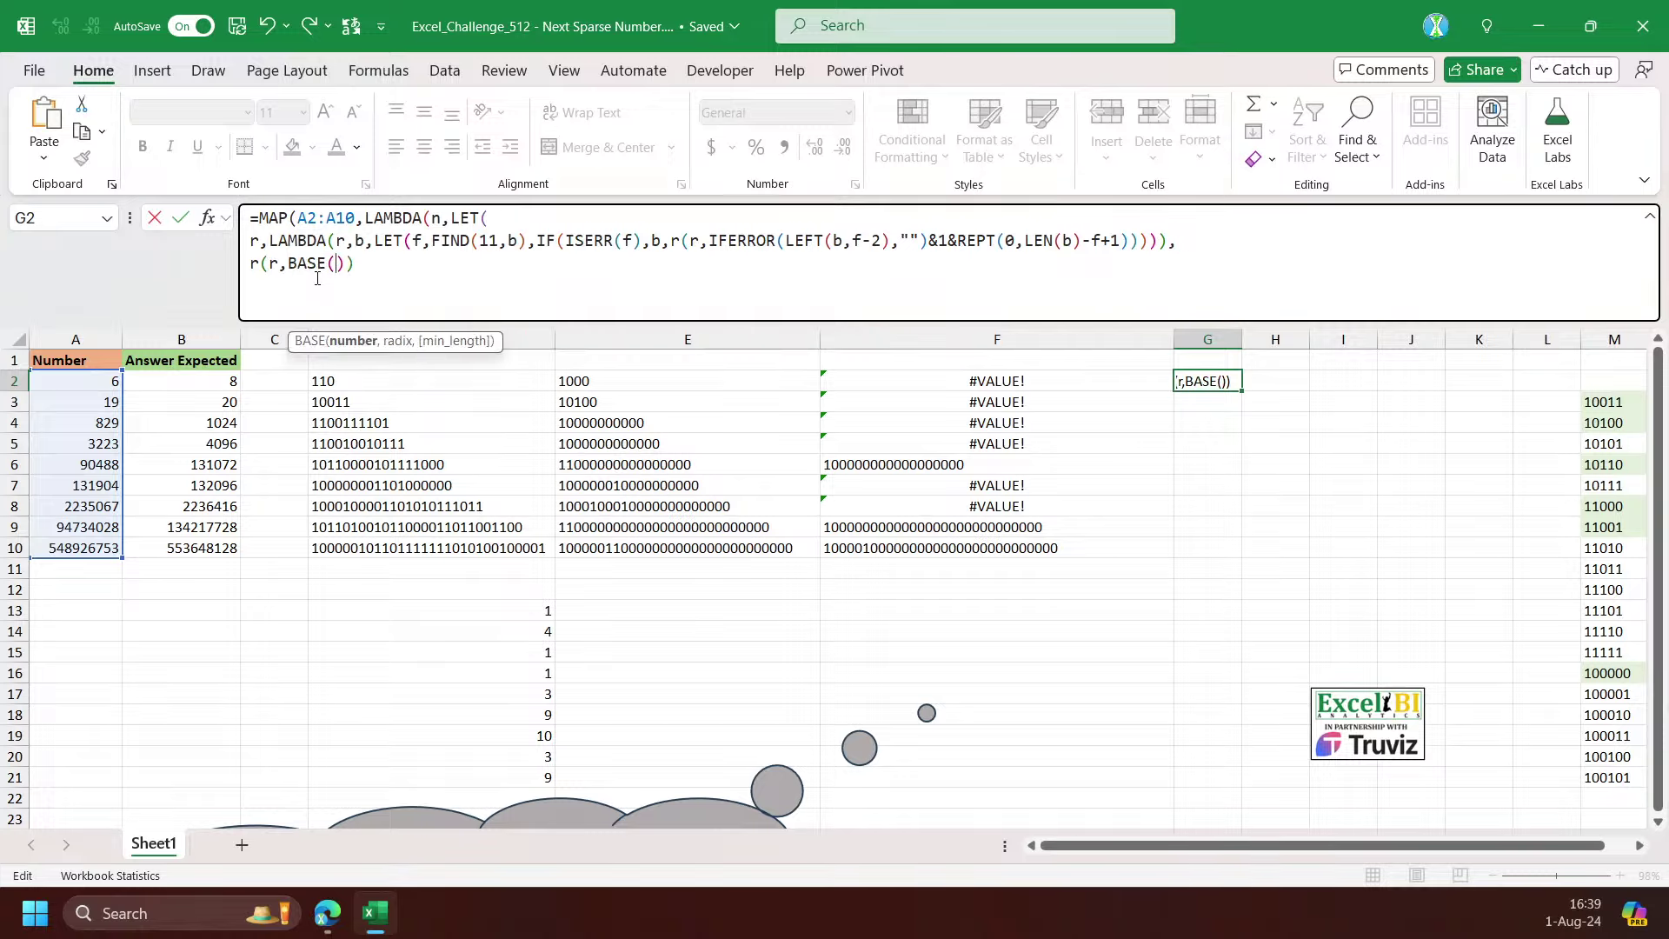
{"action": "type", "text": "n,2"}
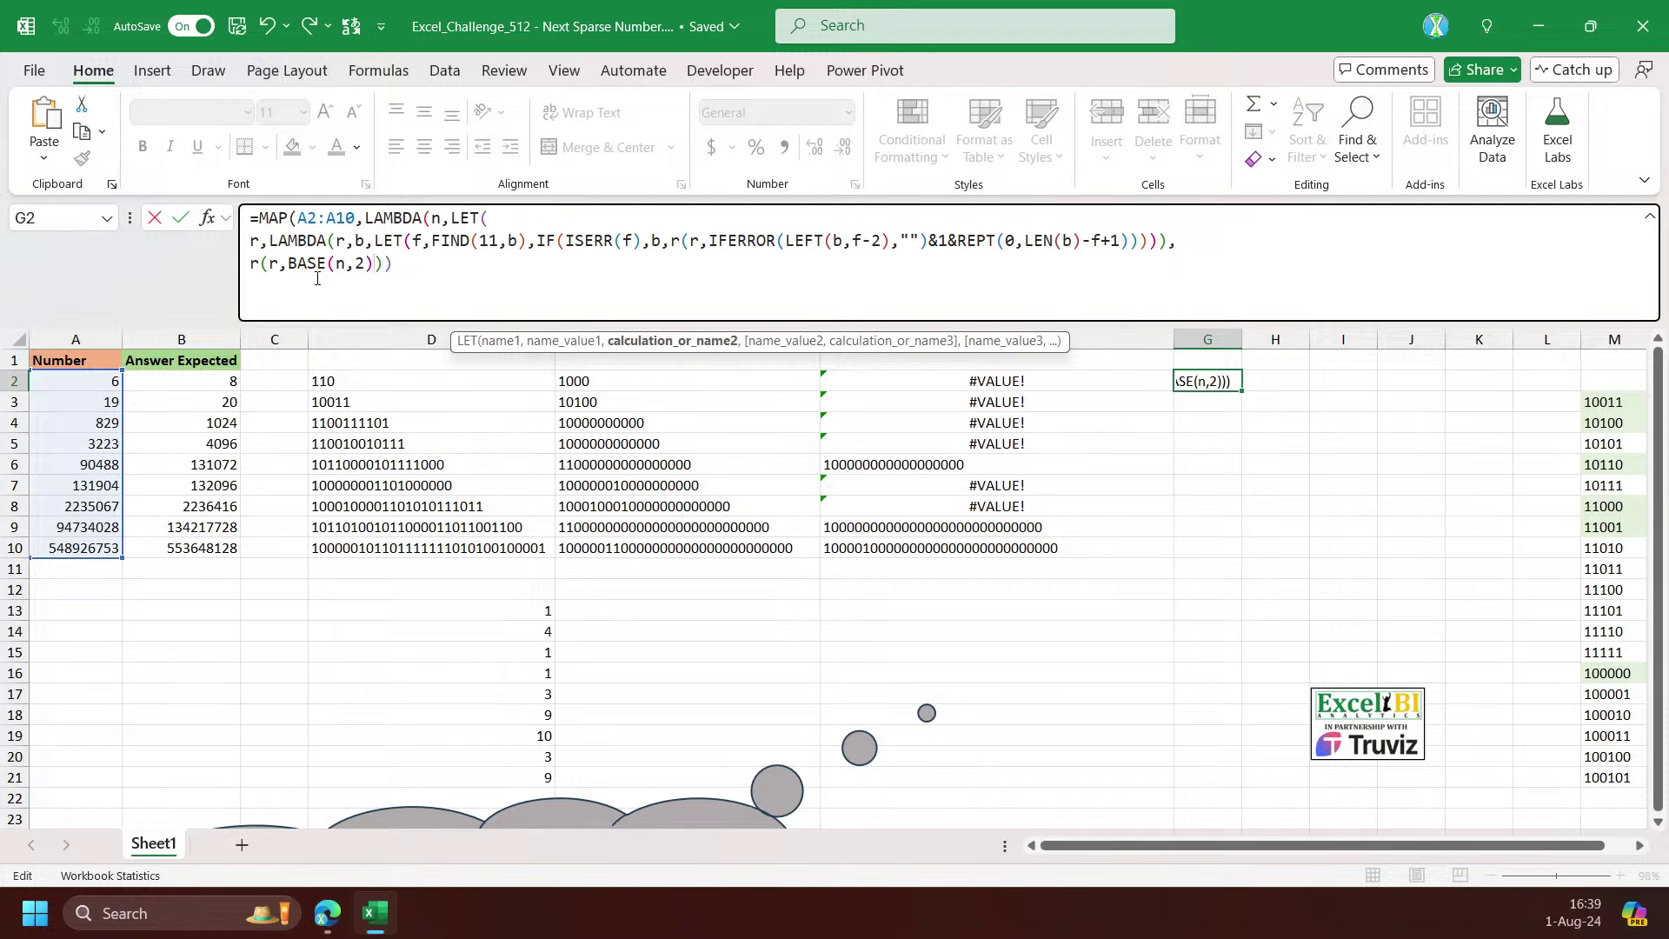
{"action": "type", "text": ")))"}
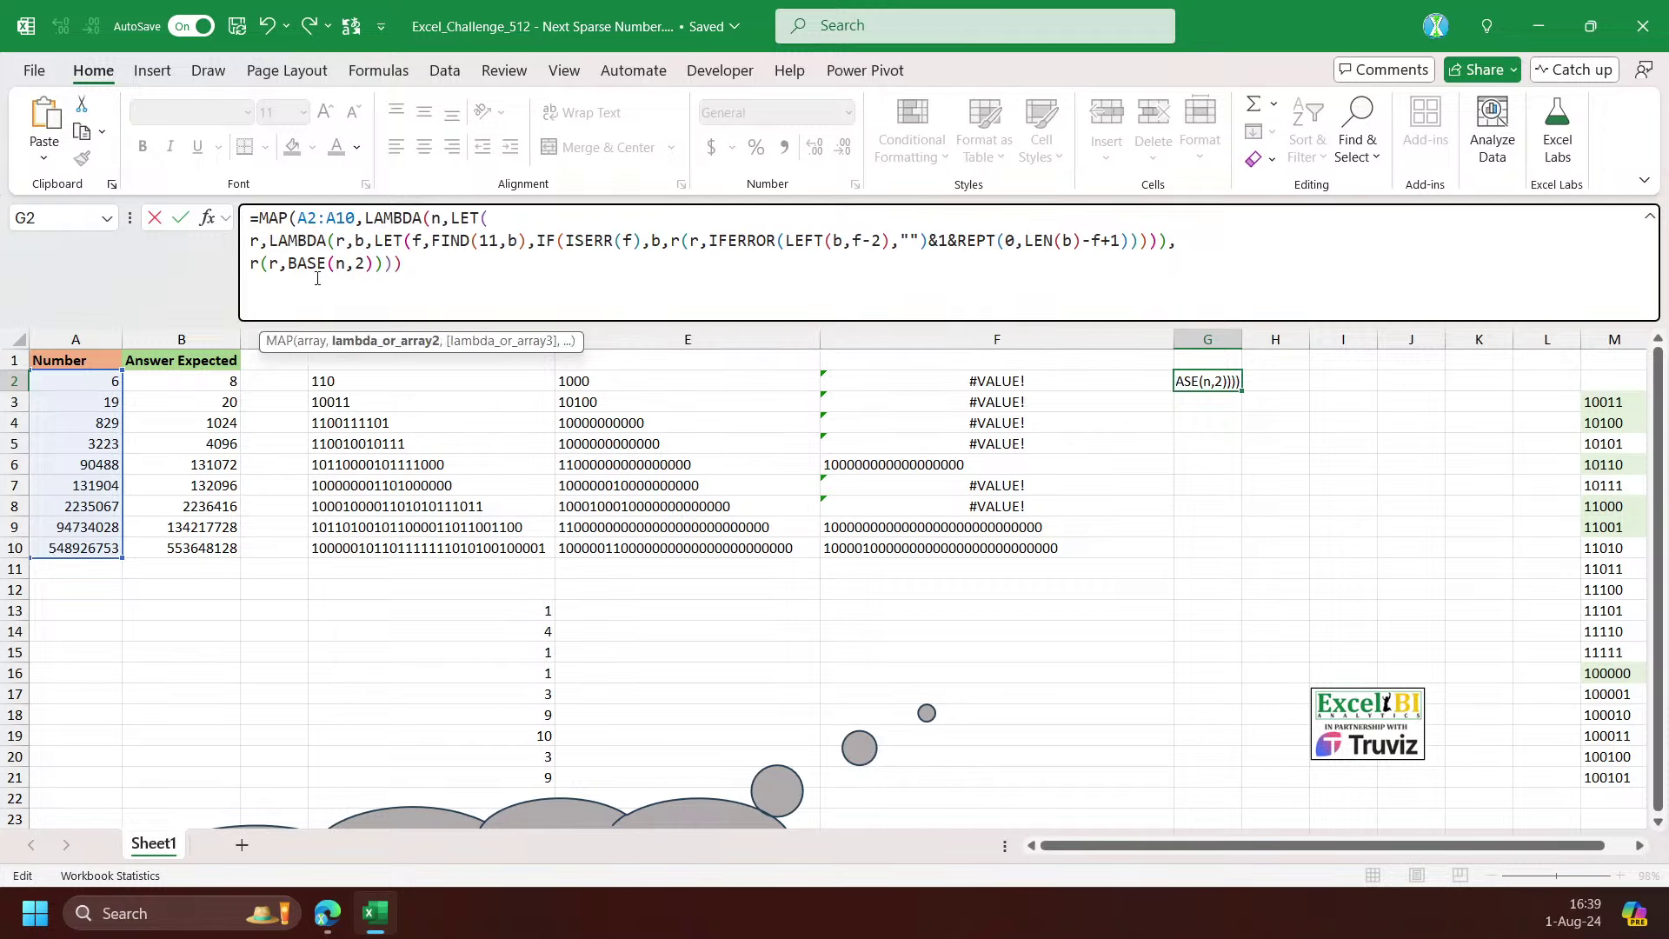
{"action": "key", "text": "Return"}
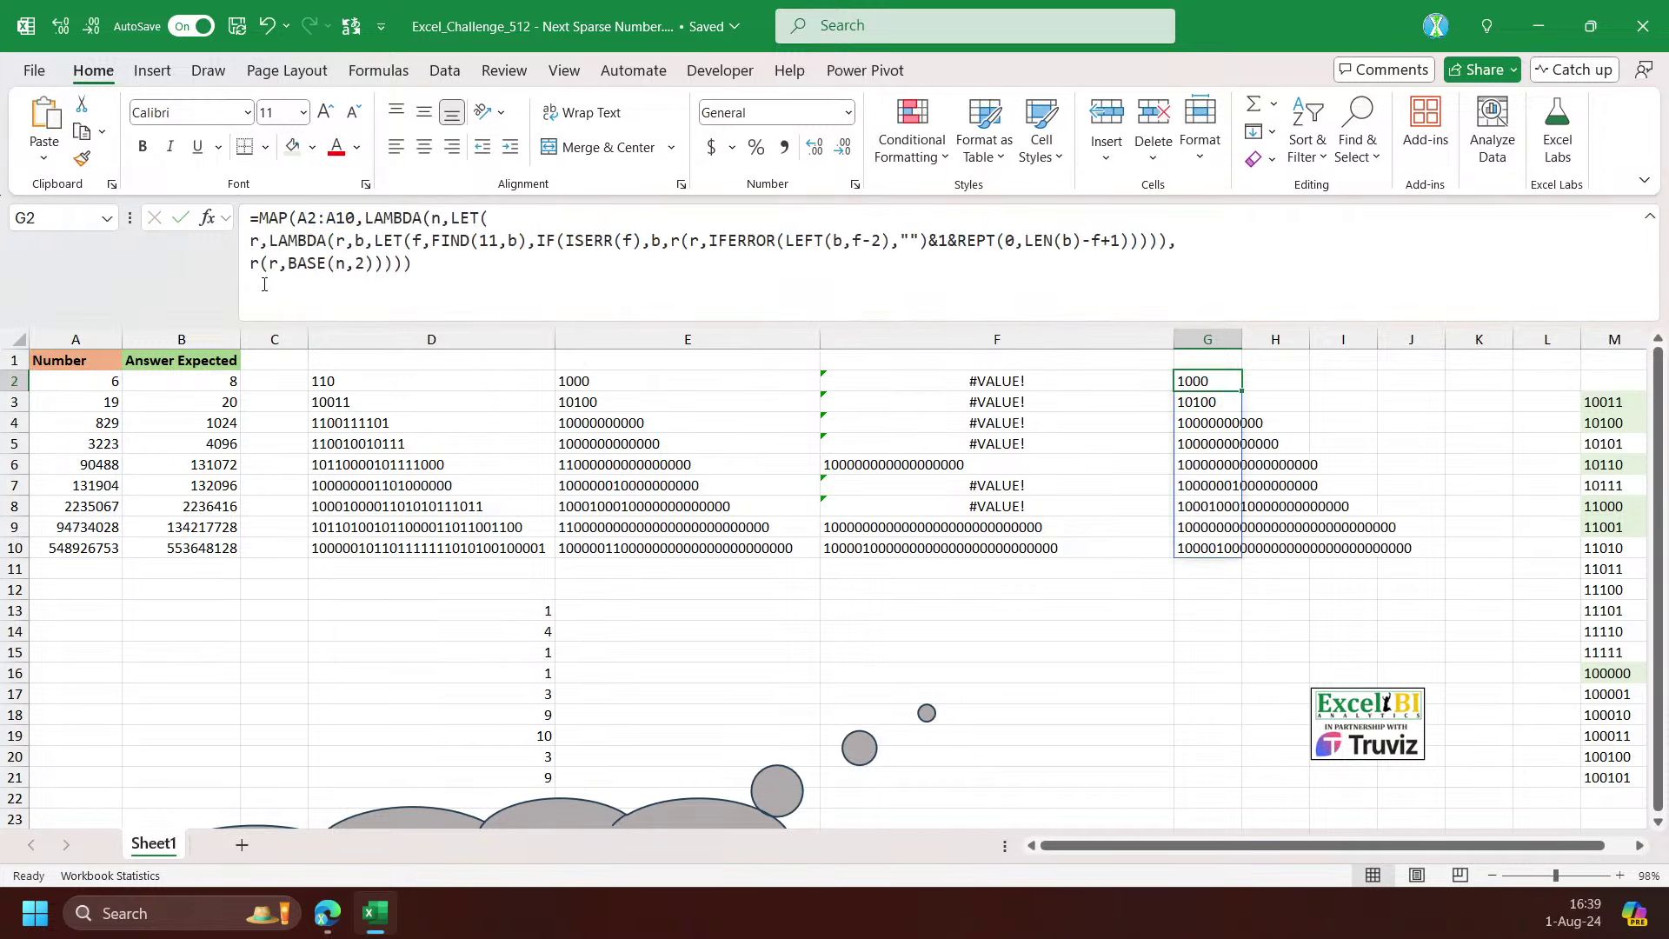
Wrap r(r,BASE(n,2)) in DECIMAL(…,2) and autofit column G to show the full numbers
{"action": "left_click", "coordinate": [253, 272]}
{"action": "type", "text": "d"}
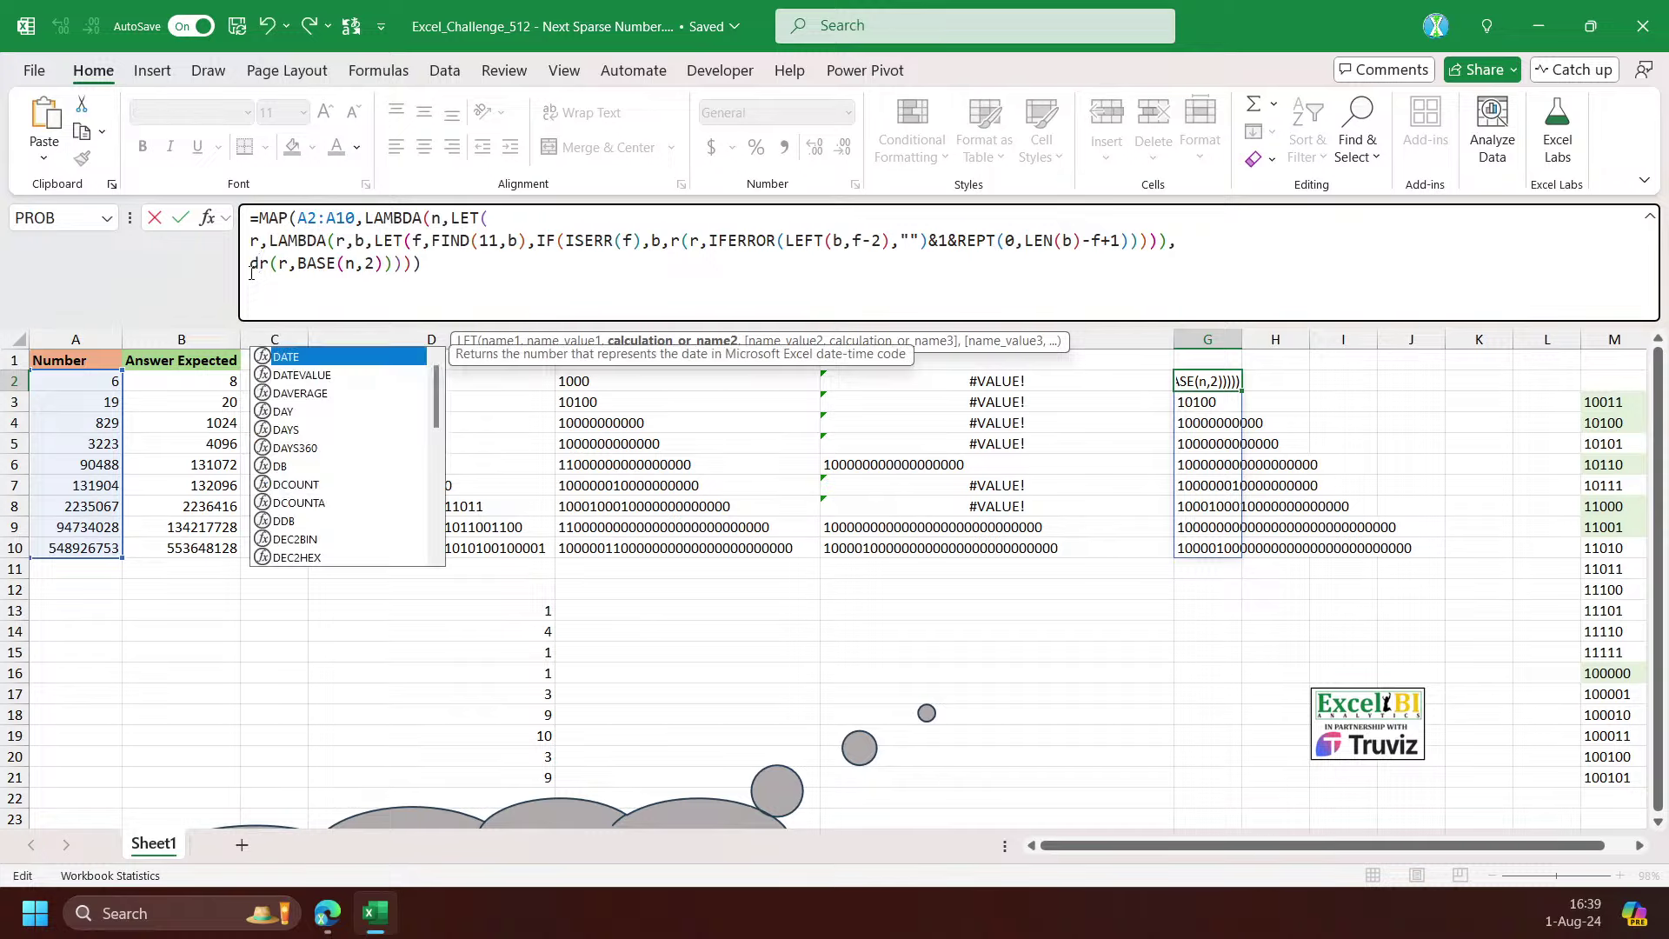
{"action": "type", "text": "ecim"}
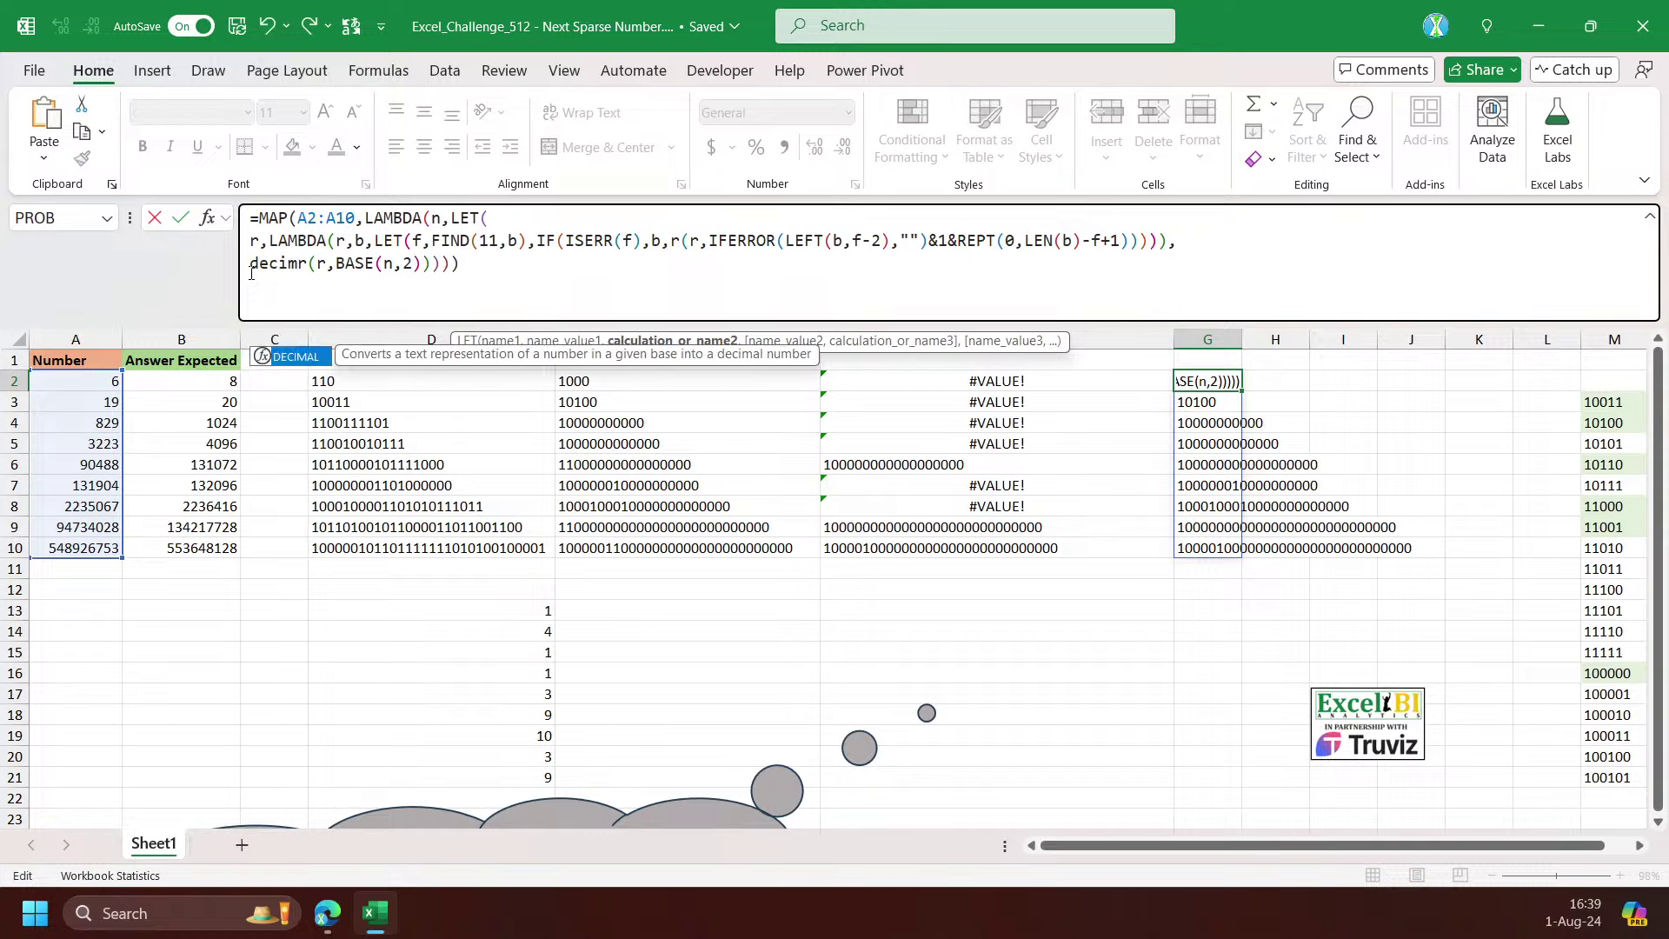
{"action": "key", "text": "Tab"}
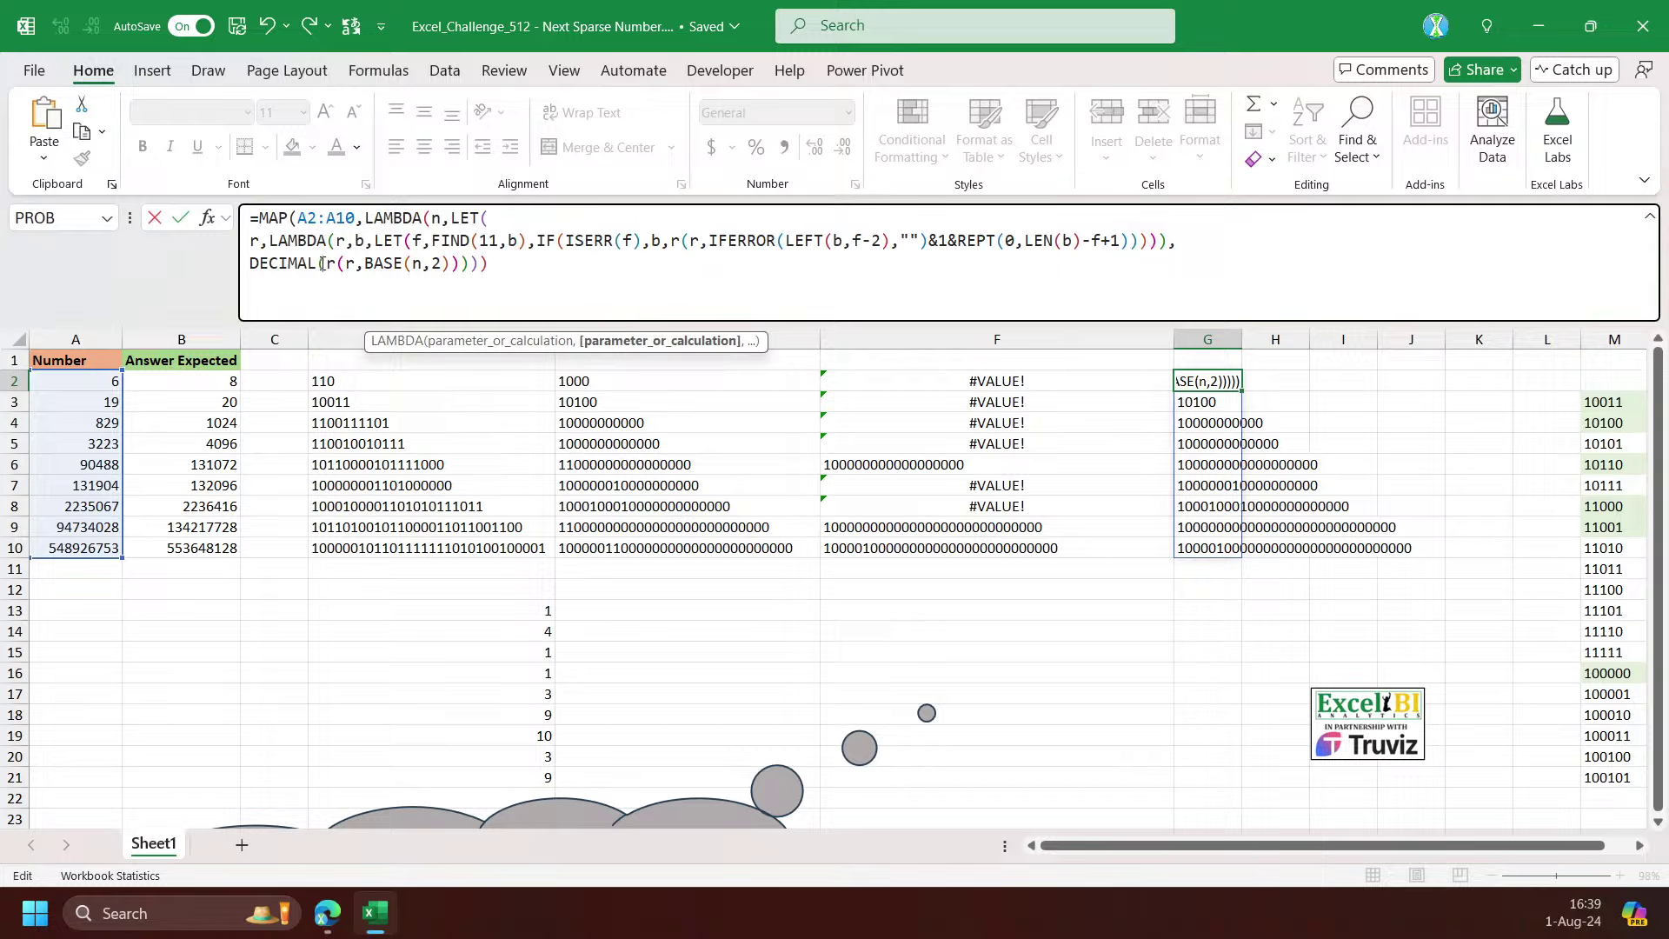
{"action": "left_click_drag", "start_coordinate": [324, 264], "coordinate": [461, 264]}
{"action": "left_click", "coordinate": [462, 266]}
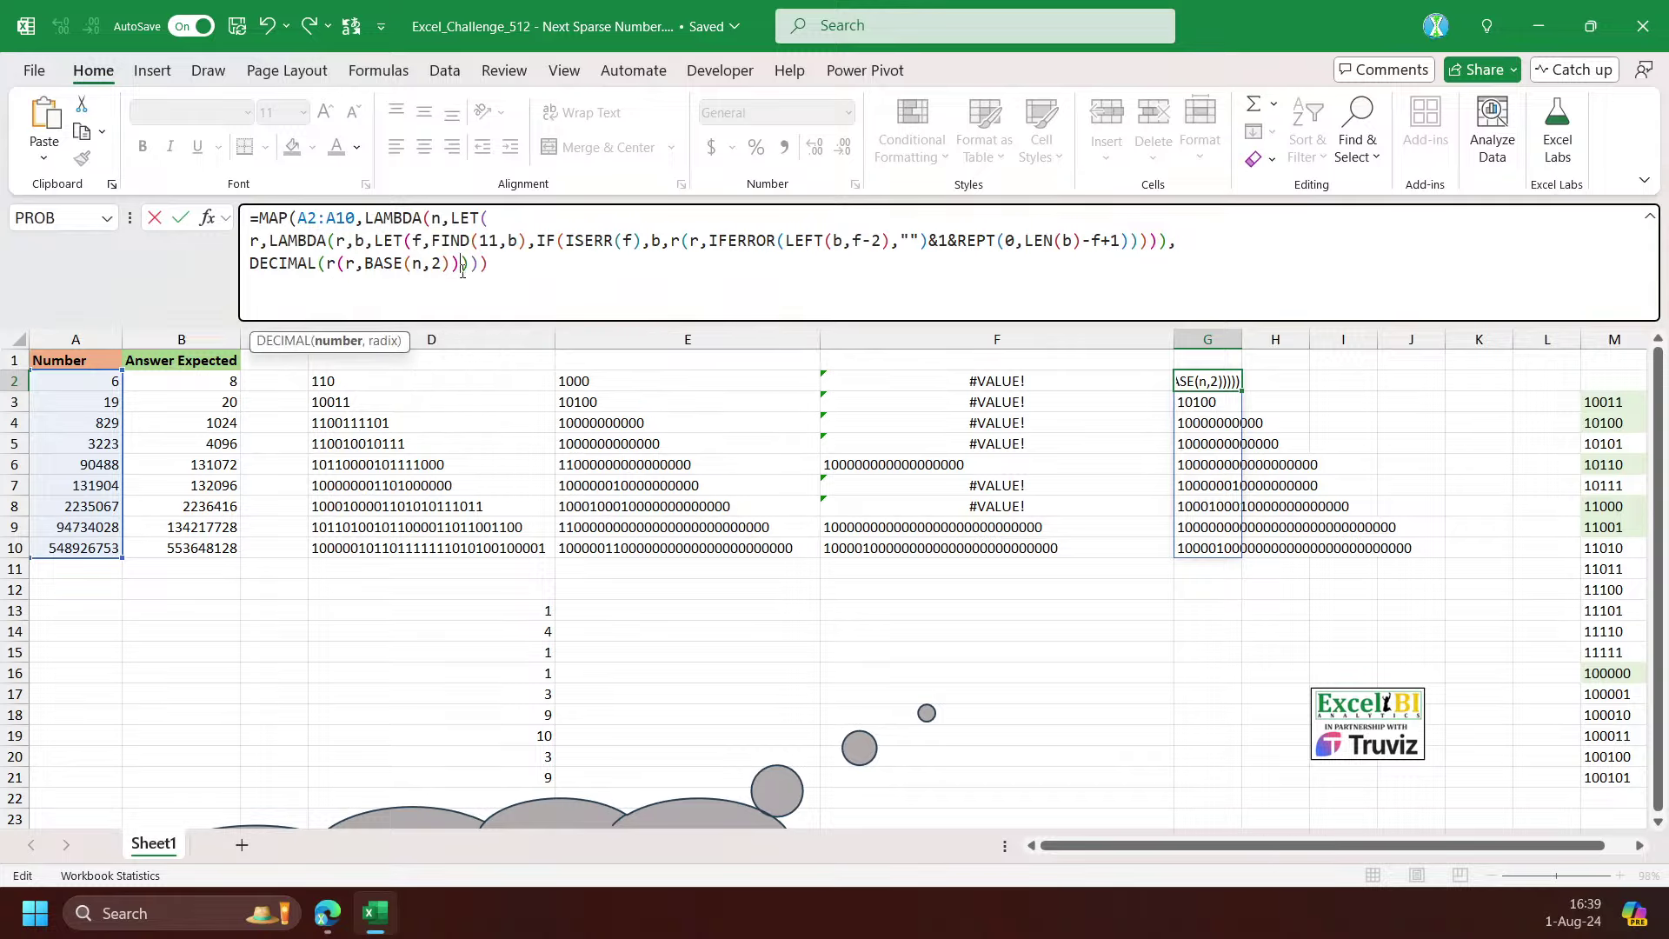
{"action": "type", "text": ",2"}
{"action": "key", "text": "Return"}
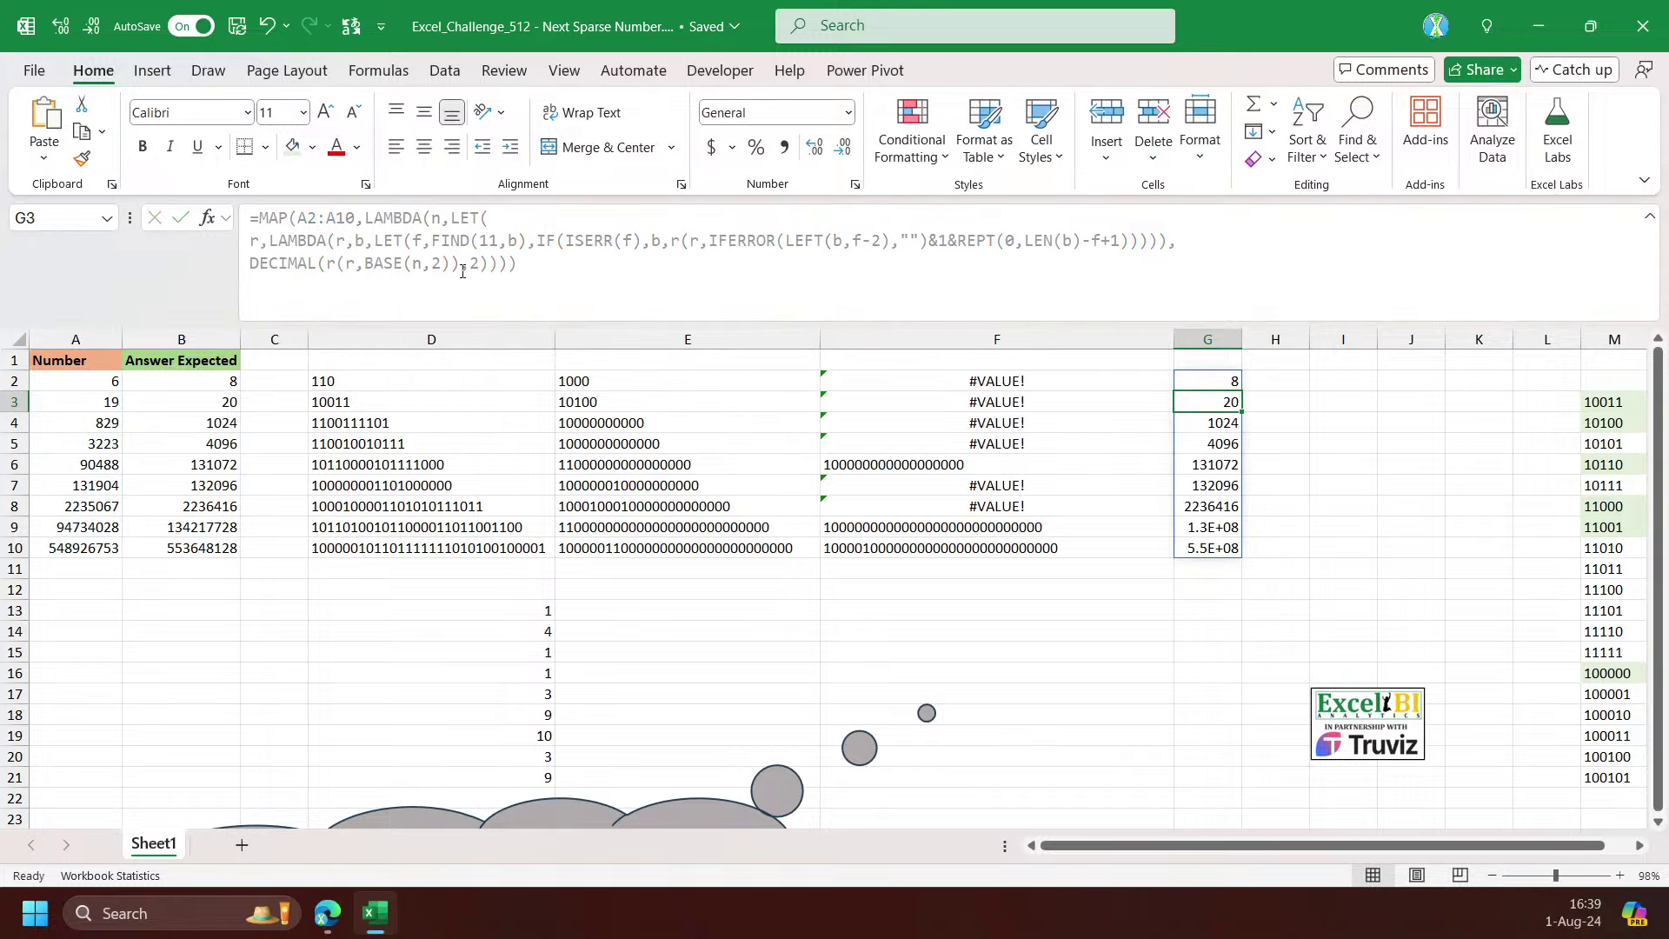
{"action": "key", "text": "Up"}
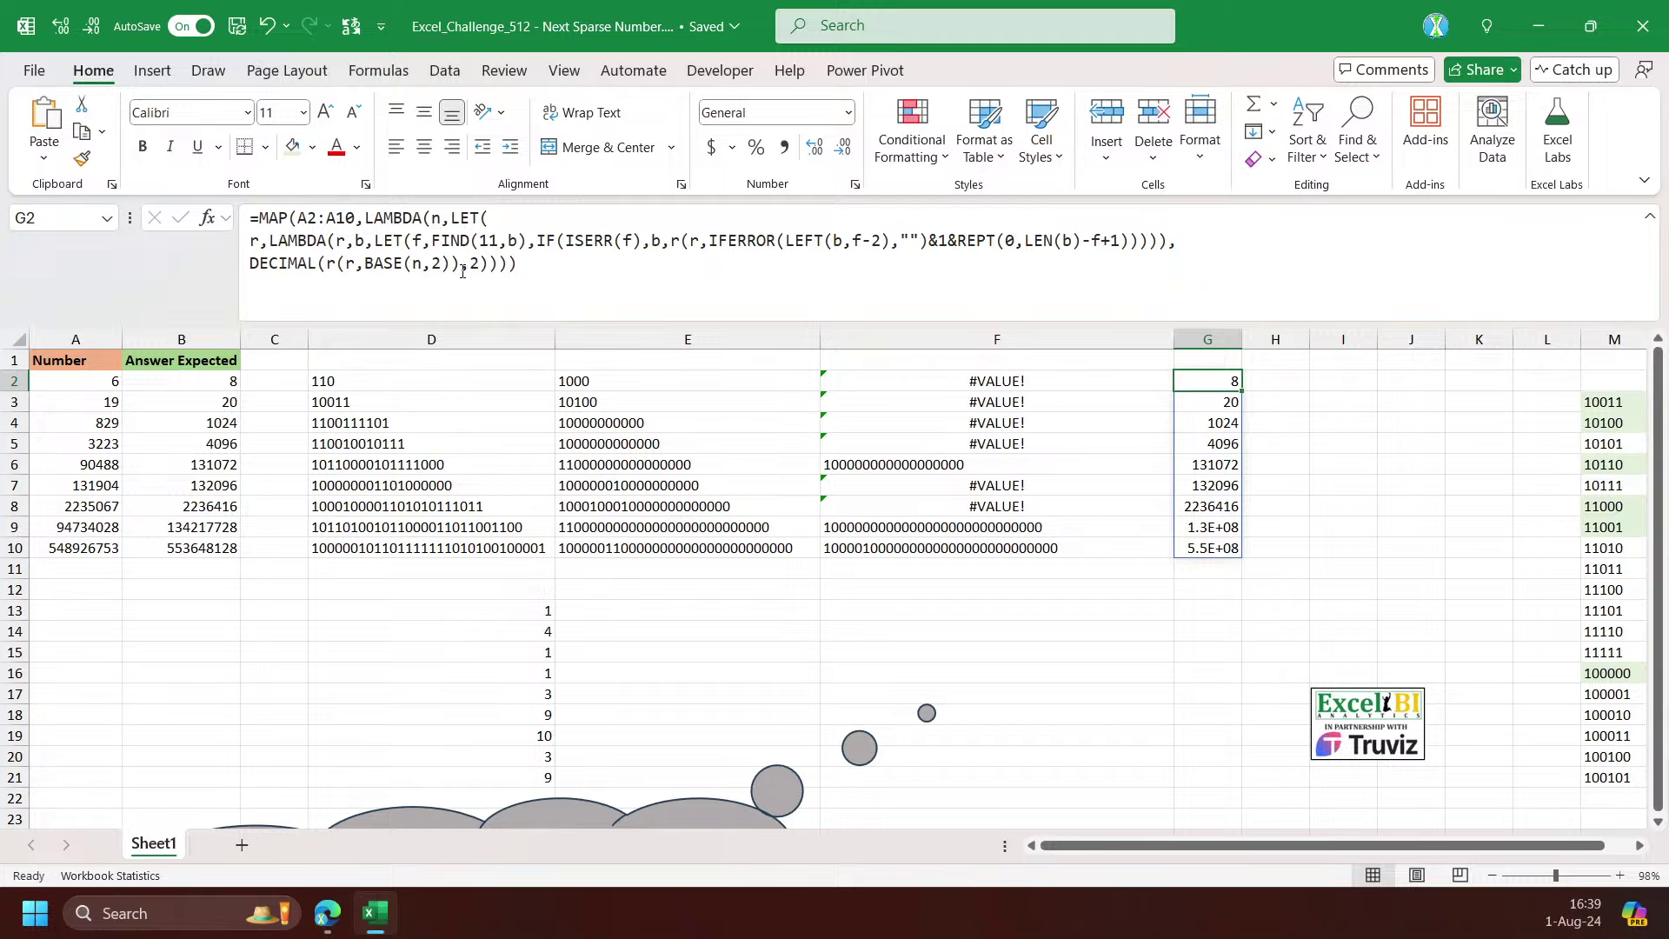
{"action": "double_click", "coordinate": [1242, 339]}
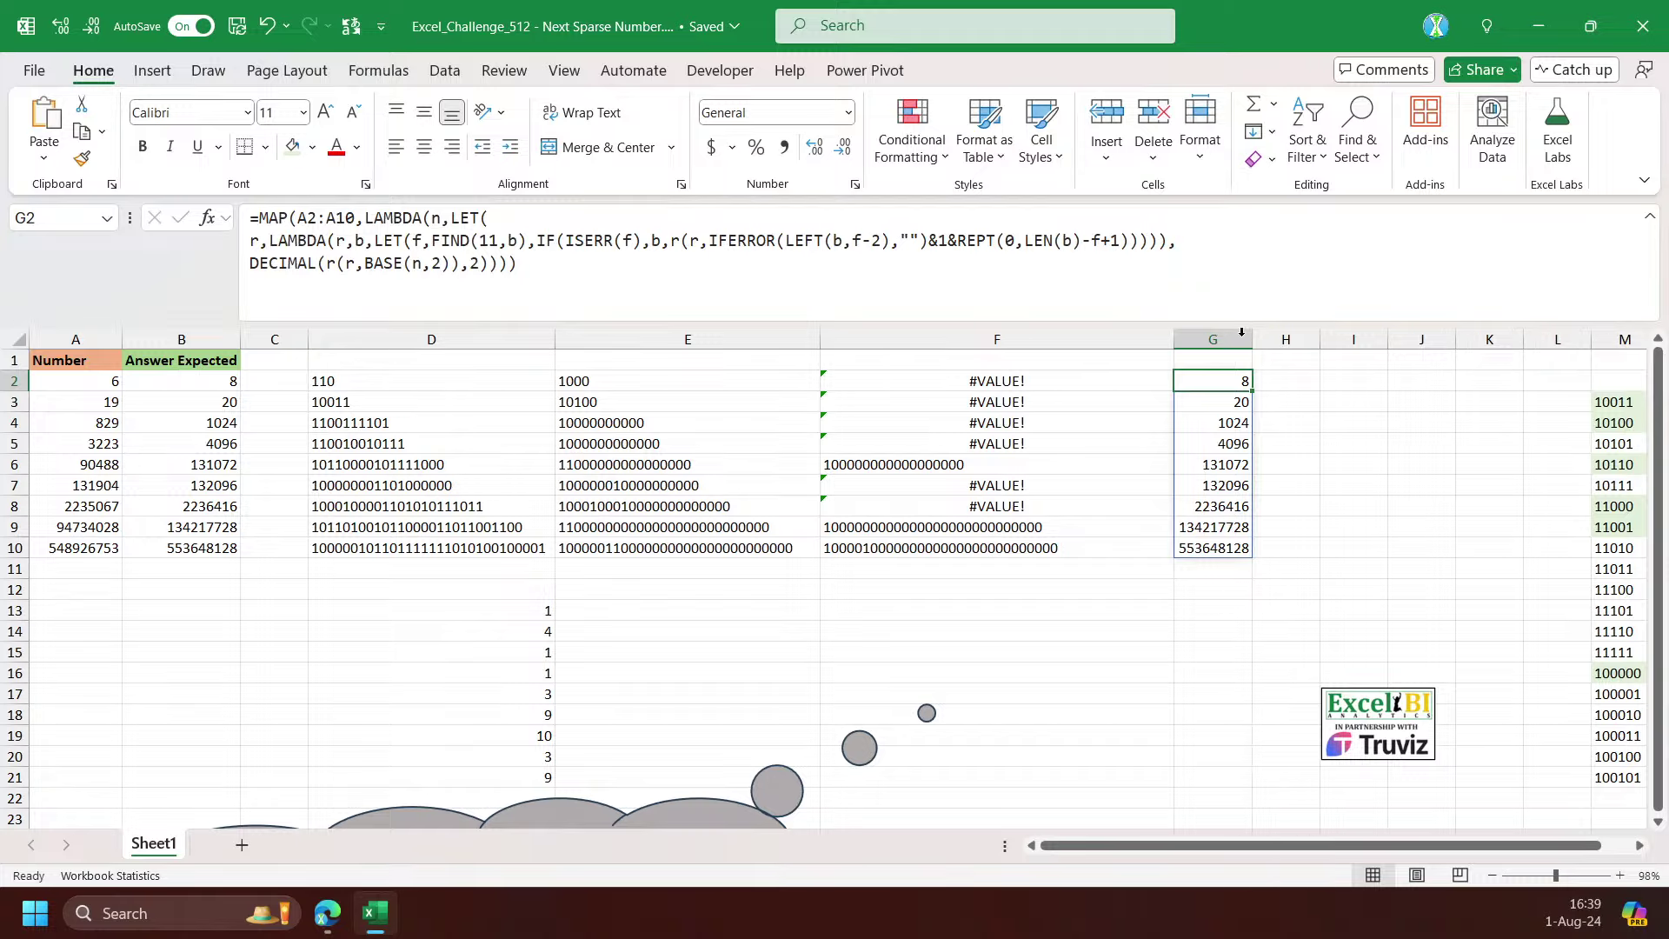
Enter =G2#=B2:B10 in H2 to check every result against Answer Expected
{"action": "left_click", "coordinate": [1281, 377]}
{"action": "type", "text": "=G2#="}
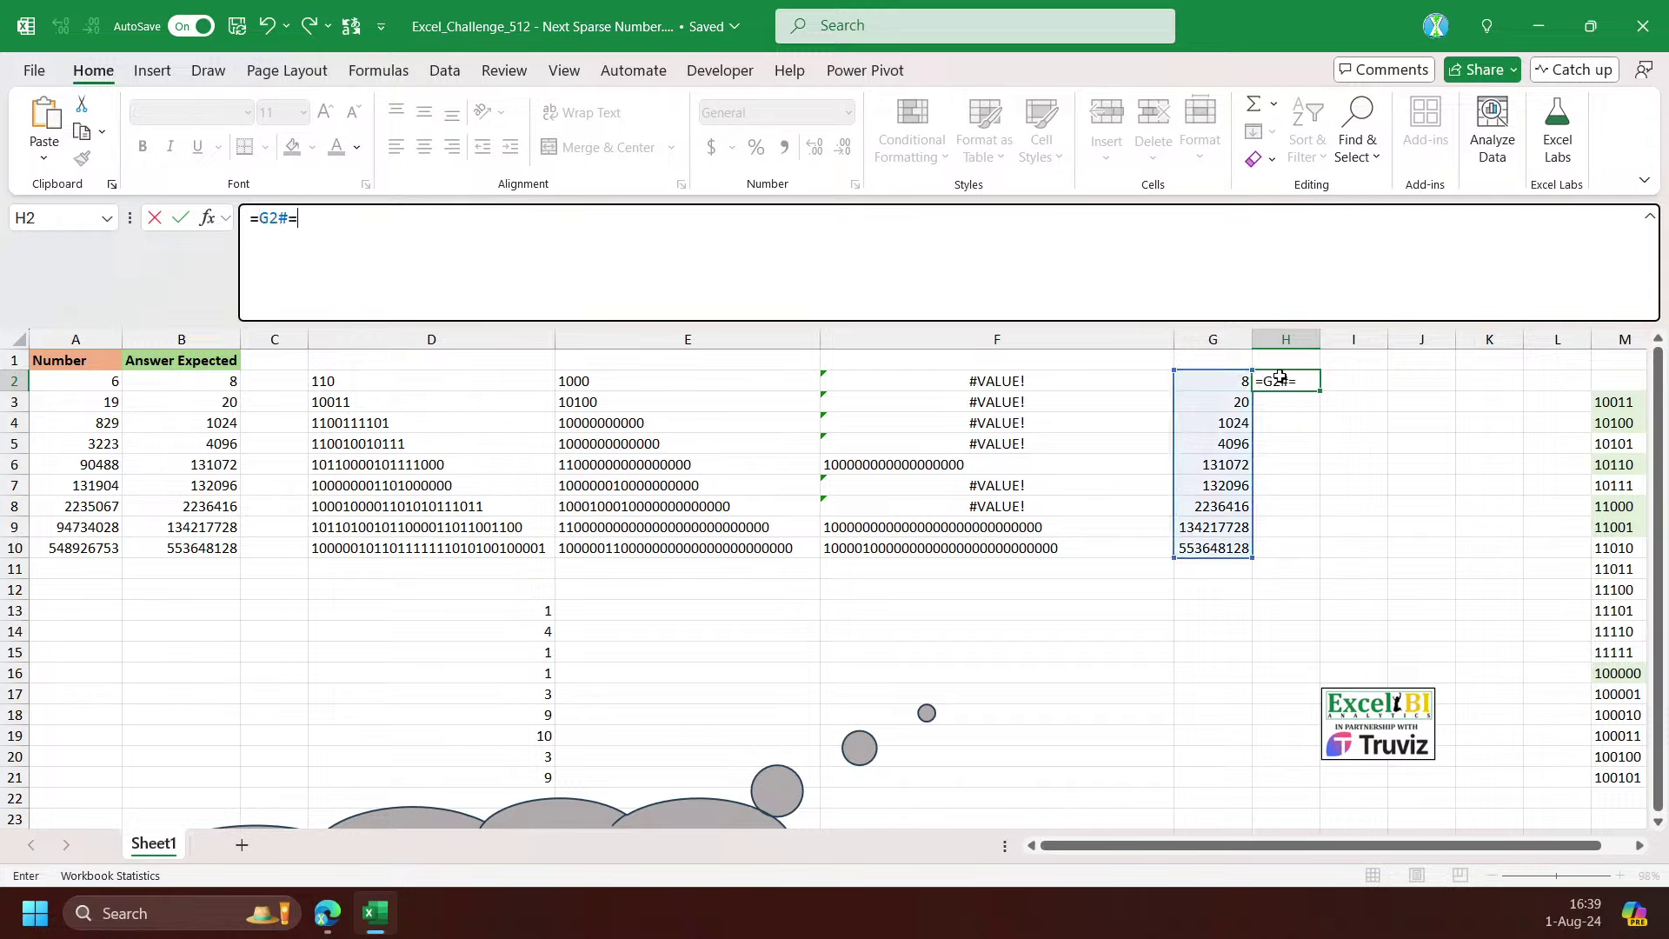
{"action": "key", "text": "Left"}
{"action": "key", "text": "Home"}
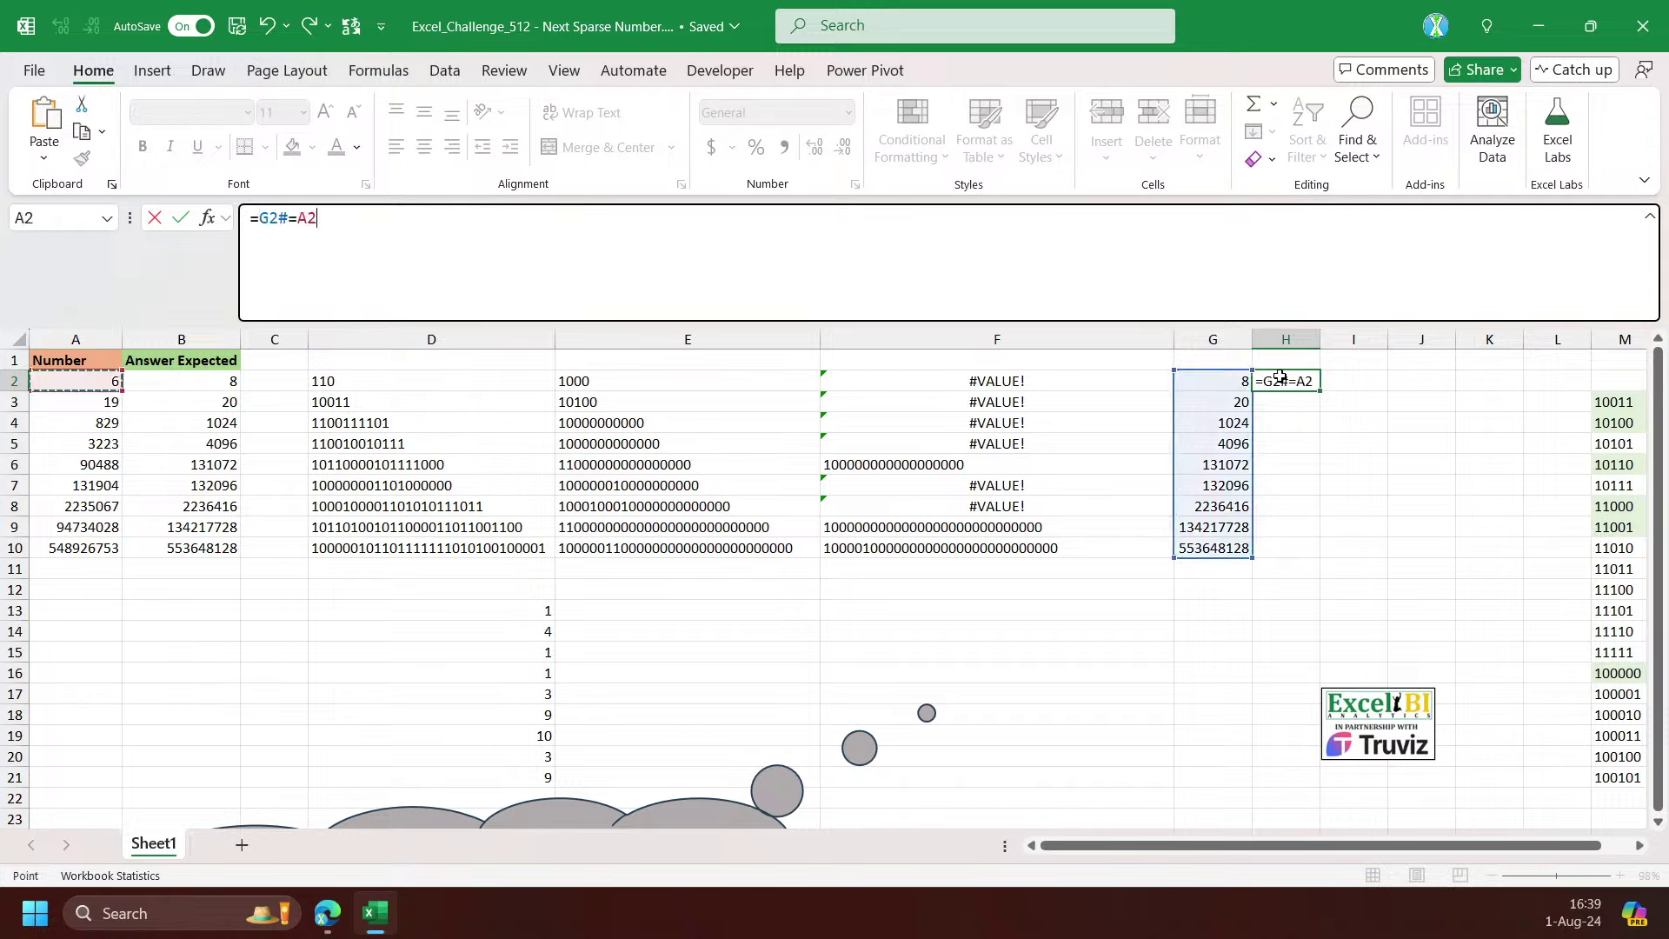
{"action": "key", "text": "Right"}
{"action": "key", "text": "ctrl+shift+Down"}
{"action": "key", "text": "Return"}
{"action": "left_click", "coordinate": [1280, 376]}
{"action": "left_click", "coordinate": [1227, 376]}
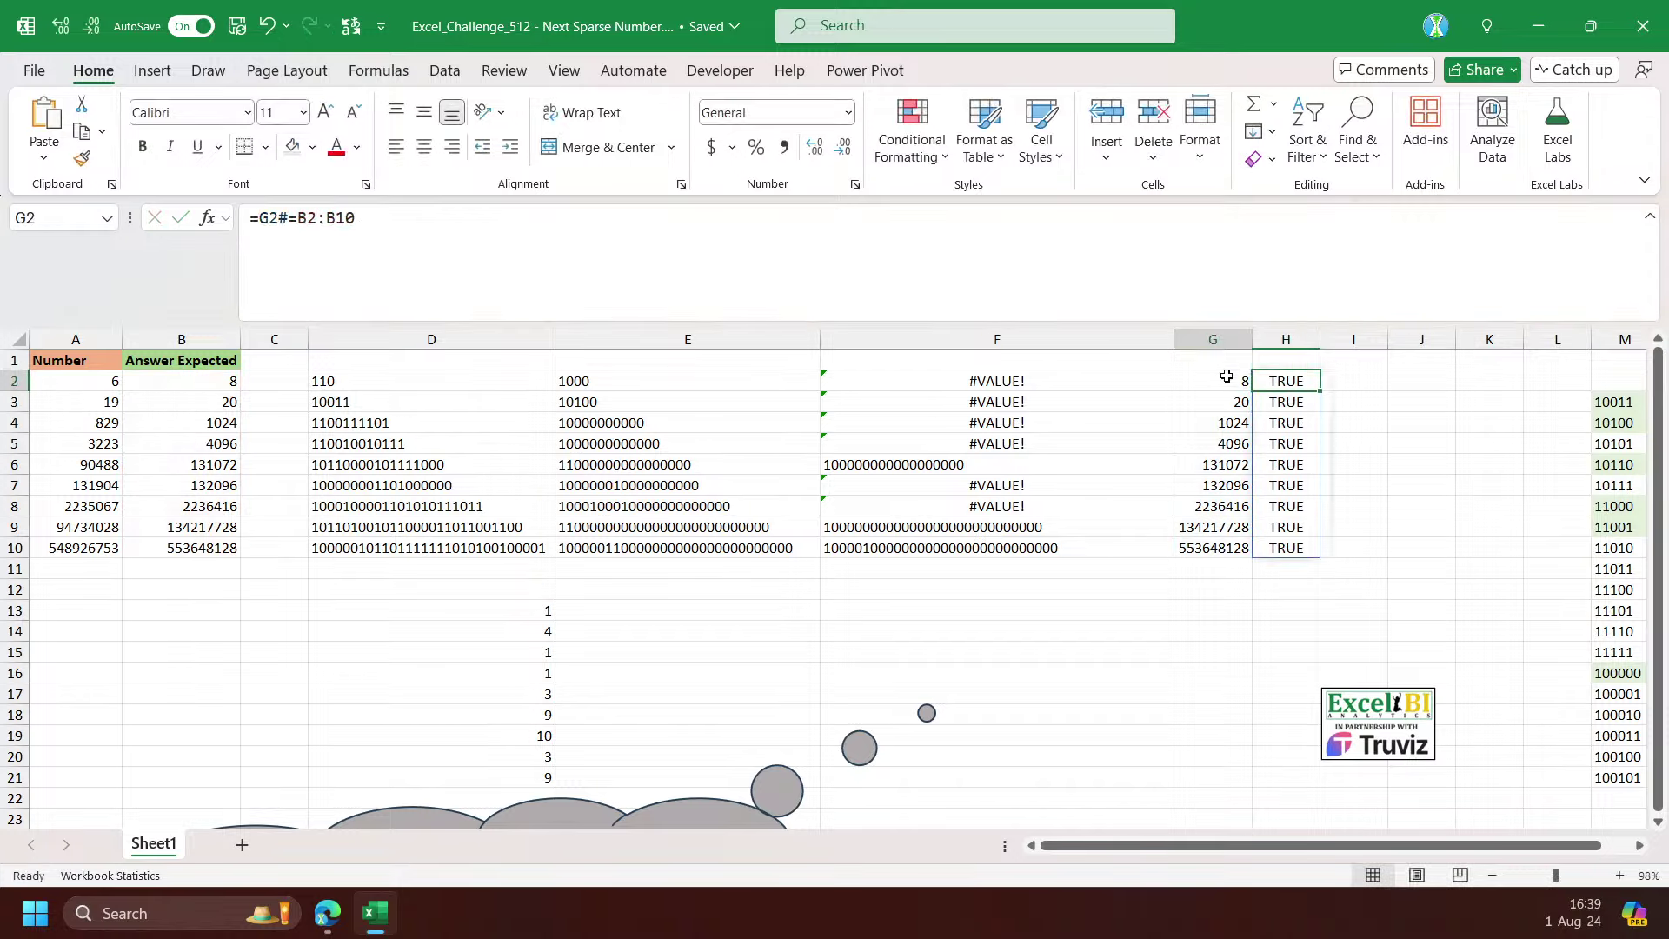